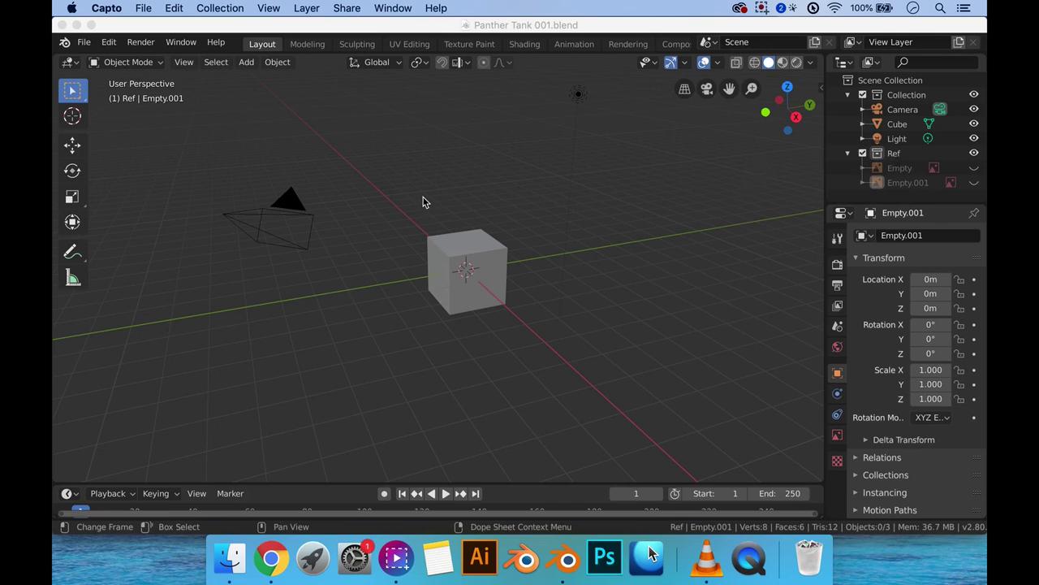
Step: Delete the default camera and light from the scene
{"action": "left_click", "coordinate": [667, 293]}
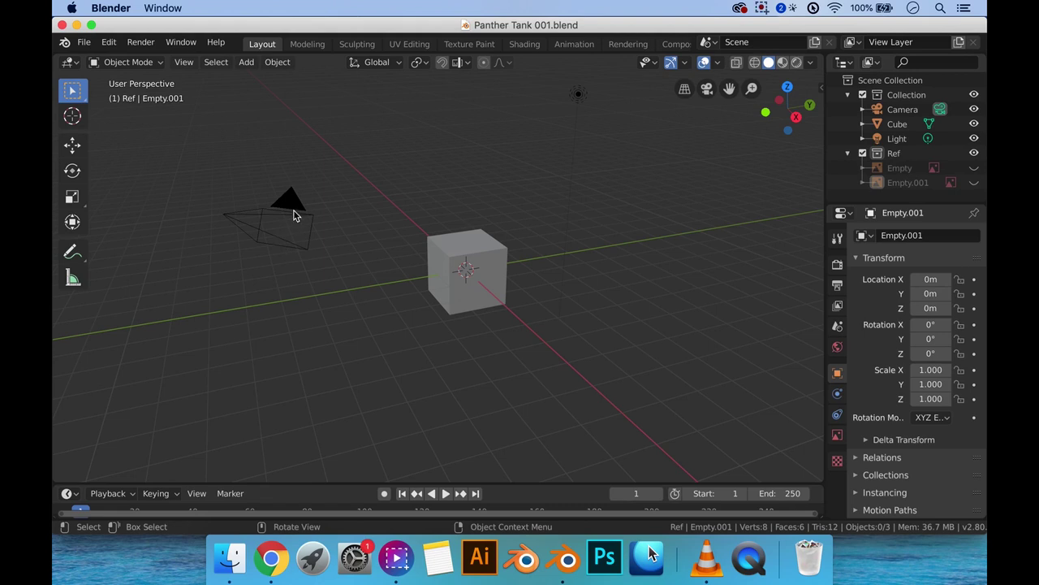
{"action": "left_click", "coordinate": [293, 210]}
{"action": "left_click", "coordinate": [578, 95], "text": "shift"}
{"action": "key", "text": "x"}
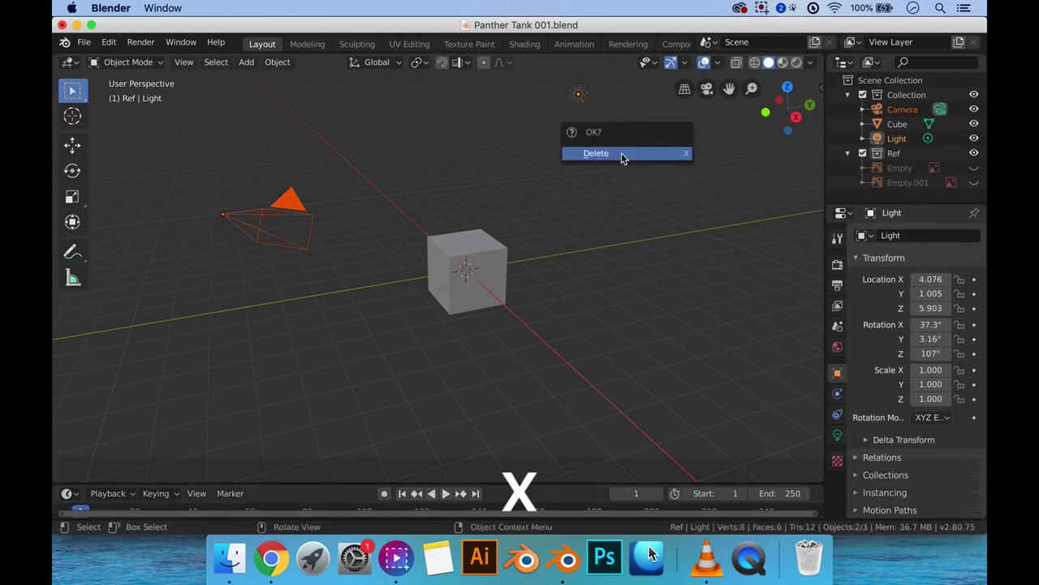
{"action": "left_click", "coordinate": [621, 153]}
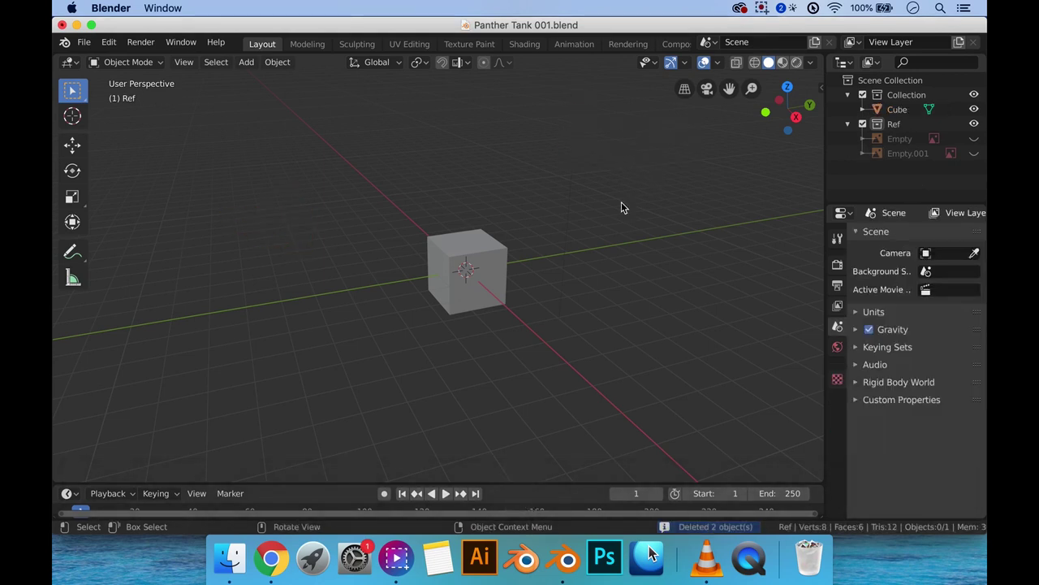
Step: Hide the cube and show the blueprint reference image Empty, viewing it from above
{"action": "left_click", "coordinate": [975, 109]}
{"action": "left_click", "coordinate": [974, 138]}
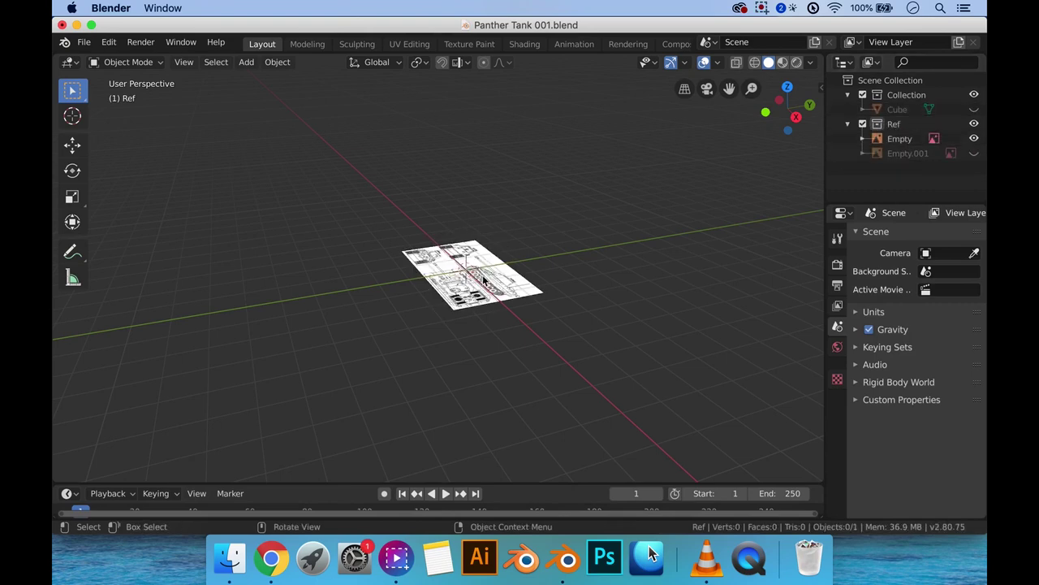
{"action": "middle_click_drag", "start_coordinate": [498, 302], "coordinate": [575, 275]}
{"action": "scroll", "coordinate": [581, 260], "scroll_direction": "up", "scroll_amount": 2}
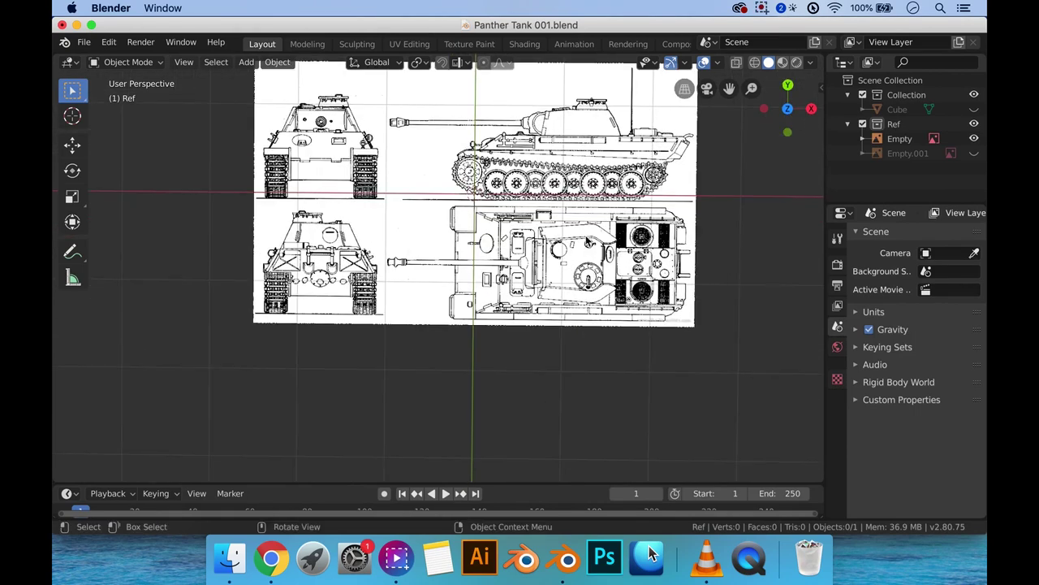
{"action": "middle_click_drag", "start_coordinate": [583, 237], "coordinate": [575, 294], "text": "shift"}
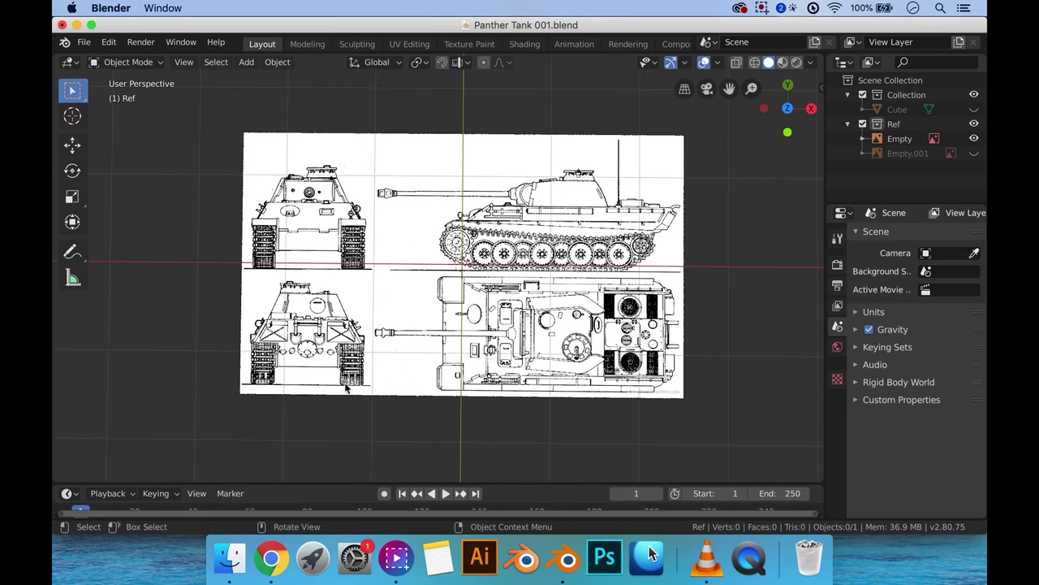
Step: Examine the painted tank picture Empty.001 in place of the blueprint, and switch back to the blueprint
{"action": "left_click", "coordinate": [974, 153]}
{"action": "left_click", "coordinate": [974, 138]}
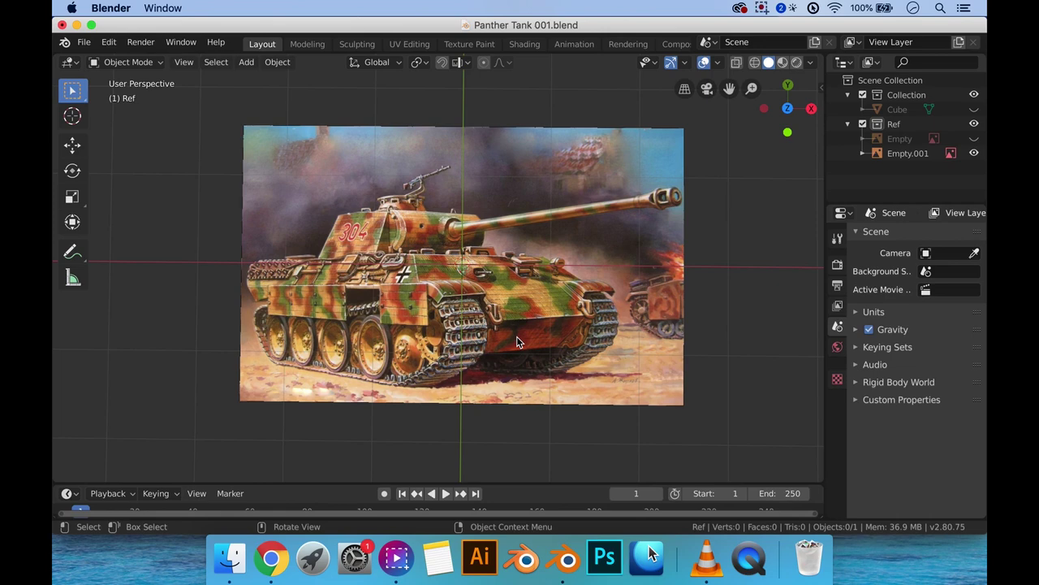
{"action": "left_click", "coordinate": [975, 154]}
{"action": "left_click", "coordinate": [974, 139]}
{"action": "scroll", "coordinate": [512, 322], "scroll_direction": "down", "scroll_amount": 1}
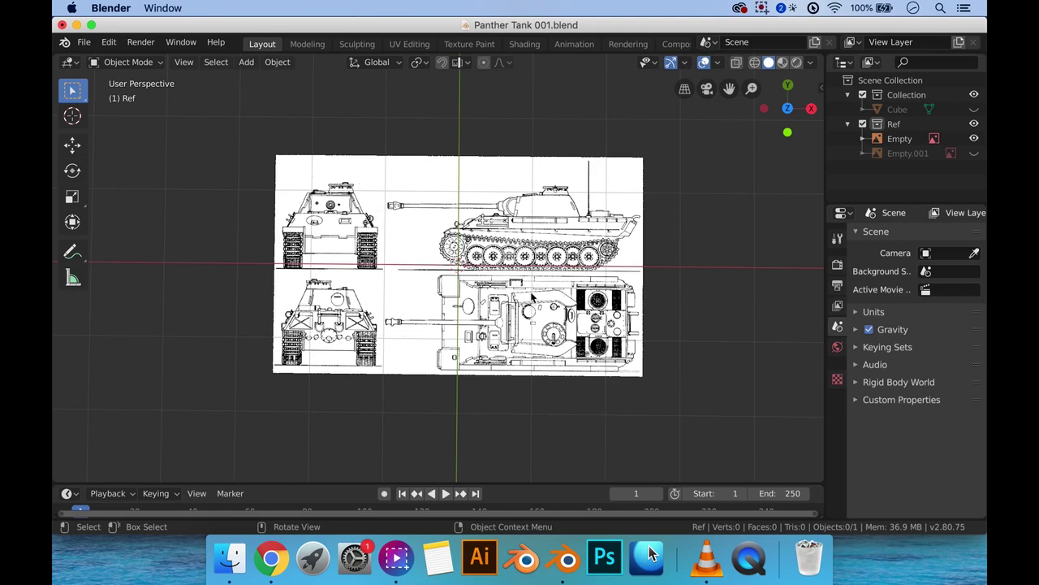
Step: Duplicate the blueprint image in place and rename the original Empty as Top
{"action": "left_click", "coordinate": [556, 286]}
{"action": "key", "text": "shift+d"}
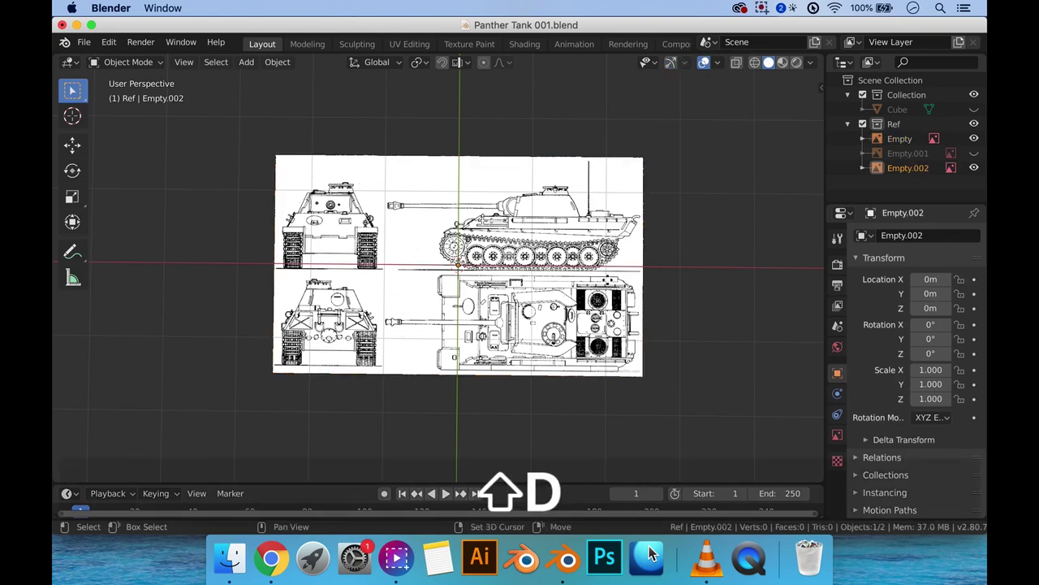
{"action": "double_click", "coordinate": [900, 139]}
{"action": "type", "text": "Top"}
{"action": "key", "text": "Return"}
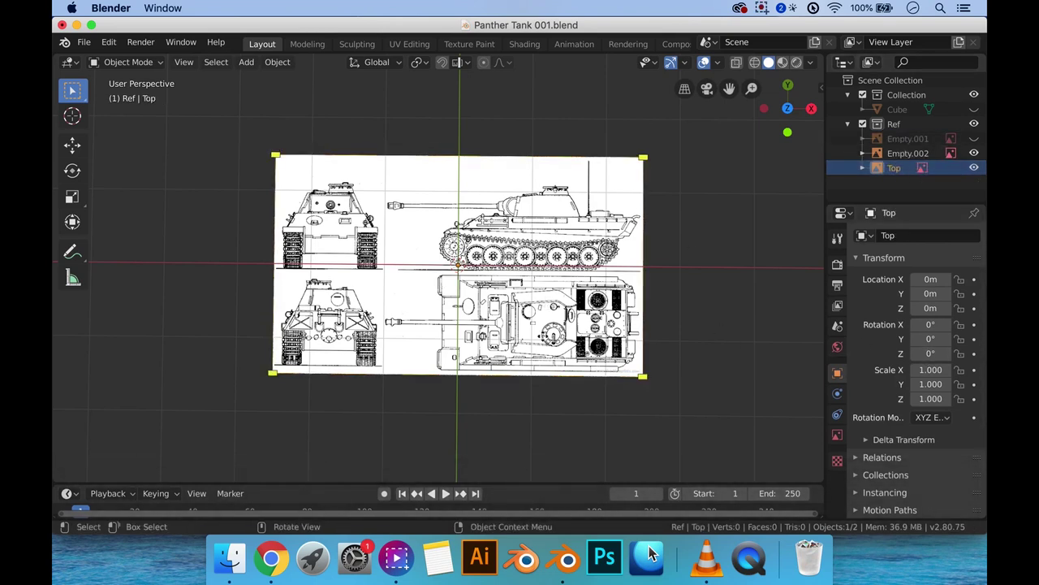
Step: Rotate the Top image 90° about Z and hide the duplicate Empty.002
{"action": "left_click", "coordinate": [930, 353]}
{"action": "type", "text": "90"}
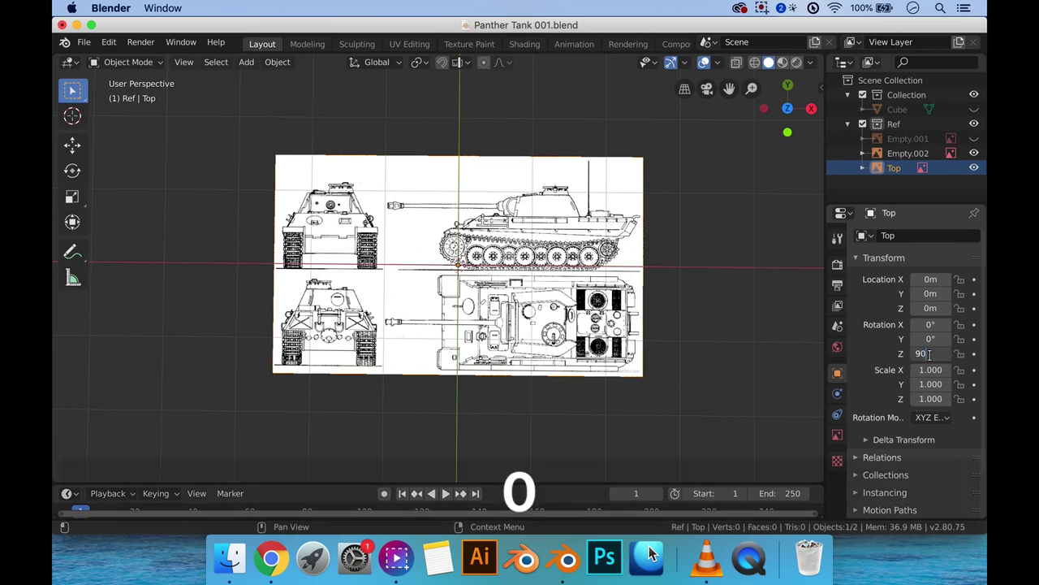
{"action": "key", "text": "Return"}
{"action": "left_click", "coordinate": [731, 339]}
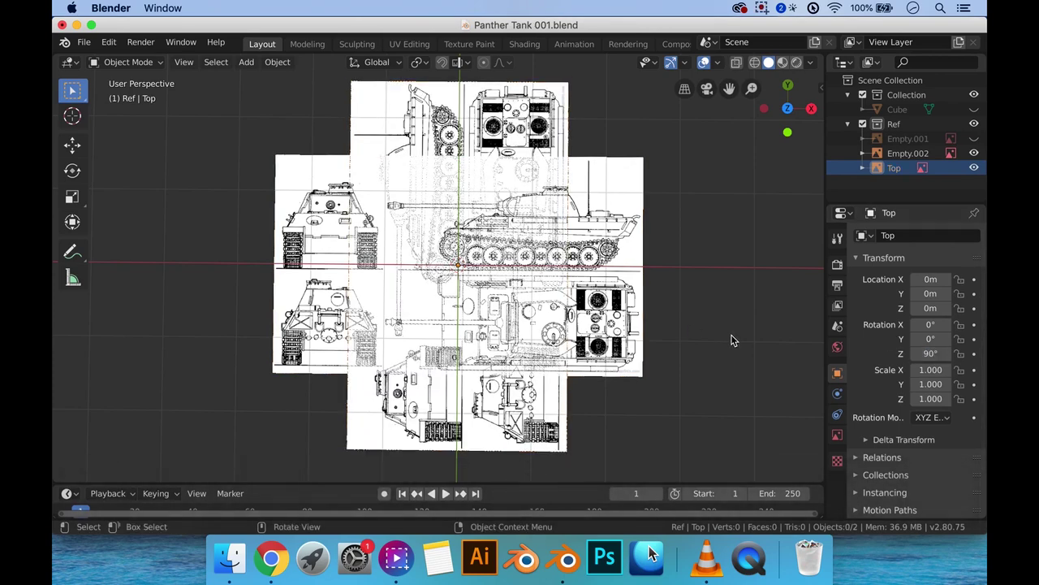
{"action": "left_click", "coordinate": [974, 167]}
{"action": "left_click", "coordinate": [973, 168]}
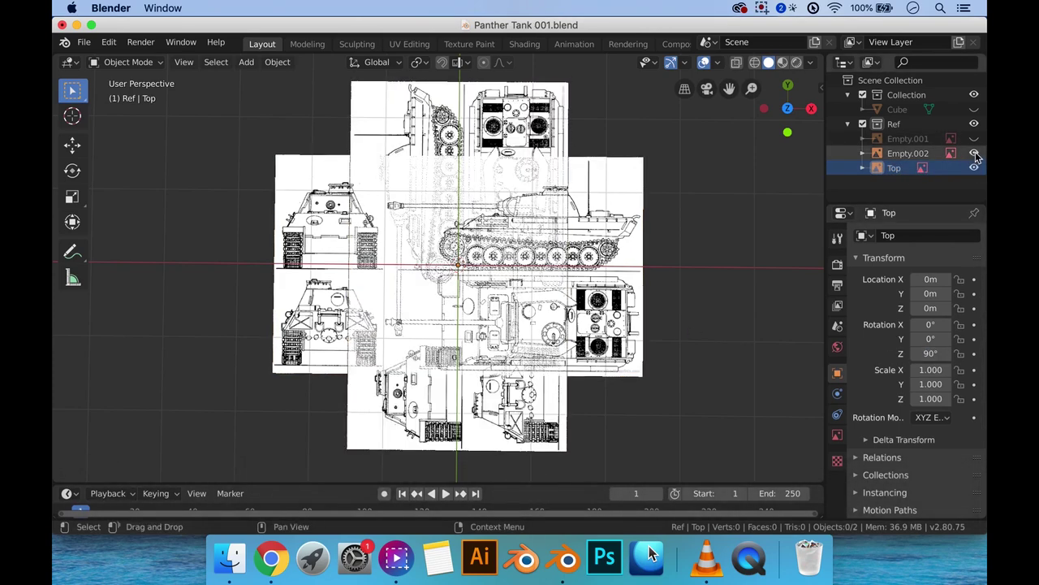
{"action": "left_click", "coordinate": [974, 154]}
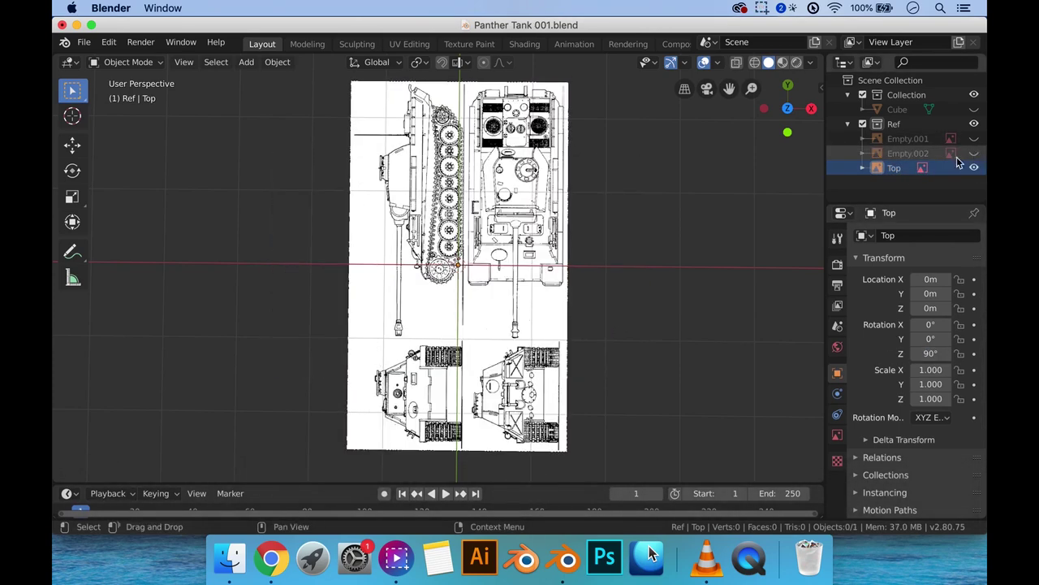
Step: Move the Top image about -0.78 m in X and -1.13 m in Y, centring the tank's plan view on the origin
{"action": "left_click", "coordinate": [518, 227]}
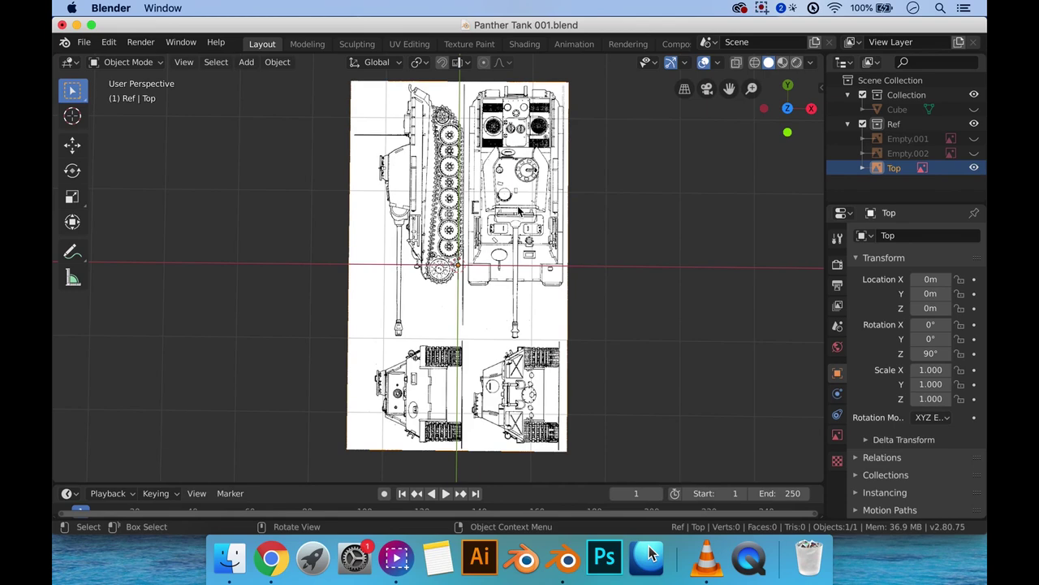
{"action": "key", "text": "g"}
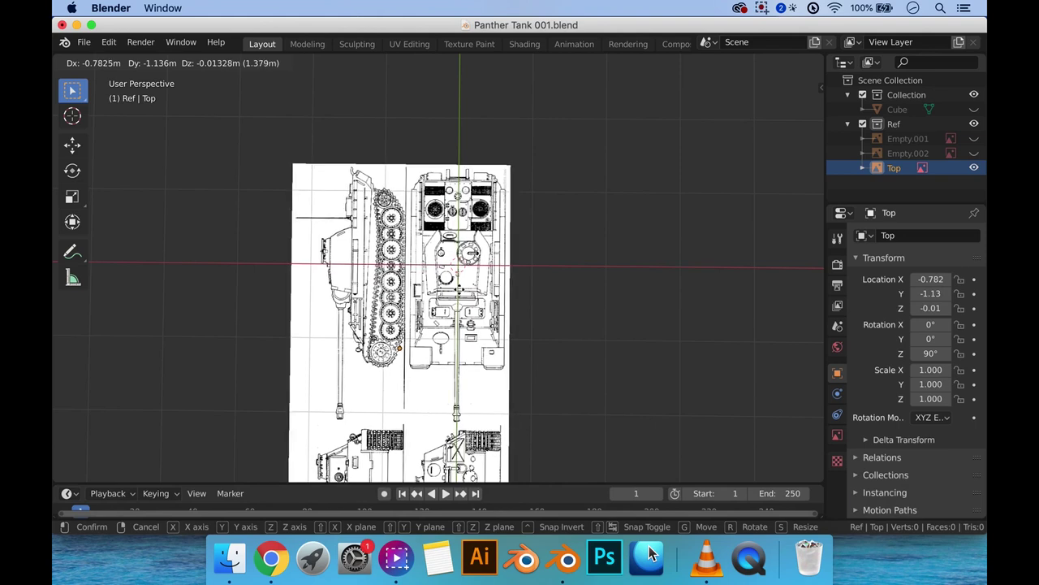
{"action": "left_click", "coordinate": [493, 298]}
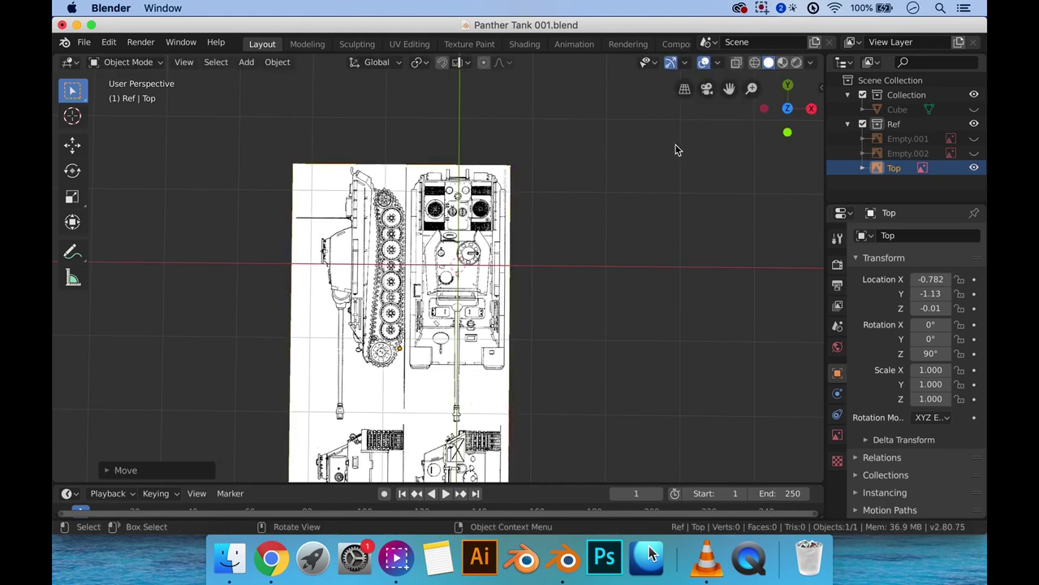
Step: Enable the Move object gizmo and nudge the Top image along X to about -0.776 m
{"action": "left_click", "coordinate": [686, 63]}
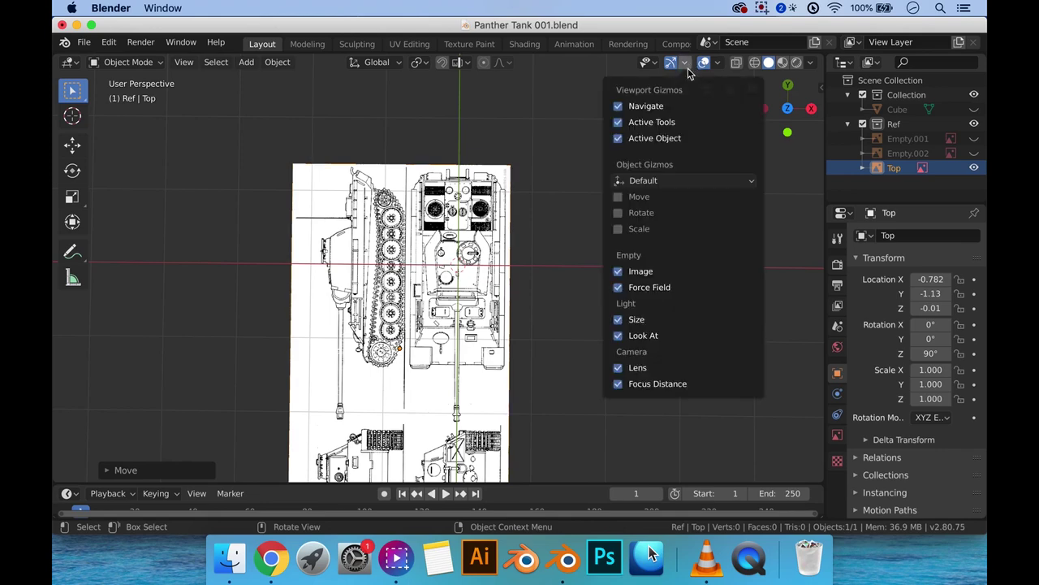
{"action": "left_click", "coordinate": [619, 197]}
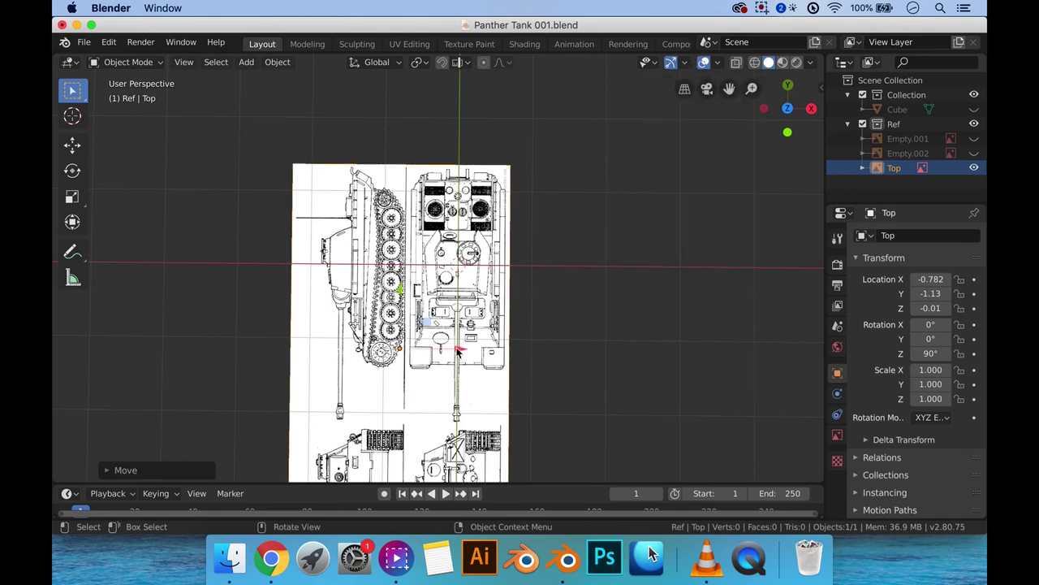
{"action": "scroll", "coordinate": [479, 361], "scroll_direction": "up", "scroll_amount": 3}
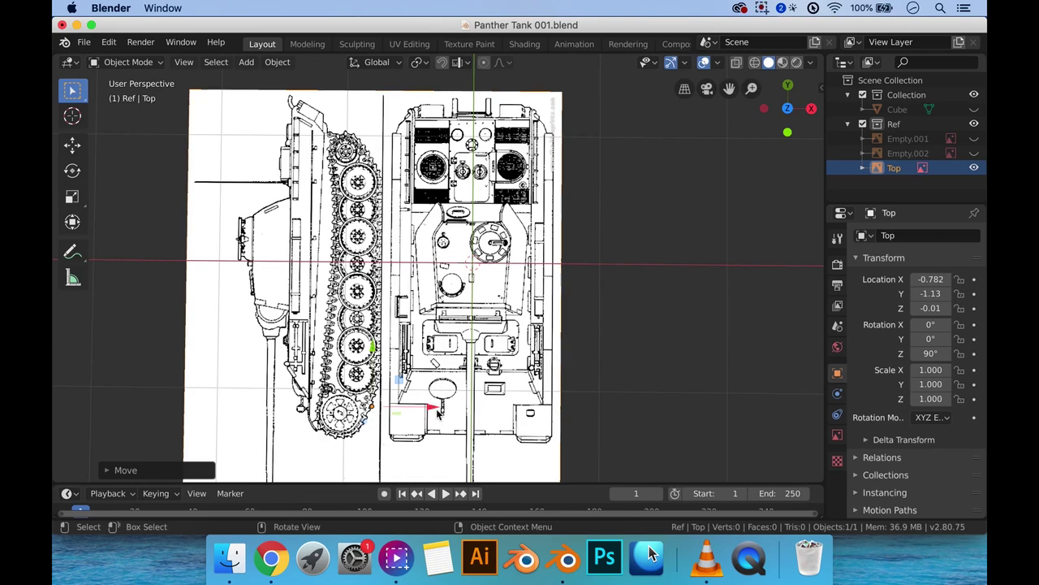
{"action": "left_click_drag", "start_coordinate": [439, 411], "coordinate": [437, 406]}
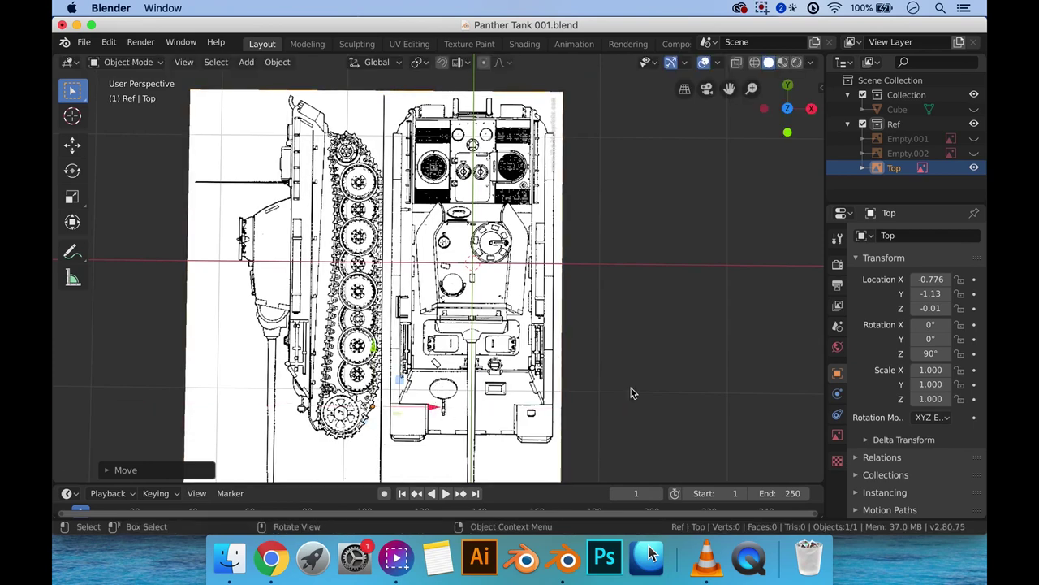
Step: Set the Top image's X and Y scale to 4
{"action": "scroll", "coordinate": [679, 357], "scroll_direction": "down", "scroll_amount": 1}
{"action": "middle_click_drag", "start_coordinate": [678, 356], "coordinate": [636, 317]}
{"action": "scroll", "coordinate": [634, 318], "scroll_direction": "down", "scroll_amount": 5}
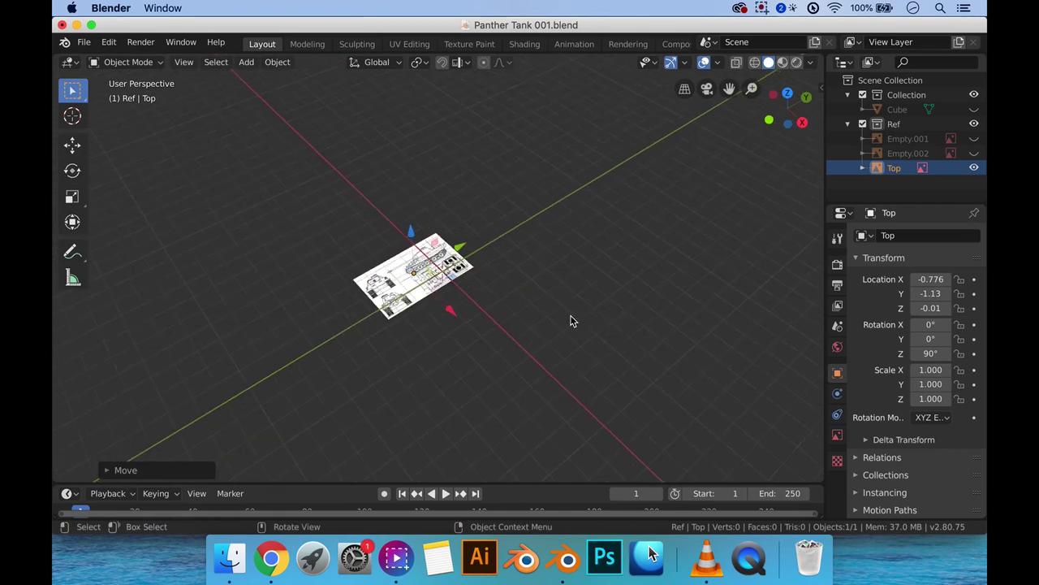
{"action": "left_click", "coordinate": [928, 369]}
{"action": "type", "text": "1.0"}
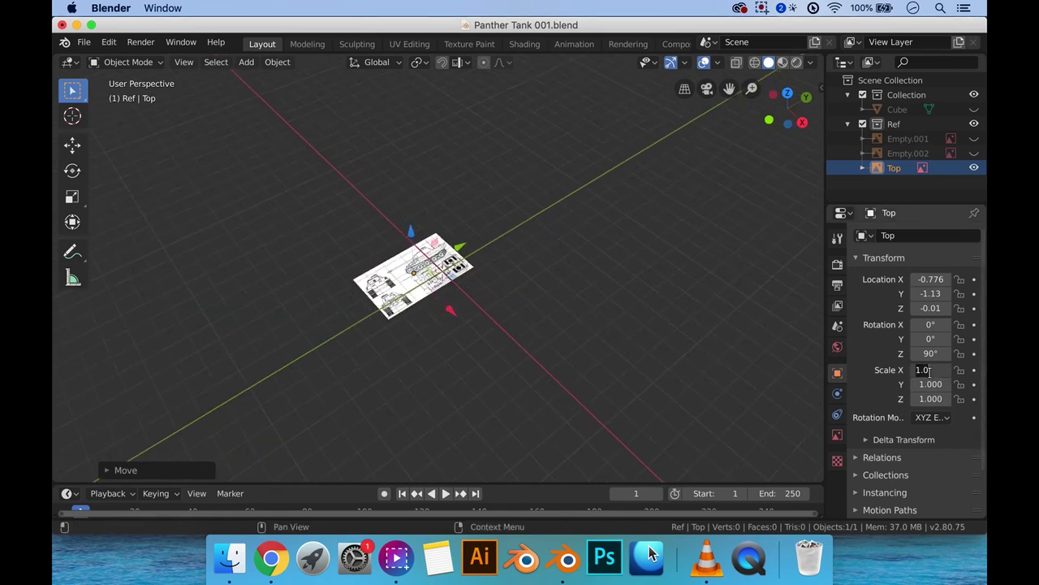
{"action": "type", "text": "4"}
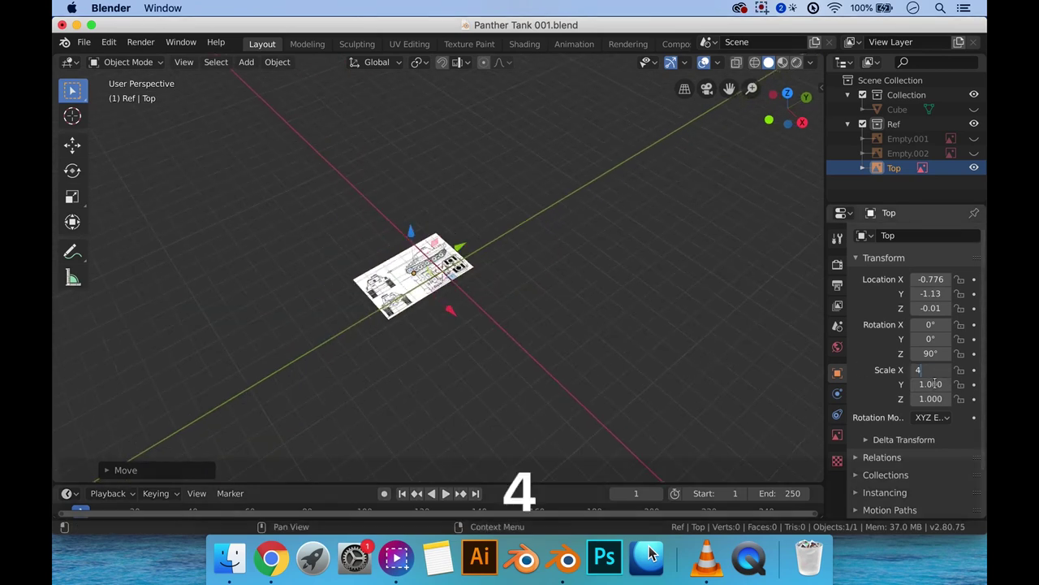
{"action": "key", "text": "Tab"}
{"action": "type", "text": "4"}
{"action": "key", "text": "Return"}
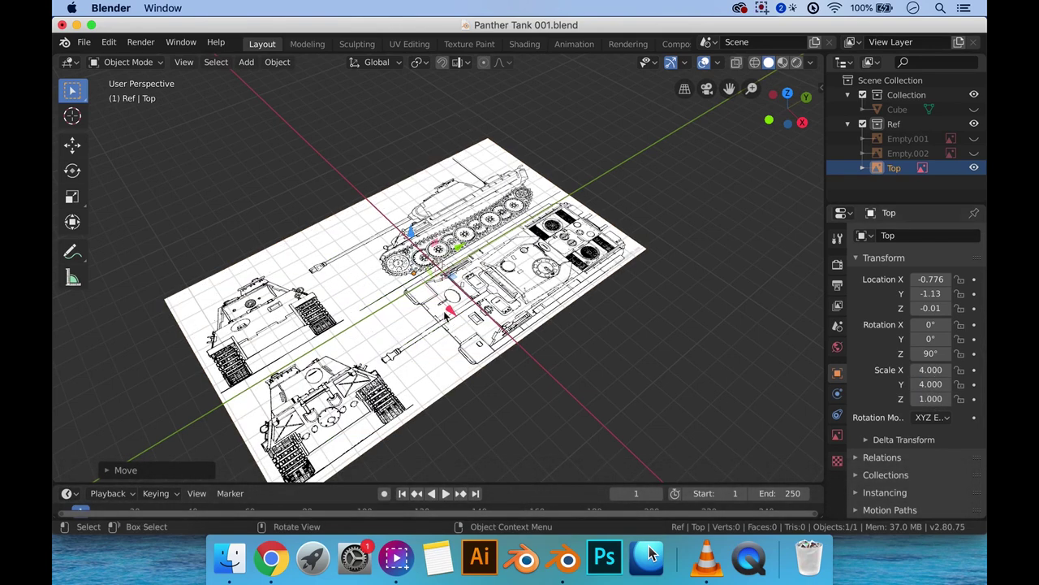
Step: Move the enlarged Top image along X to about -3.107 m so the plan view's centreline meets the Y axis
{"action": "middle_click_drag", "start_coordinate": [446, 315], "coordinate": [497, 288]}
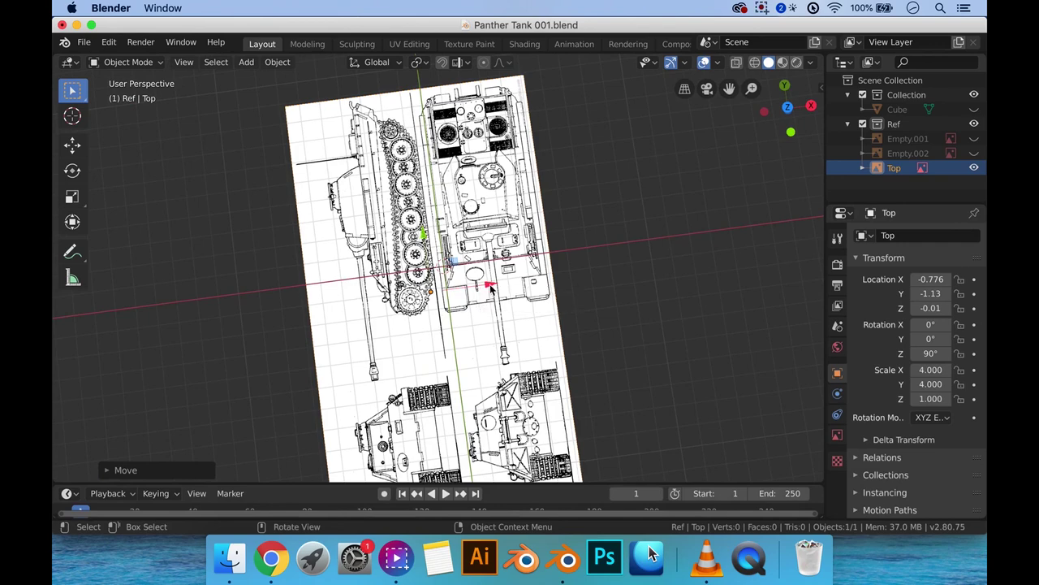
{"action": "key", "text": "g"}
{"action": "key", "text": "x"}
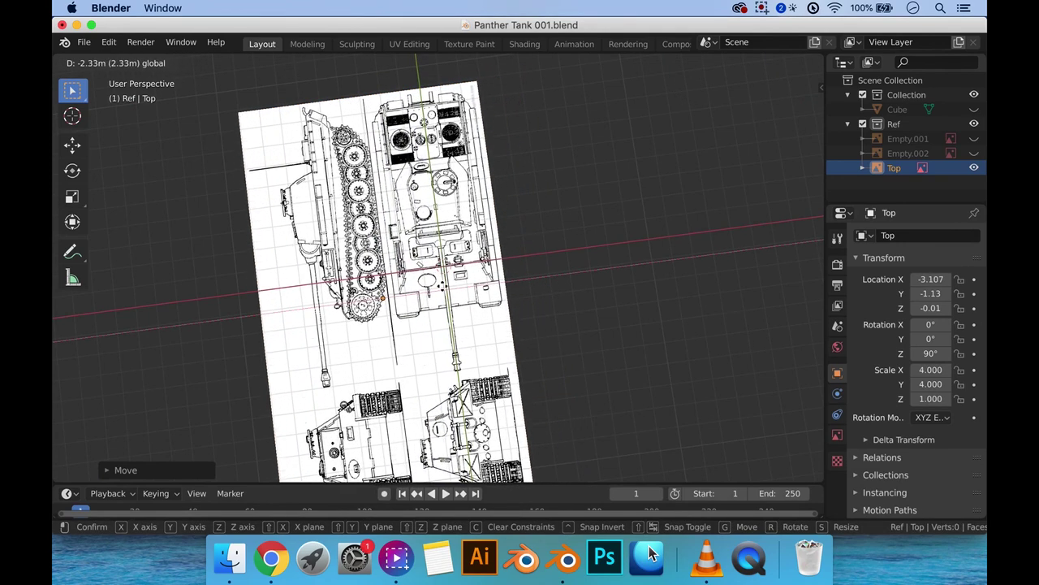
{"action": "left_click", "coordinate": [449, 276]}
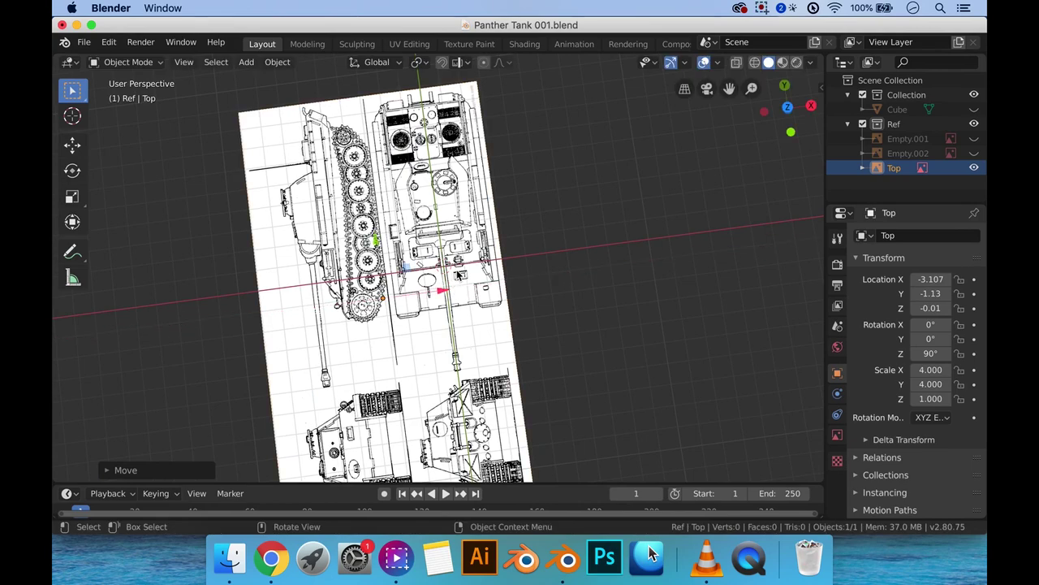
Step: Move the Top image along Y to about -4.16 m, bringing the middle of the plan-view hull to the origin
{"action": "middle_click_drag", "start_coordinate": [458, 275], "coordinate": [486, 339]}
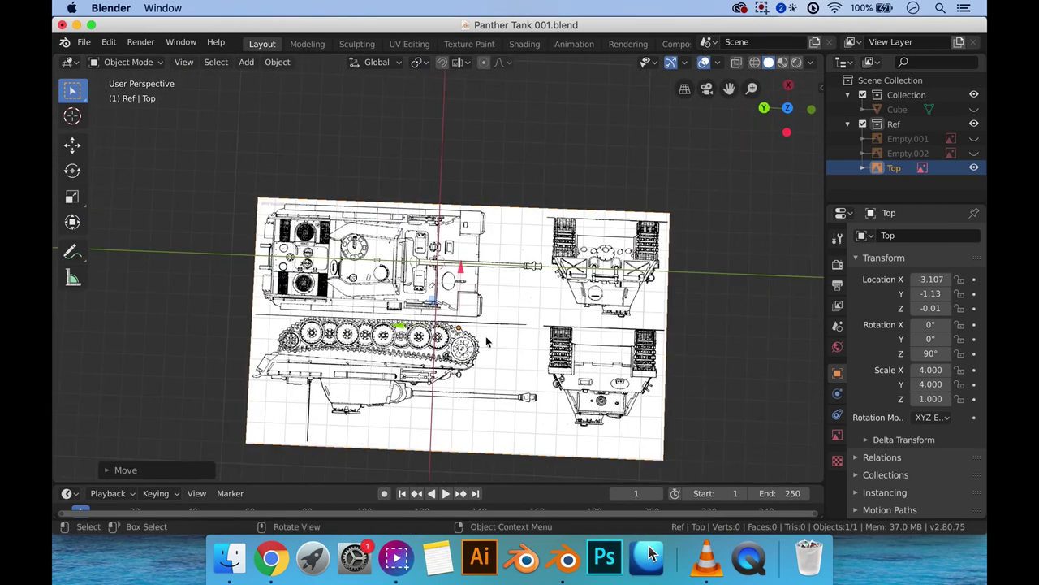
{"action": "key", "text": "g"}
{"action": "key", "text": "y"}
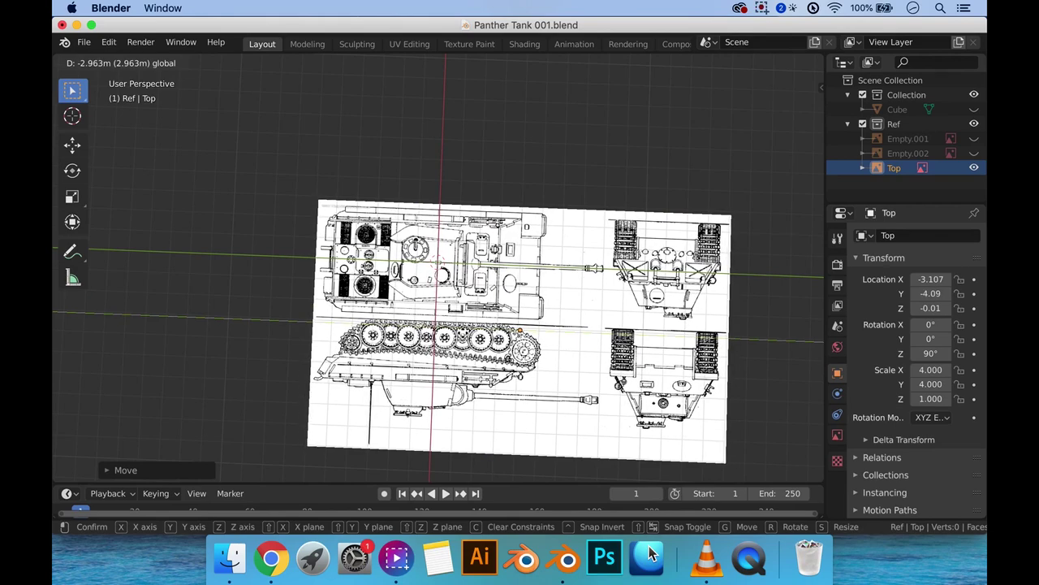
{"action": "left_click", "coordinate": [467, 336]}
Step: Switch to the top orthographic view and nudge the Top image along Y to about -4.19 m
{"action": "scroll", "coordinate": [455, 300], "scroll_direction": "up", "scroll_amount": 7}
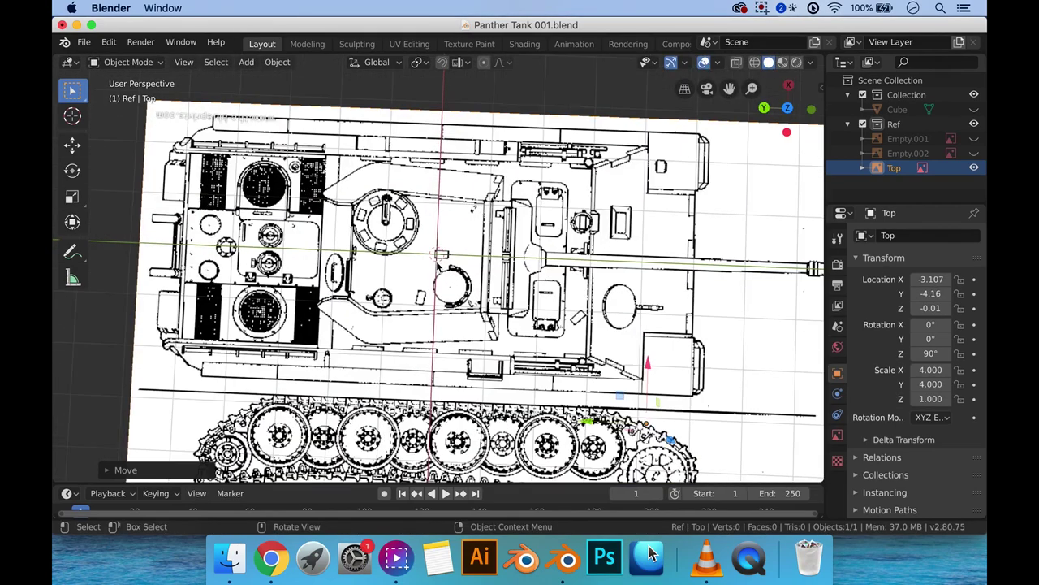
{"action": "scroll", "coordinate": [449, 265], "scroll_direction": "down", "scroll_amount": 6}
{"action": "scroll", "coordinate": [448, 264], "scroll_direction": "down", "scroll_amount": 1, "text": "shift"}
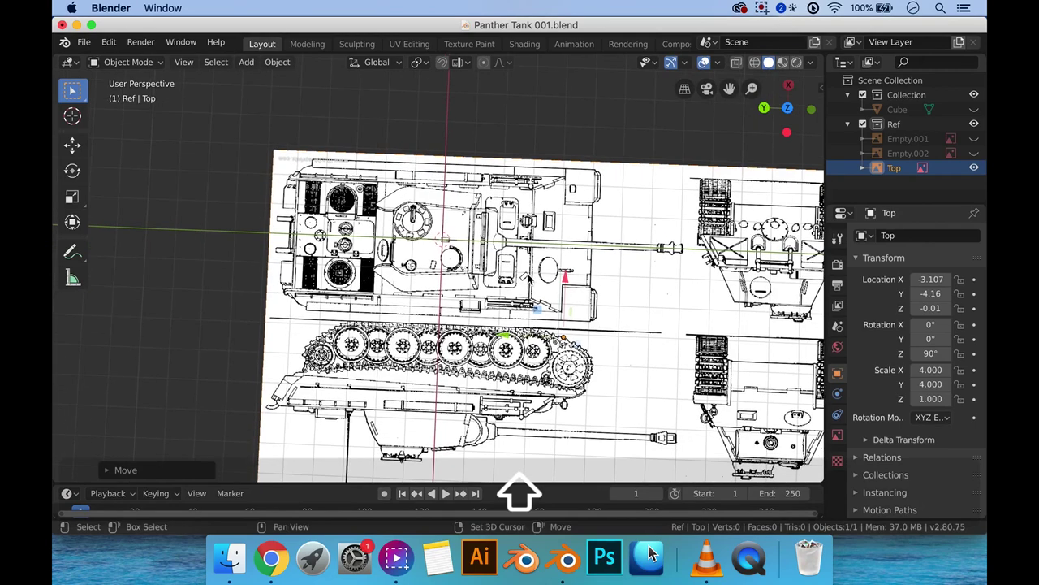
{"action": "key", "text": "KP_7"}
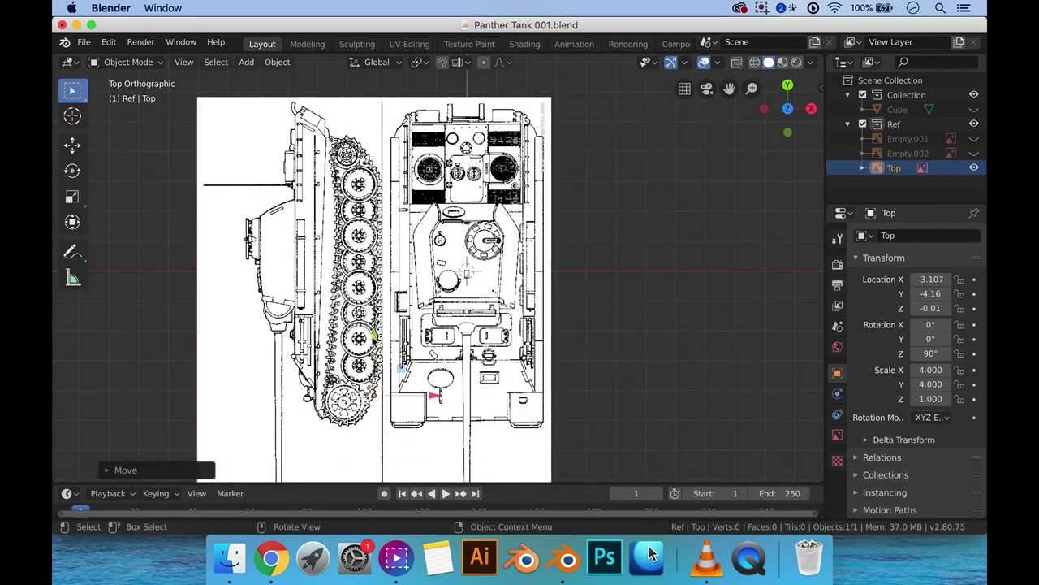
{"action": "key", "text": "g"}
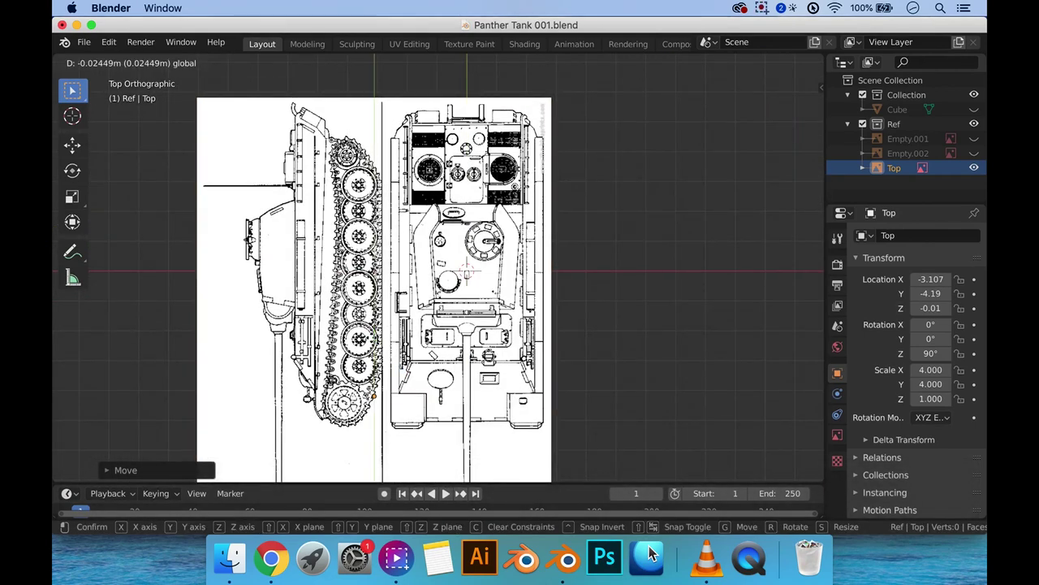
{"action": "left_click", "coordinate": [560, 283]}
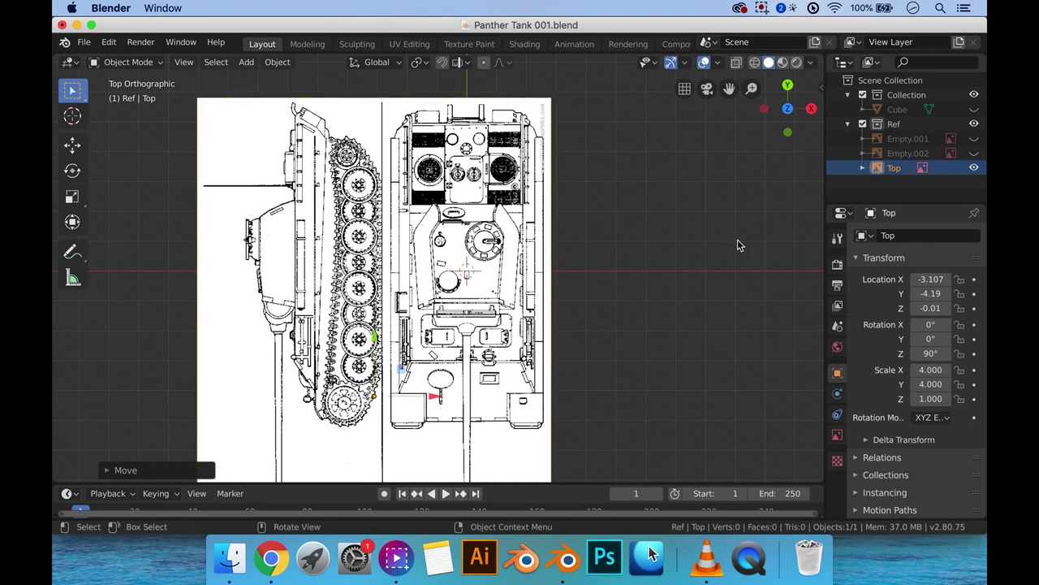
{"action": "key", "text": "g"}
{"action": "right_click", "coordinate": [586, 301]}
{"action": "middle_click_drag", "start_coordinate": [587, 302], "coordinate": [572, 292]}
{"action": "scroll", "coordinate": [566, 303], "scroll_direction": "up", "scroll_amount": 2}
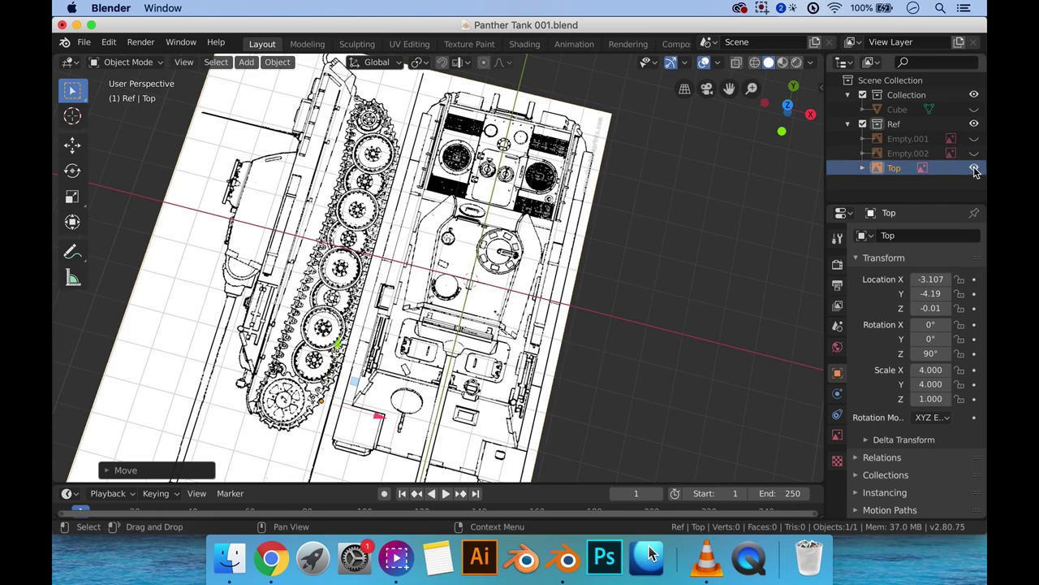
Step: Show the selectable restriction toggles in the outliner and make the Top image unselectable
{"action": "left_click_drag", "start_coordinate": [825, 74], "coordinate": [791, 75]}
{"action": "left_click", "coordinate": [966, 63]}
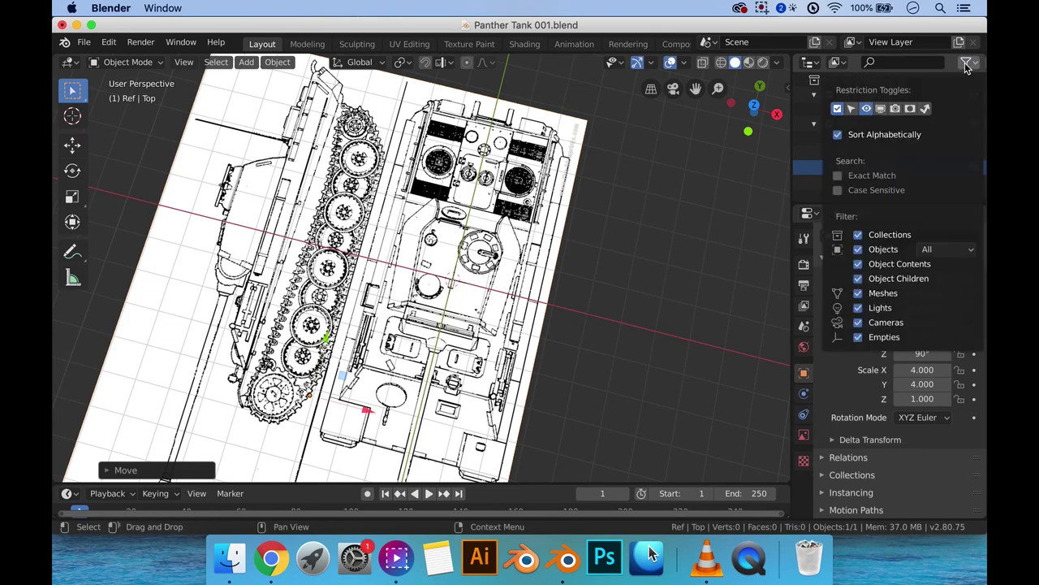
{"action": "left_click", "coordinate": [853, 110]}
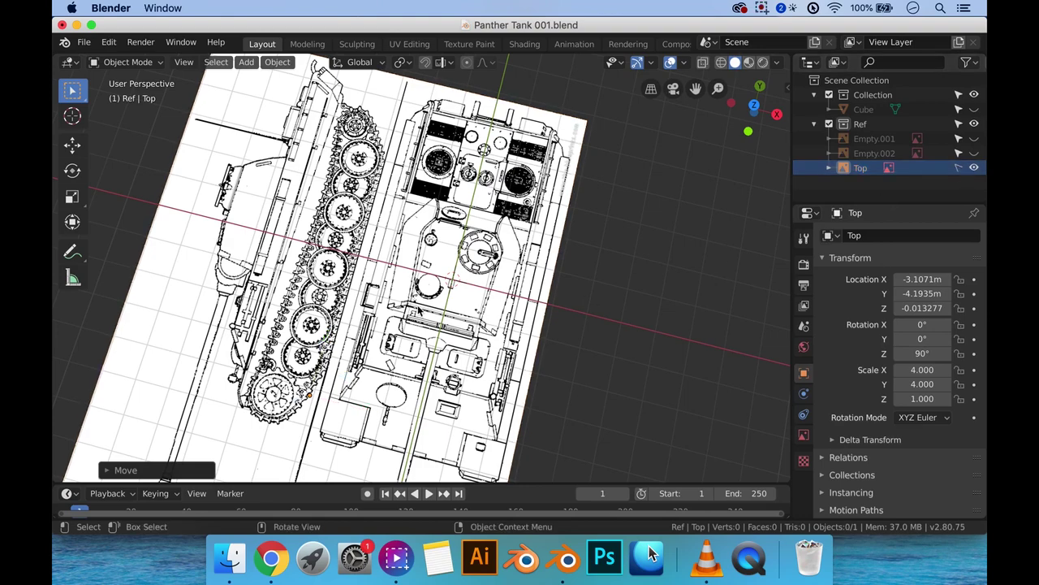
{"action": "left_click", "coordinate": [960, 168]}
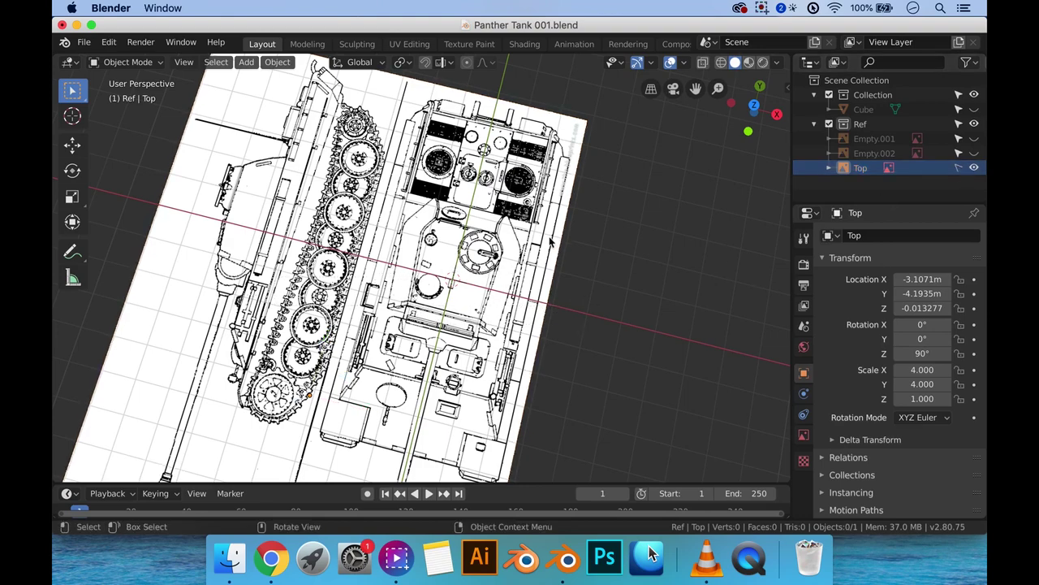
{"action": "middle_click_drag", "start_coordinate": [551, 241], "coordinate": [489, 203]}
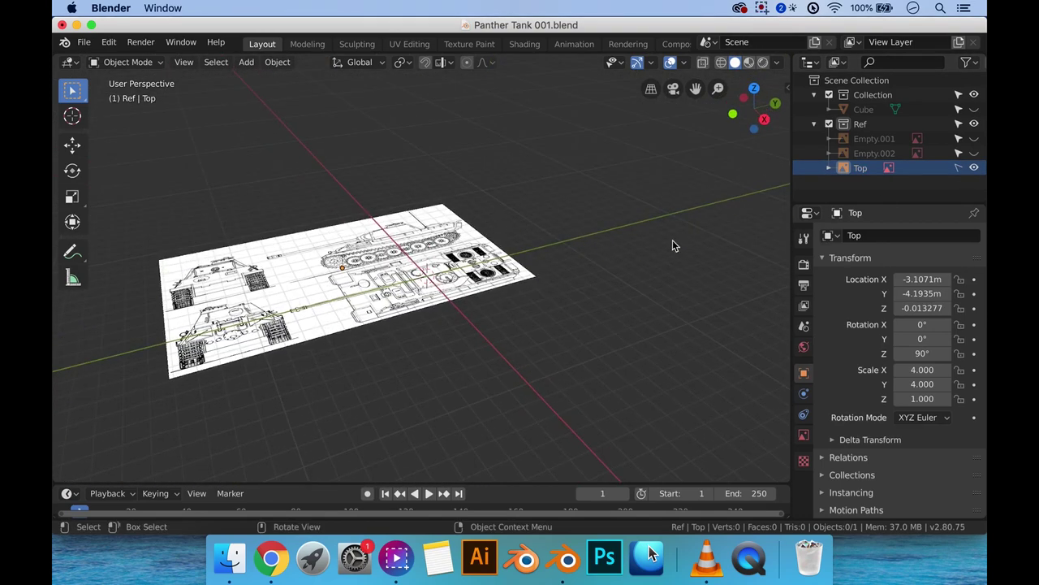
Step: Delete the hidden Empty.002 image from the Ref collection
{"action": "left_click", "coordinate": [877, 154]}
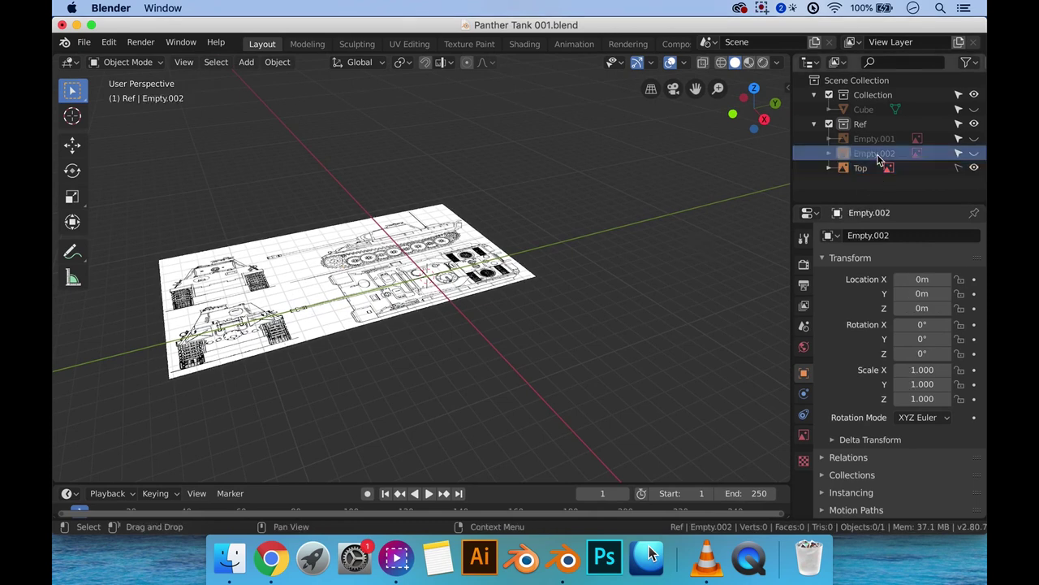
{"action": "right_click", "coordinate": [878, 156]}
{"action": "left_click", "coordinate": [880, 189]}
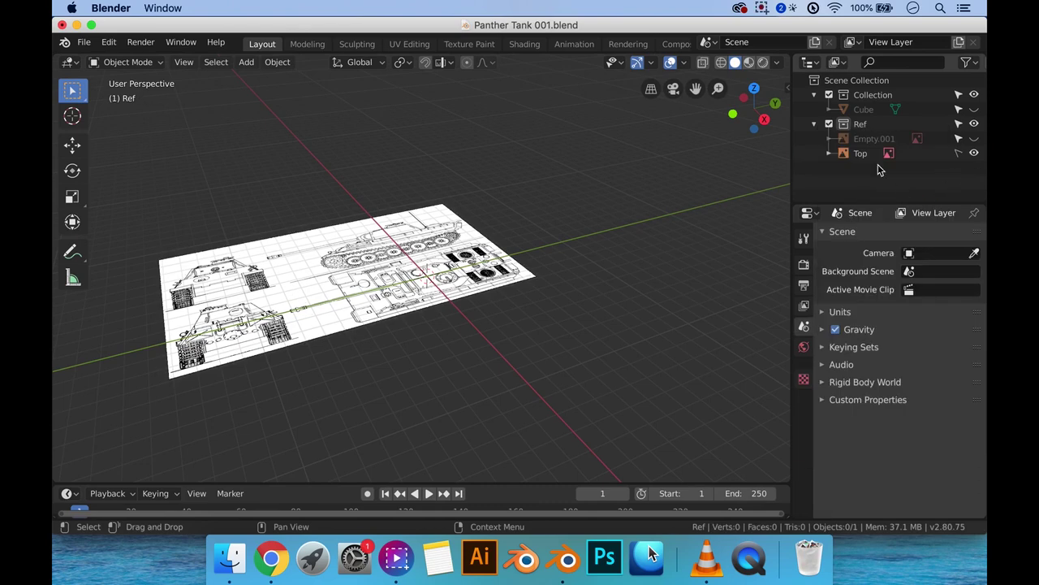
Step: Make the Top image selectable again and duplicate it in place
{"action": "left_click", "coordinate": [876, 154]}
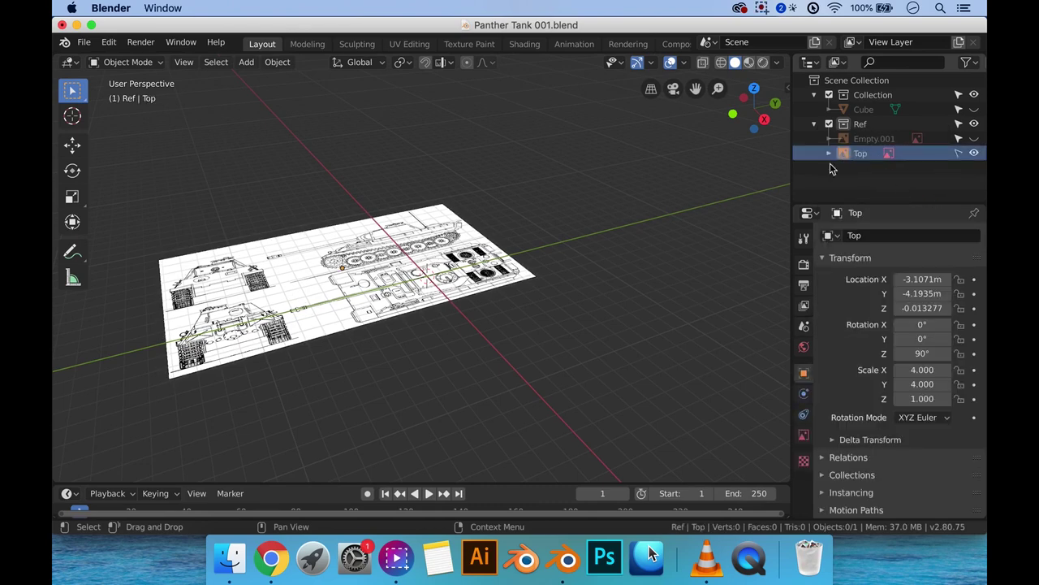
{"action": "left_click", "coordinate": [958, 154]}
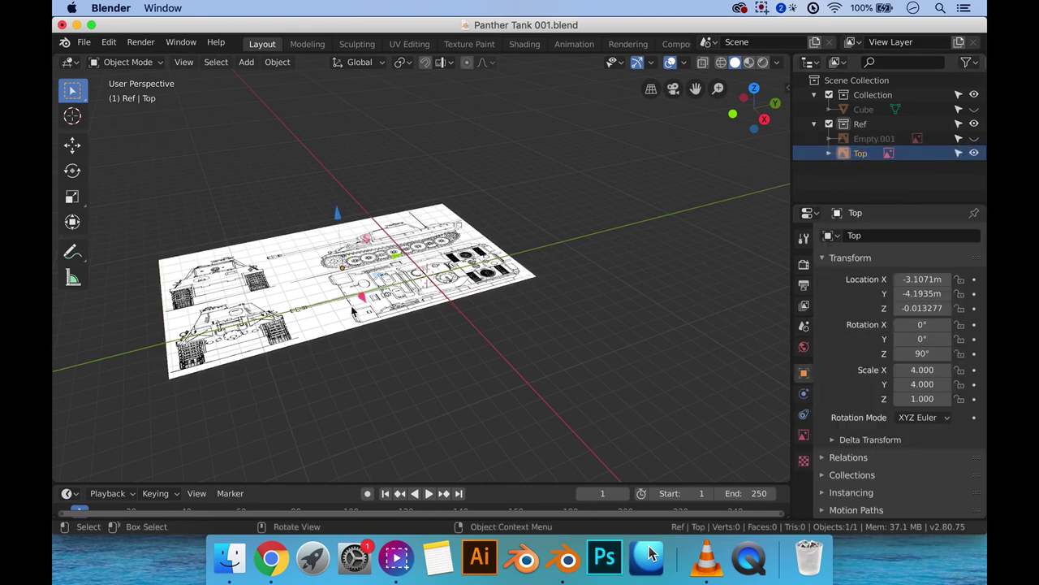
{"action": "key", "text": "shift+d"}
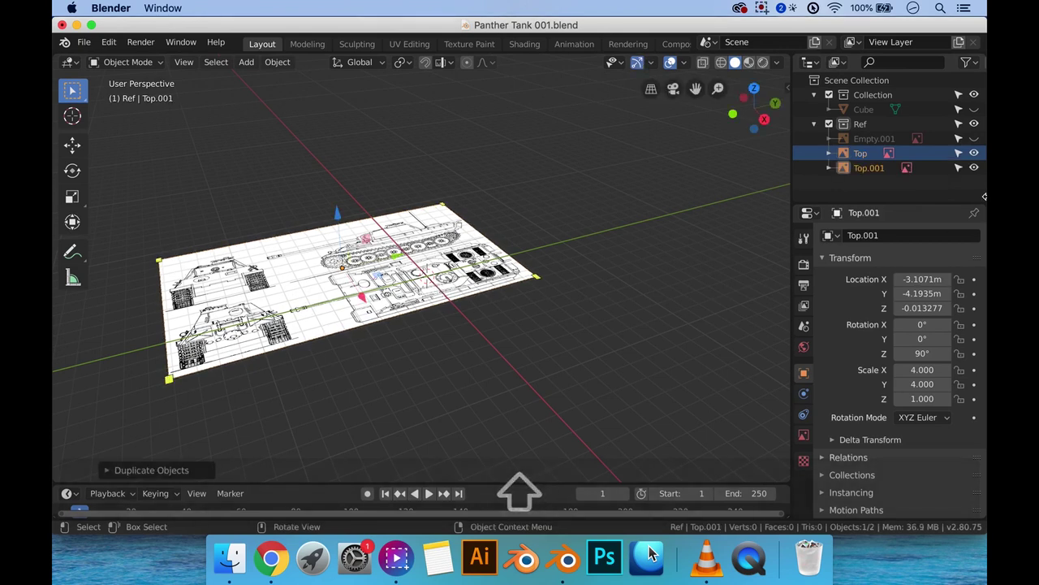
{"action": "key", "text": "Escape"}
Step: Rename the duplicated Top image as Side
{"action": "double_click", "coordinate": [871, 169]}
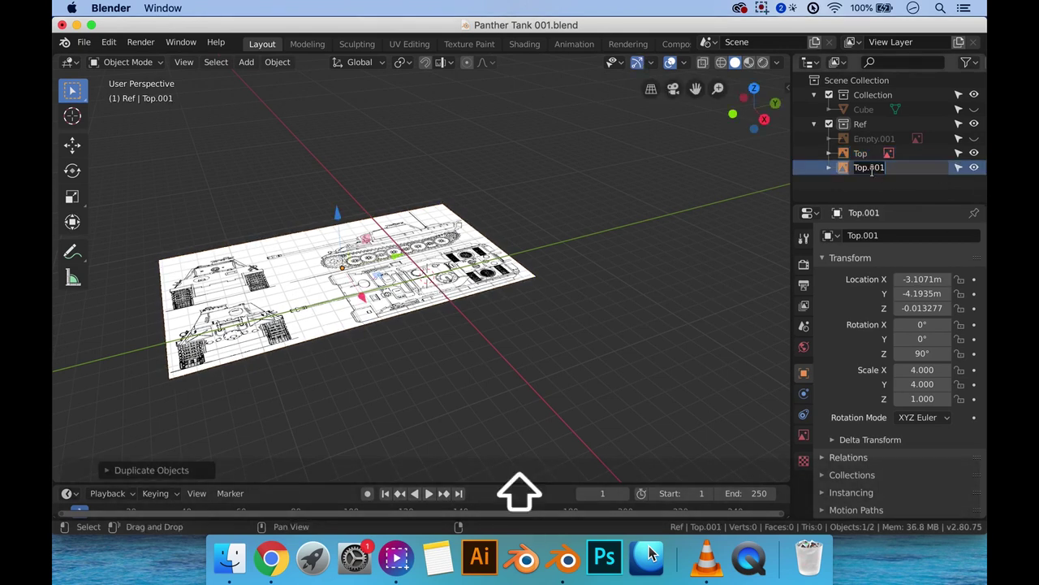
{"action": "type", "text": "Side"}
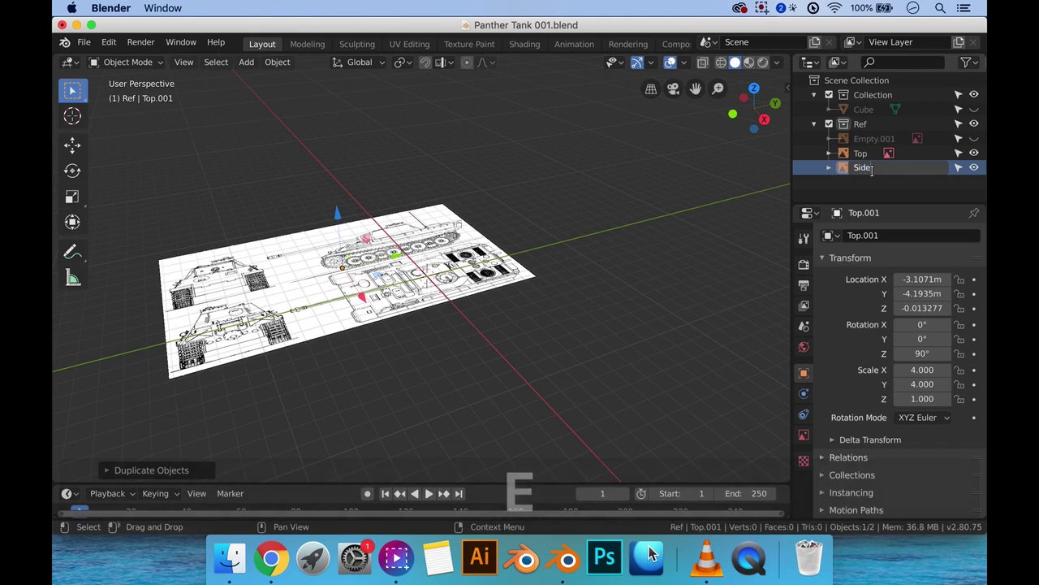
{"action": "key", "text": "Return"}
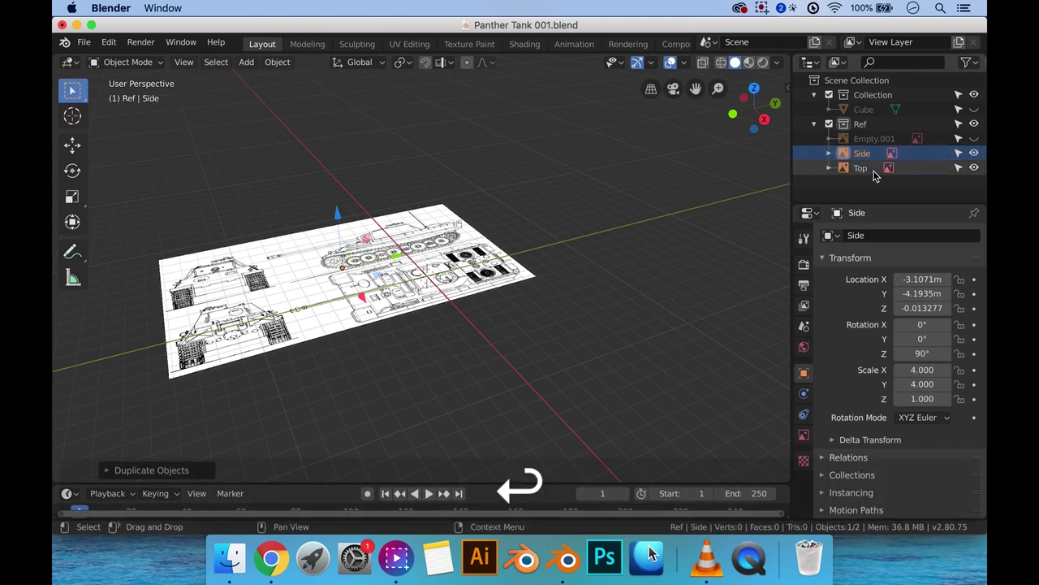
Step: Try a Y rotation of 90° on the Side image and undo it
{"action": "left_click", "coordinate": [926, 340]}
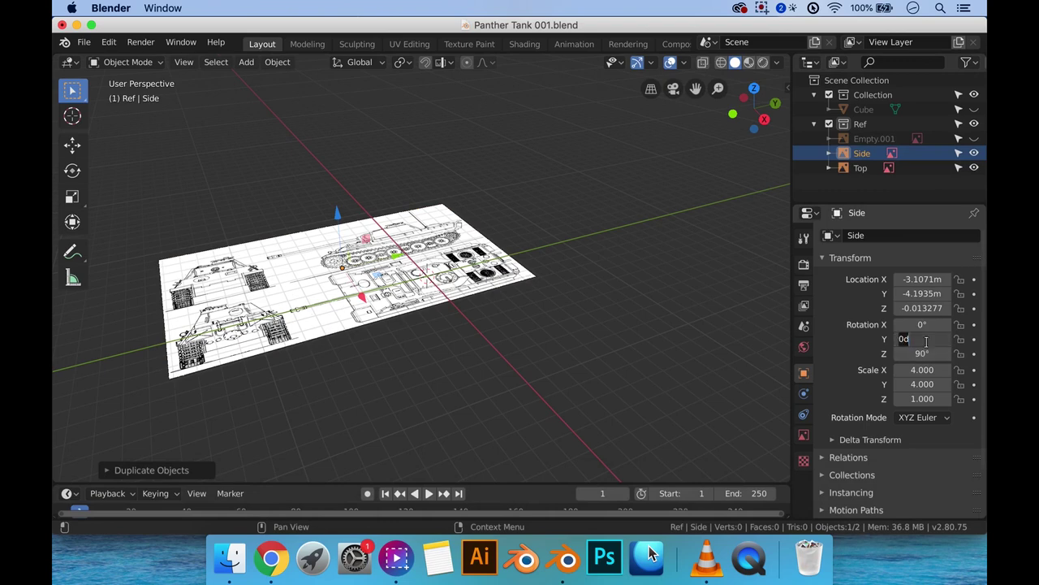
{"action": "type", "text": "90"}
{"action": "key", "text": "Return"}
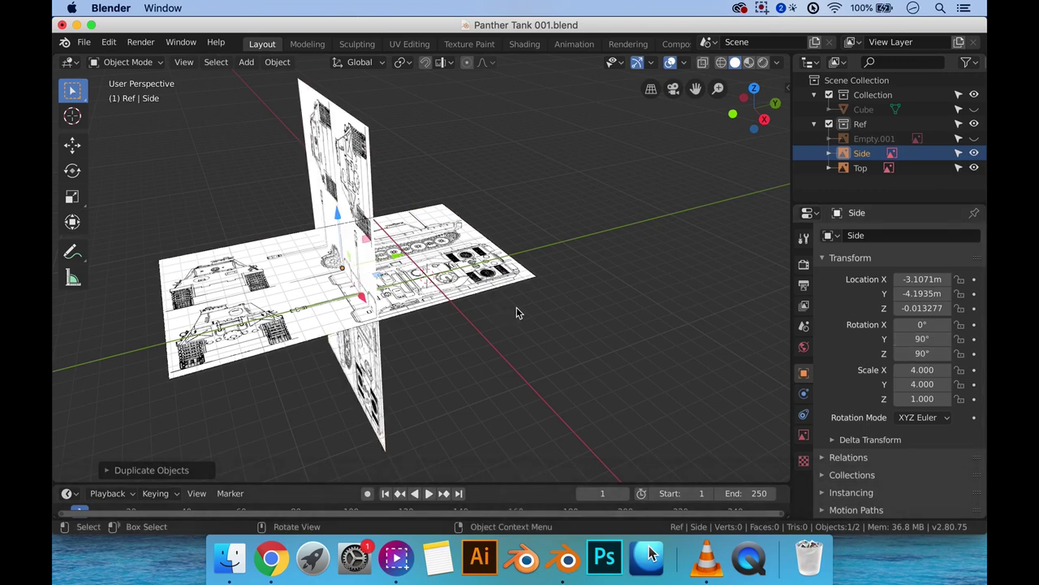
{"action": "mouse_move", "coordinate": [517, 312]}
{"action": "middle_mouse_down"}
{"action": "mouse_move", "coordinate": [557, 304]}
{"action": "mouse_move", "coordinate": [511, 298]}
{"action": "middle_mouse_up"}
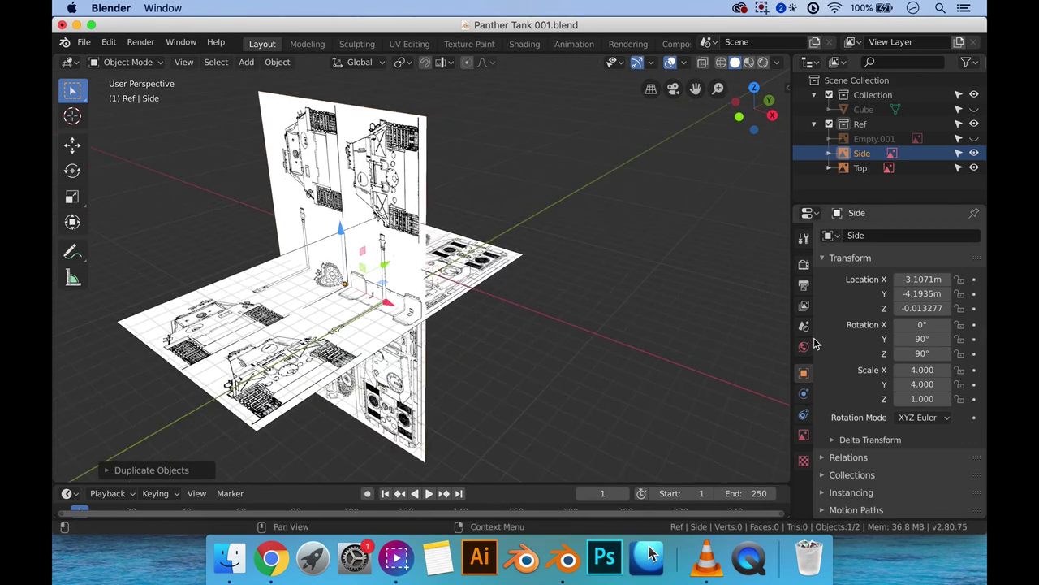
{"action": "mouse_move", "coordinate": [654, 336]}
{"action": "middle_mouse_down"}
{"action": "mouse_move", "coordinate": [664, 304]}
{"action": "mouse_move", "coordinate": [652, 325]}
{"action": "middle_mouse_up"}
{"action": "key", "text": "super+z"}
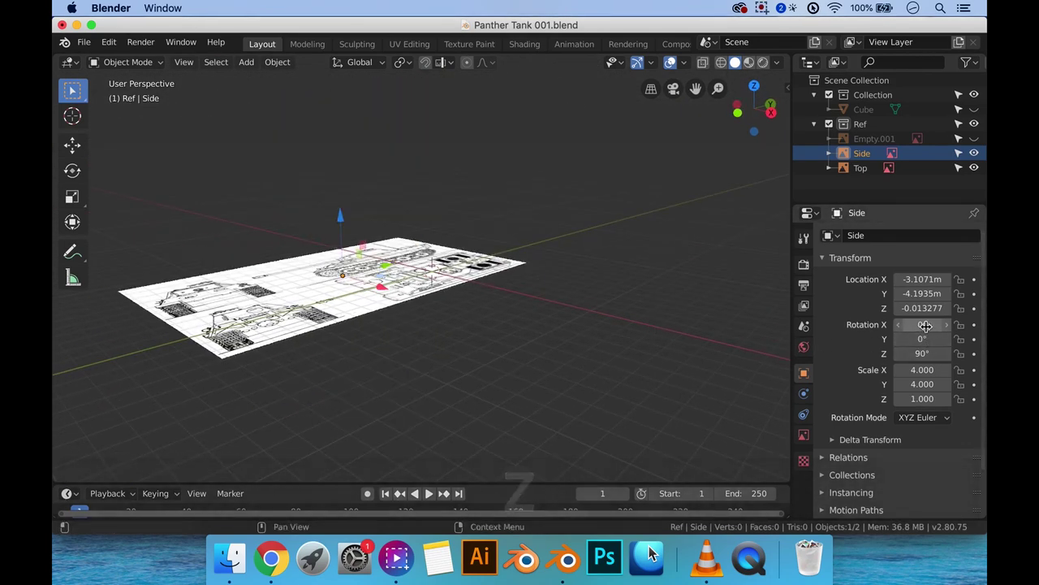
Step: Set the Side image's X rotation to 90° so the blueprint stands upright along the Y axis
{"action": "left_click", "coordinate": [926, 325]}
{"action": "type", "text": "0d"}
{"action": "type", "text": "0"}
{"action": "key", "text": "Return"}
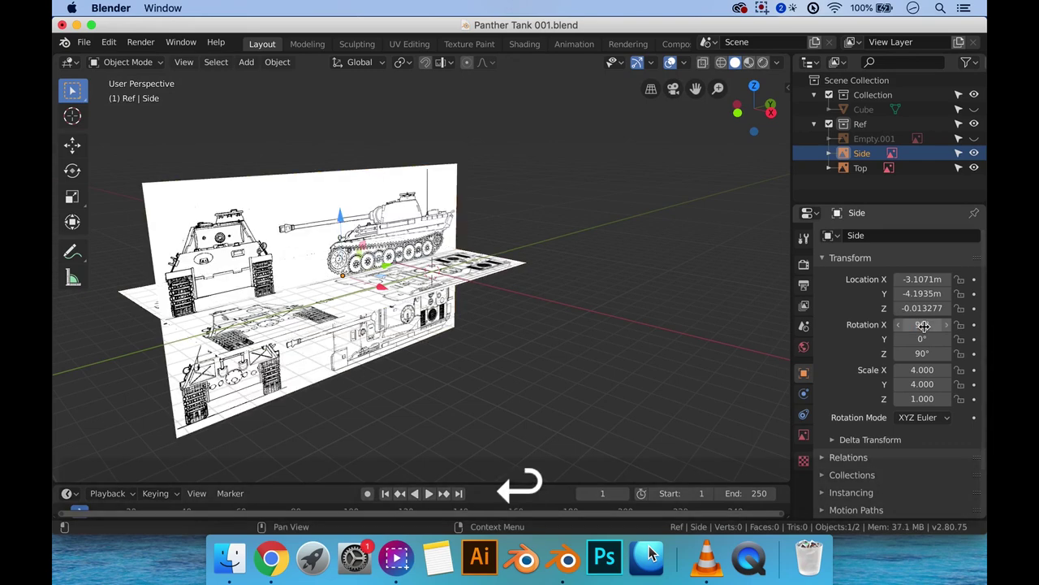
{"action": "middle_click_drag", "start_coordinate": [482, 280], "coordinate": [429, 294]}
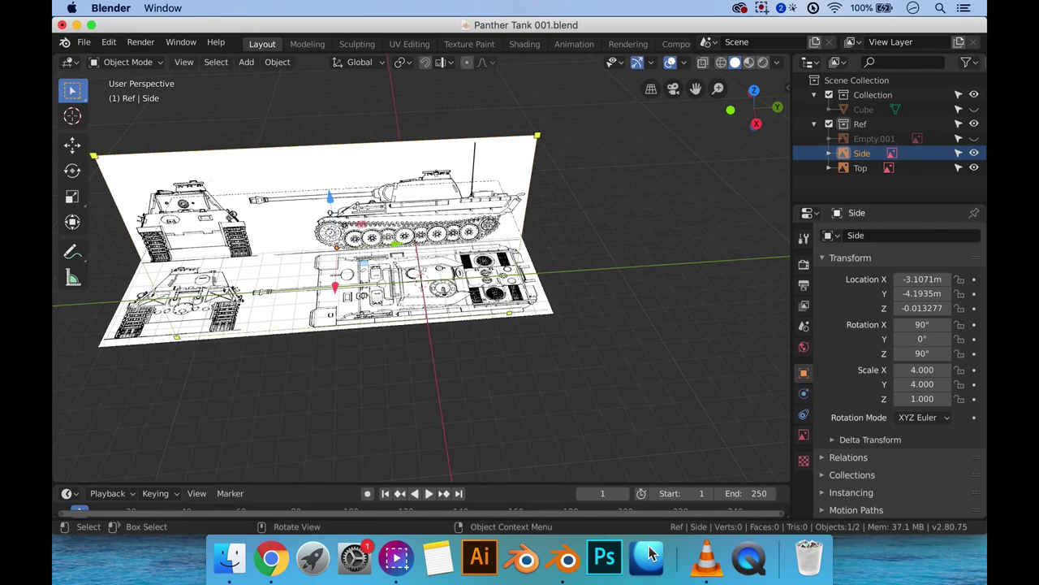
{"action": "middle_click_drag", "start_coordinate": [374, 299], "coordinate": [434, 294]}
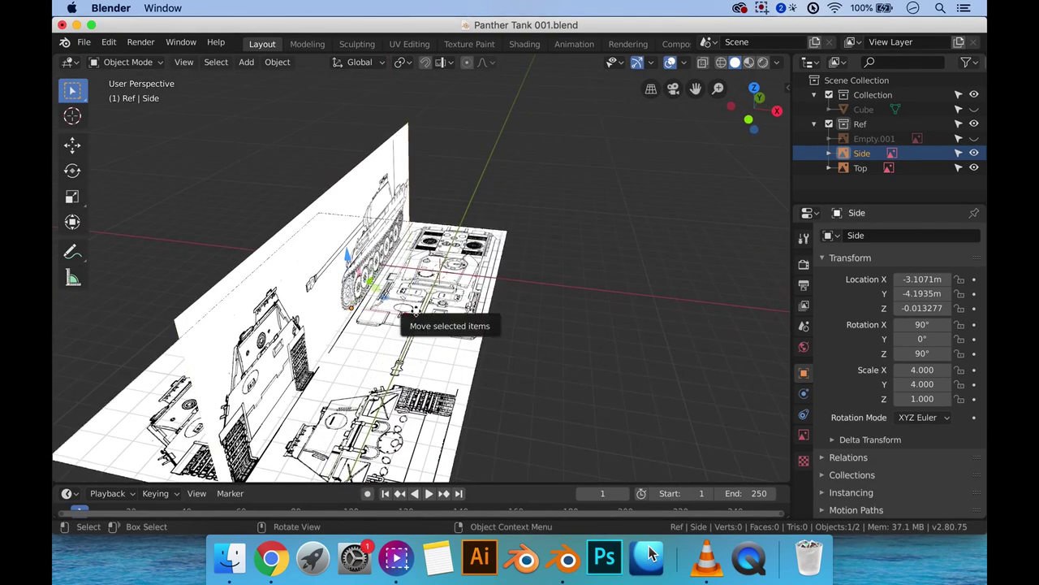
Step: Check the Side image in the right and top orthographic views and move it along X to about -9.40 m, beyond the Top image's edge
{"action": "key", "text": "KP_7"}
{"action": "key", "text": "KP_3"}
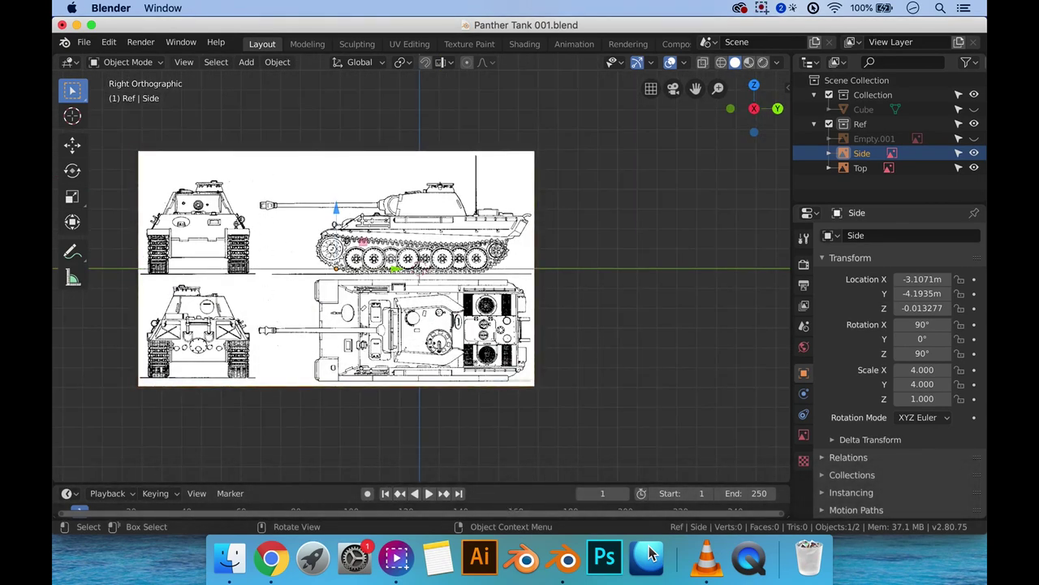
{"action": "key", "text": "KP_7"}
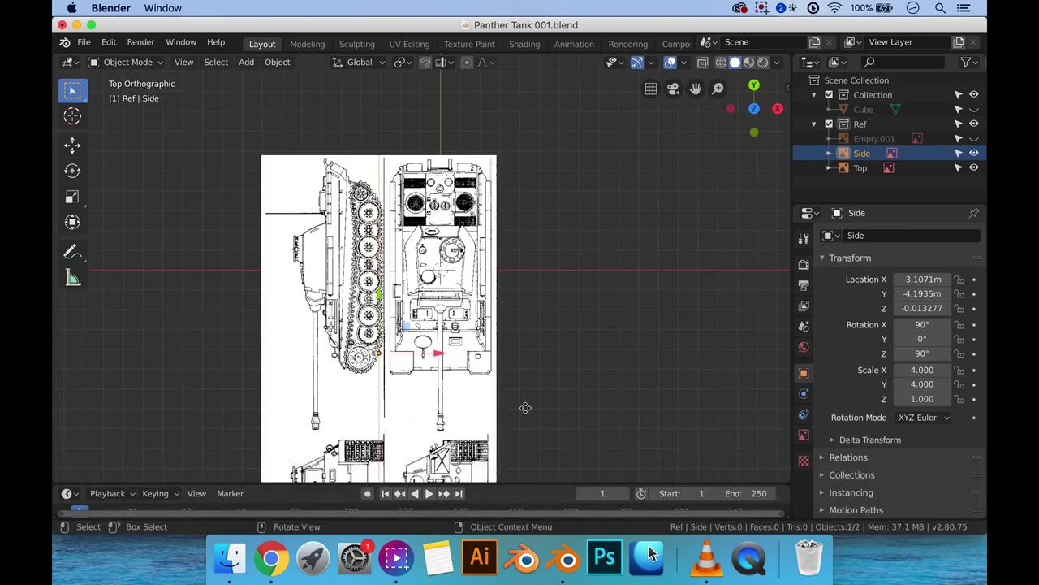
{"action": "middle_click_drag", "start_coordinate": [526, 408], "coordinate": [423, 341]}
{"action": "key", "text": "g"}
{"action": "key", "text": "x"}
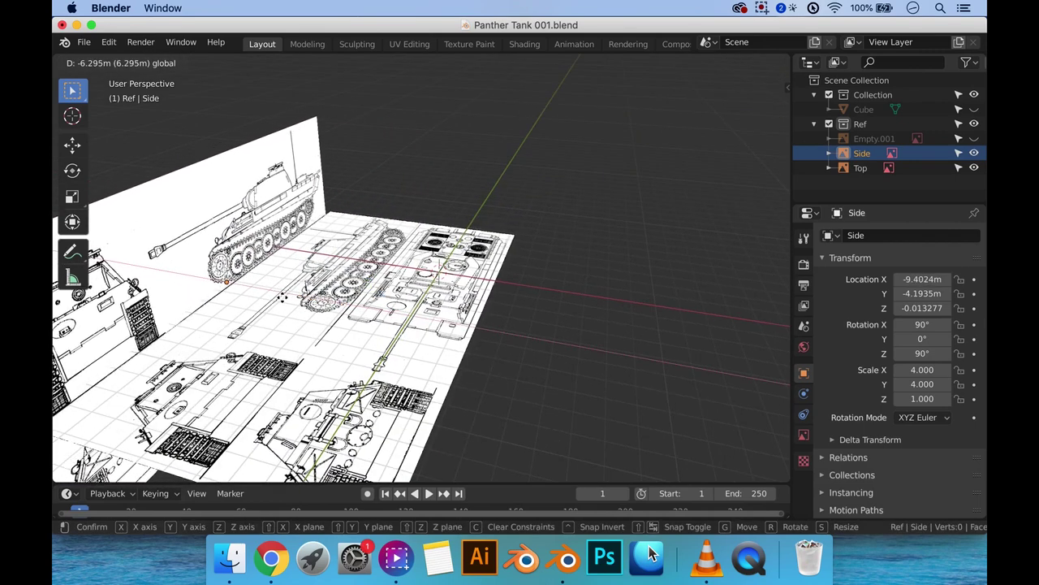
{"action": "left_click", "coordinate": [280, 294]}
{"action": "middle_click_drag", "start_coordinate": [377, 330], "coordinate": [506, 352]}
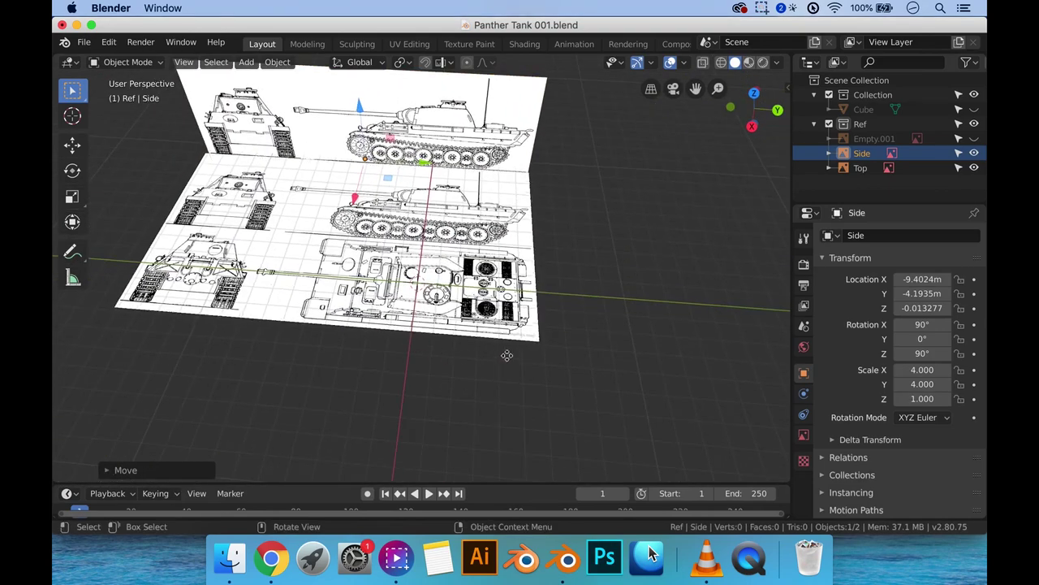
Step: Unhide the Cube and check it against the reference images from the right, top and front orthographic views
{"action": "left_click", "coordinate": [974, 109]}
{"action": "middle_click_drag", "start_coordinate": [617, 264], "coordinate": [627, 220]}
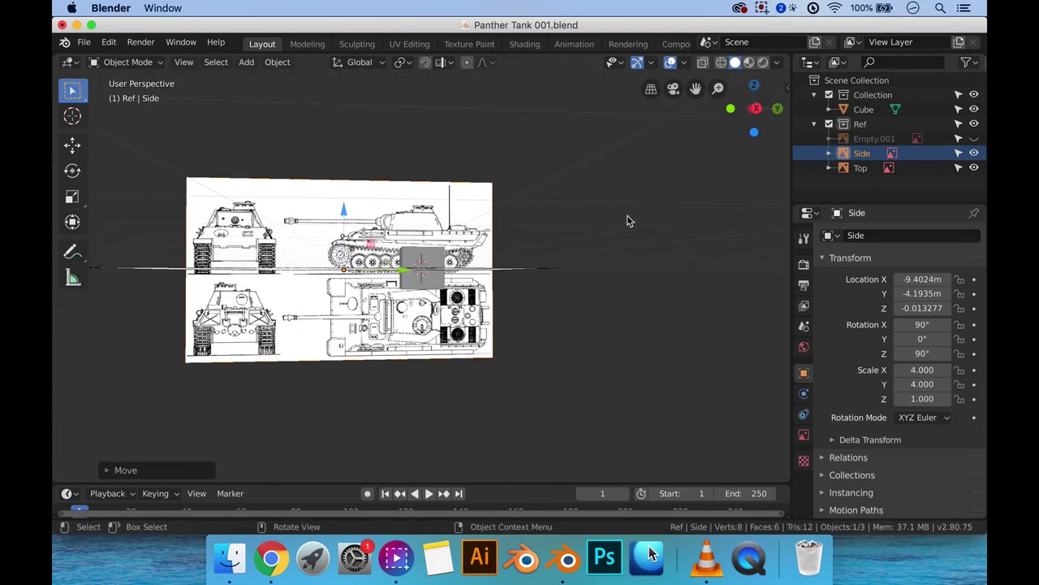
{"action": "key", "text": "KP_3"}
{"action": "key", "text": "KP_7"}
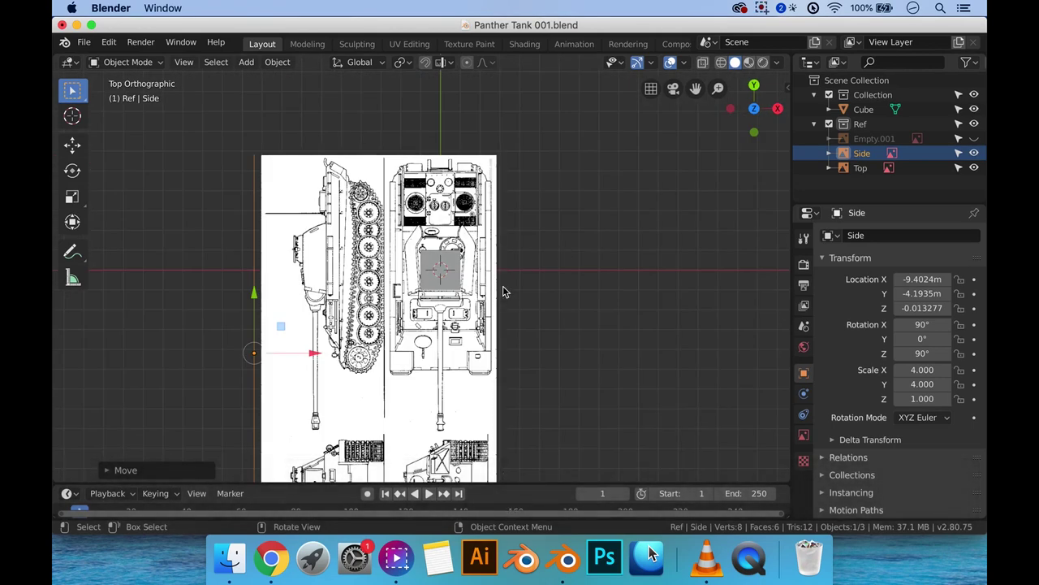
{"action": "key", "text": "KP_1"}
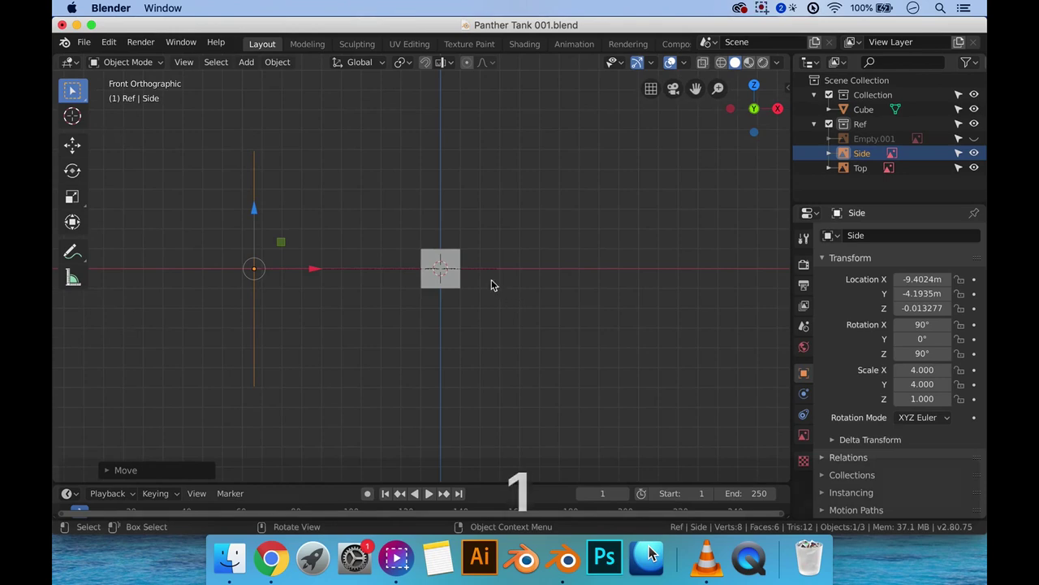
{"action": "middle_click_drag", "start_coordinate": [504, 268], "coordinate": [320, 232]}
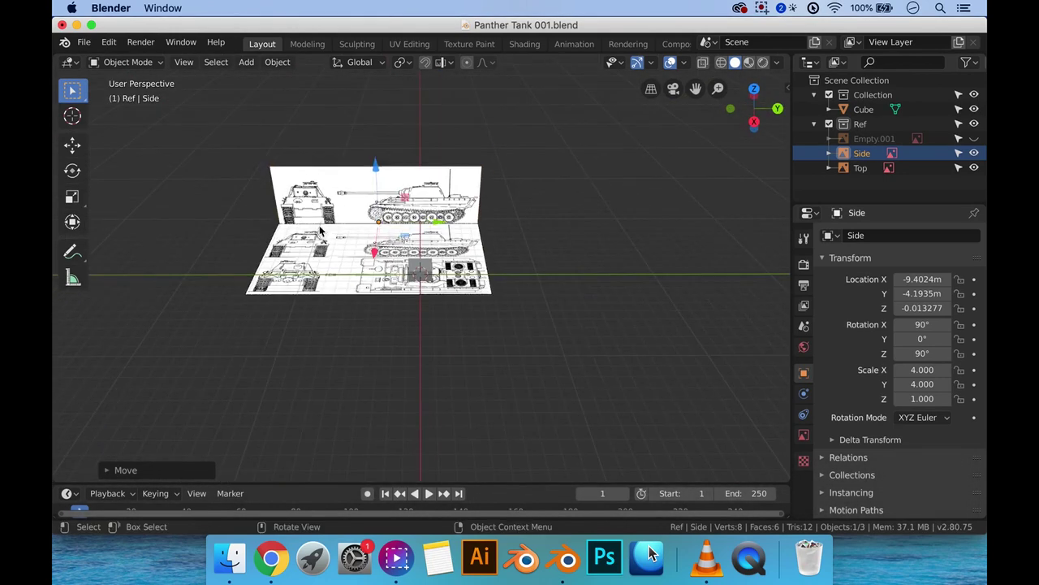
{"action": "scroll", "coordinate": [321, 231], "scroll_direction": "up", "scroll_amount": 2}
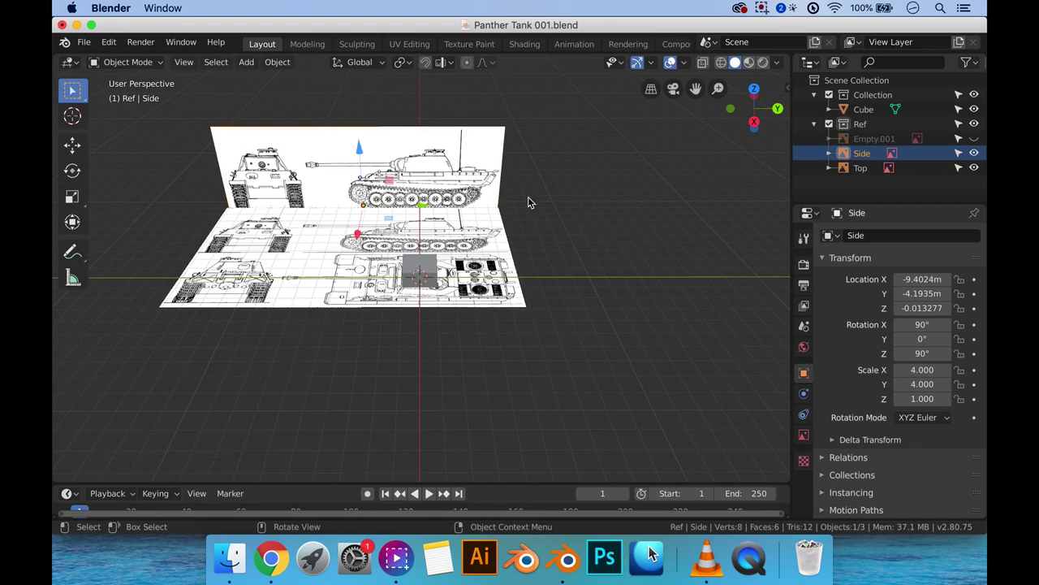
Step: Duplicate the Side image in place and set the copy's Z rotation to 0°
{"action": "middle_click_drag", "start_coordinate": [528, 202], "coordinate": [447, 212]}
{"action": "key", "text": "shift"}
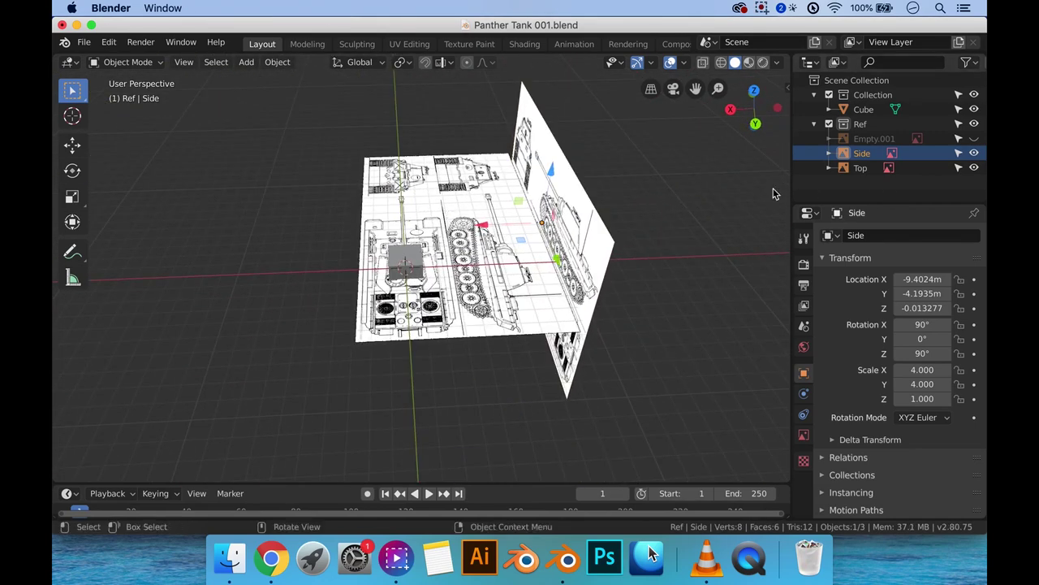
{"action": "key", "text": "shift+d"}
{"action": "key", "text": "Escape"}
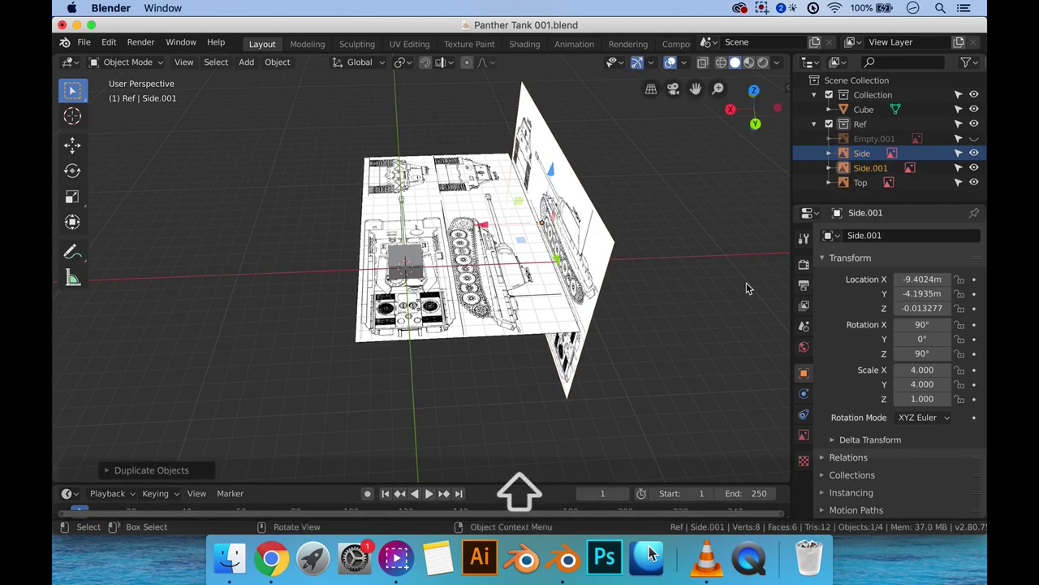
{"action": "left_click", "coordinate": [921, 354]}
{"action": "type", "text": "90d"}
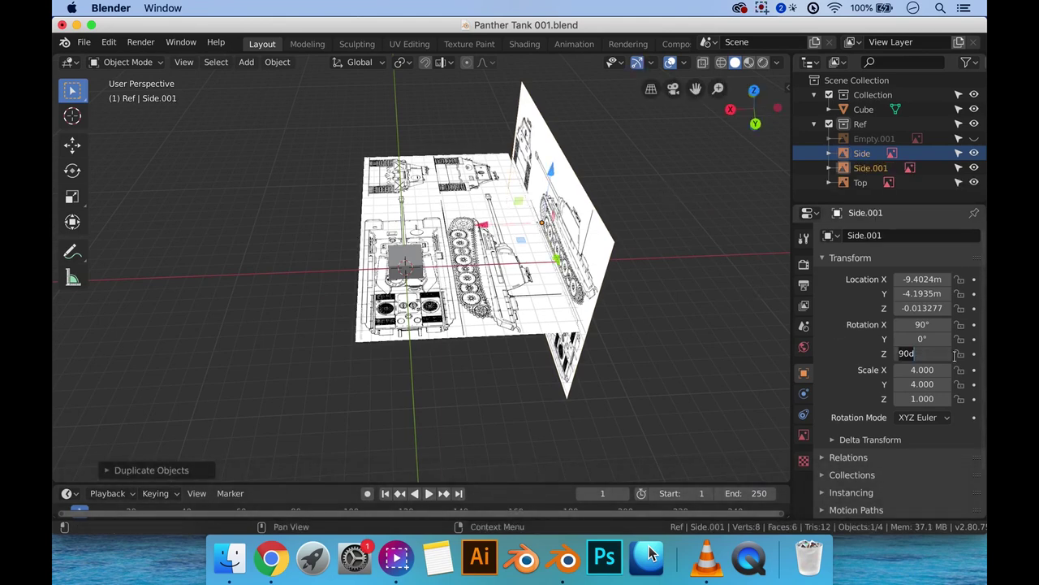
{"action": "key", "text": "Return"}
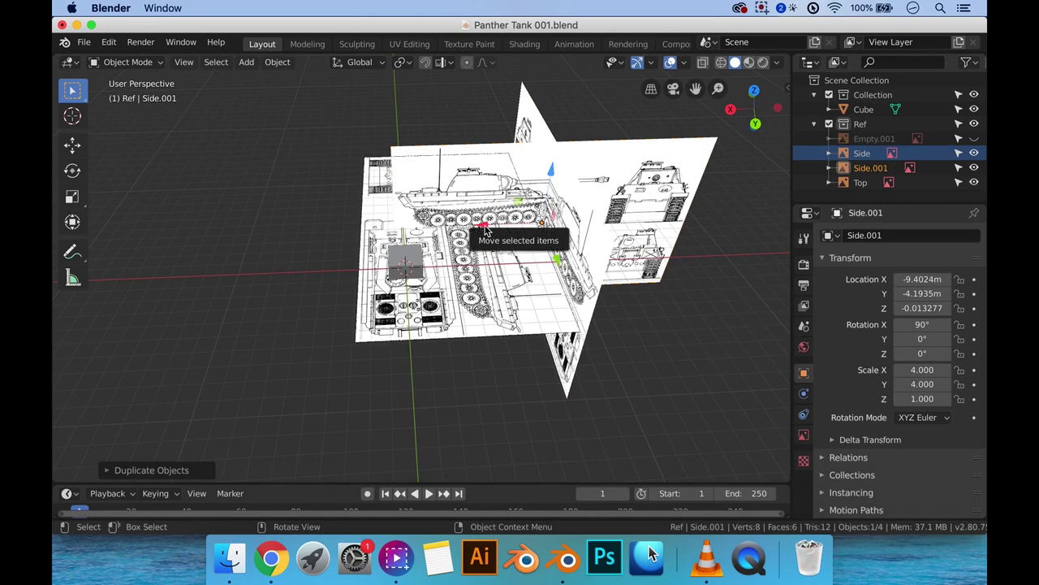
Step: Move the rotated copy along X to about 6.81 m, bringing its tank front drawing over the origin, and switch to the front orthographic view
{"action": "left_click_drag", "start_coordinate": [484, 229], "coordinate": [209, 234]}
{"action": "left_click_drag", "start_coordinate": [331, 242], "coordinate": [335, 242]}
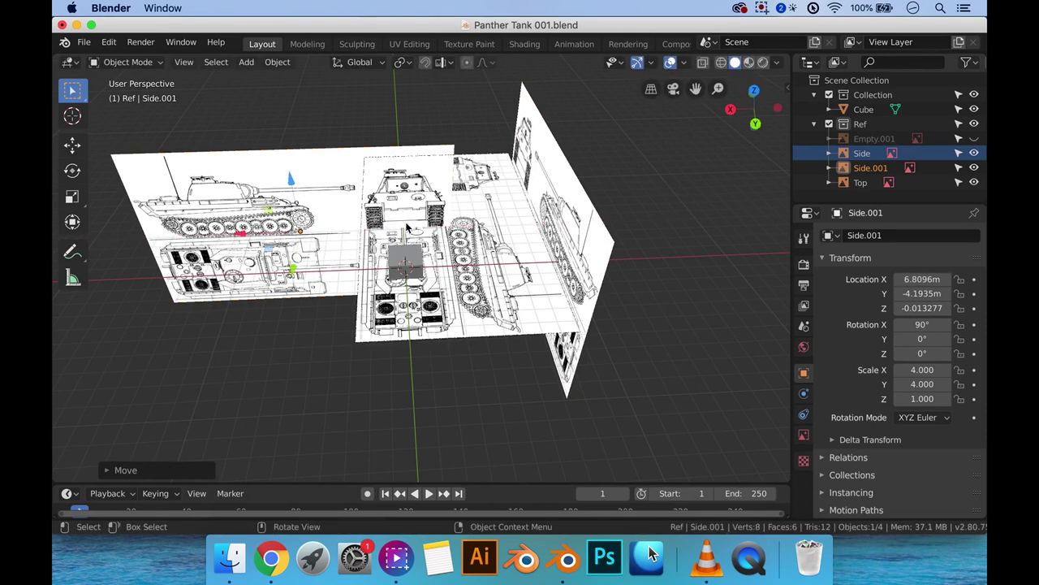
{"action": "key", "text": "KP_1"}
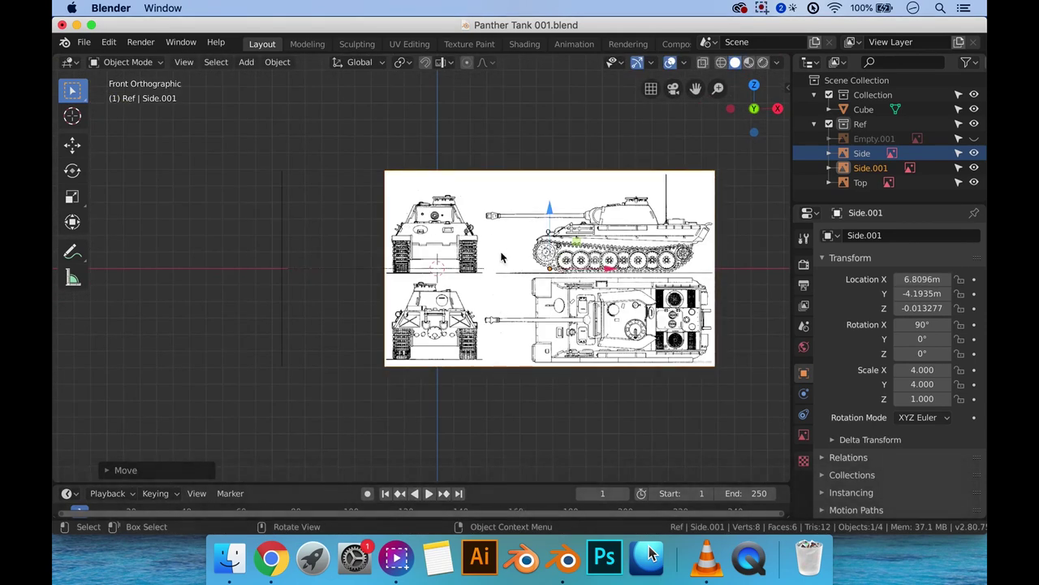
Step: Compare the Side image's rotated copy in the right and front orthographic views and move it along X to about 6.91 m, centring its front drawing
{"action": "scroll", "coordinate": [451, 255], "scroll_direction": "up", "scroll_amount": 3}
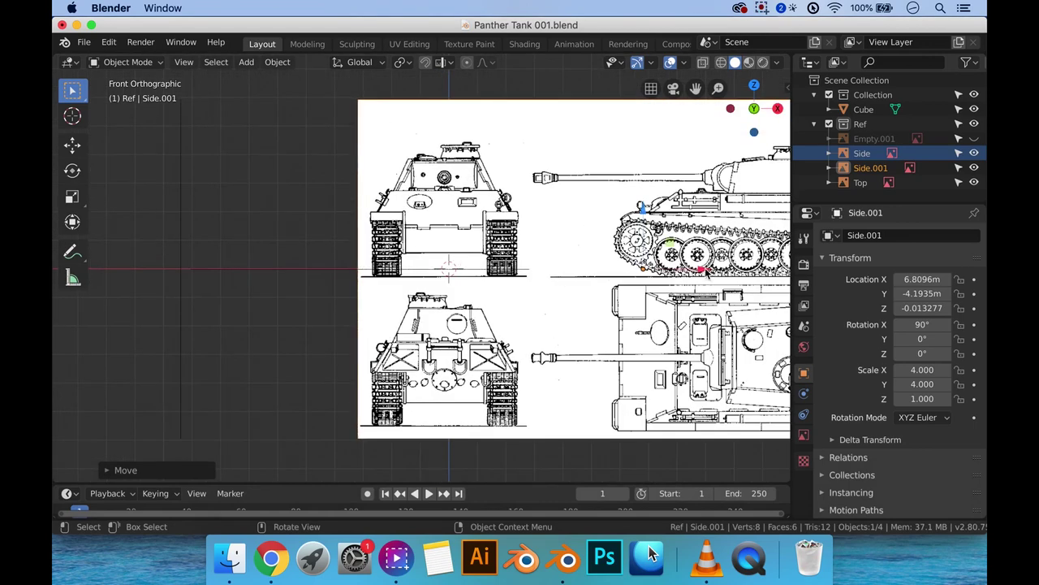
{"action": "key", "text": "KP_3"}
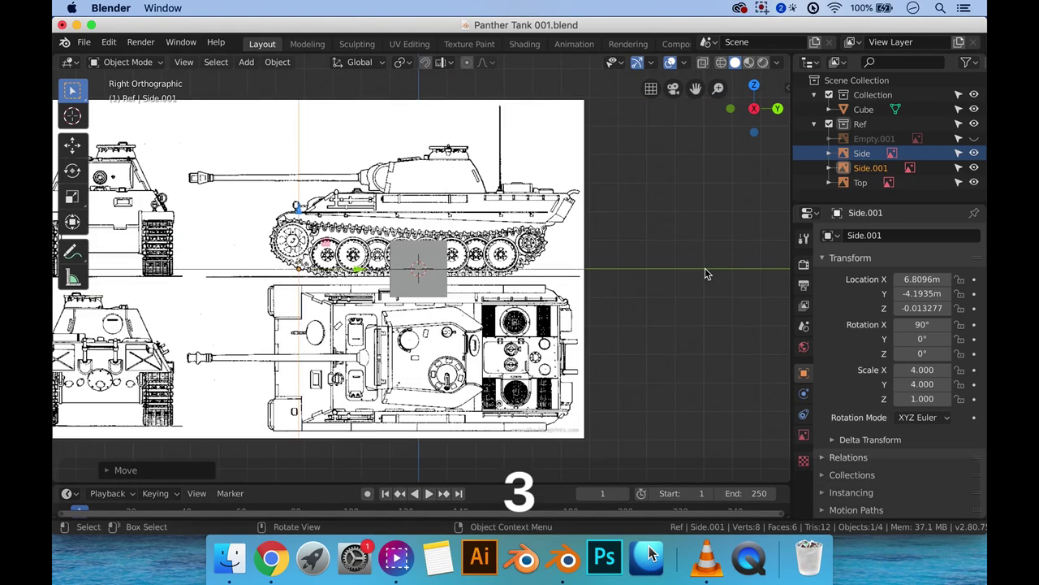
{"action": "key", "text": "KP_1"}
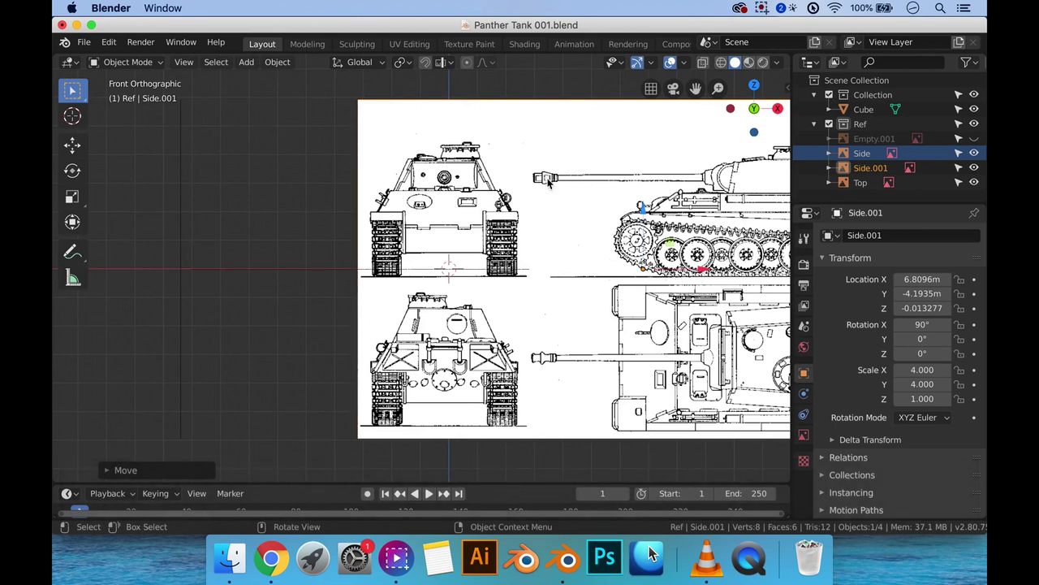
{"action": "key", "text": "g"}
{"action": "key", "text": "x"}
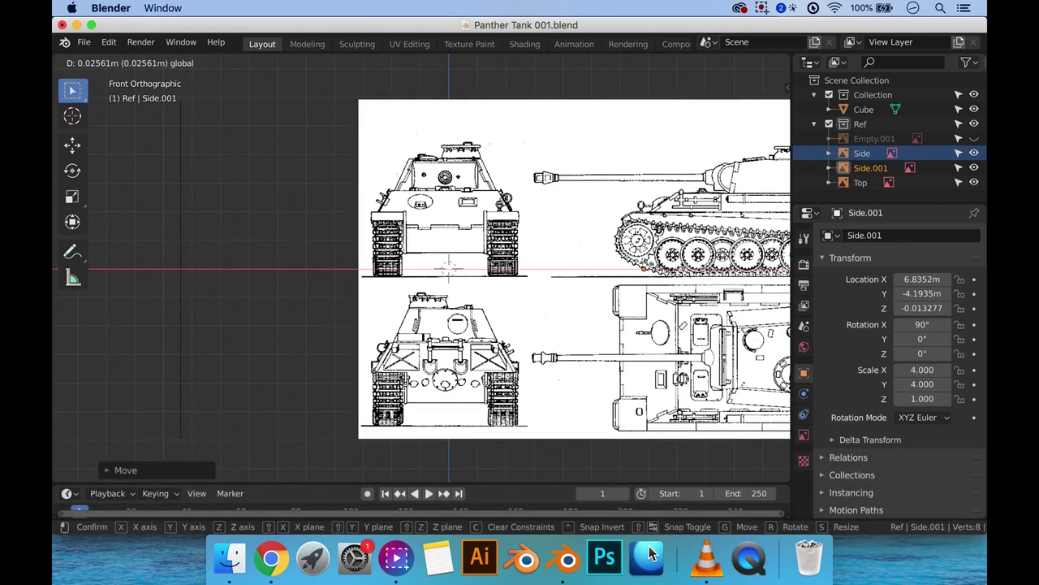
{"action": "key", "text": "Return"}
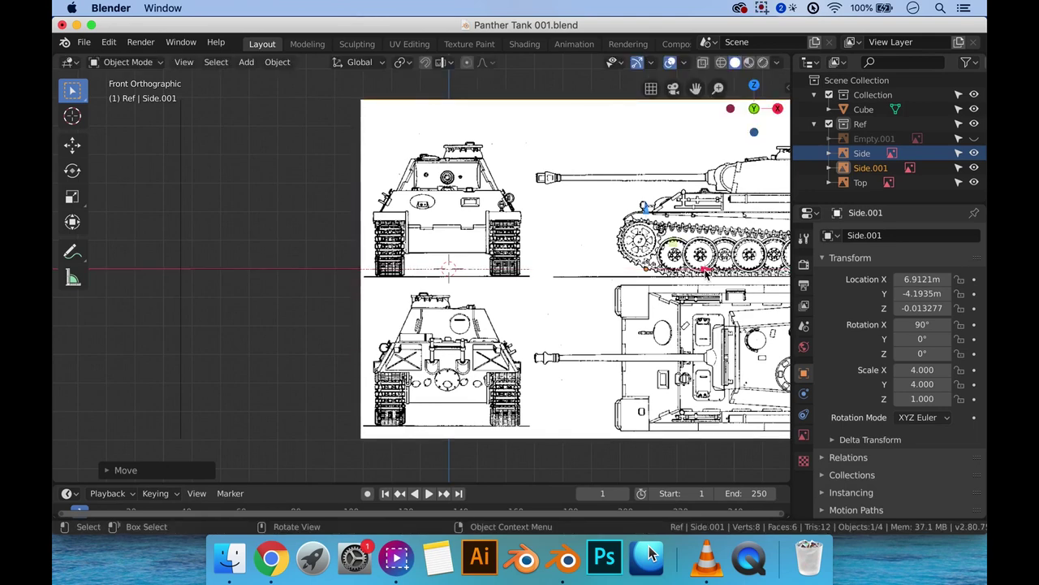
Step: Check the rotated copy's position from above and move it back along Y beyond the rear edge of the Top image
{"action": "key", "text": "KP_7"}
{"action": "scroll", "coordinate": [705, 274], "scroll_direction": "down", "scroll_amount": 2}
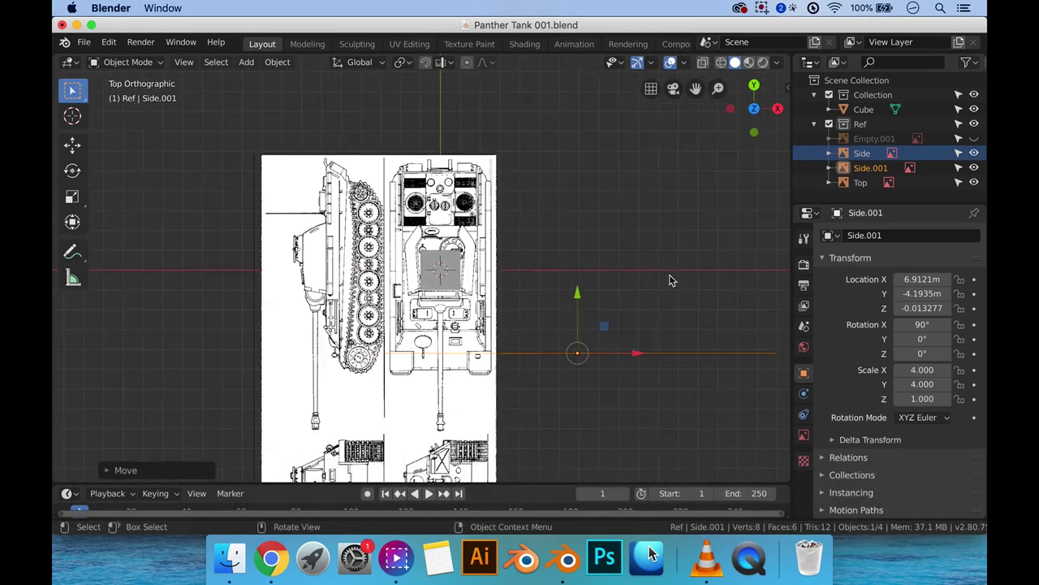
{"action": "middle_click_drag", "start_coordinate": [671, 278], "coordinate": [668, 186], "text": "shift"}
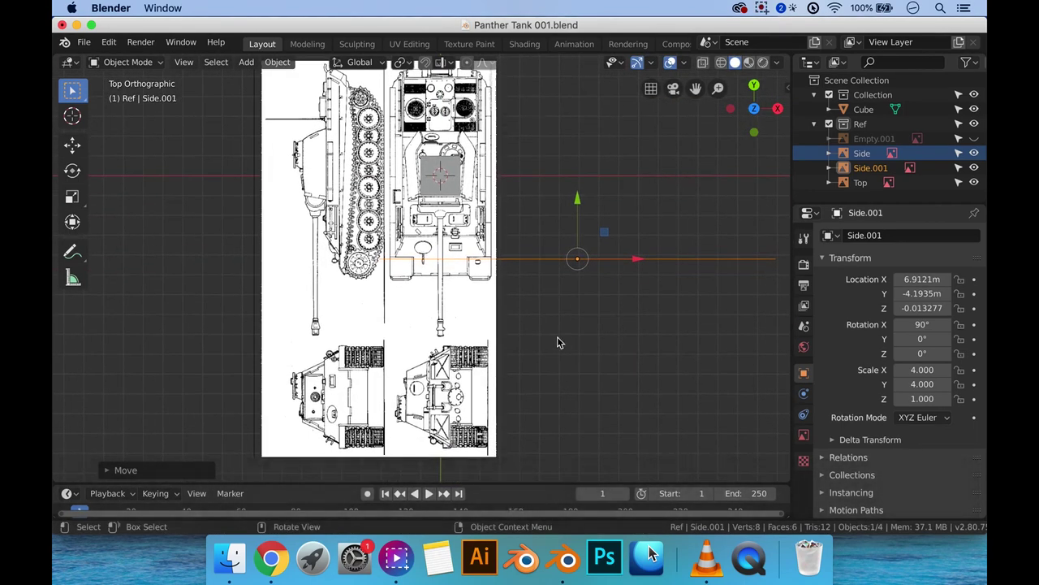
{"action": "key", "text": "KP_1"}
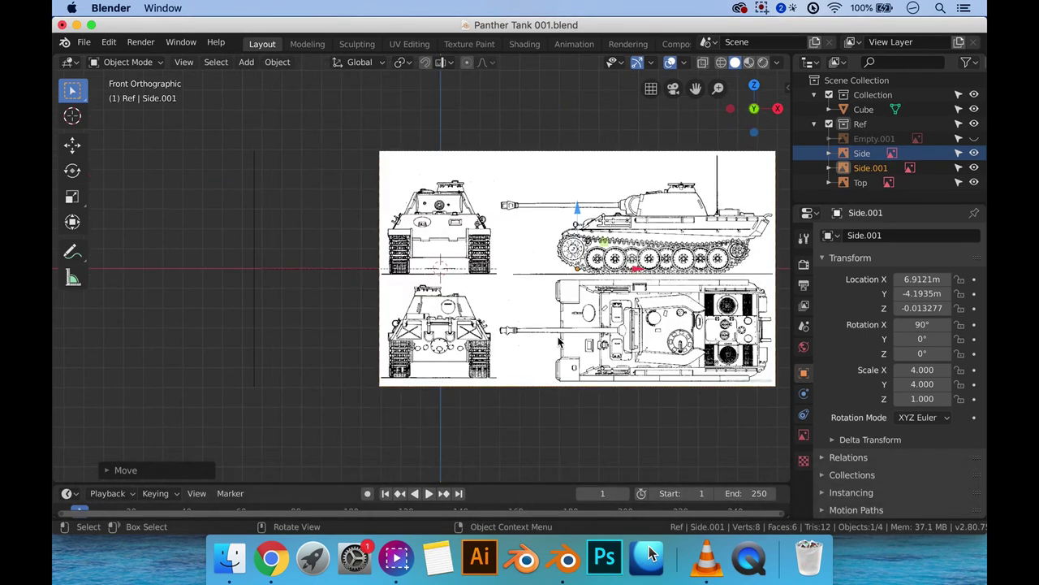
{"action": "middle_click_drag", "start_coordinate": [558, 342], "coordinate": [495, 351]}
{"action": "key", "text": "g"}
{"action": "key", "text": "y"}
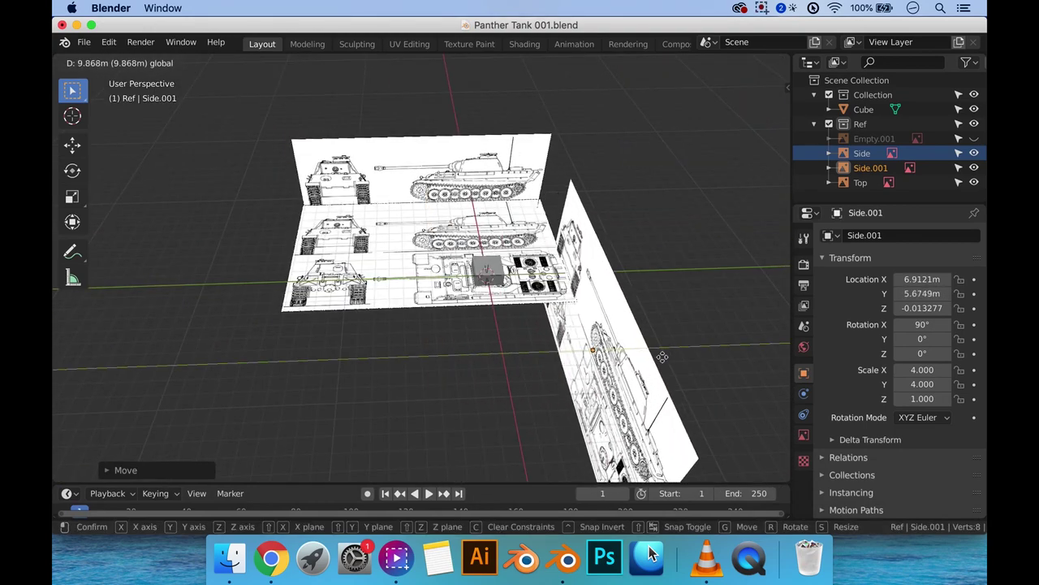
{"action": "left_click", "coordinate": [674, 353]}
Step: In the front view, raise the Cube to about 3.22 m in Z over the gun muzzle and scale it to about 0.148
{"action": "left_click", "coordinate": [485, 277]}
{"action": "middle_click_drag", "start_coordinate": [466, 316], "coordinate": [552, 295]}
{"action": "key", "text": "KP_1"}
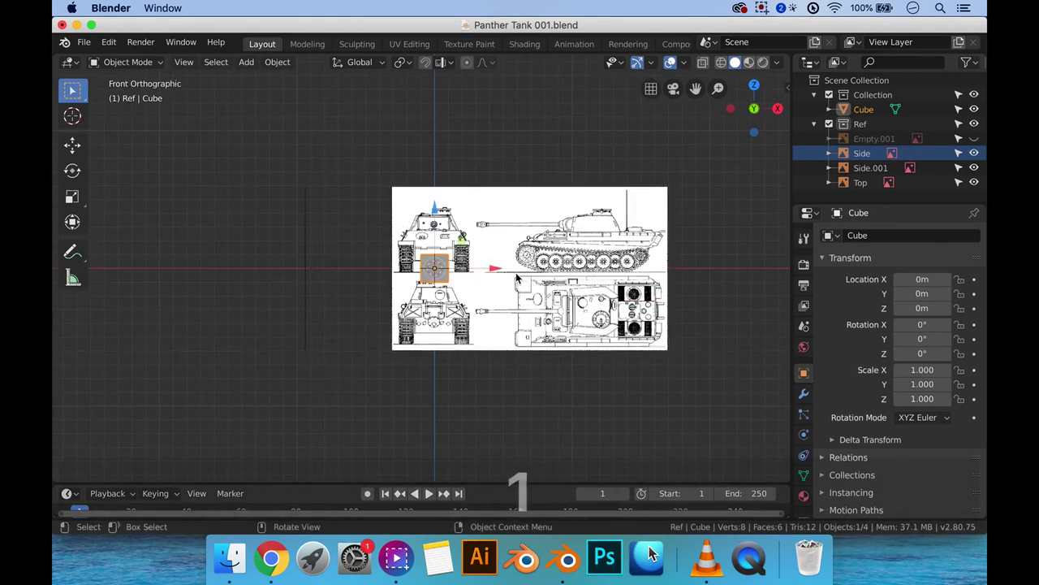
{"action": "scroll", "coordinate": [507, 268], "scroll_direction": "up", "scroll_amount": 4}
{"action": "scroll", "coordinate": [512, 258], "scroll_direction": "up", "scroll_amount": 1}
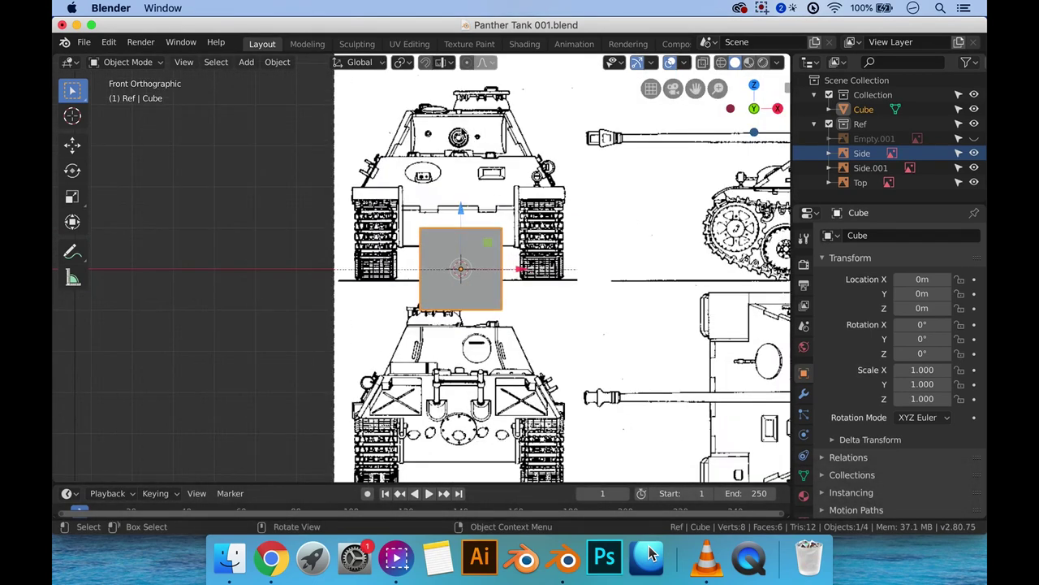
{"action": "left_click_drag", "start_coordinate": [463, 218], "coordinate": [461, 83]}
{"action": "key", "text": "s"}
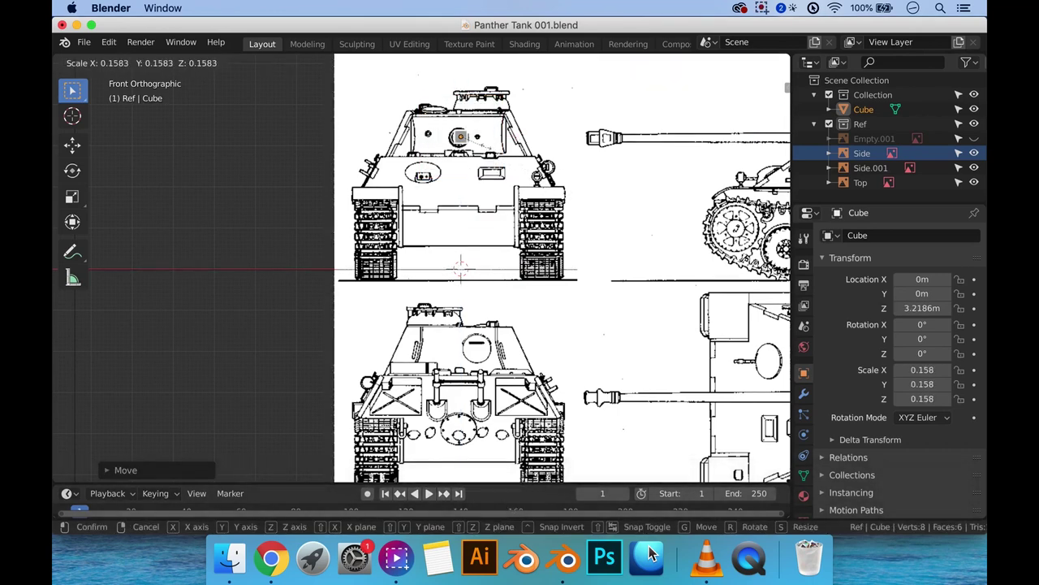
{"action": "left_click", "coordinate": [473, 156]}
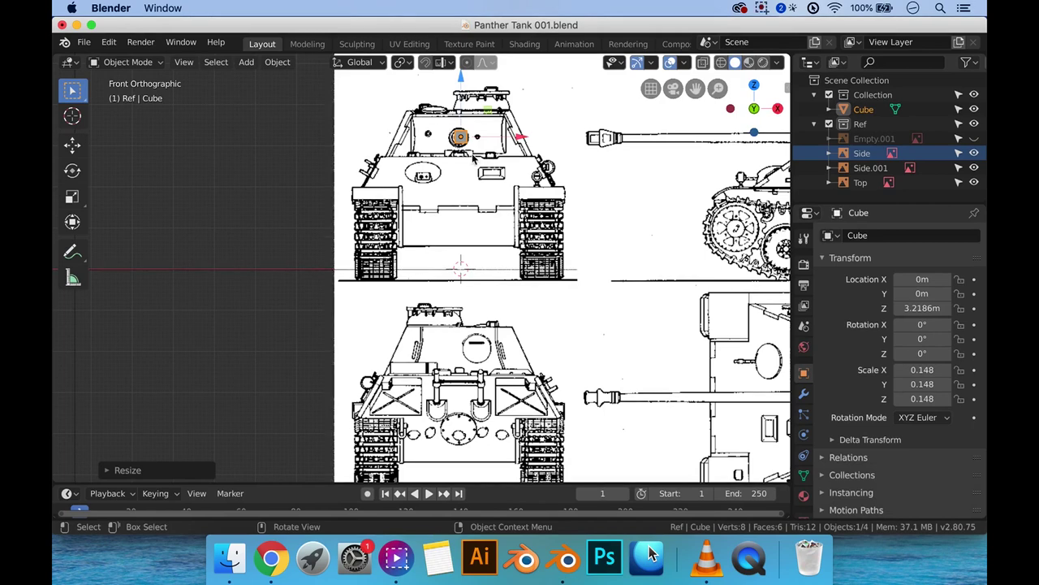
Step: In the top view, move the Cube along Y to about -7.94 m, onto the tip of the gun muzzle
{"action": "key", "text": "KP_7"}
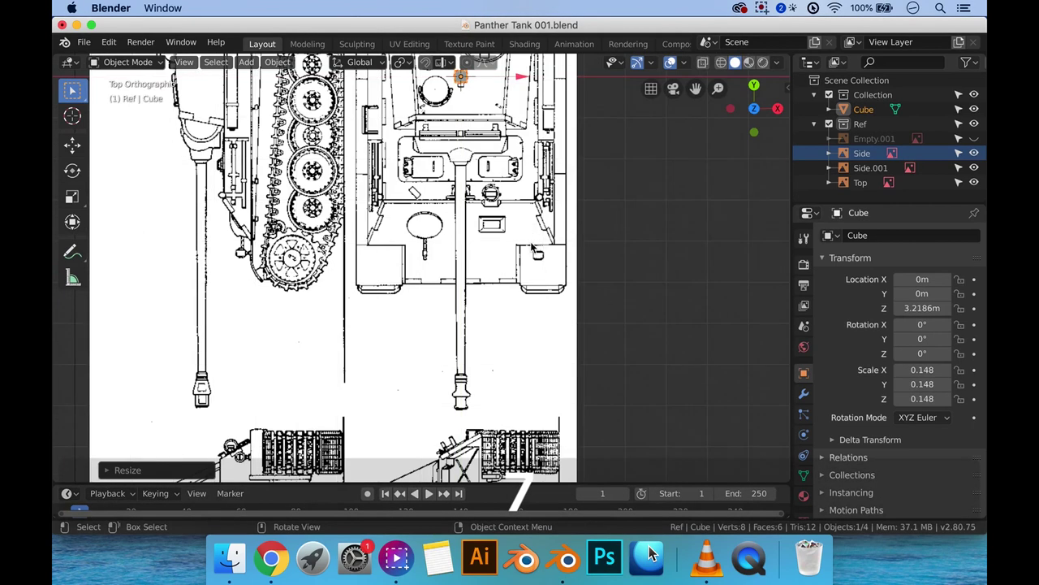
{"action": "scroll", "coordinate": [529, 244], "scroll_direction": "down", "scroll_amount": 5}
{"action": "key", "text": "g"}
{"action": "key", "text": "y"}
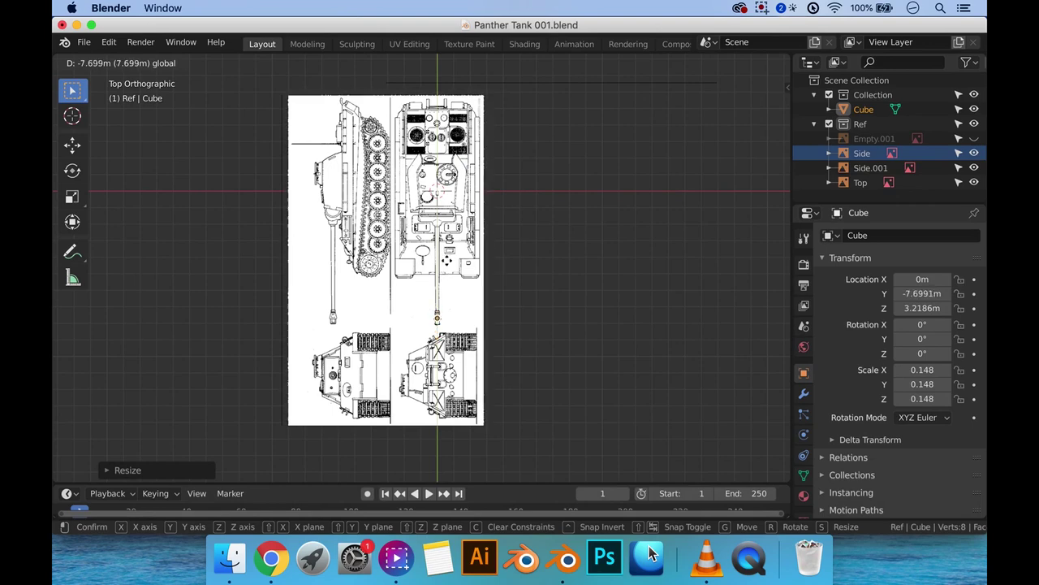
{"action": "left_click", "coordinate": [471, 308]}
{"action": "scroll", "coordinate": [497, 368], "scroll_direction": "up", "scroll_amount": 1}
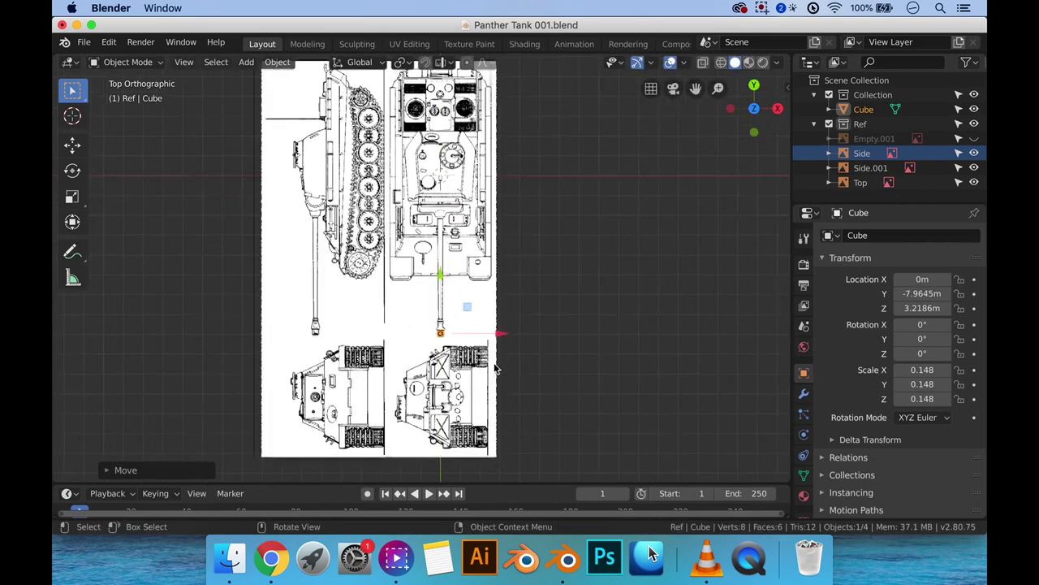
{"action": "scroll", "coordinate": [497, 368], "scroll_direction": "up", "scroll_amount": 4}
{"action": "middle_click_drag", "start_coordinate": [529, 365], "coordinate": [508, 215], "text": "shift"}
{"action": "scroll", "coordinate": [521, 277], "scroll_direction": "up", "scroll_amount": 2}
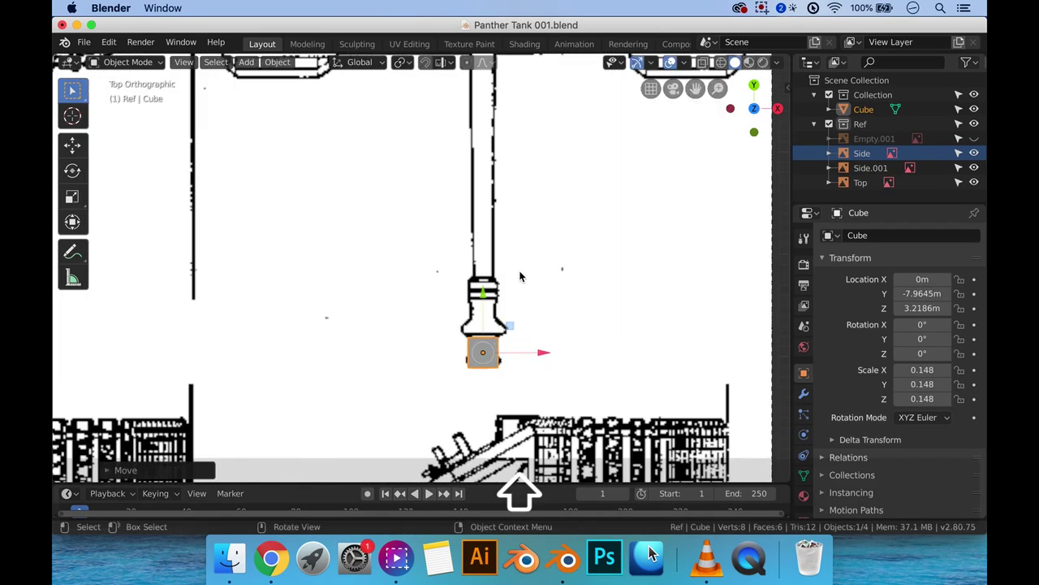
{"action": "left_click_drag", "start_coordinate": [485, 292], "coordinate": [486, 291]}
Step: Scale the Cube along X to about 0.125 to match the width of the muzzle tip
{"action": "scroll", "coordinate": [484, 364], "scroll_direction": "up", "scroll_amount": 2}
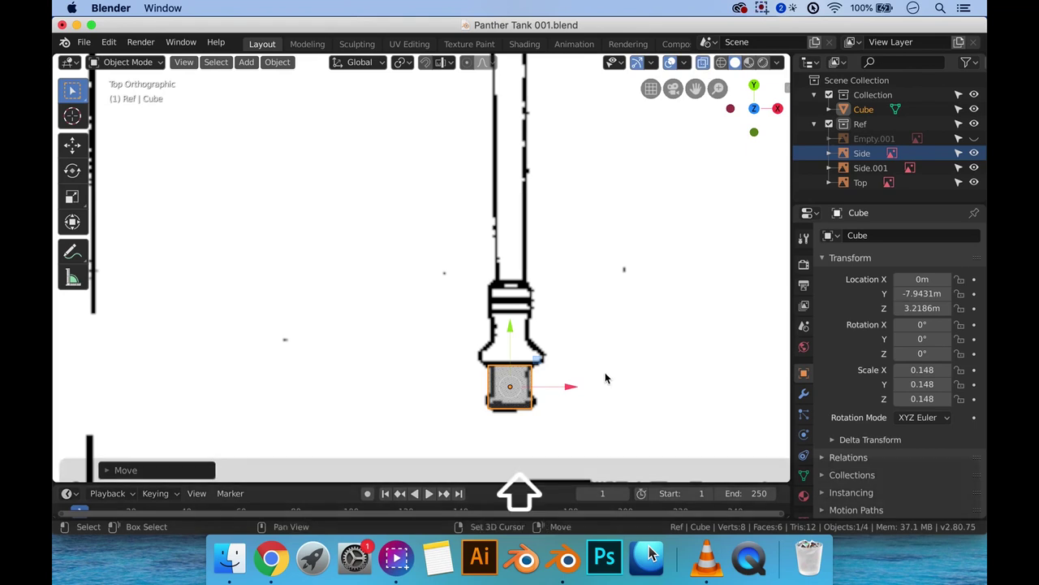
{"action": "middle_click_drag", "start_coordinate": [607, 378], "coordinate": [559, 344], "text": "shift"}
{"action": "scroll", "coordinate": [523, 377], "scroll_direction": "up", "scroll_amount": 2}
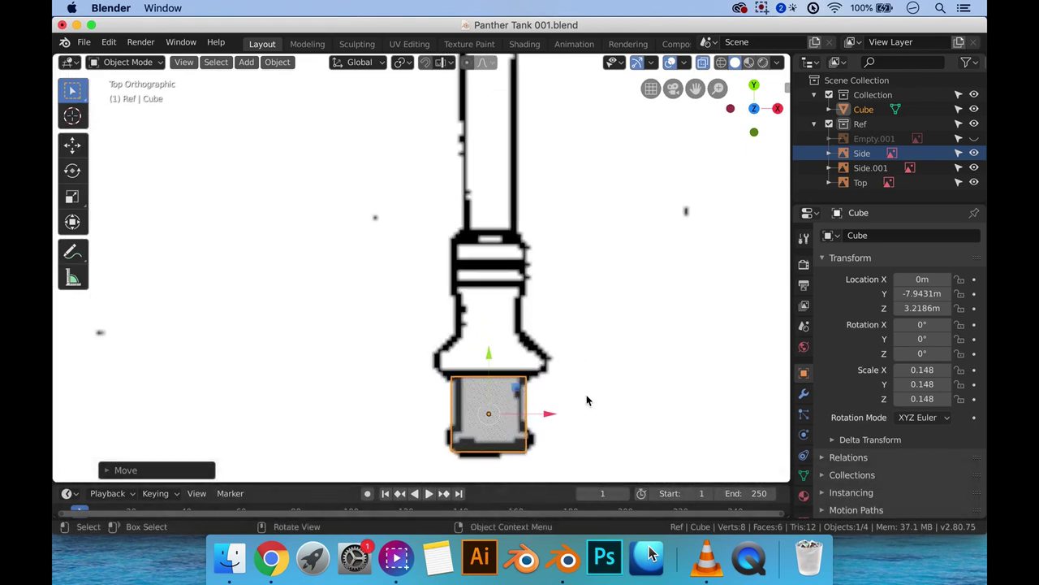
{"action": "key", "text": "s"}
{"action": "key", "text": "x"}
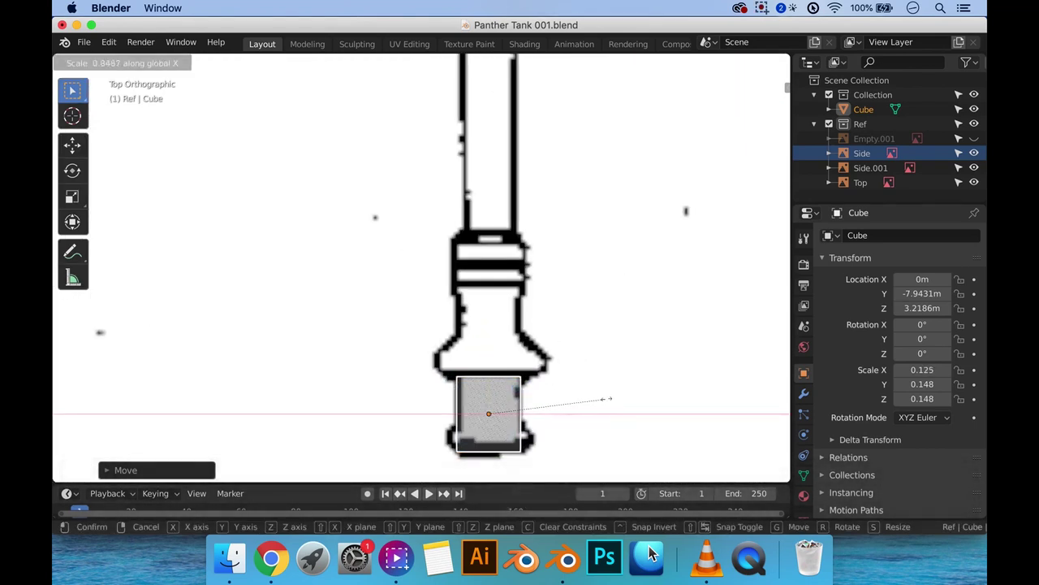
{"action": "left_click", "coordinate": [497, 450]}
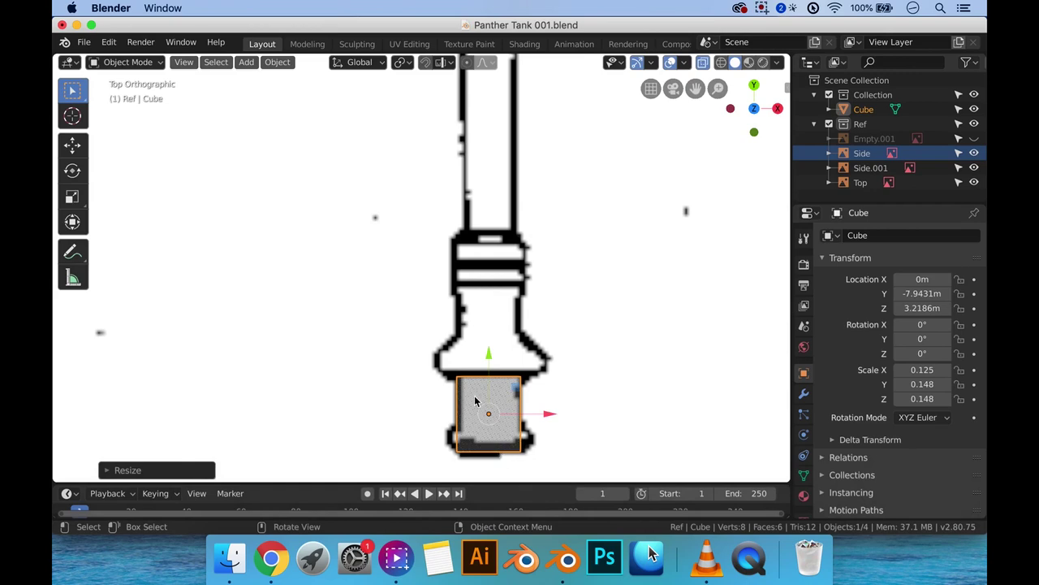
Step: Try to nudge the Top image along X and check the muzzle drawing's centring against the Cube
{"action": "left_click", "coordinate": [558, 361]}
{"action": "scroll", "coordinate": [558, 365], "scroll_direction": "down", "scroll_amount": 5}
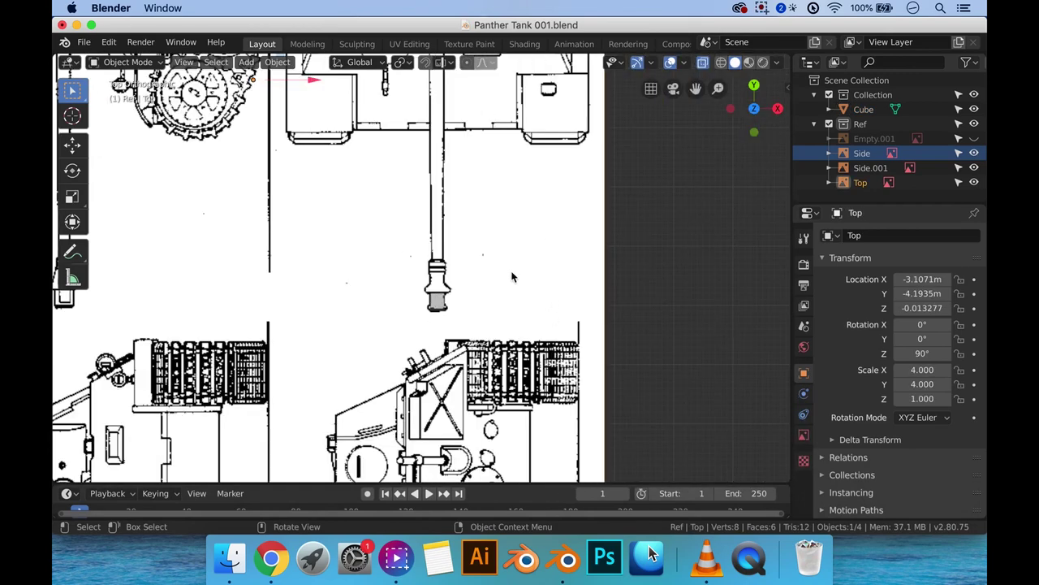
{"action": "scroll", "coordinate": [475, 291], "scroll_direction": "up", "scroll_amount": 2, "text": "shift"}
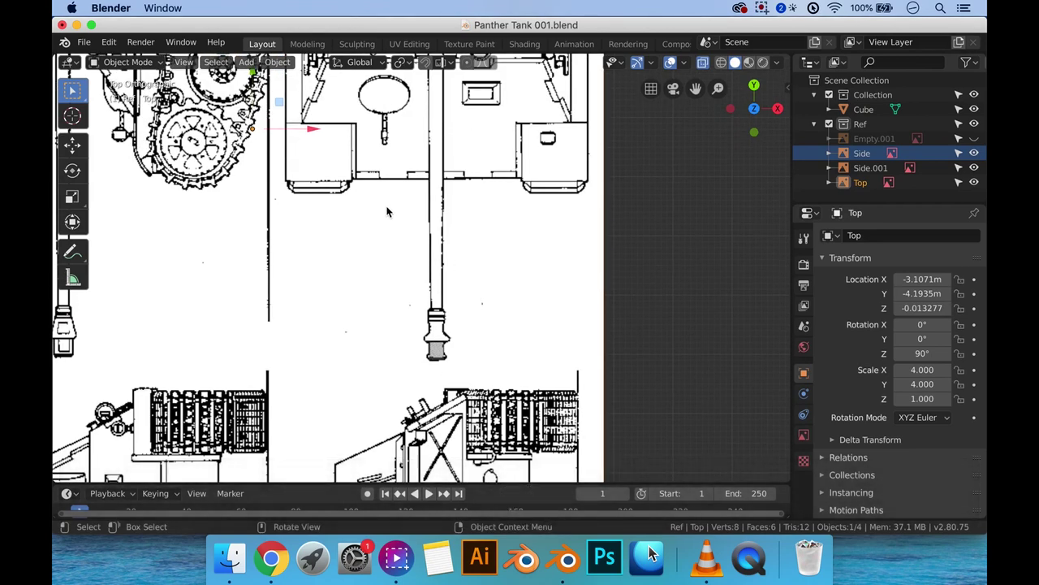
{"action": "left_click_drag", "start_coordinate": [311, 129], "coordinate": [307, 130]}
{"action": "scroll", "coordinate": [507, 368], "scroll_direction": "up", "scroll_amount": 4}
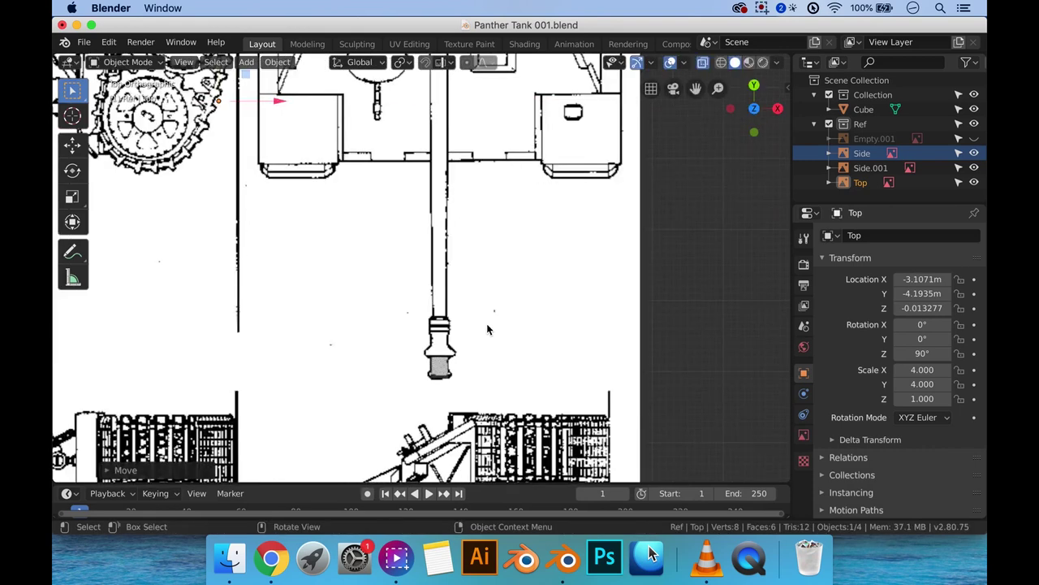
{"action": "middle_click_drag", "start_coordinate": [507, 368], "coordinate": [464, 357], "text": "shift"}
{"action": "left_click", "coordinate": [463, 362]}
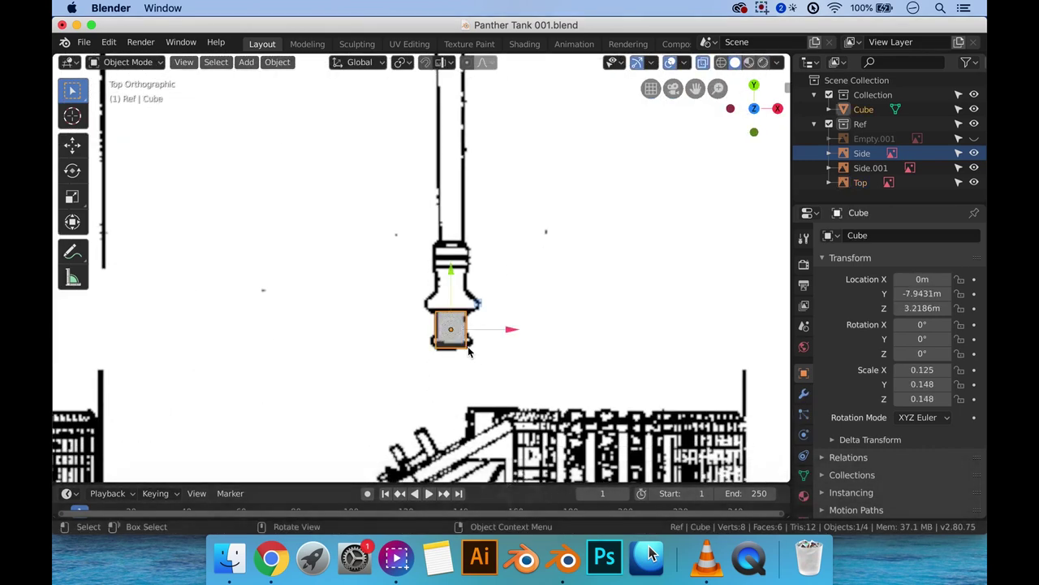
{"action": "scroll", "coordinate": [463, 361], "scroll_direction": "up", "scroll_amount": 1}
{"action": "scroll", "coordinate": [463, 361], "scroll_direction": "up", "scroll_amount": 1}
{"action": "left_click", "coordinate": [582, 328]}
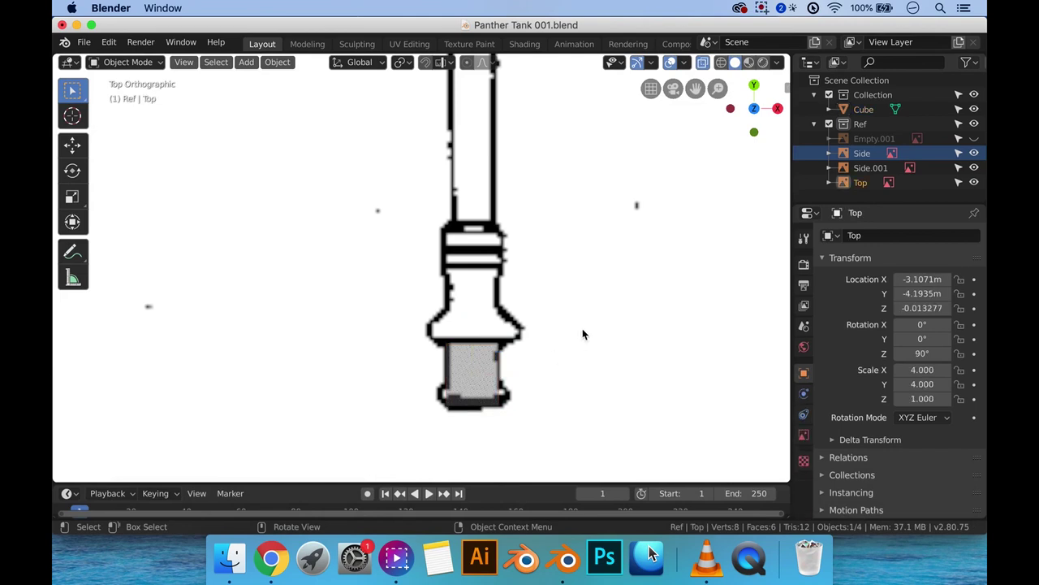
Step: Set the Top image's X location to -3.10713 m
{"action": "left_click", "coordinate": [926, 280]}
{"action": "left_click", "coordinate": [934, 280]}
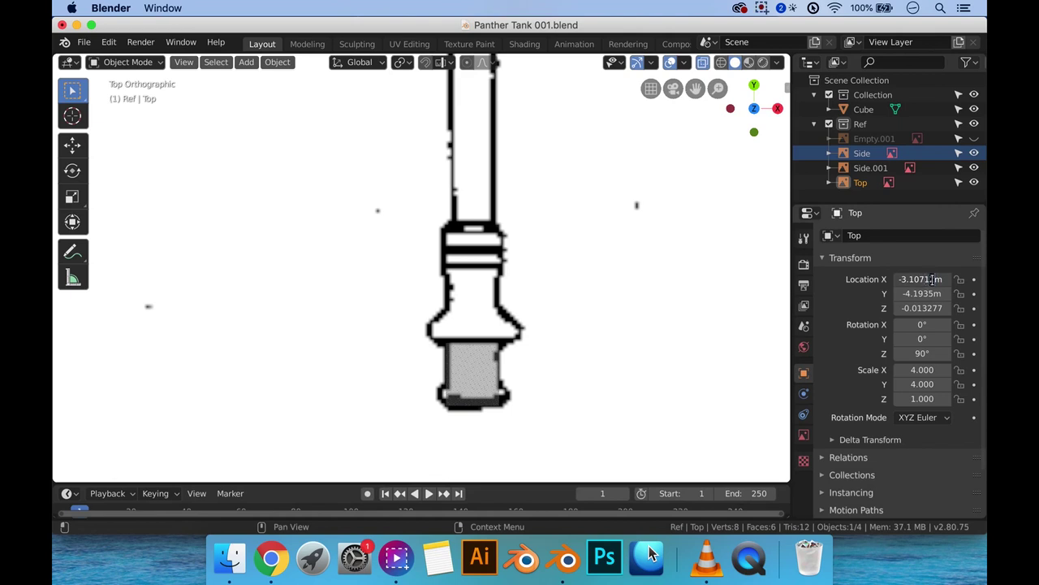
{"action": "type", "text": "3"}
{"action": "key", "text": "Return"}
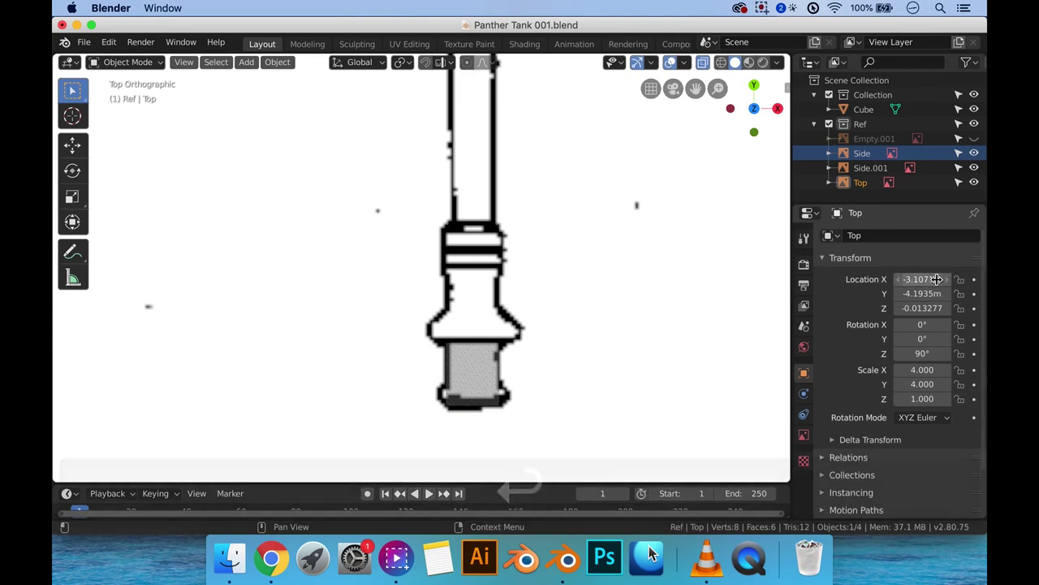
{"action": "mouse_move", "coordinate": [930, 280]}
{"action": "left_mouse_down"}
{"action": "mouse_move", "coordinate": [905, 280]}
{"action": "mouse_move", "coordinate": [930, 280]}
{"action": "left_mouse_up"}
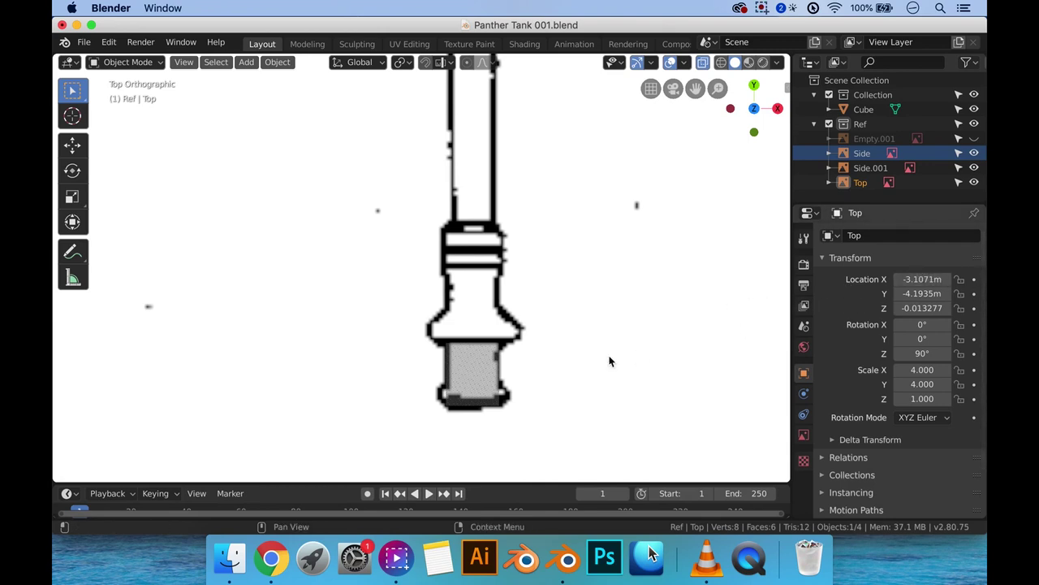
Step: Compare against the Cube's X location and refine the Top image's X location to -3.10715 m
{"action": "left_click", "coordinate": [469, 388]}
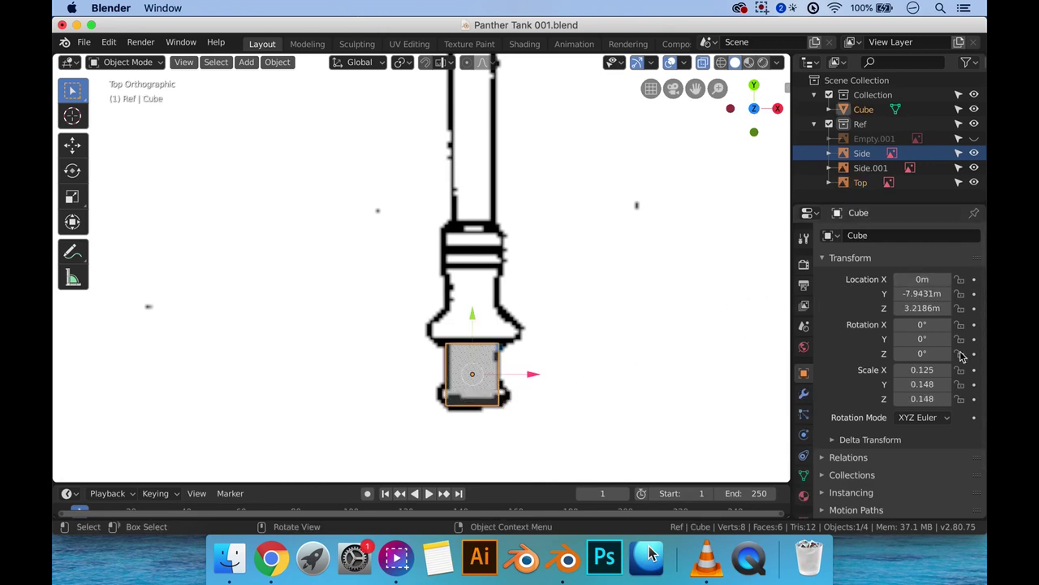
{"action": "left_click", "coordinate": [563, 324]}
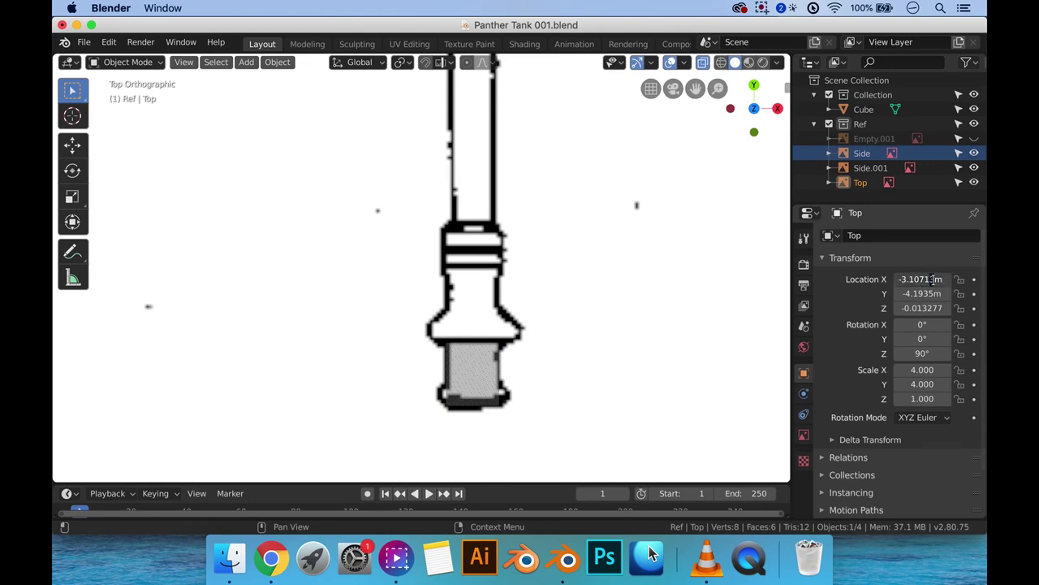
{"action": "type", "text": "4"}
{"action": "key", "text": "Return"}
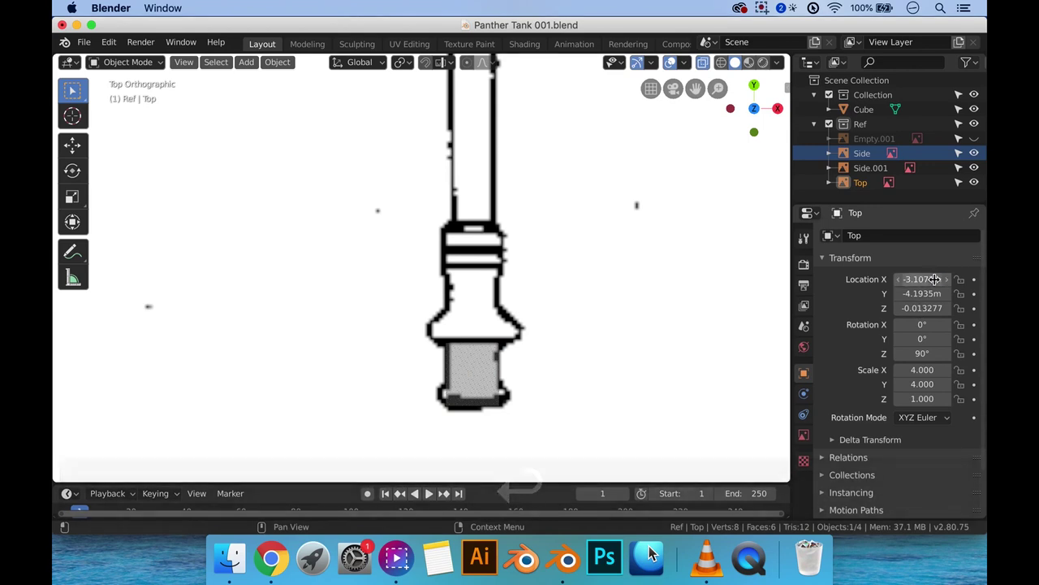
{"action": "type", "text": "5m"}
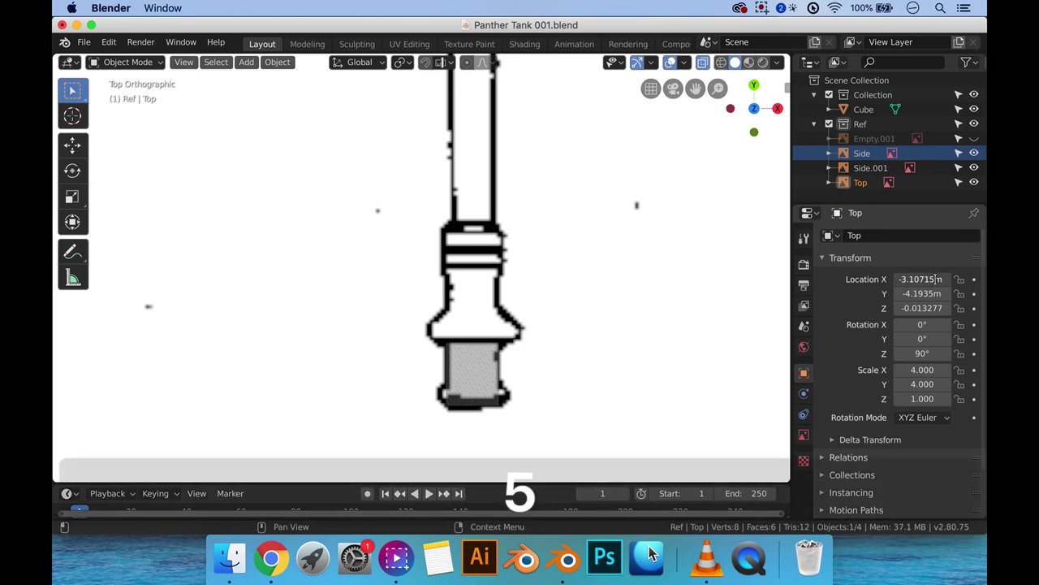
{"action": "key", "text": "Return"}
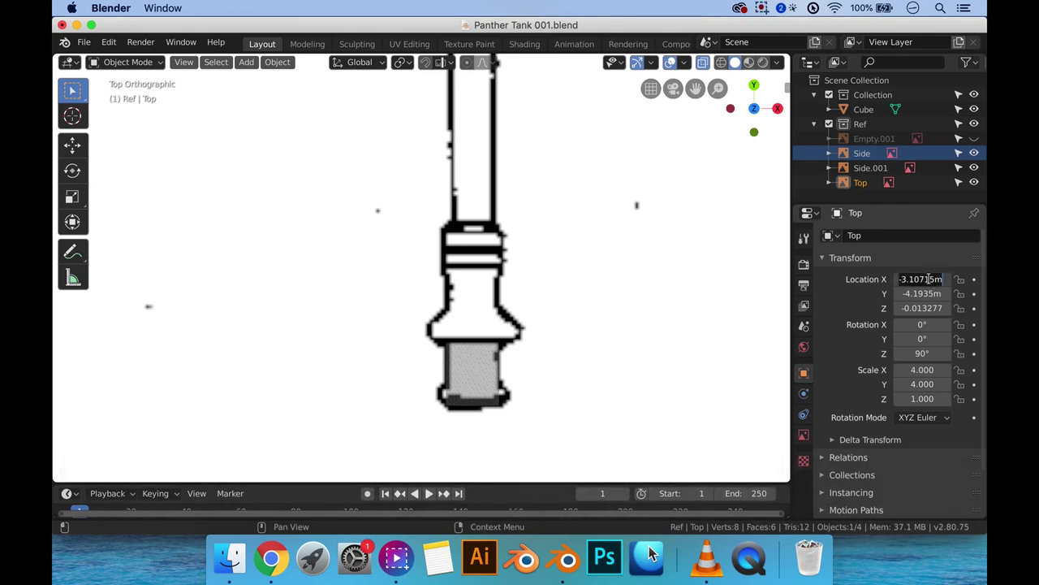
{"action": "key", "text": "Return"}
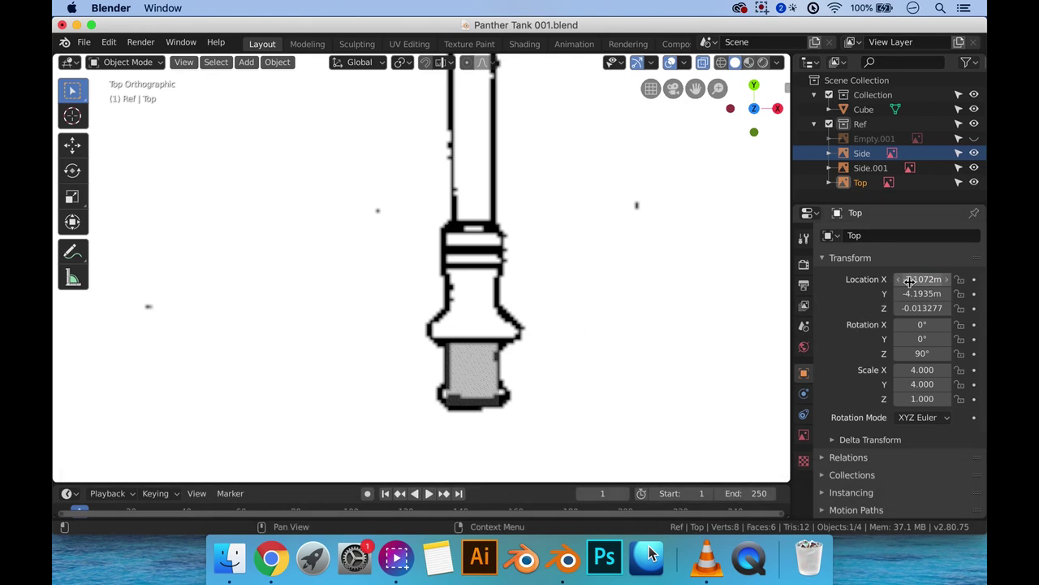
Step: Try an X location of -3.1075 m for the Top image, settle on -3.11 m, and compare it with the Cube's X location
{"action": "mouse_move", "coordinate": [922, 279]}
{"action": "left_mouse_down"}
{"action": "mouse_move", "coordinate": [903, 278]}
{"action": "mouse_move", "coordinate": [922, 279]}
{"action": "left_mouse_up"}
{"action": "left_click", "coordinate": [923, 279]}
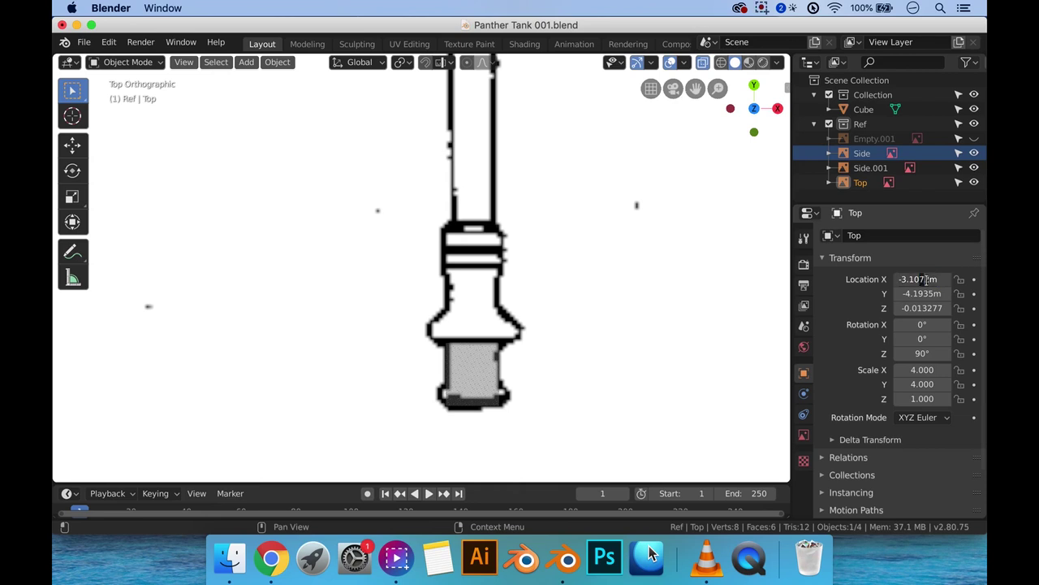
{"action": "type", "text": "5"}
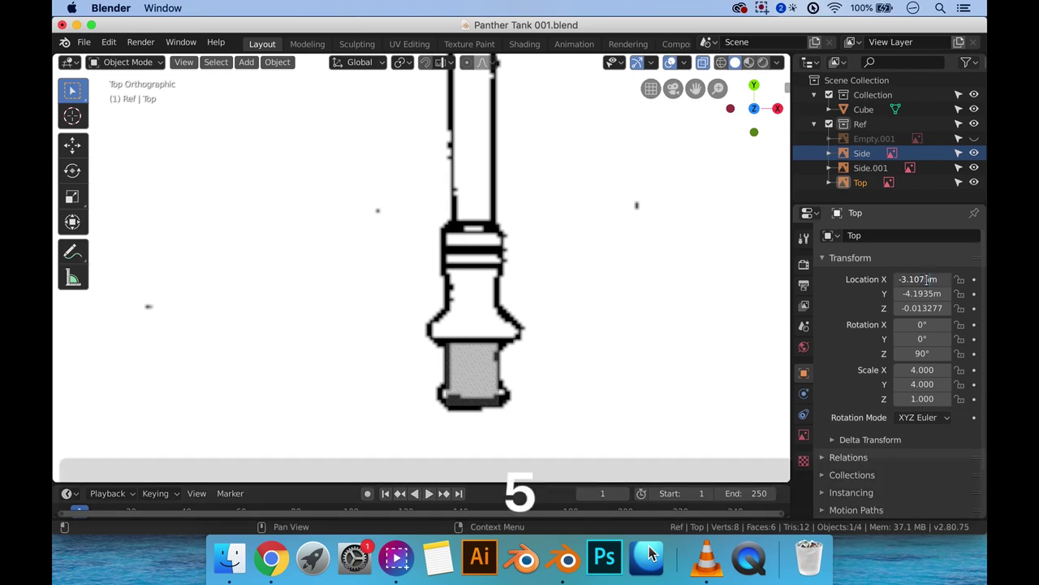
{"action": "key", "text": "Return"}
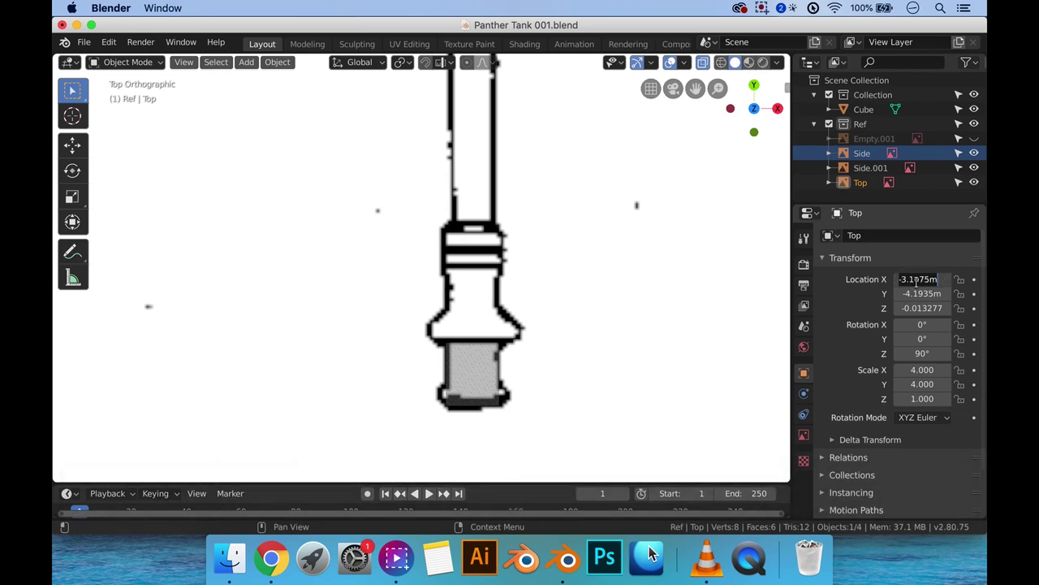
{"action": "left_click", "coordinate": [916, 280]}
{"action": "type", "text": "1"}
{"action": "key", "text": "Return"}
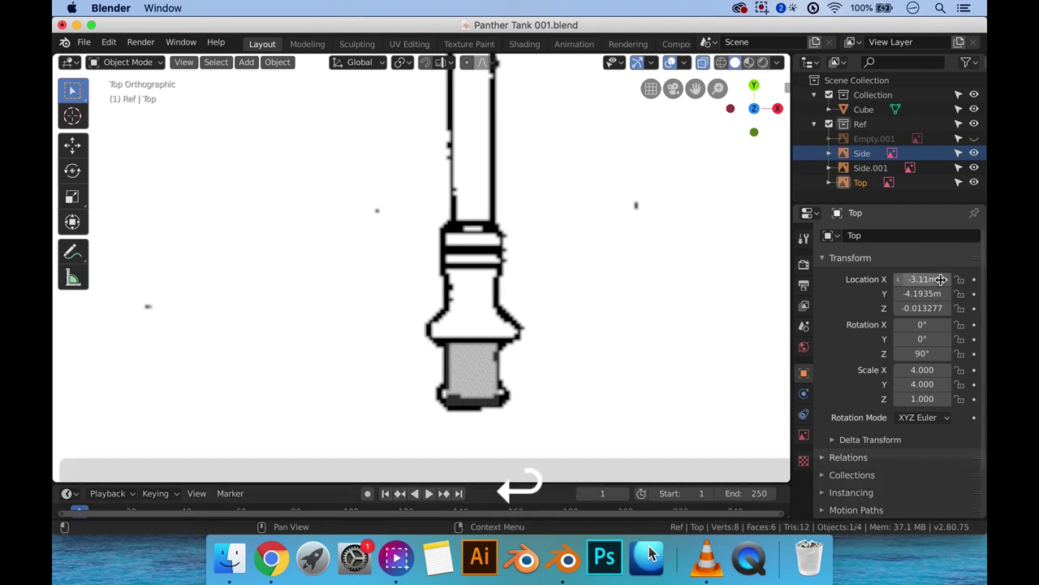
{"action": "left_click", "coordinate": [490, 386]}
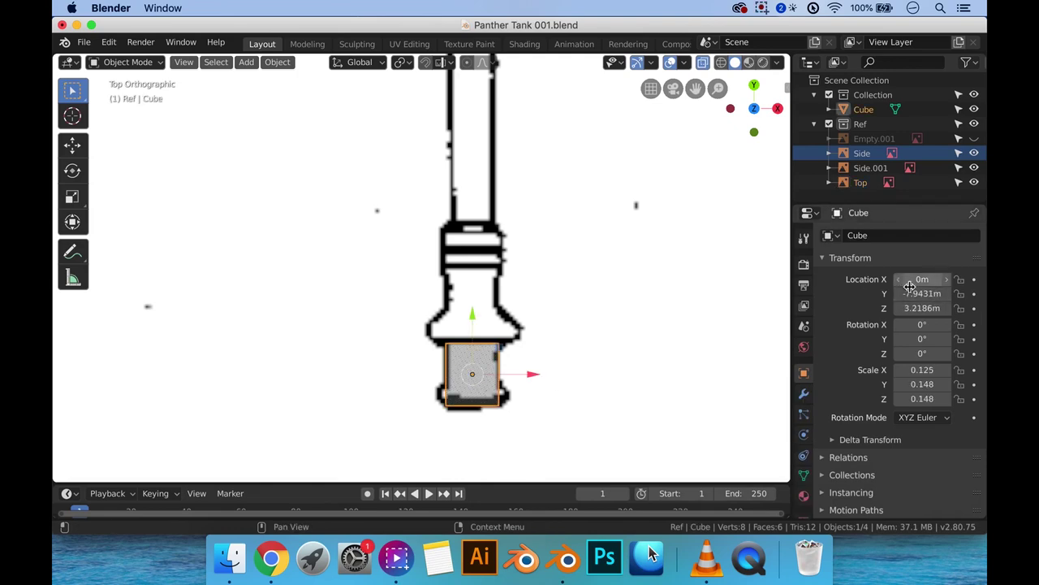
Step: Examine in front view how the Cube lines up with the gun muzzle on the tank's front drawing
{"action": "left_click", "coordinate": [614, 357]}
{"action": "scroll", "coordinate": [619, 354], "scroll_direction": "down", "scroll_amount": 2}
{"action": "scroll", "coordinate": [617, 356], "scroll_direction": "down", "scroll_amount": 5}
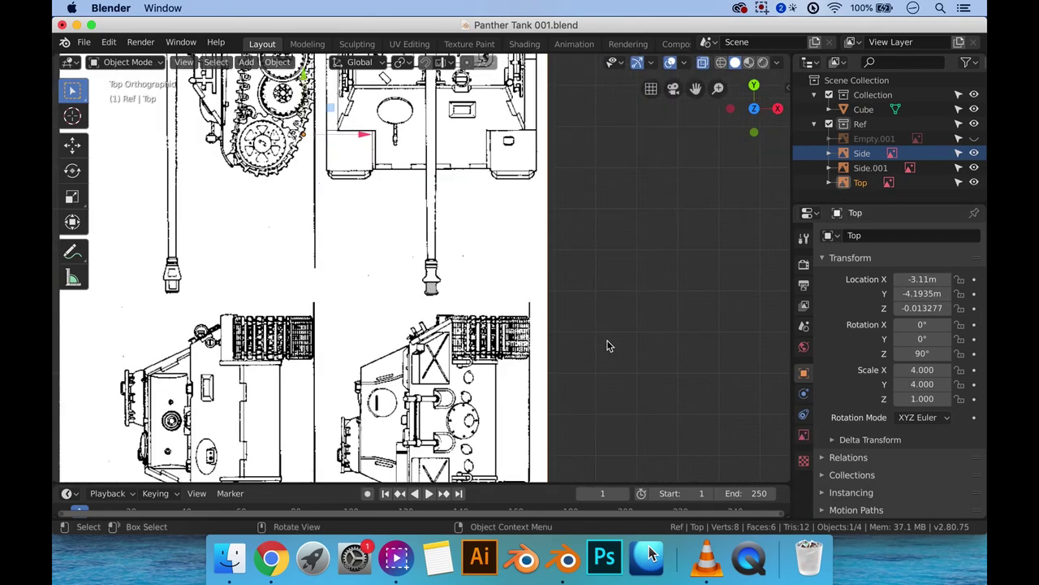
{"action": "key", "text": "KP_1"}
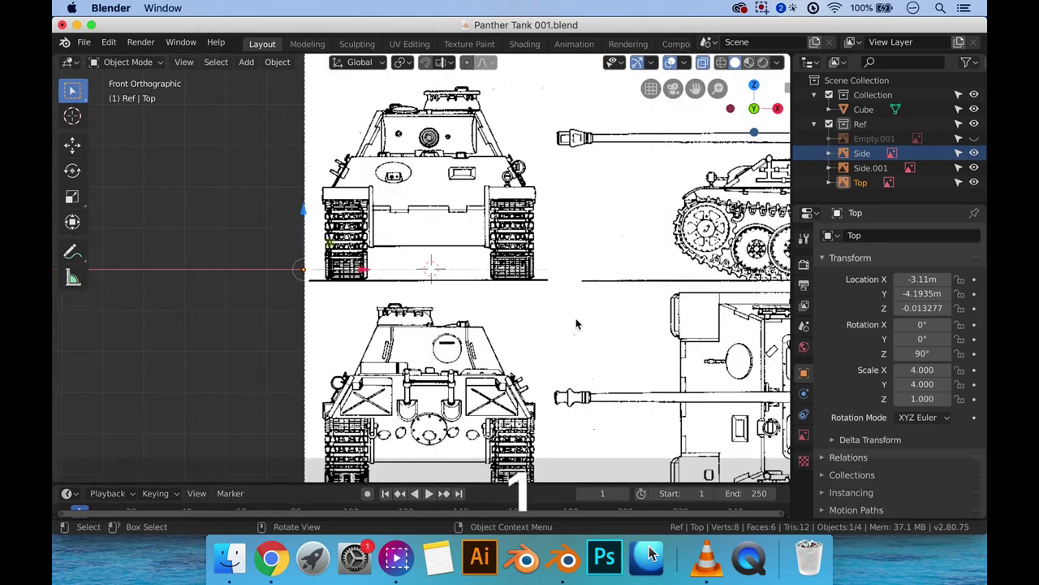
{"action": "scroll", "coordinate": [530, 178], "scroll_direction": "up", "scroll_amount": 1}
{"action": "left_click", "coordinate": [497, 140]}
{"action": "left_click", "coordinate": [432, 111]}
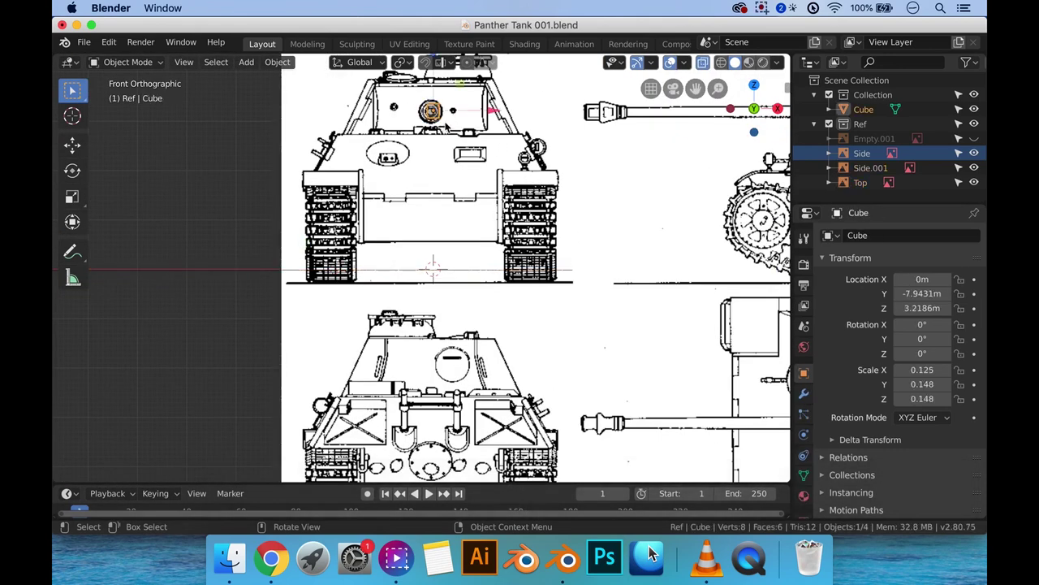
{"action": "scroll", "coordinate": [468, 228], "scroll_direction": "up", "scroll_amount": 2, "text": "shift"}
{"action": "scroll", "coordinate": [468, 228], "scroll_direction": "up", "scroll_amount": 1}
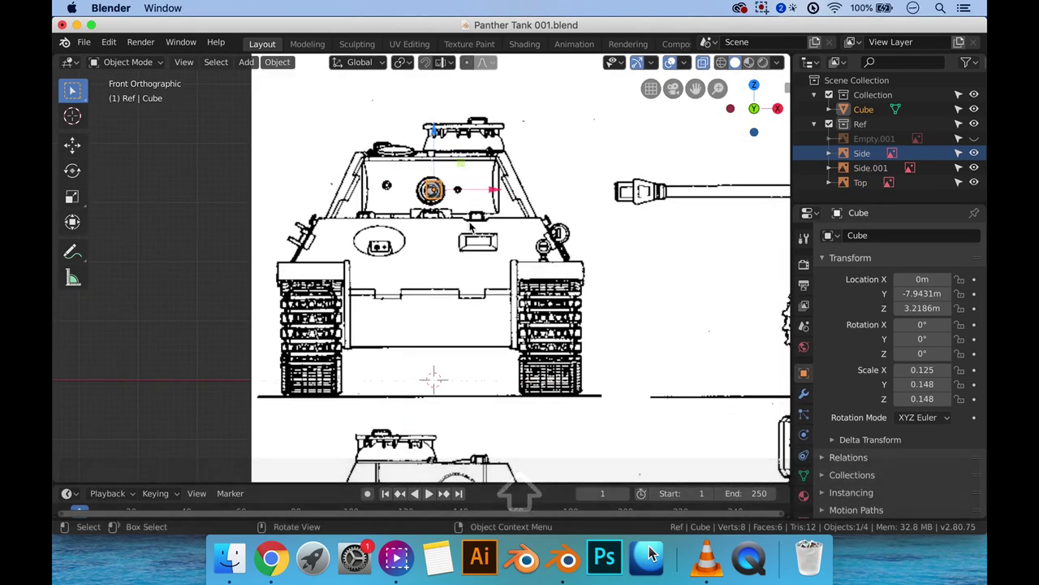
{"action": "scroll", "coordinate": [468, 229], "scroll_direction": "up", "scroll_amount": 3}
{"action": "scroll", "coordinate": [467, 276], "scroll_direction": "up", "scroll_amount": 1}
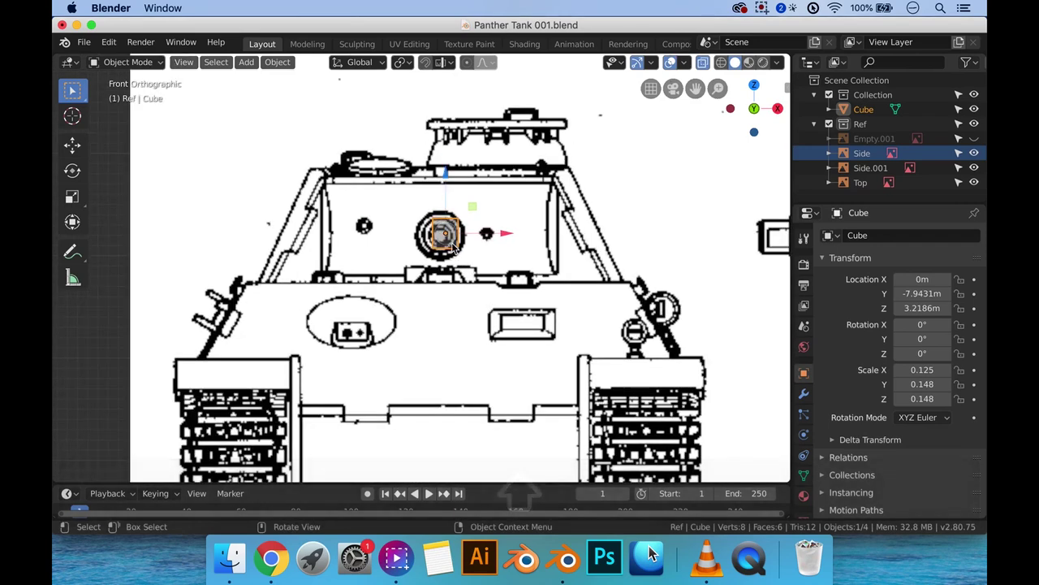
Step: Set the Side.001 image's X location to 6.96 m and check the gun's centring against the Cube with X-ray off
{"action": "left_click", "coordinate": [447, 300]}
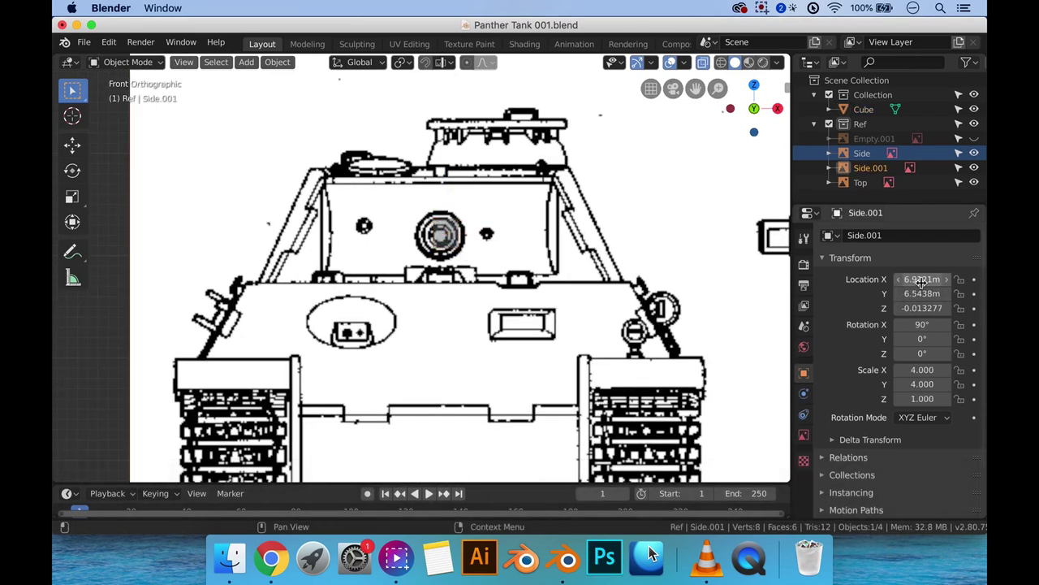
{"action": "left_click_drag", "start_coordinate": [920, 280], "coordinate": [942, 279]}
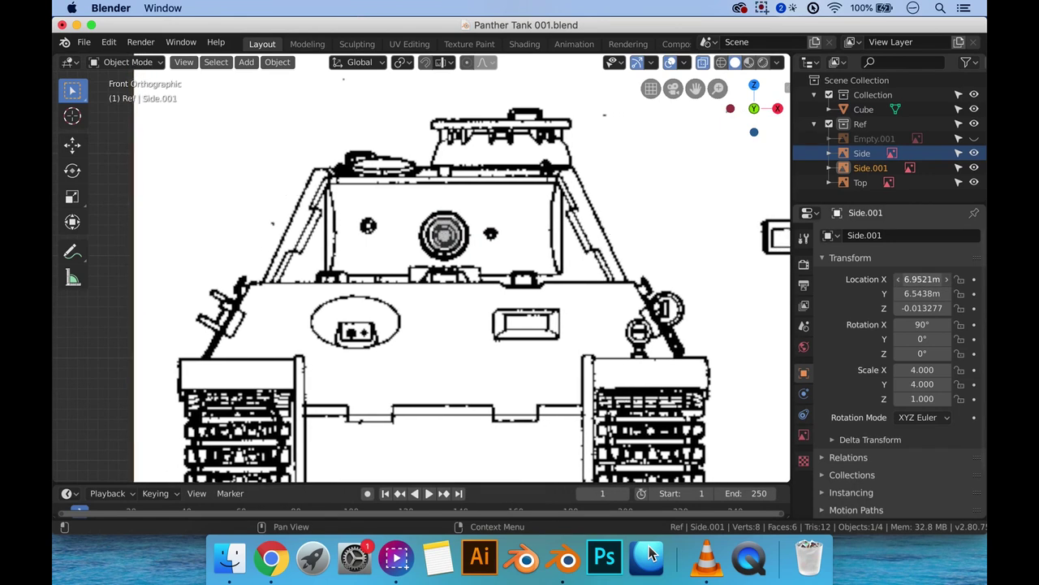
{"action": "left_click", "coordinate": [922, 279]}
{"action": "left_click_drag", "start_coordinate": [916, 279], "coordinate": [959, 280]}
{"action": "key", "text": "BackSpace"}
{"action": "type", "text": "6.9"}
{"action": "key", "text": "Return"}
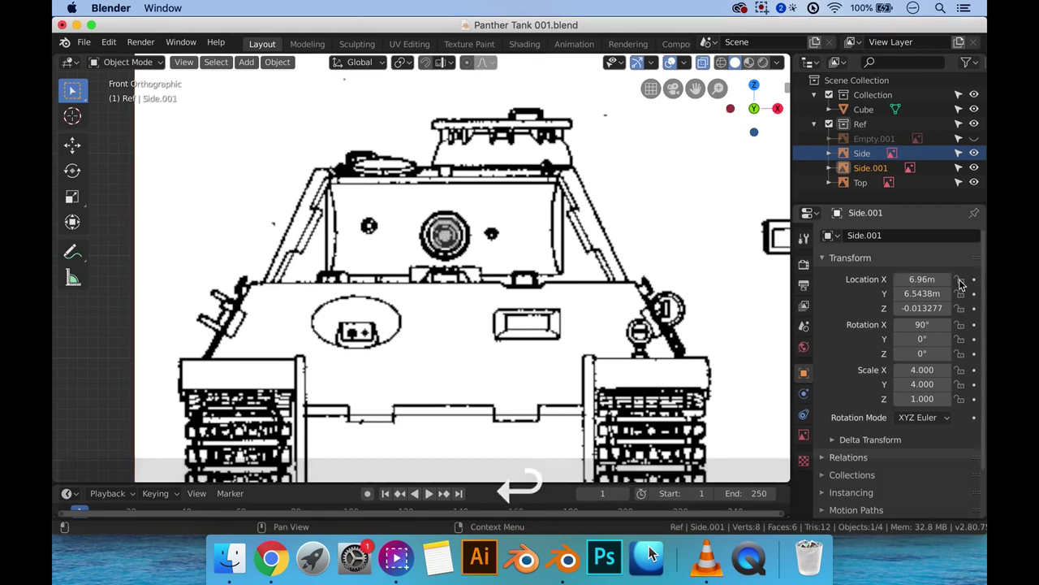
{"action": "left_click", "coordinate": [446, 245]}
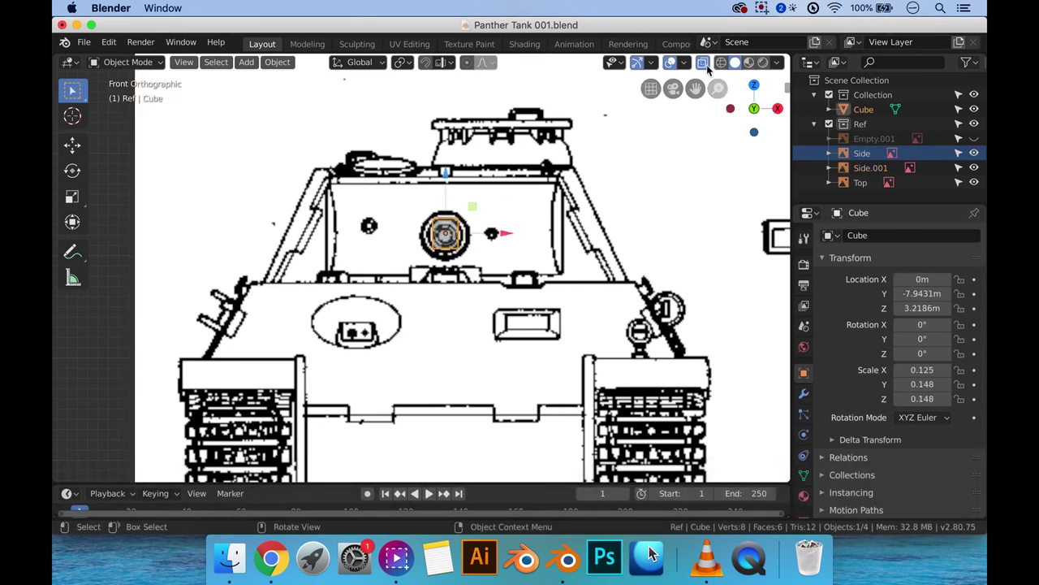
{"action": "left_click", "coordinate": [524, 313]}
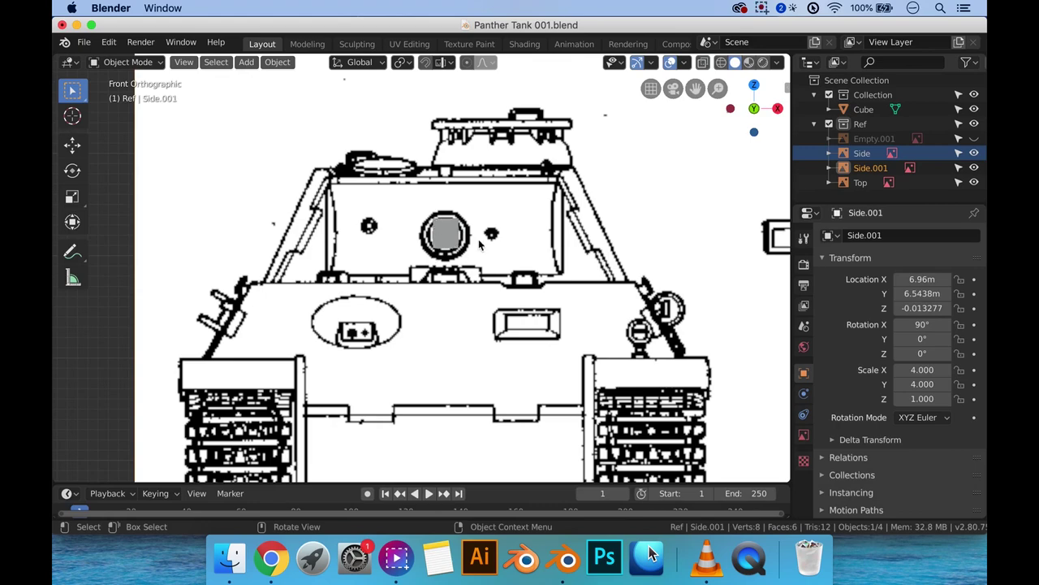
Step: Rename the Side.001 image as Front
{"action": "scroll", "coordinate": [482, 249], "scroll_direction": "down", "scroll_amount": 2}
{"action": "middle_click_drag", "start_coordinate": [482, 249], "coordinate": [497, 265]}
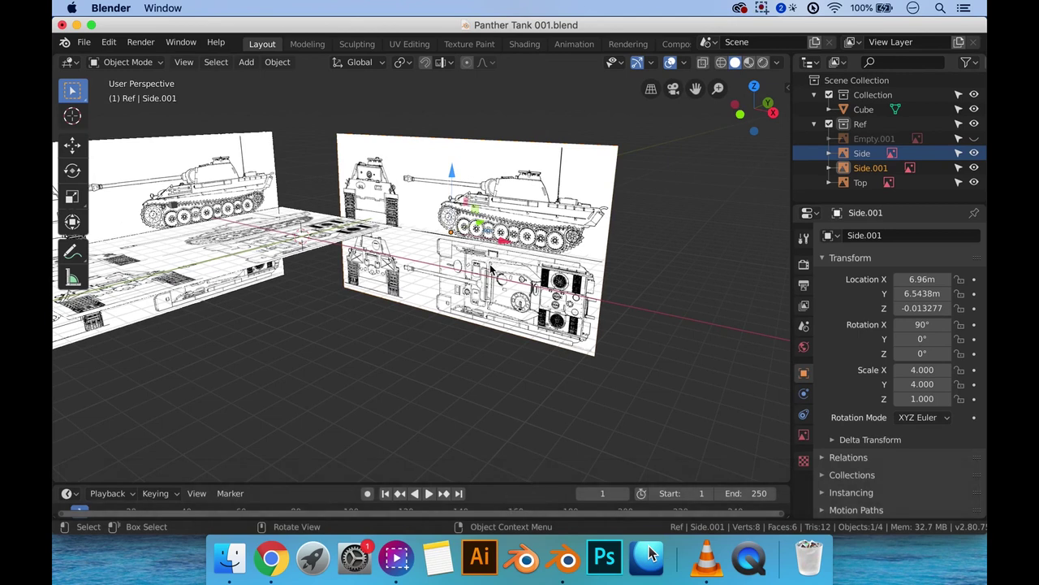
{"action": "double_click", "coordinate": [869, 168]}
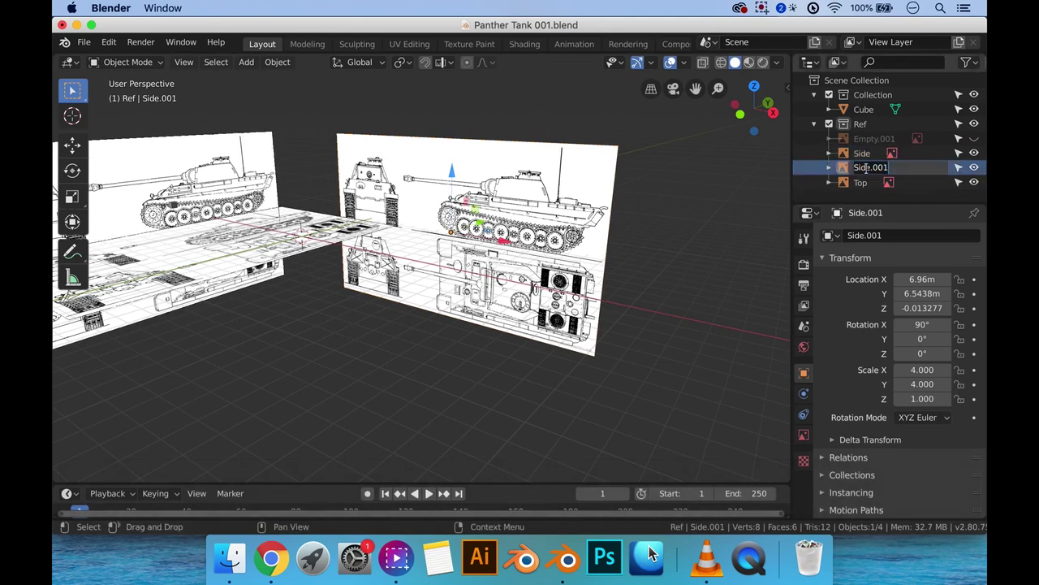
{"action": "type", "text": "Front"}
{"action": "key", "text": "Return"}
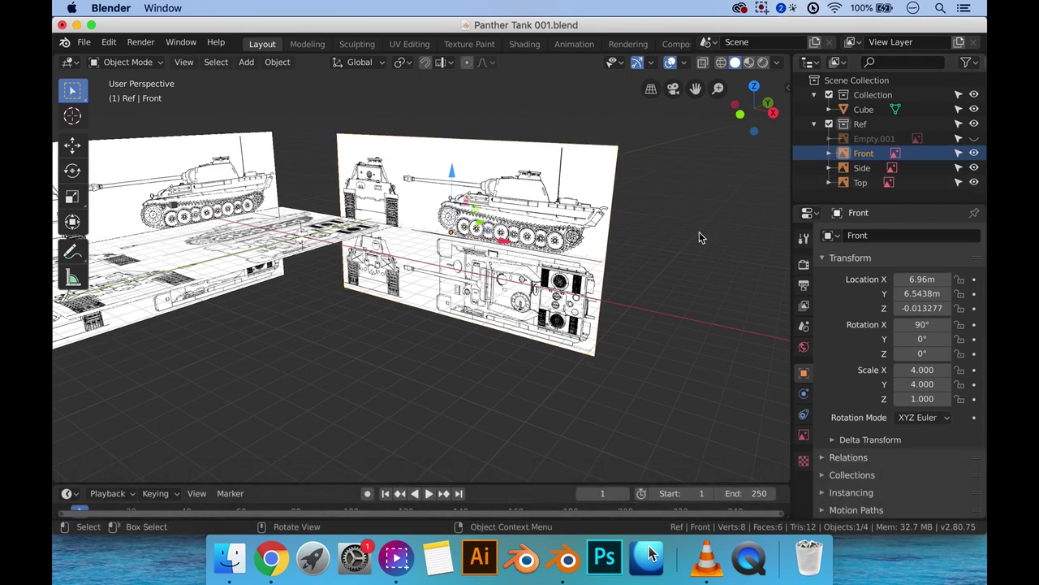
Step: Duplicate the Front image in place and raise the copy along Z to about 5.127 m
{"action": "key", "text": "shift+d"}
{"action": "key", "text": "Escape"}
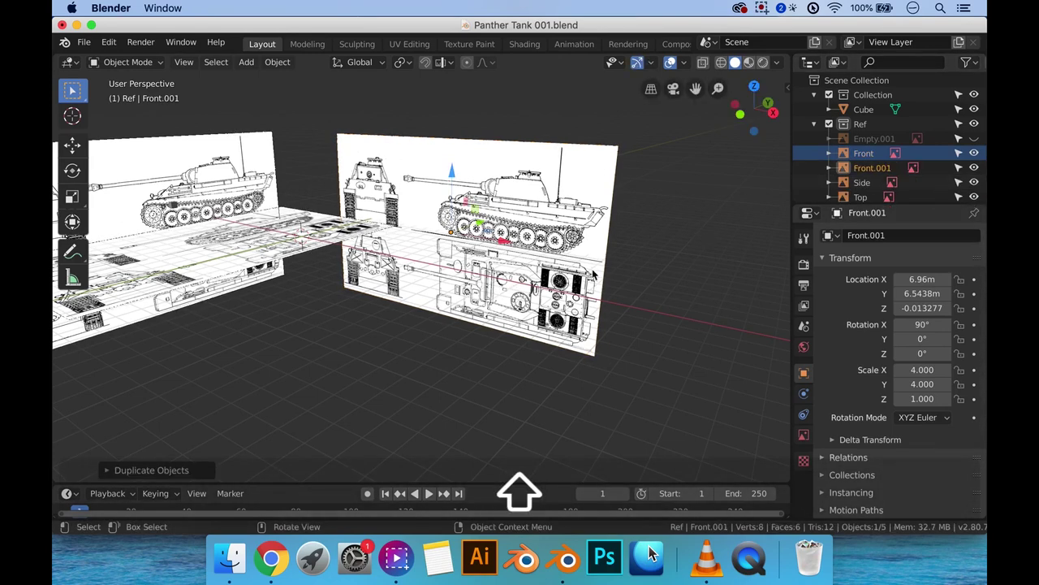
{"action": "left_click", "coordinate": [871, 167]}
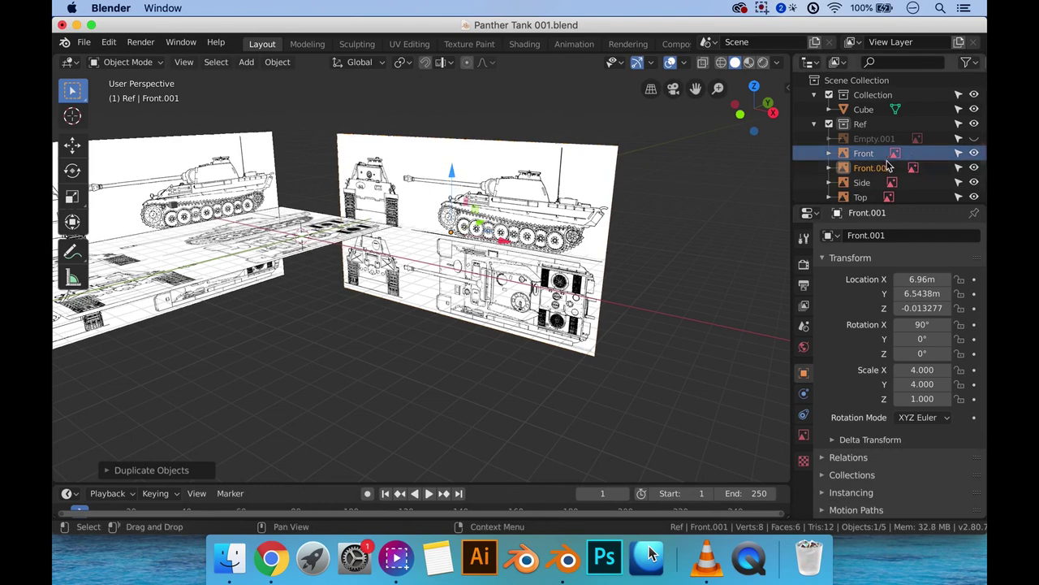
{"action": "left_click_drag", "start_coordinate": [450, 174], "coordinate": [462, 93]}
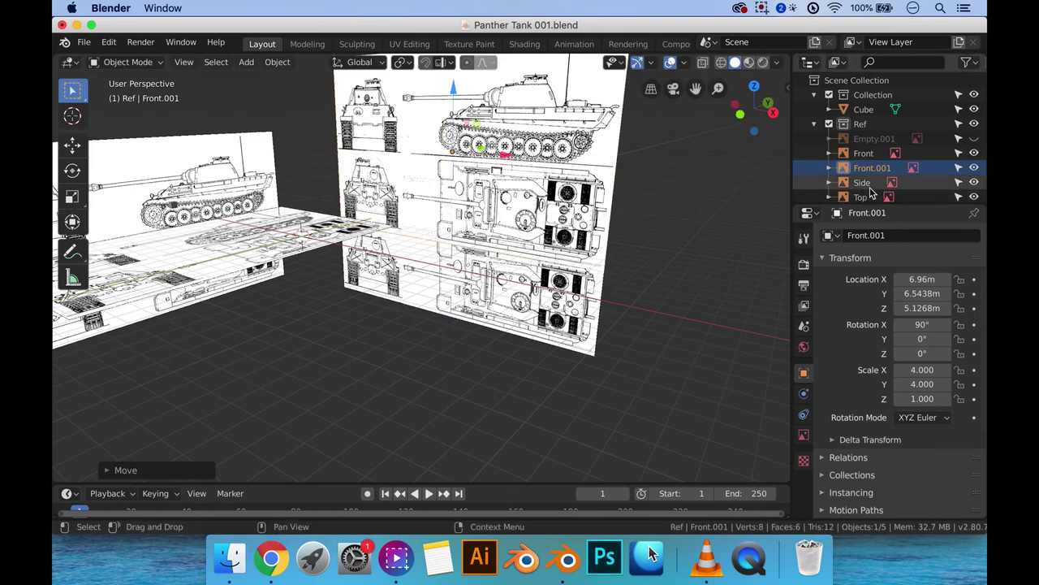
Step: In front view, undo the stray vertical move of the Front image and make that image unselectable
{"action": "key", "text": "1"}
{"action": "left_click", "coordinate": [544, 204]}
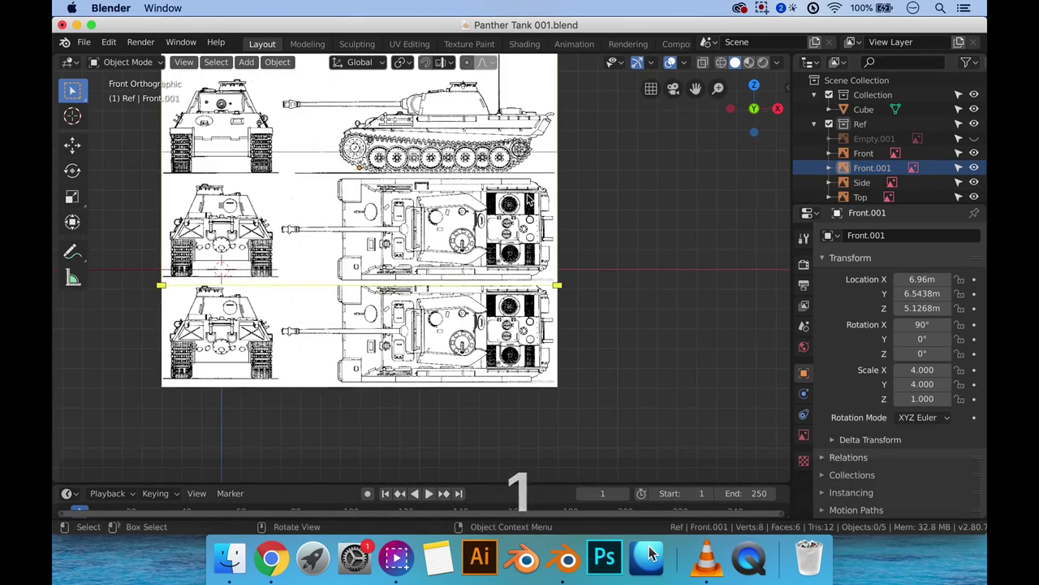
{"action": "middle_click_drag", "start_coordinate": [599, 202], "coordinate": [706, 222], "text": "shift"}
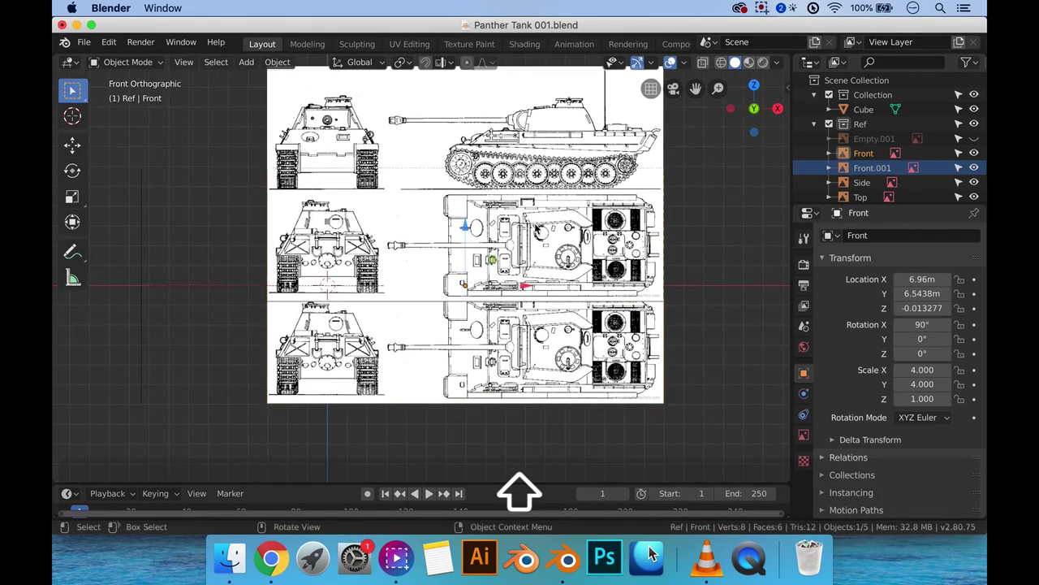
{"action": "scroll", "coordinate": [469, 228], "scroll_direction": "up", "scroll_amount": 1}
{"action": "key", "text": "g"}
{"action": "key", "text": "z"}
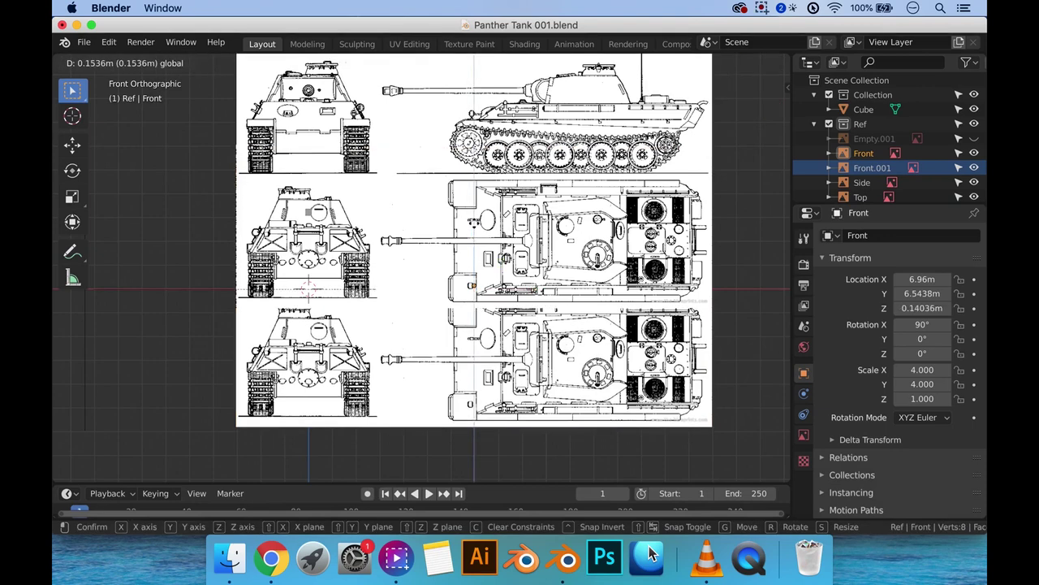
{"action": "key", "text": "super+z"}
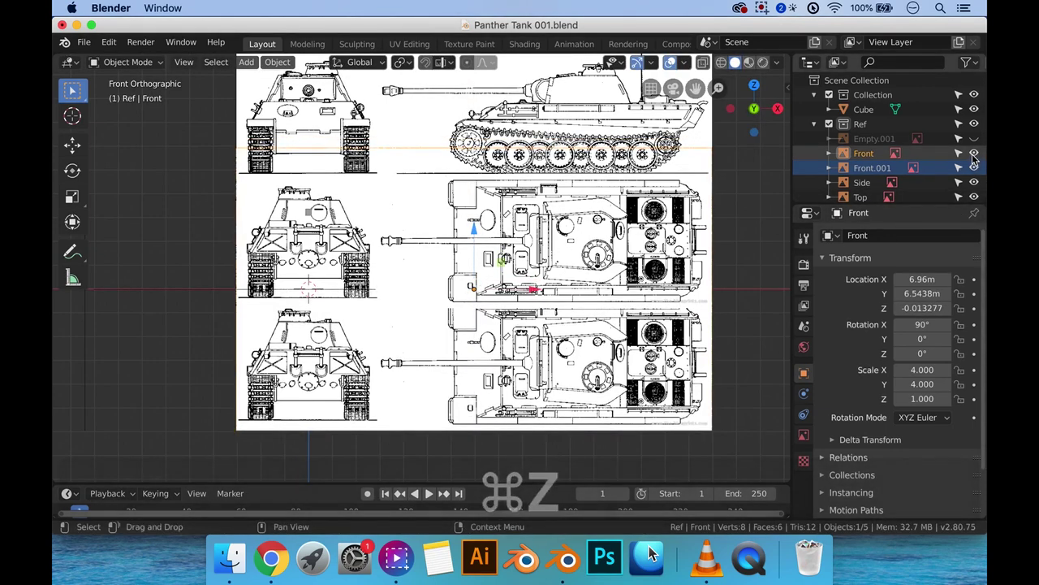
{"action": "left_click", "coordinate": [959, 153]}
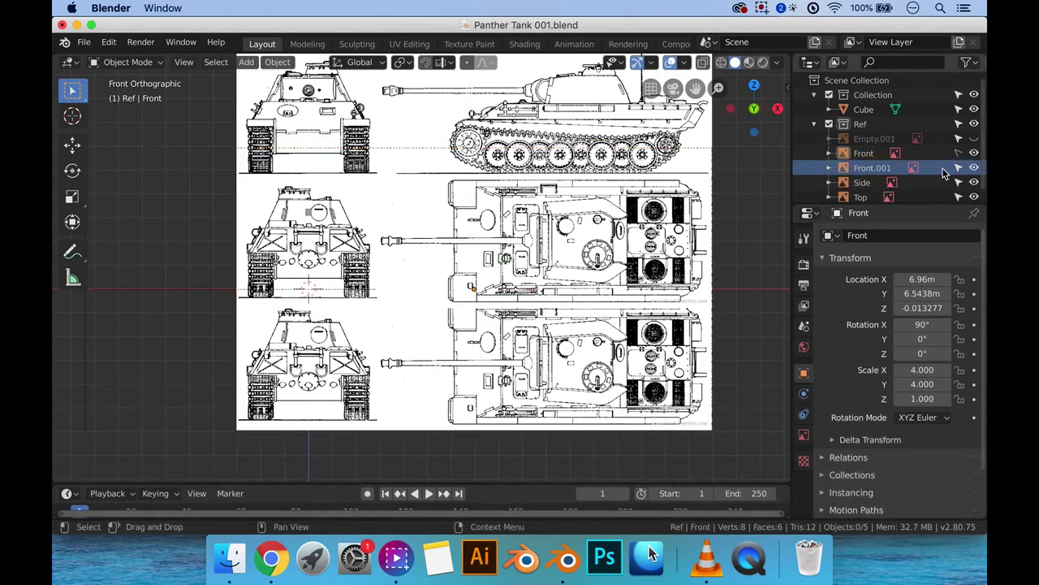
Step: Rename the duplicated Front.001 image as Back
{"action": "double_click", "coordinate": [871, 168]}
{"action": "type", "text": "Back"}
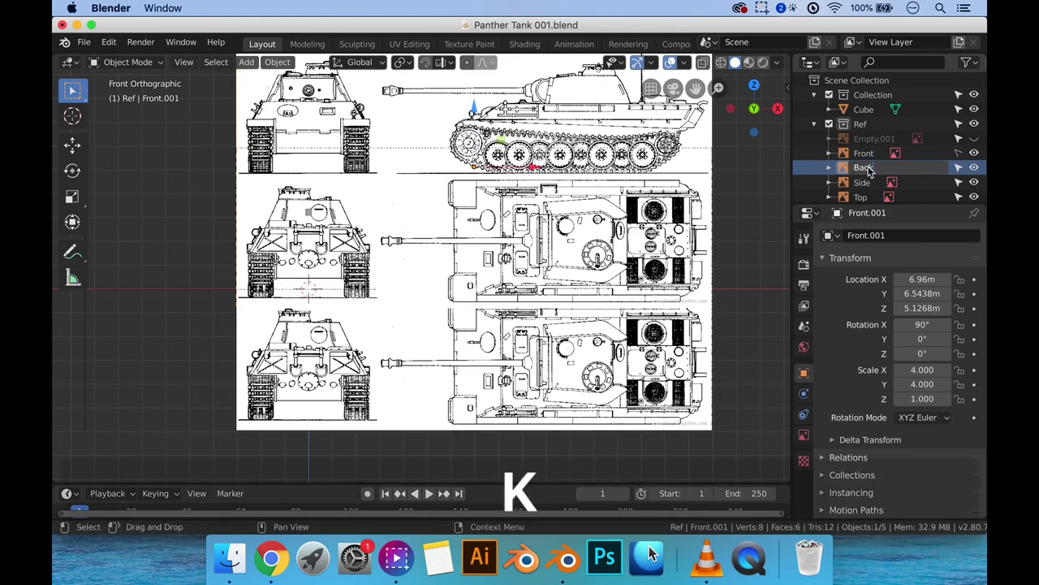
{"action": "key", "text": "Return"}
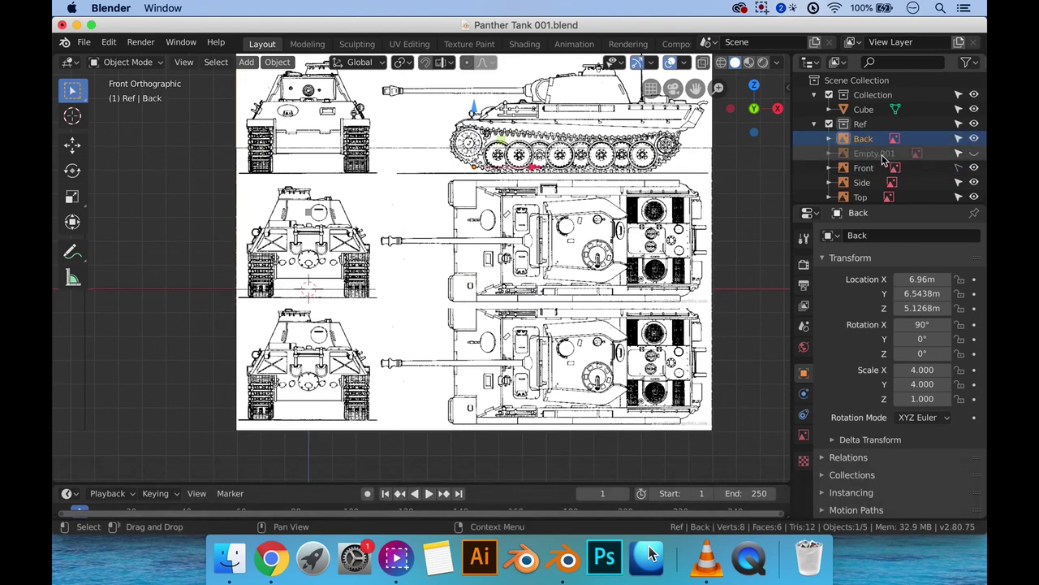
Step: Rename the hidden Empty.001 reference as IRL Ref
{"action": "left_click", "coordinate": [881, 155]}
{"action": "double_click", "coordinate": [876, 155]}
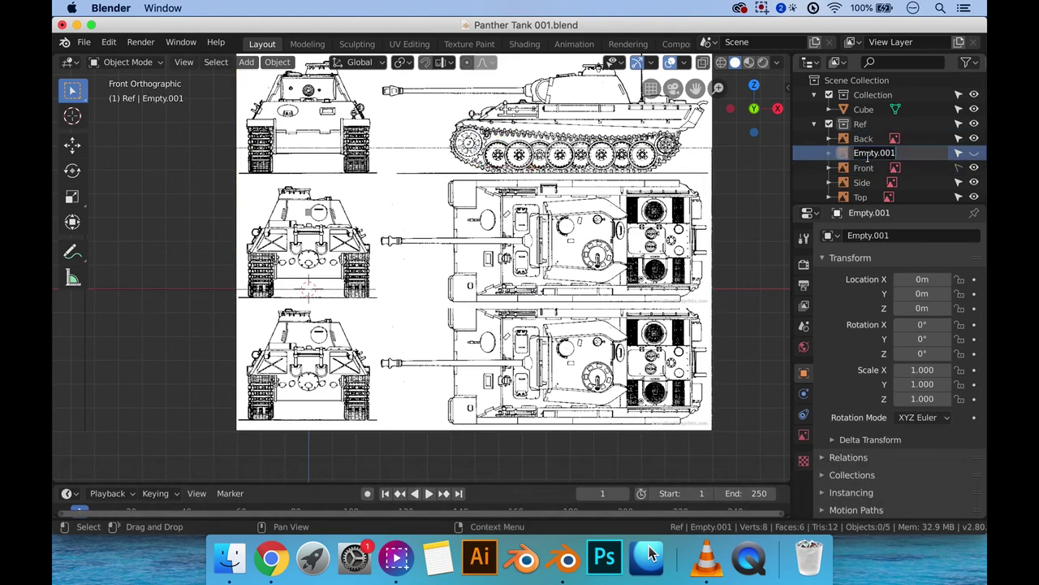
{"action": "type", "text": "I"}
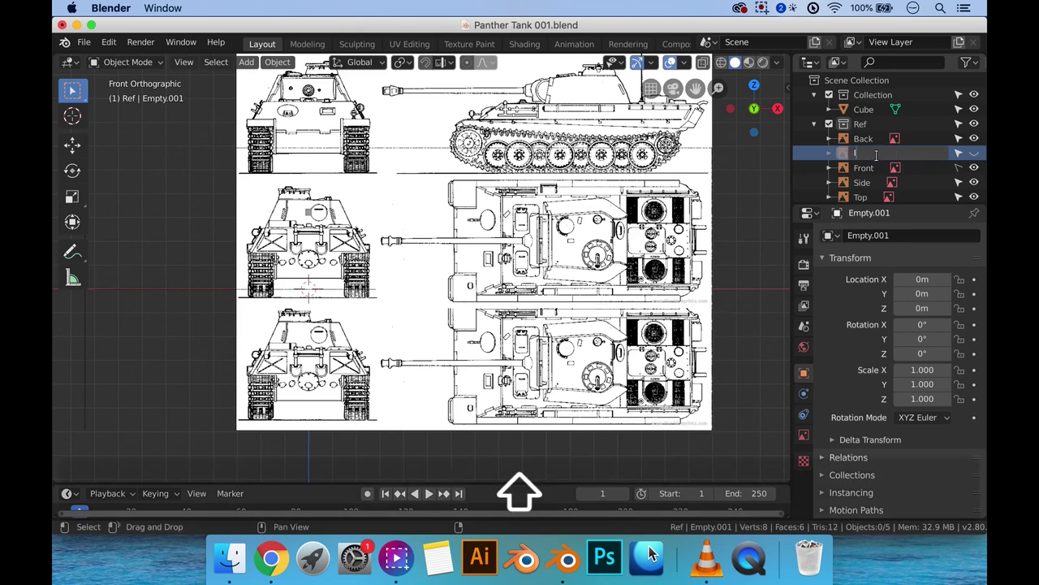
{"action": "type", "text": "RL Ref"}
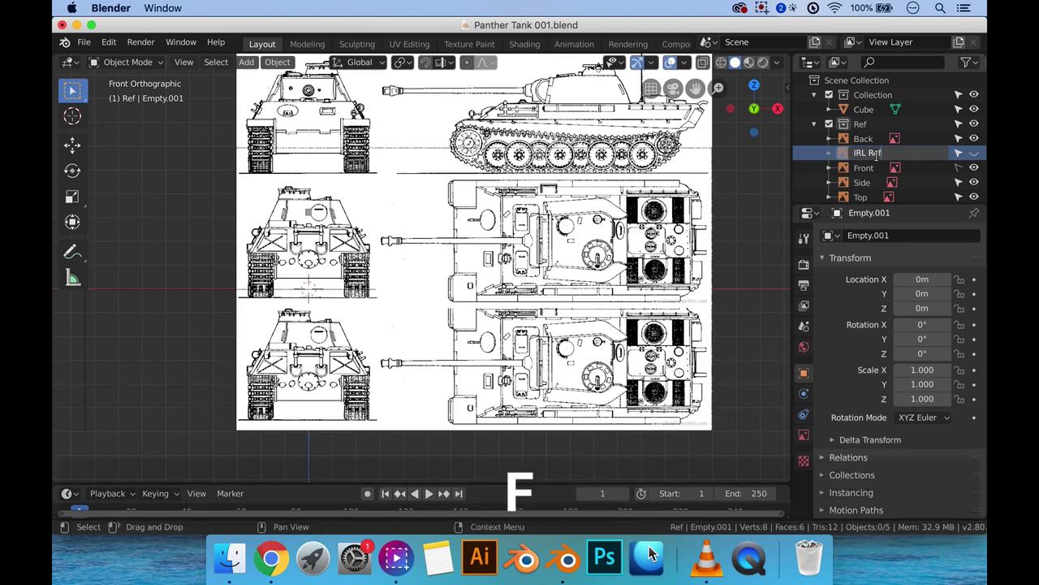
{"action": "key", "text": "Return"}
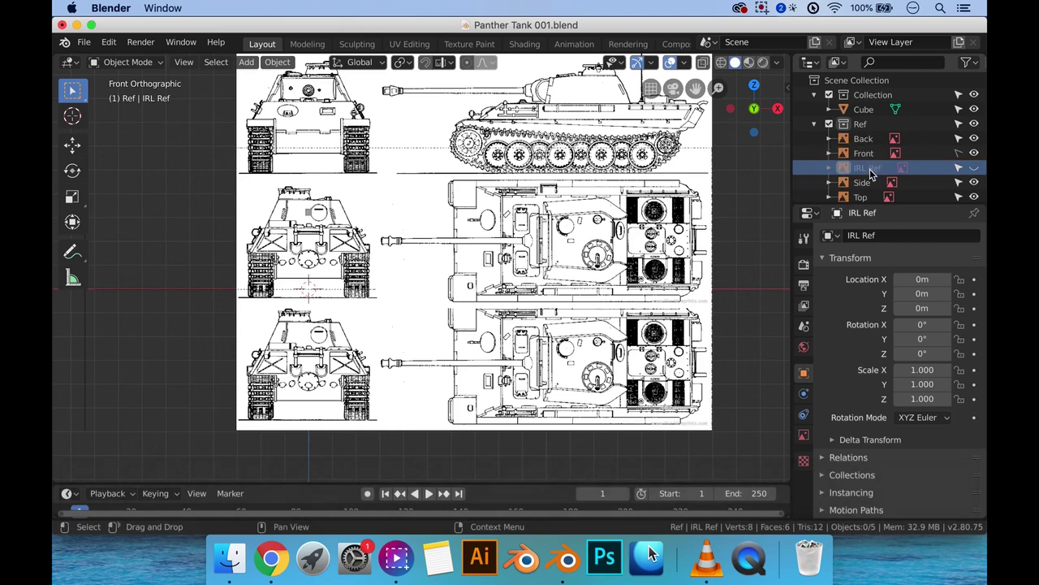
Step: Prefix the IRL Ref object's name with 000, making it 000 IRL Ref
{"action": "double_click", "coordinate": [869, 169]}
{"action": "key", "text": "Left"}
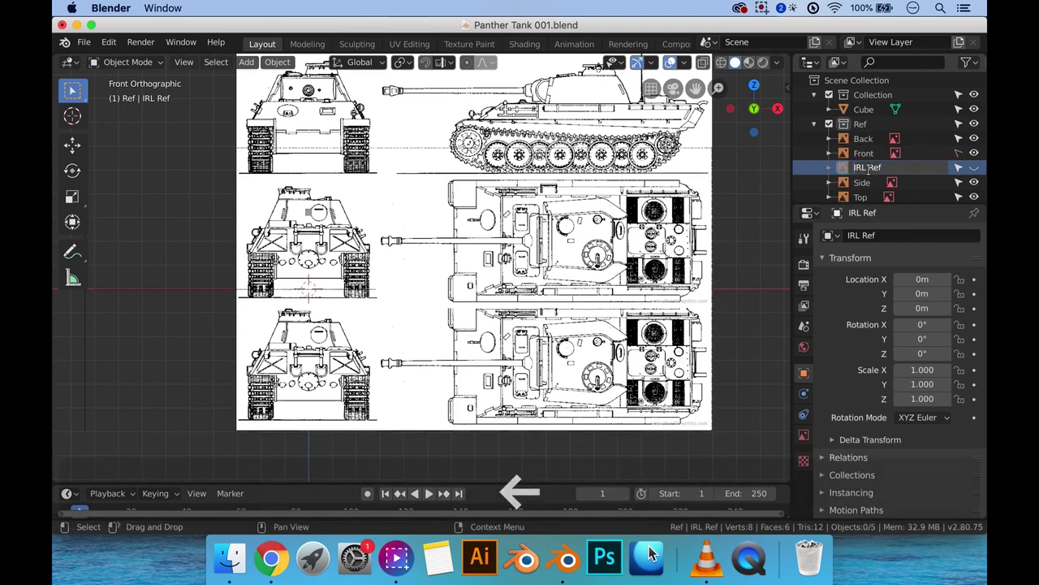
{"action": "type", "text": "000"}
{"action": "key", "text": "Return"}
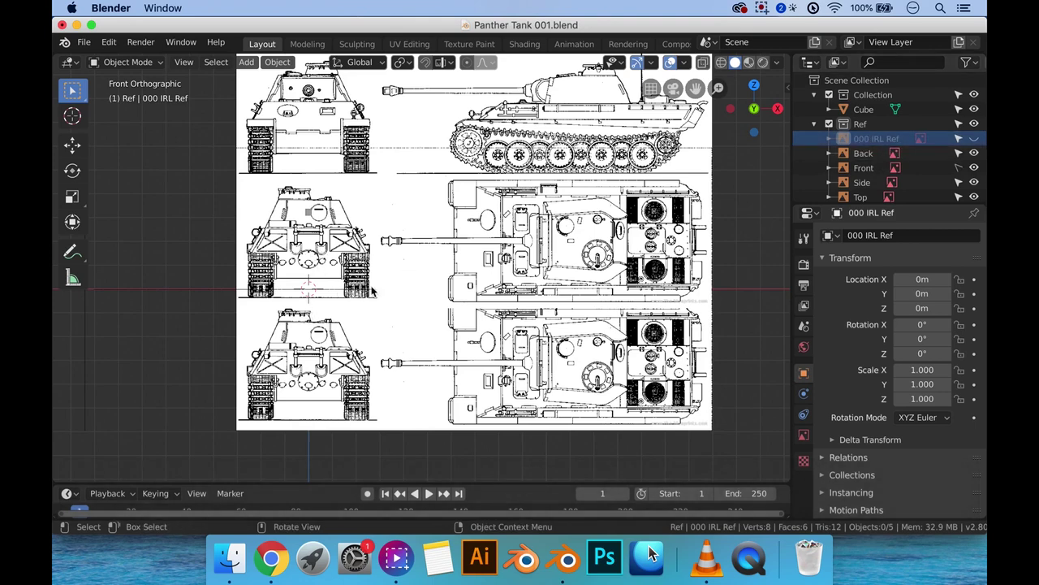
Step: Select the Back image and raise it along Z to about 5.19 m in front view
{"action": "left_click", "coordinate": [310, 242]}
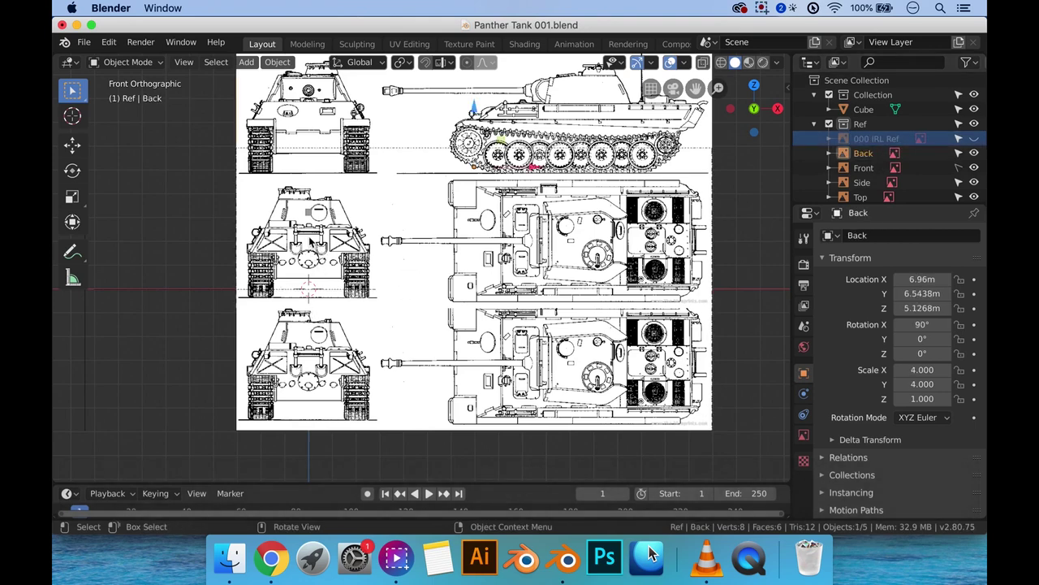
{"action": "left_click", "coordinate": [958, 167]}
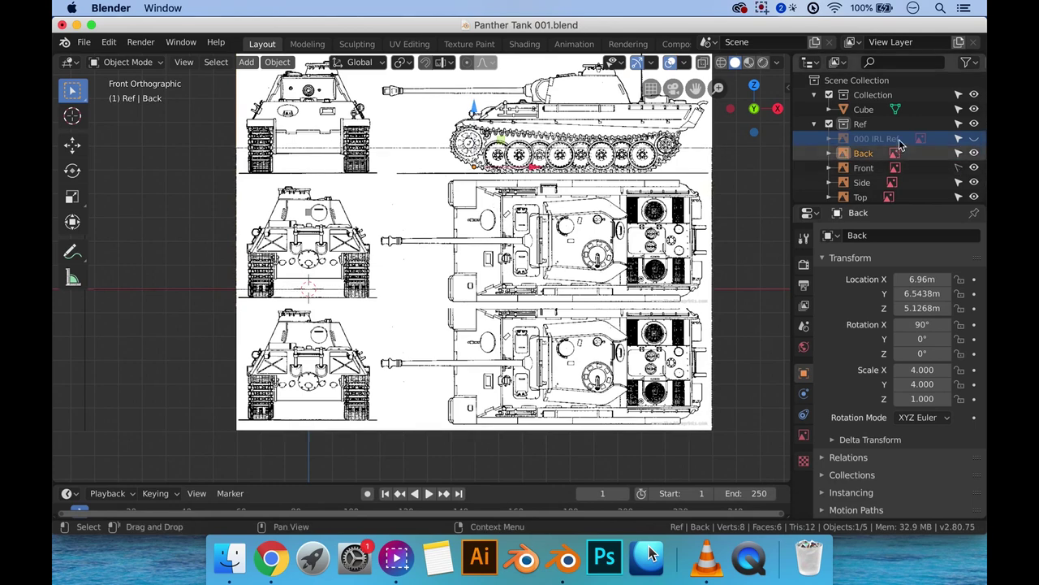
{"action": "left_click", "coordinate": [933, 155]}
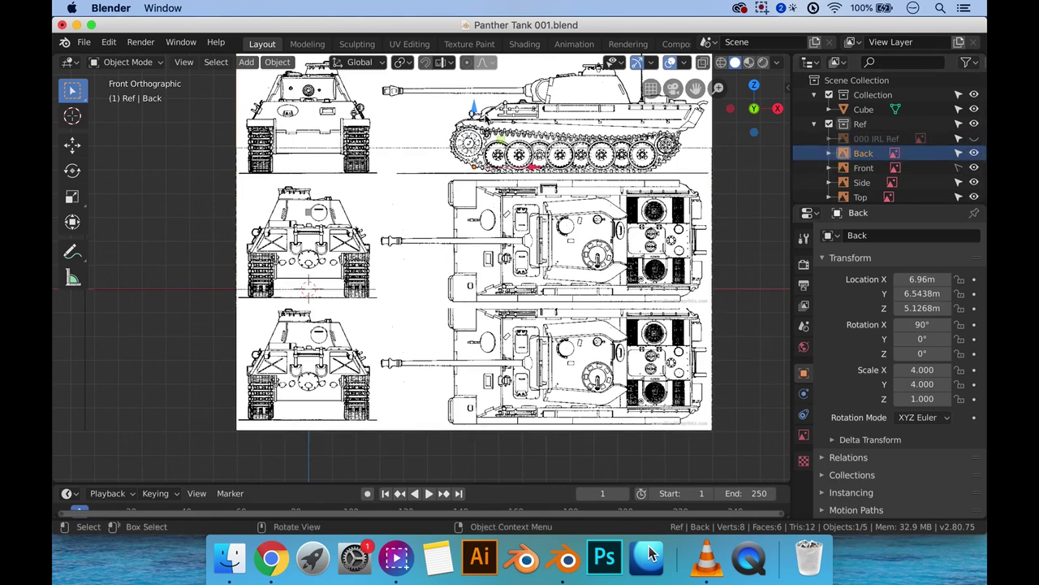
{"action": "key", "text": "g"}
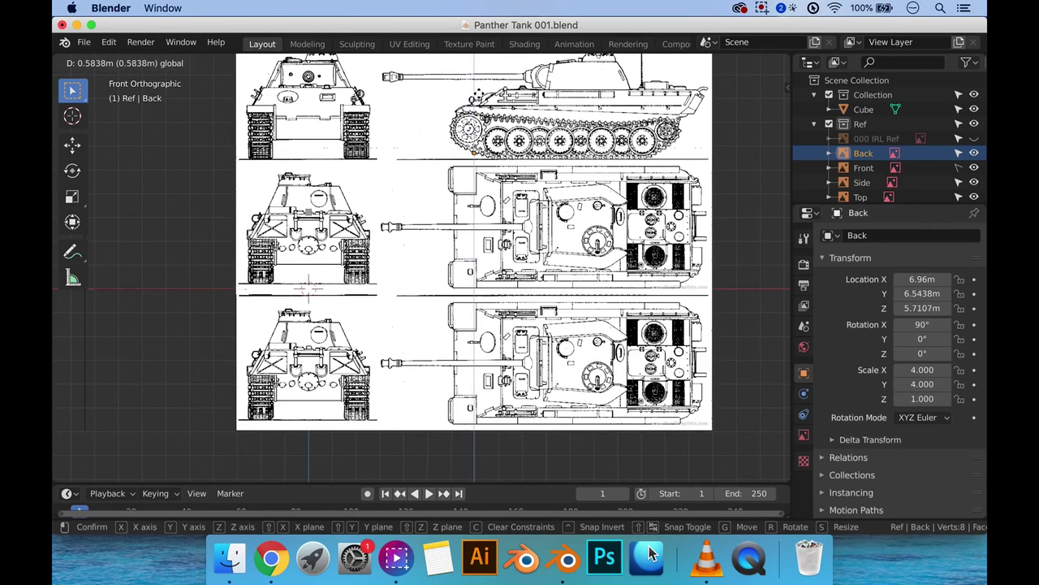
{"action": "key", "text": "Return"}
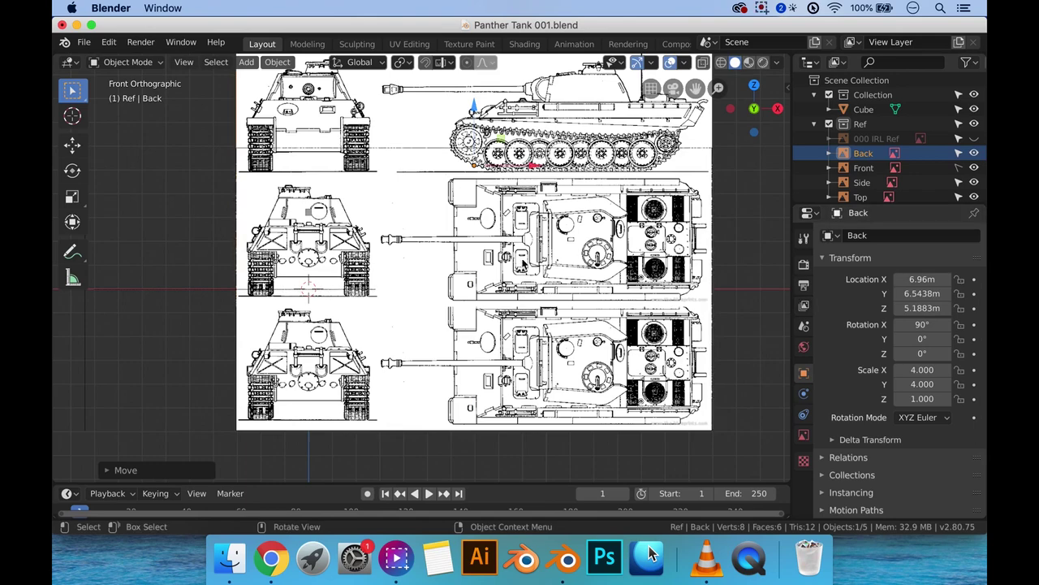
Step: Shift the Back image along X to about 8.19 m, offsetting it from the Front image for comparison
{"action": "key", "text": "g"}
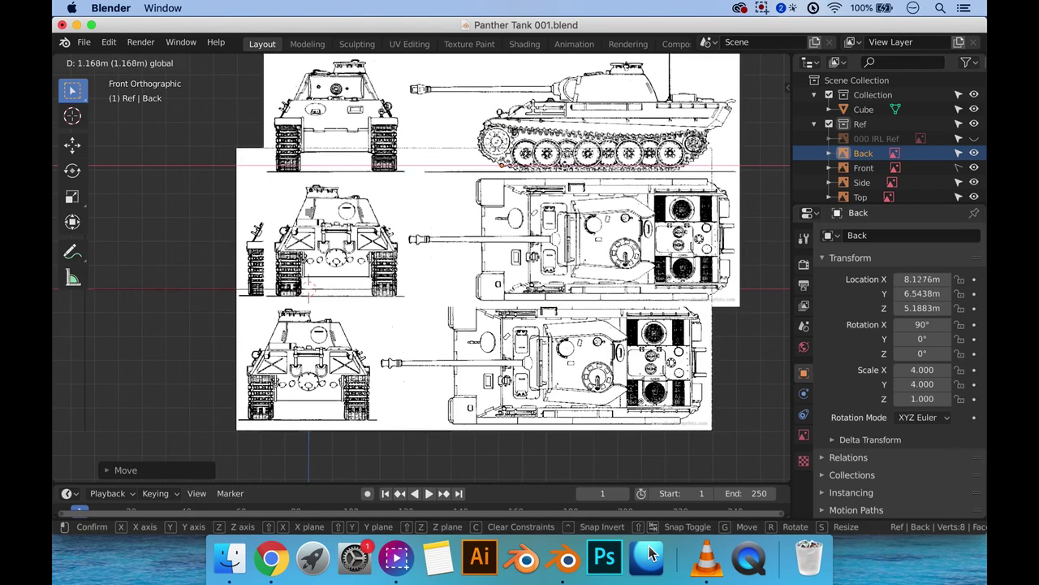
{"action": "key", "text": "Return"}
{"action": "scroll", "coordinate": [297, 294], "scroll_direction": "up", "scroll_amount": 3}
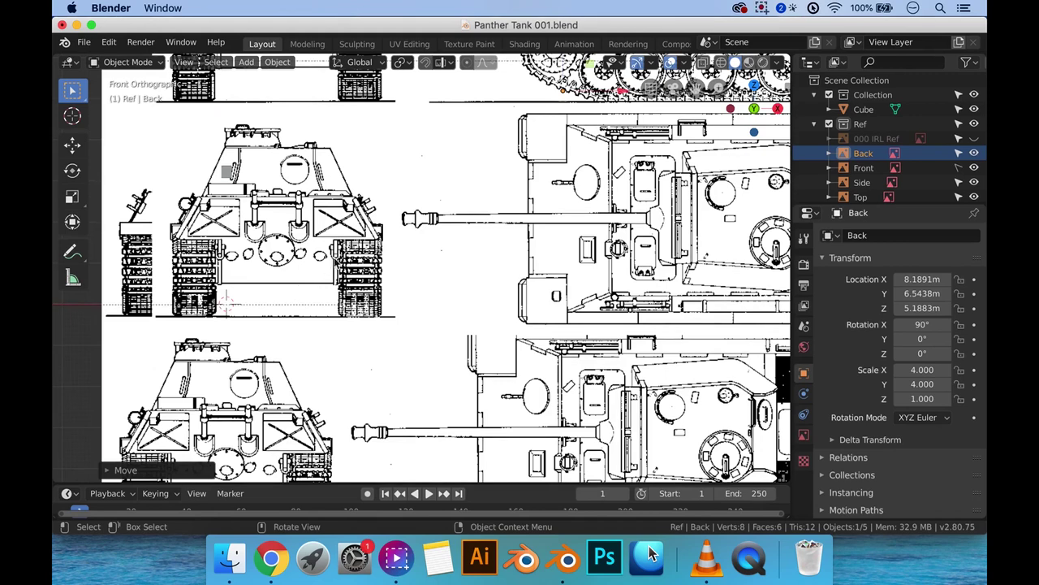
{"action": "middle_click_drag", "start_coordinate": [121, 350], "coordinate": [218, 371], "text": "shift"}
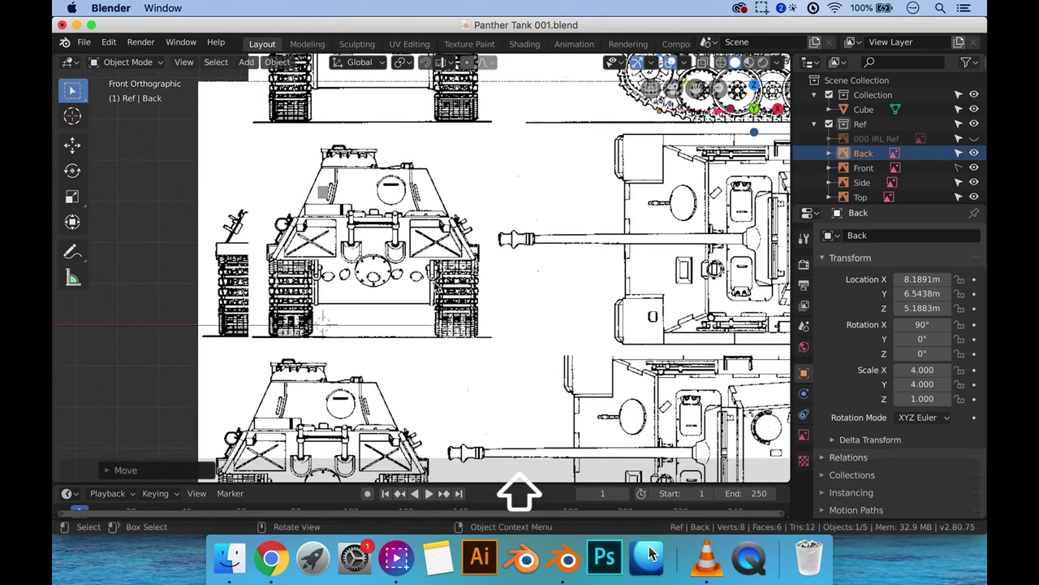
{"action": "left_click", "coordinate": [217, 371]}
{"action": "left_click", "coordinate": [624, 223]}
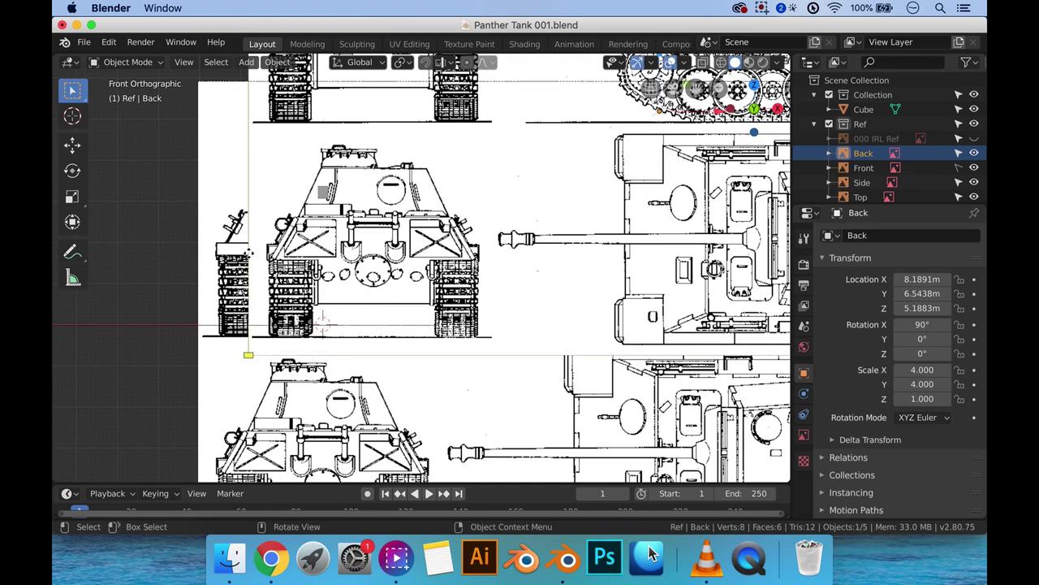
{"action": "scroll", "coordinate": [341, 256], "scroll_direction": "down", "scroll_amount": 3}
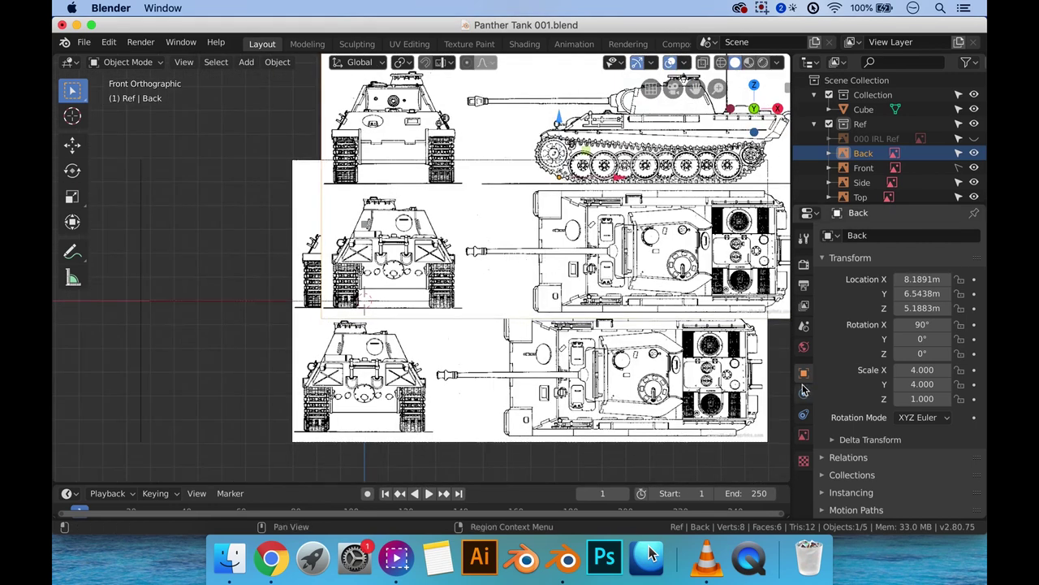
Step: Enable alpha on the Back image and set its transparency to about 0.52
{"action": "left_click", "coordinate": [804, 436]}
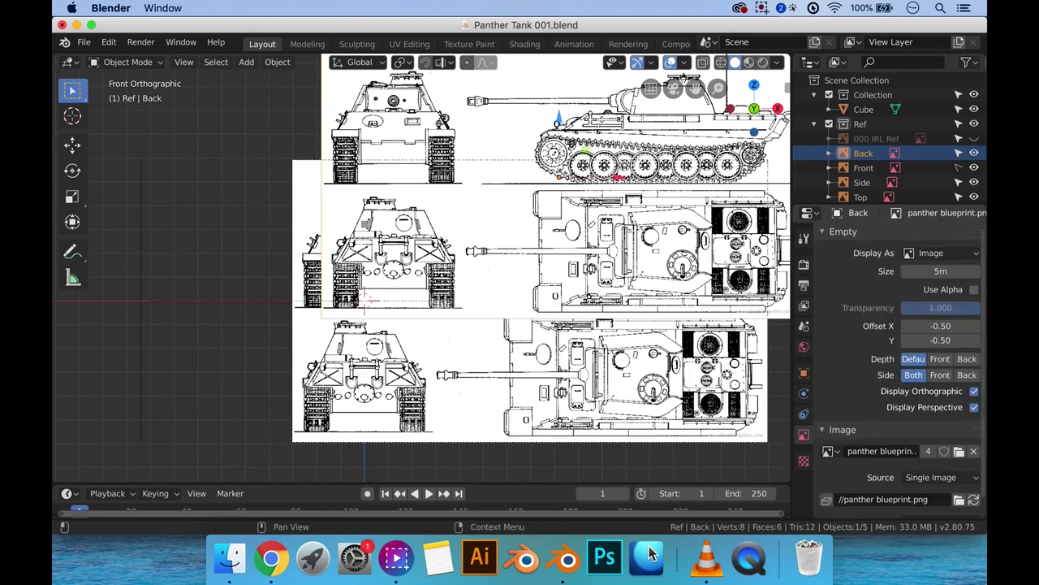
{"action": "mouse_move", "coordinate": [940, 307]}
{"action": "left_mouse_down"}
{"action": "mouse_move", "coordinate": [889, 308]}
{"action": "mouse_move", "coordinate": [940, 308]}
{"action": "left_mouse_up"}
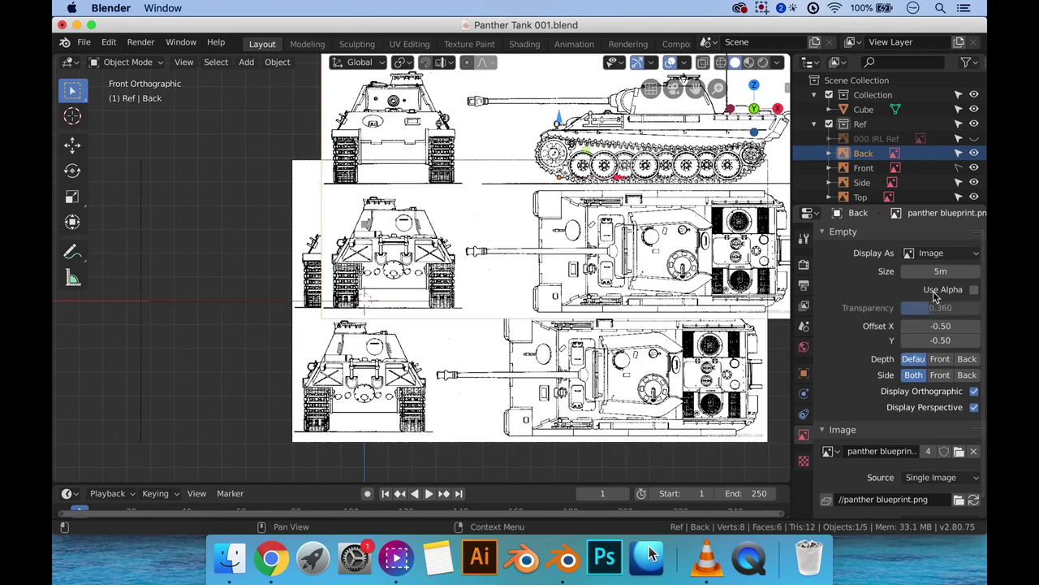
{"action": "left_click", "coordinate": [941, 254]}
{"action": "left_click", "coordinate": [941, 254]}
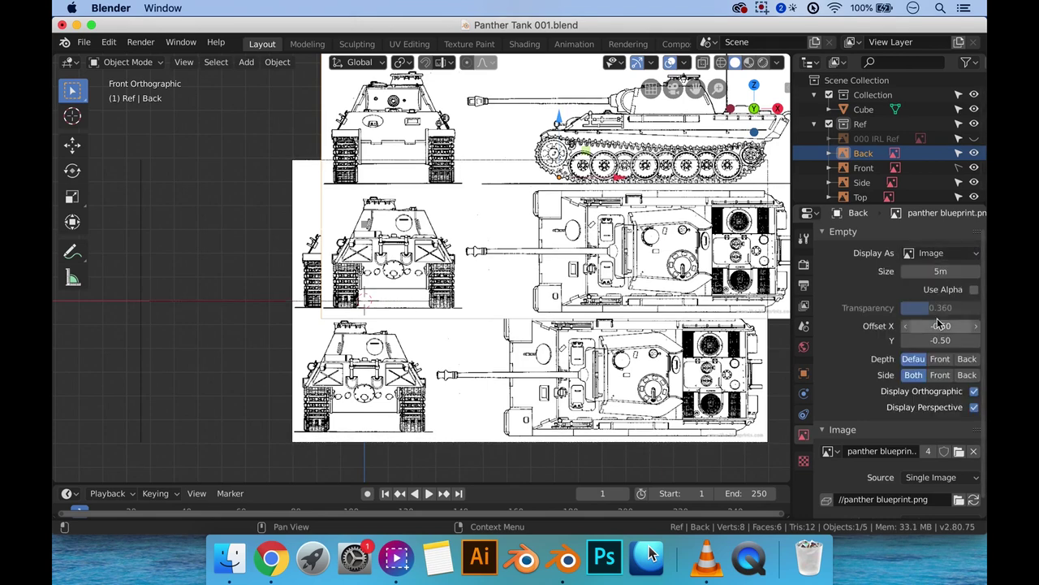
{"action": "left_click", "coordinate": [975, 293]}
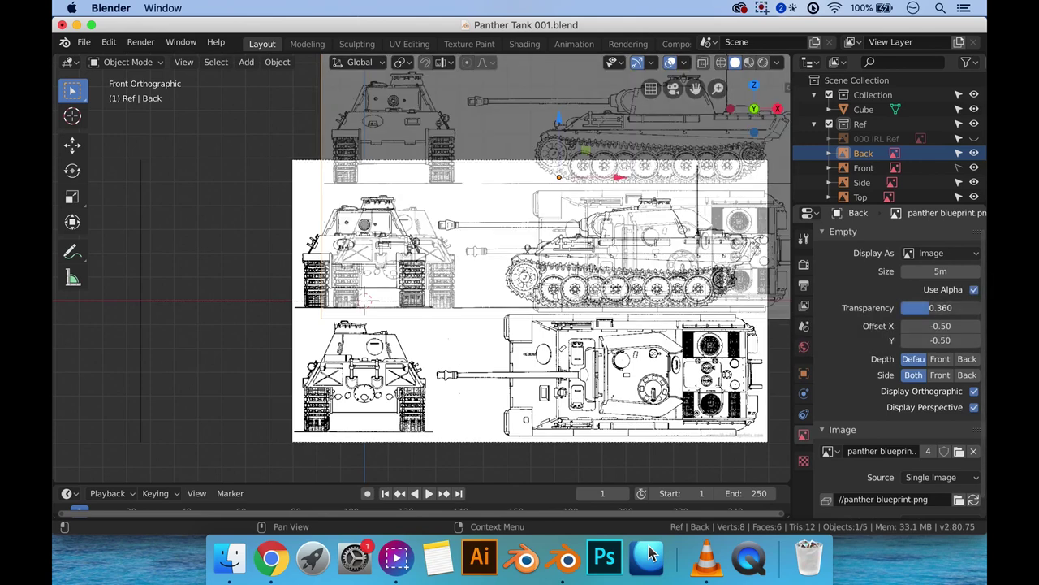
{"action": "mouse_move", "coordinate": [951, 307]}
{"action": "left_mouse_down"}
{"action": "mouse_move", "coordinate": [941, 307]}
{"action": "mouse_move", "coordinate": [966, 307]}
{"action": "left_mouse_up"}
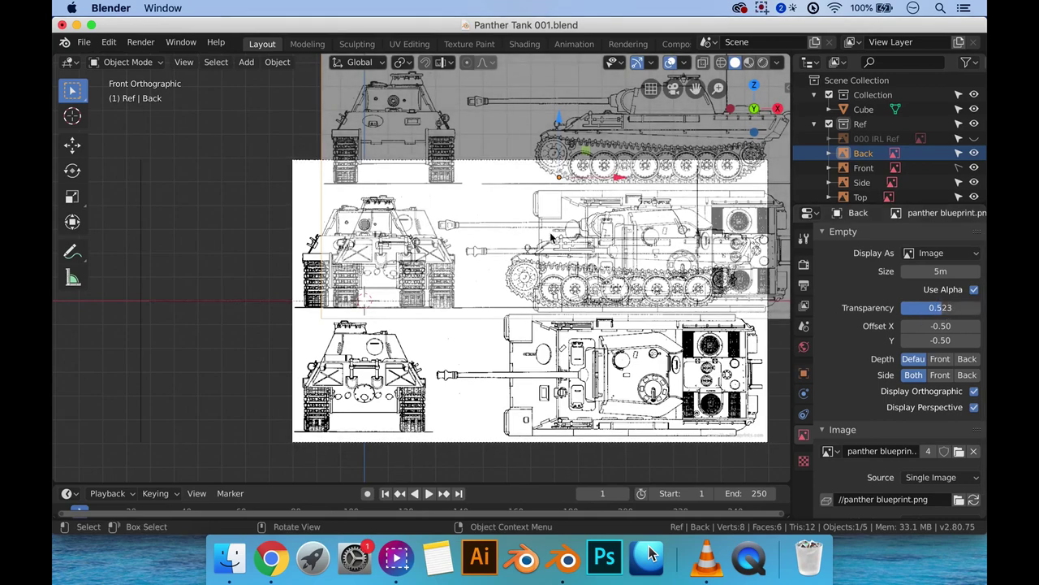
Step: Move the Back image about 1.23 m in negative X so its rear view overlays the Front image's tank
{"action": "scroll", "coordinate": [412, 232], "scroll_direction": "up", "scroll_amount": 5}
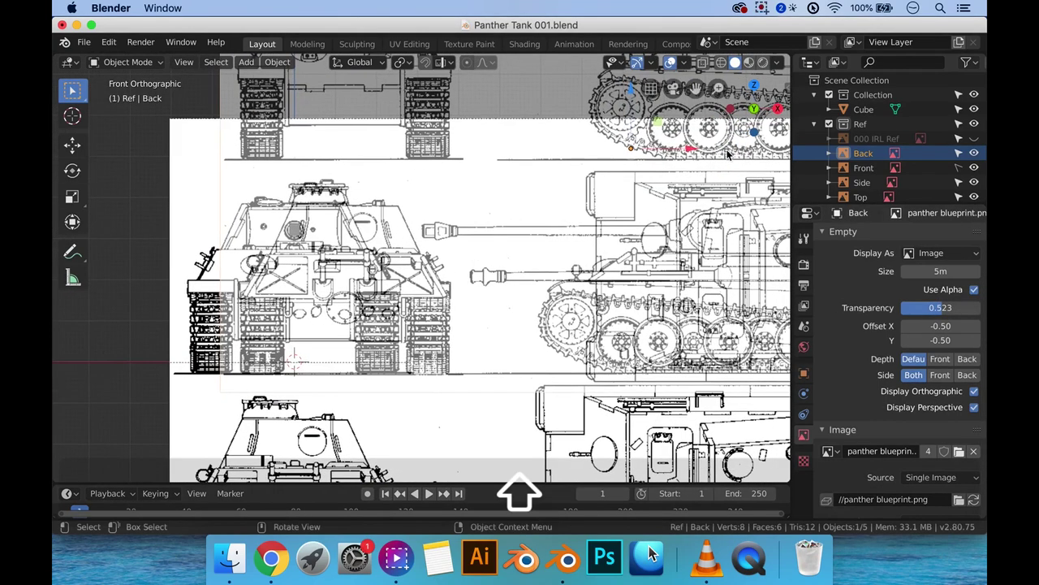
{"action": "scroll", "coordinate": [700, 176], "scroll_direction": "up", "scroll_amount": 1}
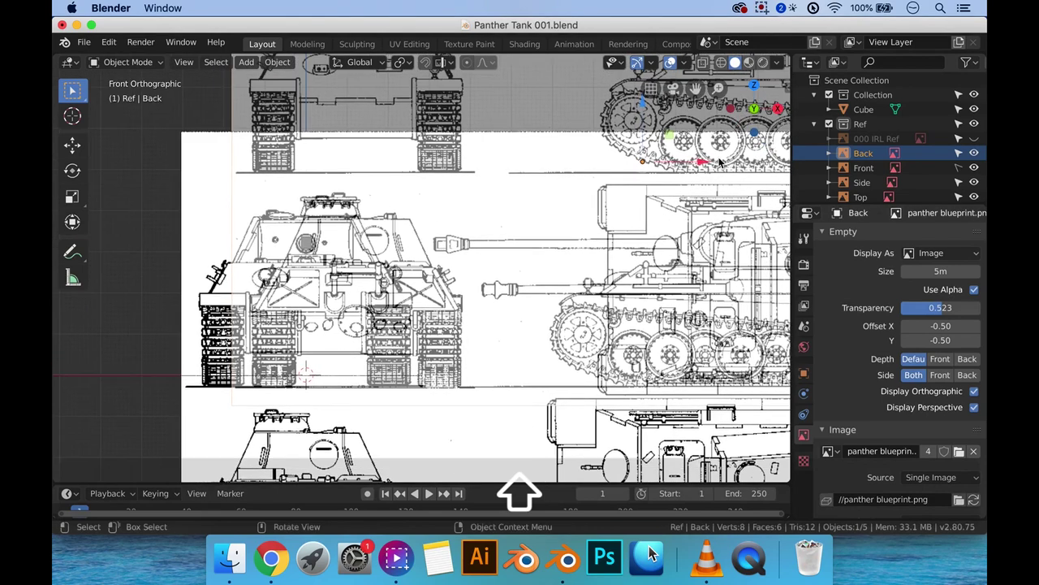
{"action": "key", "text": "g"}
{"action": "key", "text": "x"}
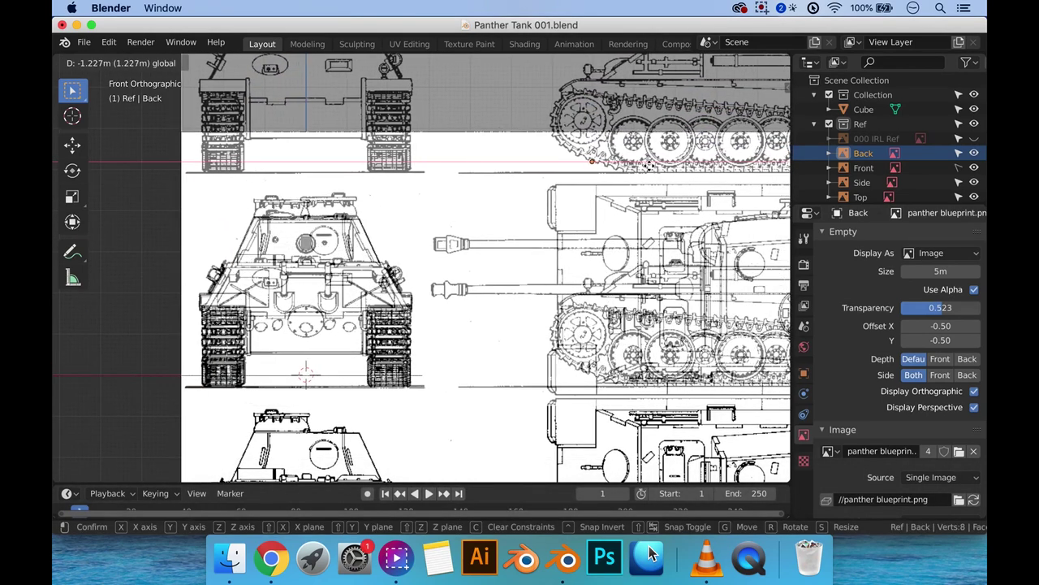
{"action": "left_click", "coordinate": [648, 165]}
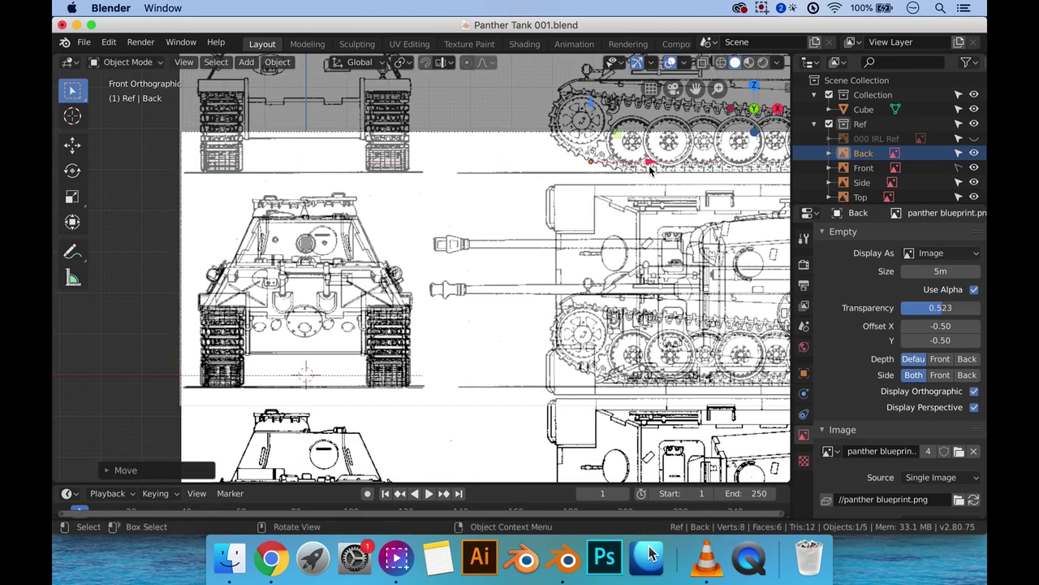
Step: Nudge the Back image upward in moves of about 0.018 m to match the Front image's ground line and turn off its alpha
{"action": "key", "text": "g"}
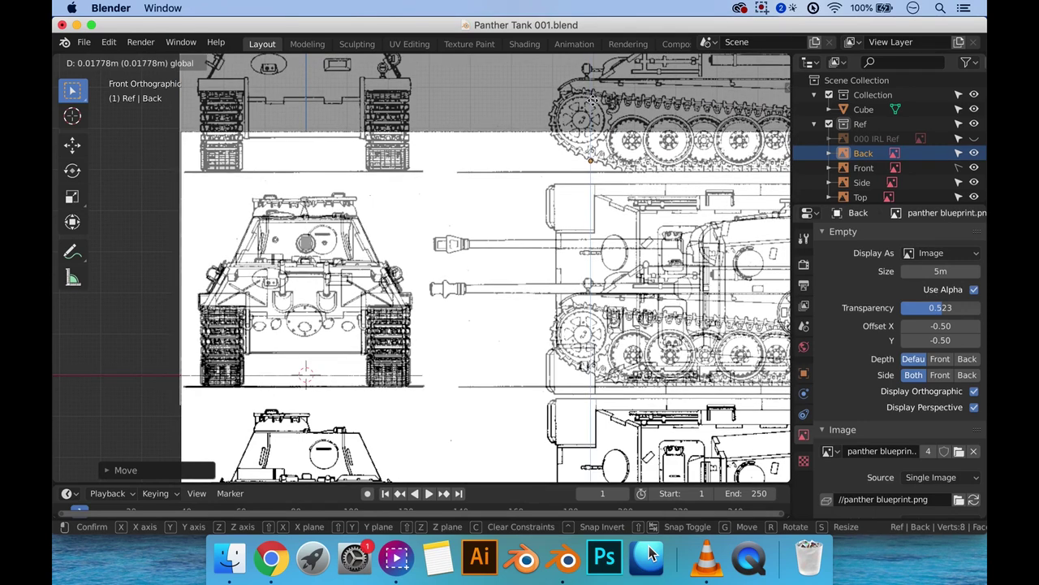
{"action": "left_click", "coordinate": [593, 101]}
{"action": "key", "text": "g"}
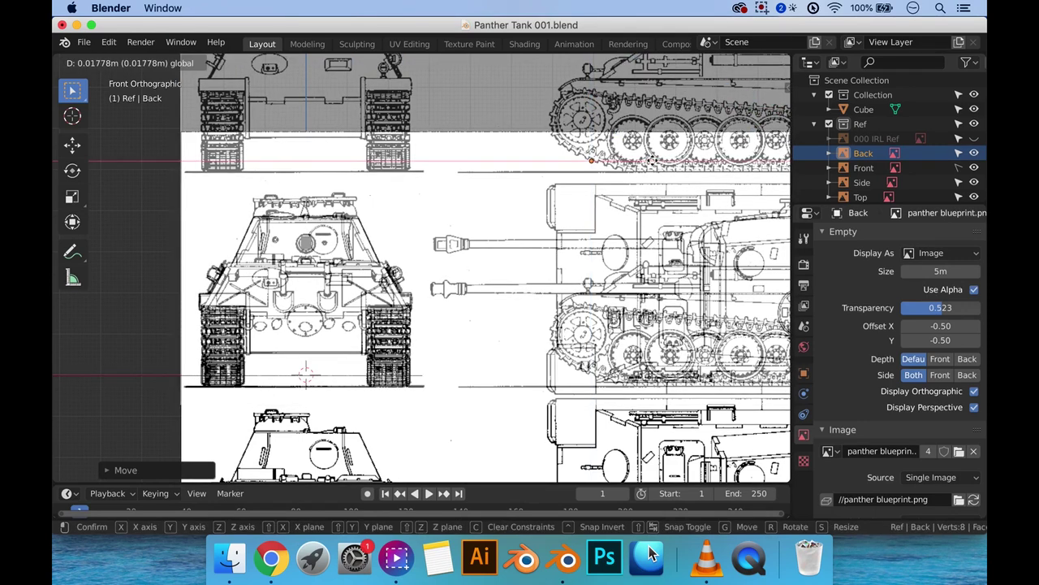
{"action": "left_click", "coordinate": [652, 159]}
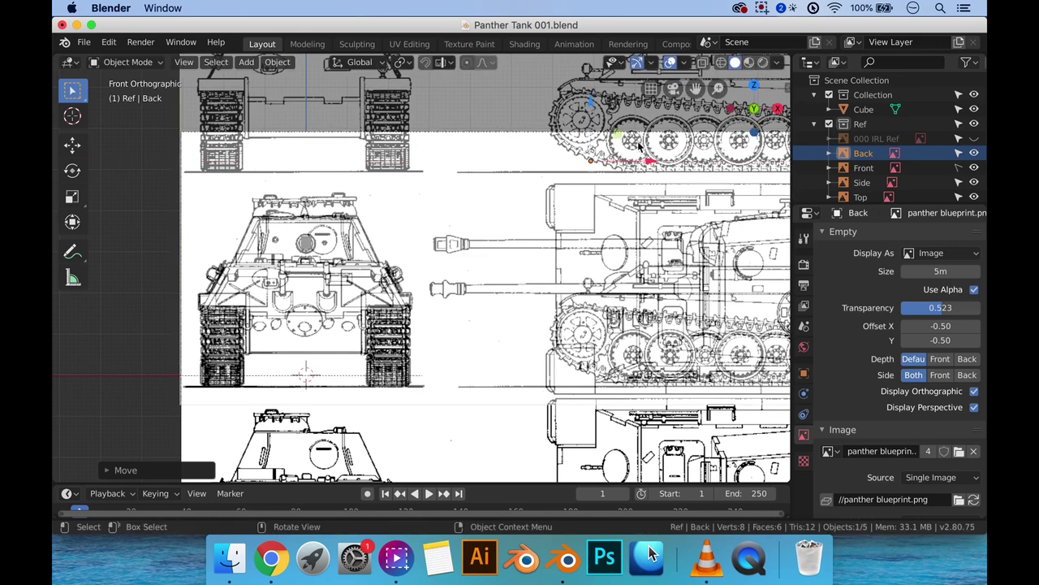
{"action": "key", "text": "g"}
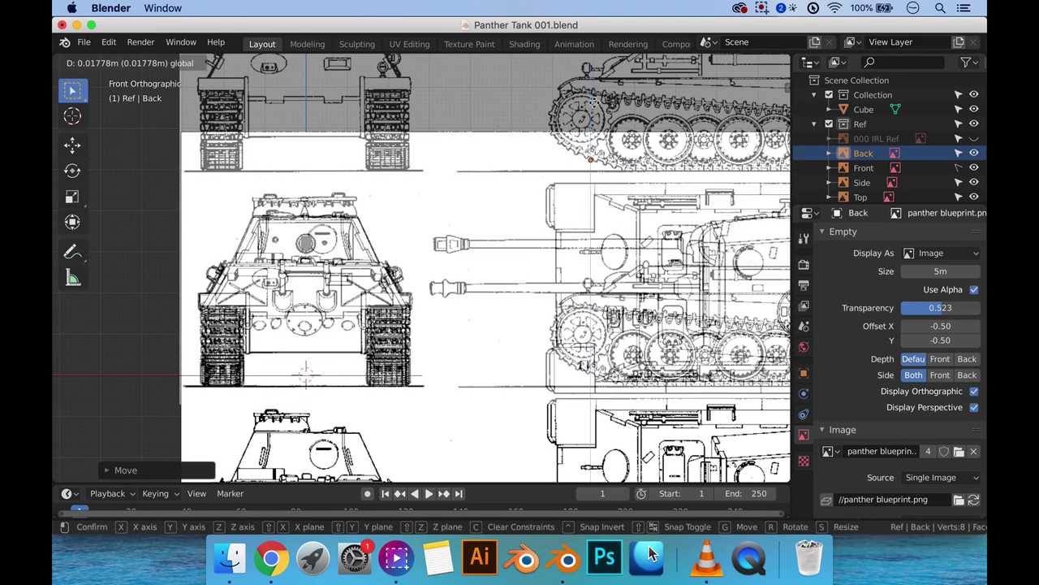
{"action": "left_click", "coordinate": [593, 102]}
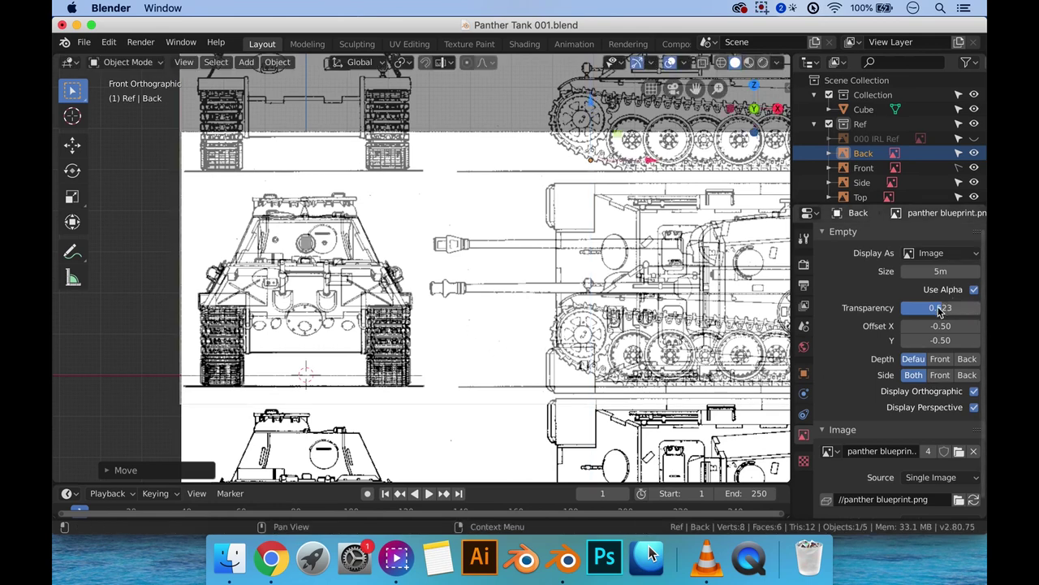
{"action": "left_click", "coordinate": [975, 290]}
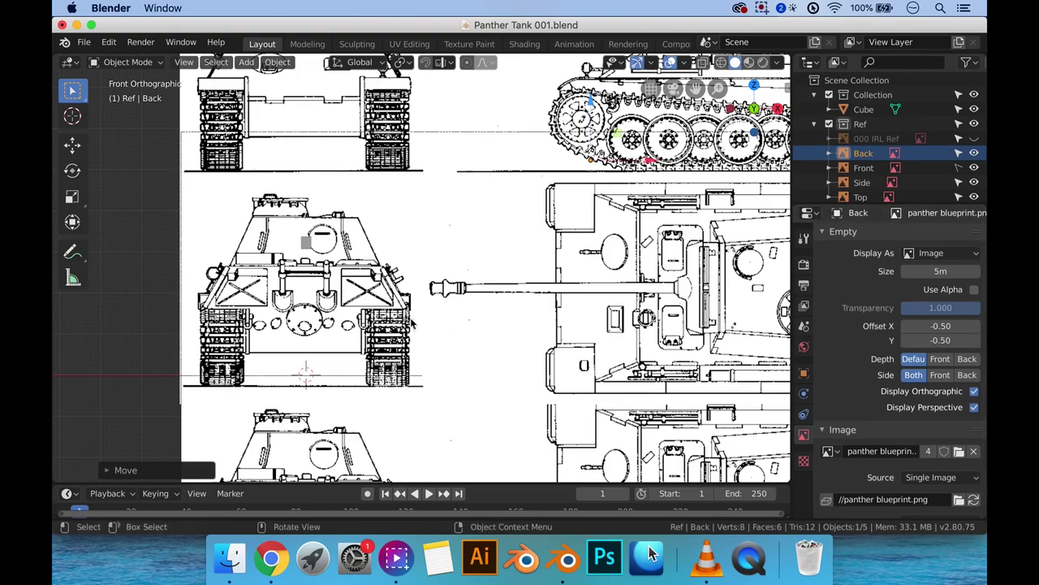
Step: Examine the arrangement of the blueprint images in perspective, front and back views
{"action": "scroll", "coordinate": [390, 323], "scroll_direction": "down", "scroll_amount": 2}
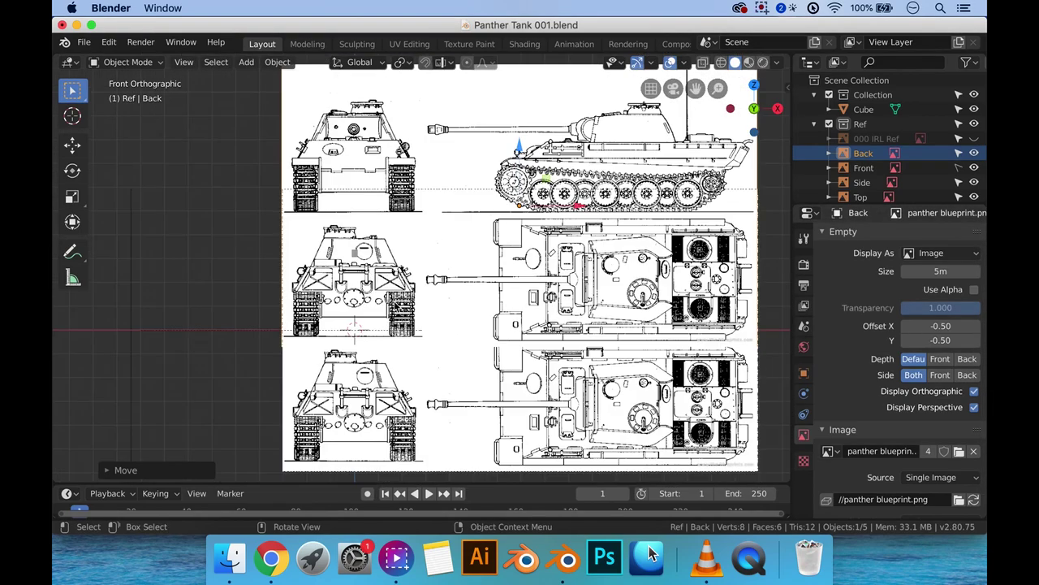
{"action": "scroll", "coordinate": [398, 313], "scroll_direction": "down", "scroll_amount": 2}
{"action": "middle_click_drag", "start_coordinate": [398, 313], "coordinate": [226, 296]}
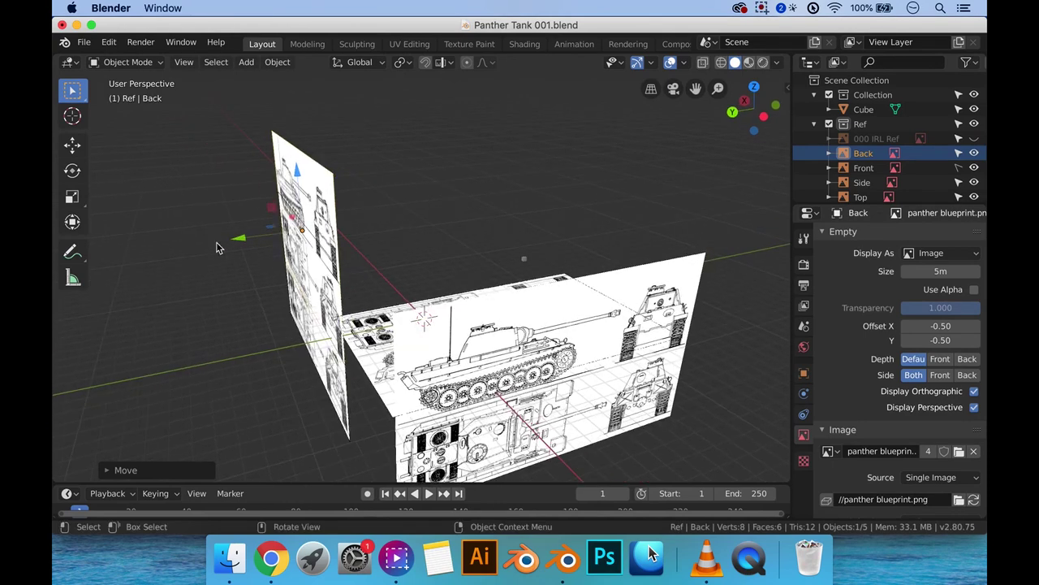
{"action": "middle_click_drag", "start_coordinate": [241, 242], "coordinate": [520, 300]}
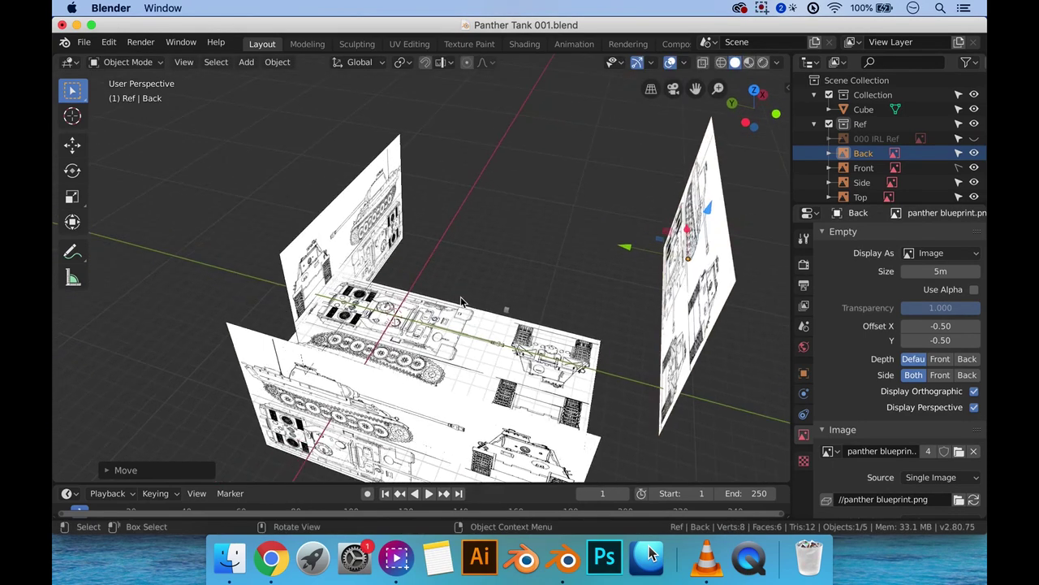
{"action": "key", "text": "1"}
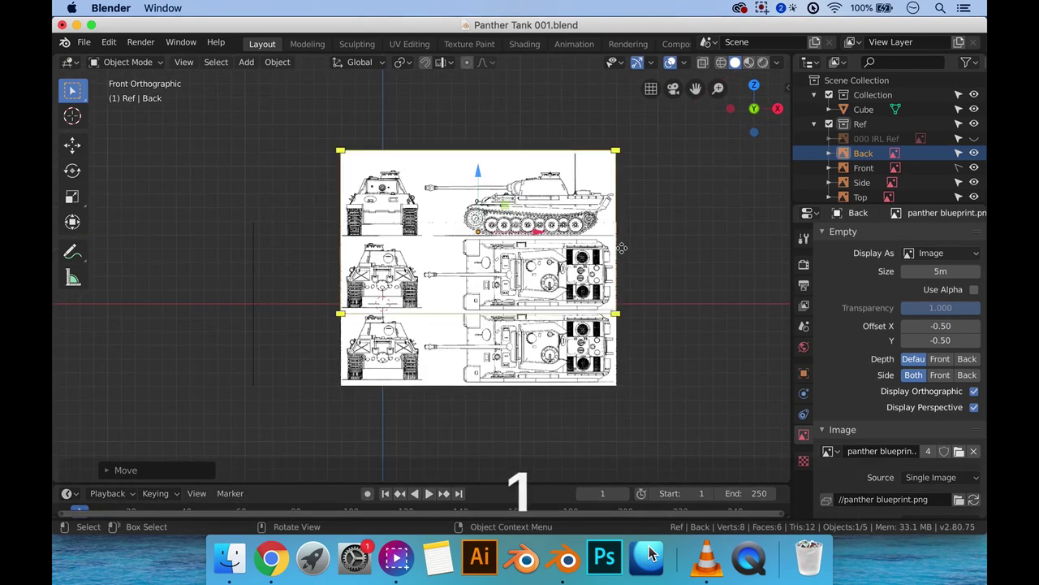
{"action": "key", "text": "3"}
{"action": "key", "text": "1"}
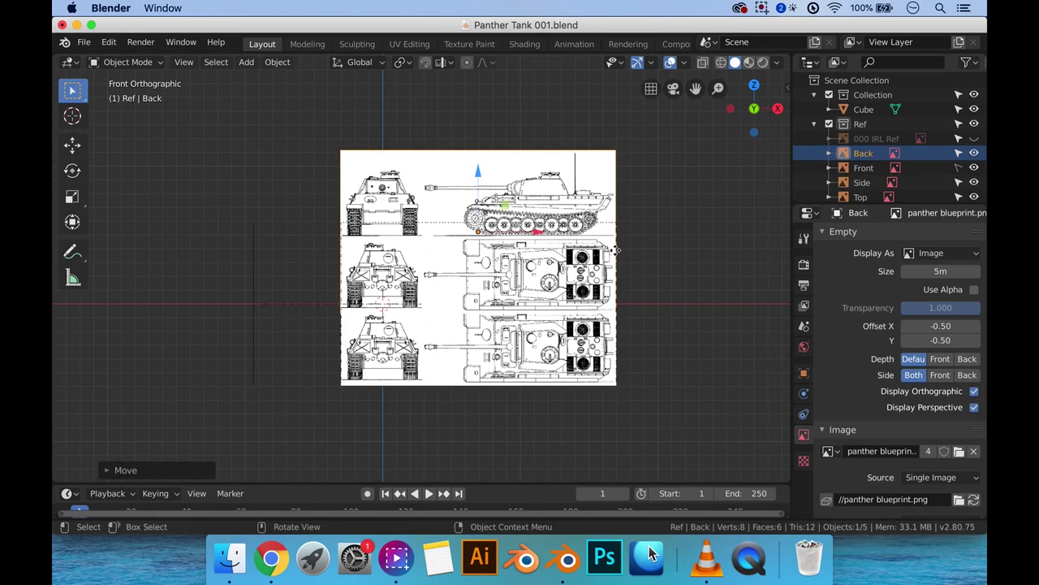
{"action": "key", "text": "9"}
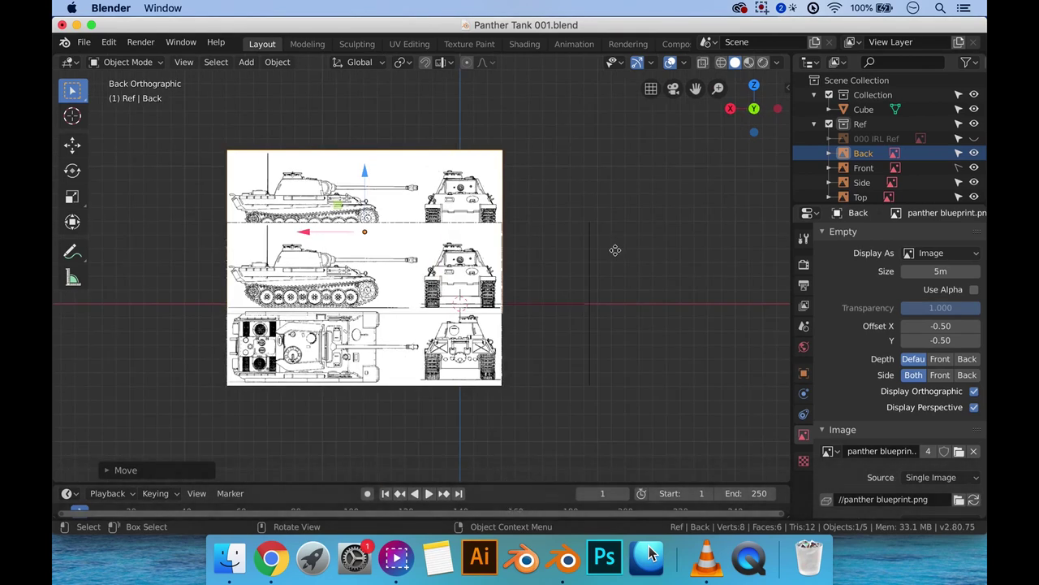
{"action": "key", "text": "1"}
{"action": "key", "text": "9"}
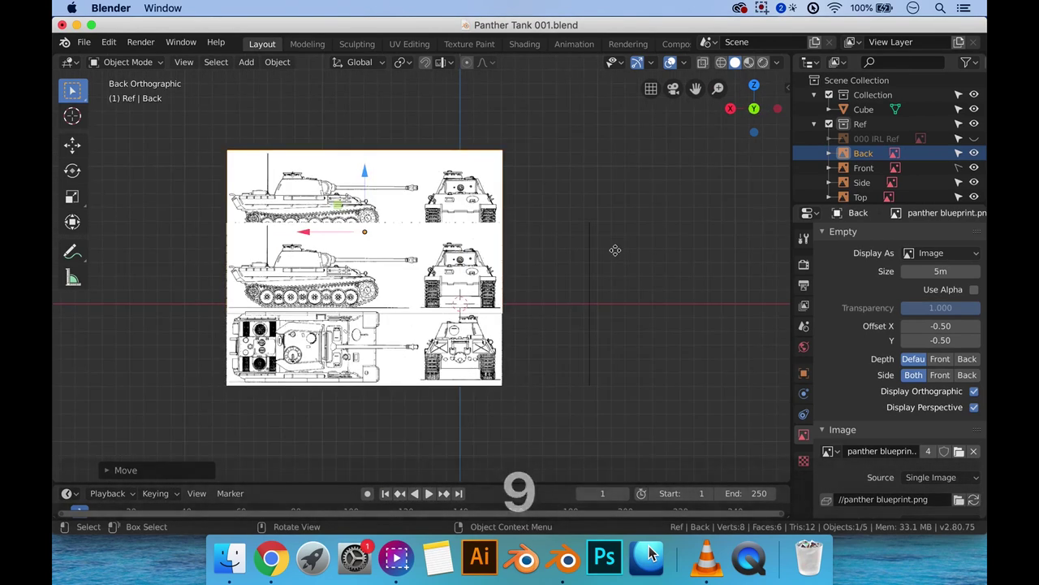
{"action": "key", "text": "9"}
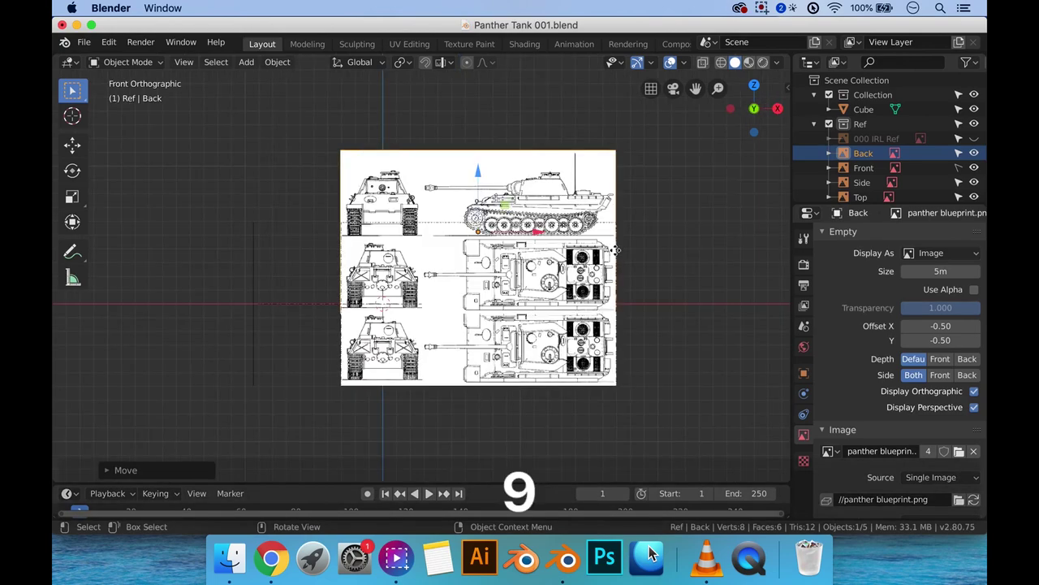
Step: Unhide the 000 IRL Ref image in the Ref collection
{"action": "middle_click_drag", "start_coordinate": [669, 240], "coordinate": [595, 265]}
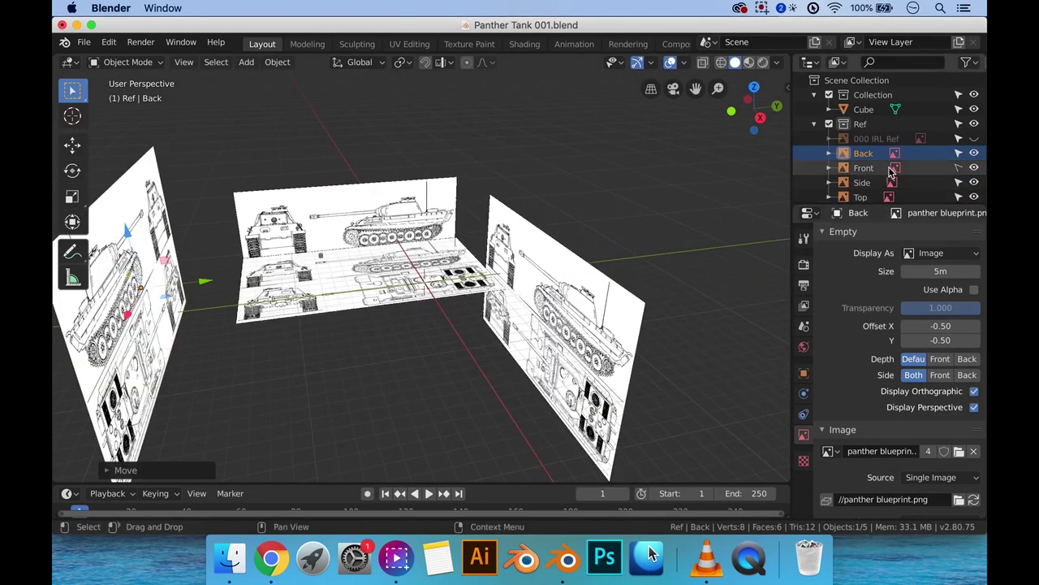
{"action": "left_click", "coordinate": [974, 140]}
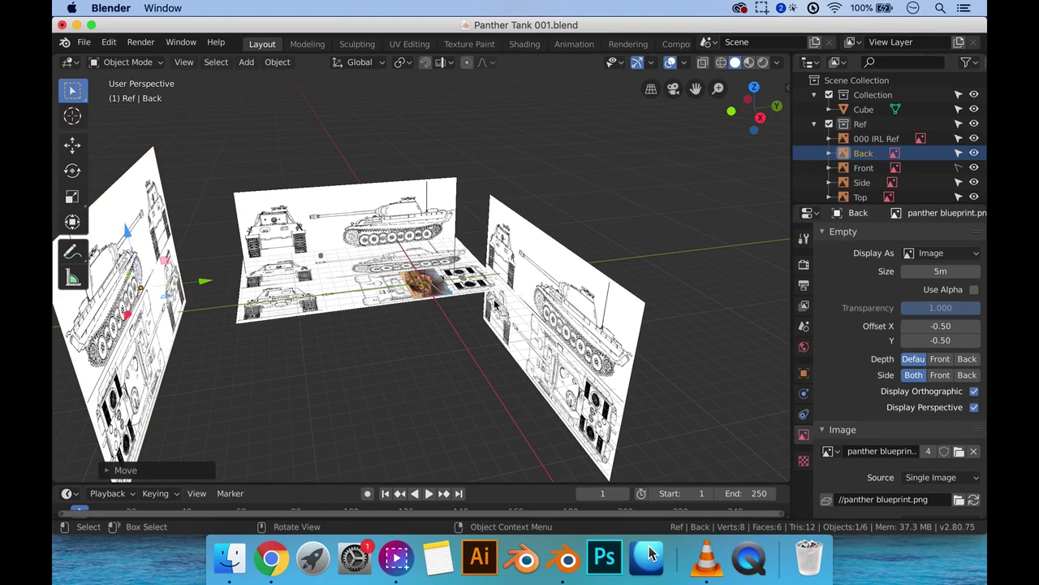
Step: Select the 000 IRL Ref image and set its scale to 4 in X and Y
{"action": "left_click", "coordinate": [433, 297]}
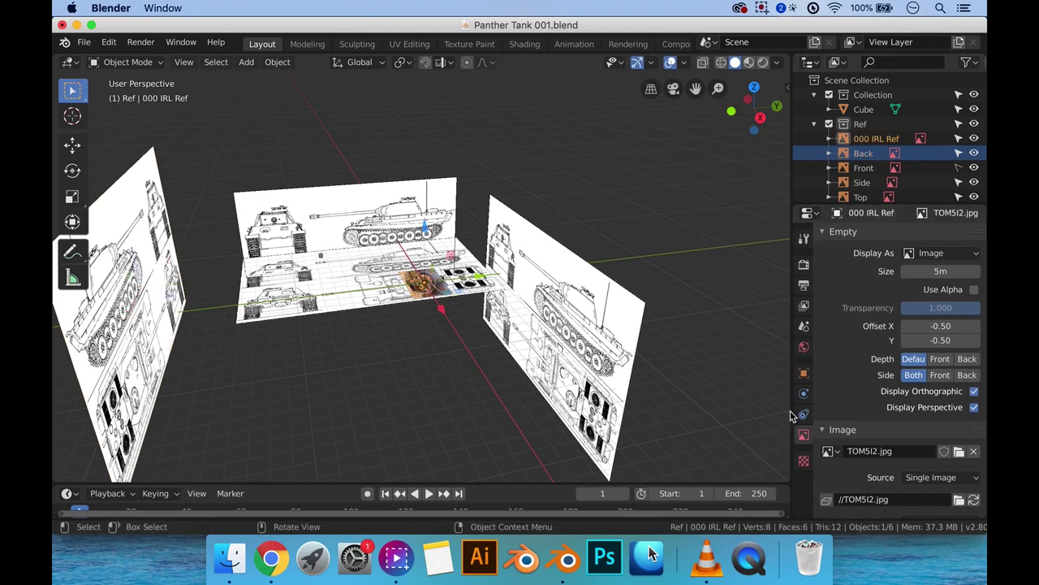
{"action": "left_click", "coordinate": [804, 373]}
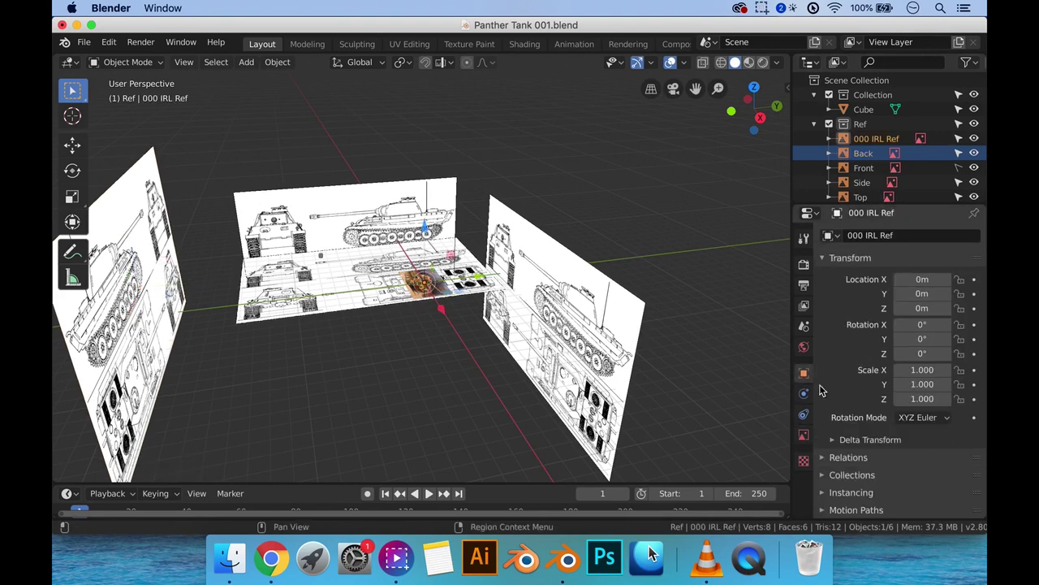
{"action": "left_click", "coordinate": [924, 370]}
{"action": "type", "text": "4"}
{"action": "key", "text": "Return"}
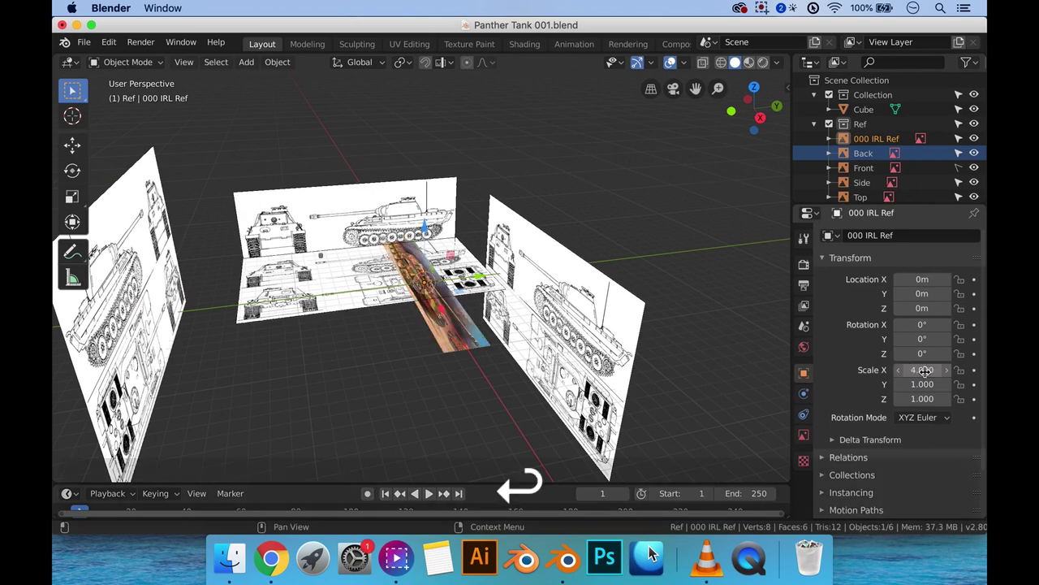
{"action": "left_click", "coordinate": [928, 384]}
{"action": "type", "text": "4"}
{"action": "key", "text": "Return"}
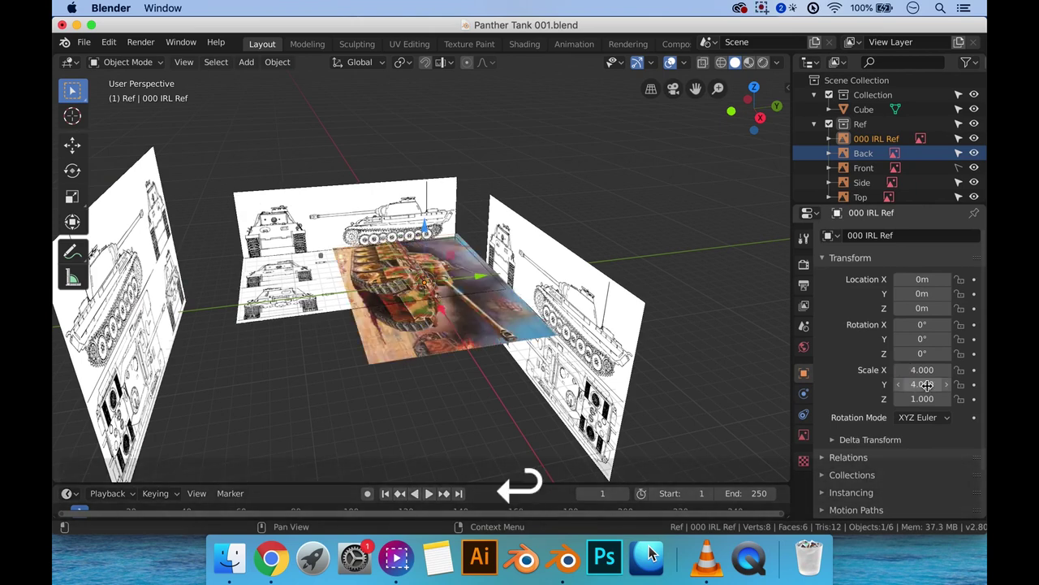
Step: Raise the 000 IRL Ref image to about 10.2 m in Z and shift it back to about -22 m in X
{"action": "left_click_drag", "start_coordinate": [423, 226], "coordinate": [461, 153]}
{"action": "scroll", "coordinate": [460, 152], "scroll_direction": "down", "scroll_amount": 2}
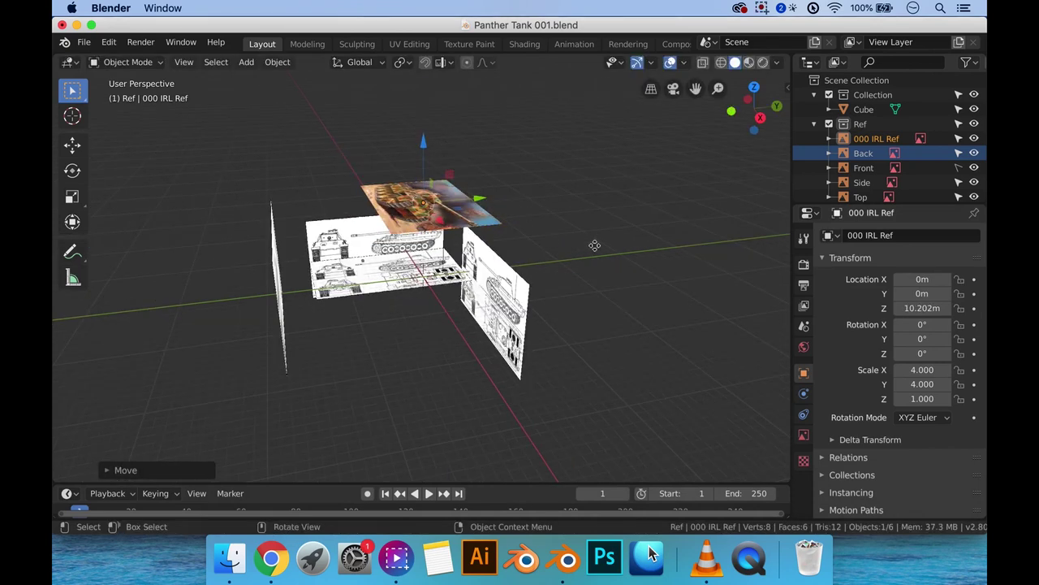
{"action": "key", "text": "g"}
{"action": "key", "text": "x"}
{"action": "left_click", "coordinate": [499, 174]}
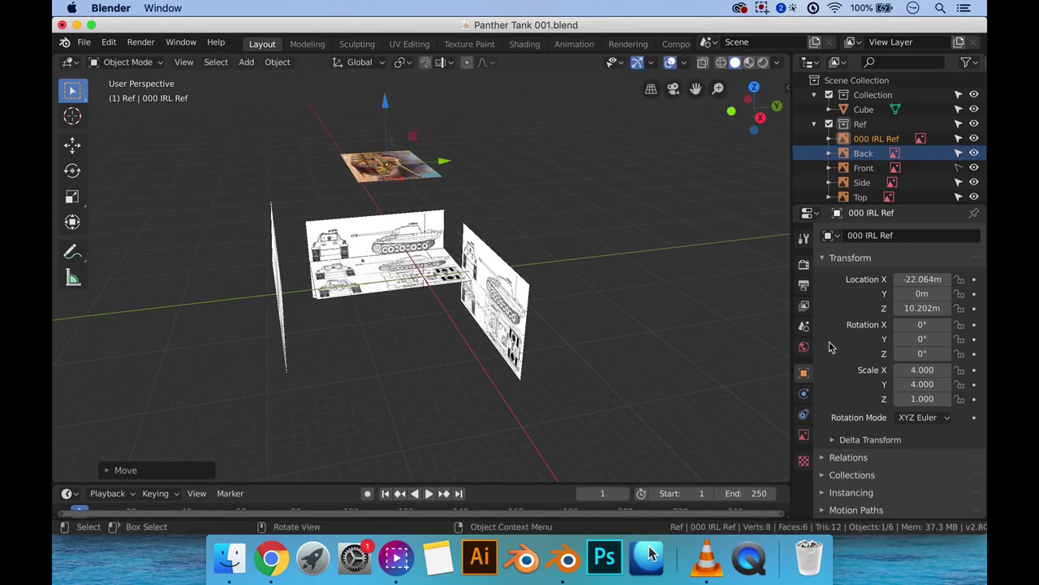
Step: Rotate the 000 IRL Ref image 90° about Z and 90° about X
{"action": "double_click", "coordinate": [915, 355]}
{"action": "type", "text": "90"}
{"action": "key", "text": "Return"}
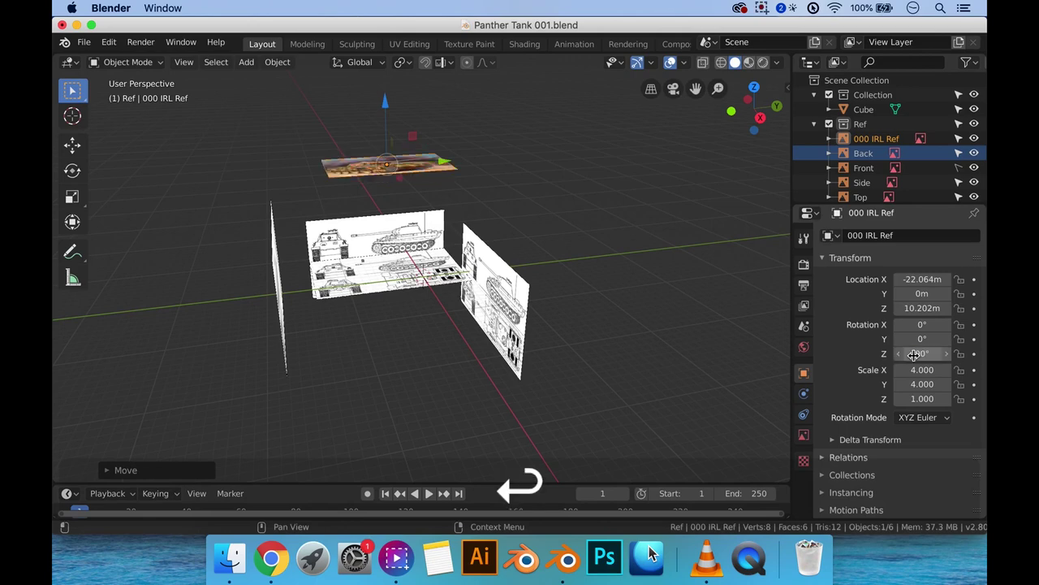
{"action": "double_click", "coordinate": [927, 326]}
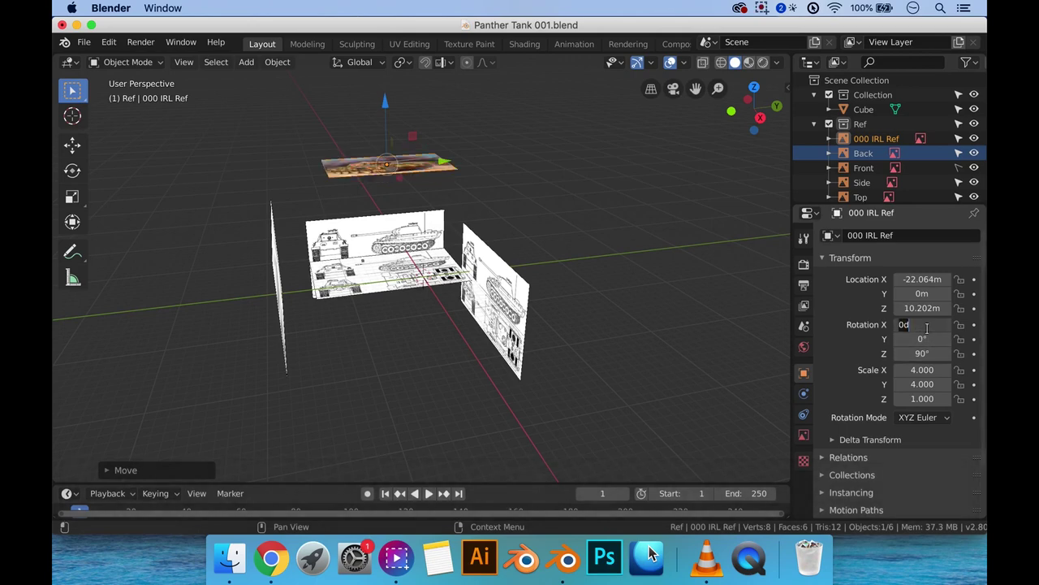
{"action": "type", "text": "90"}
{"action": "key", "text": "Return"}
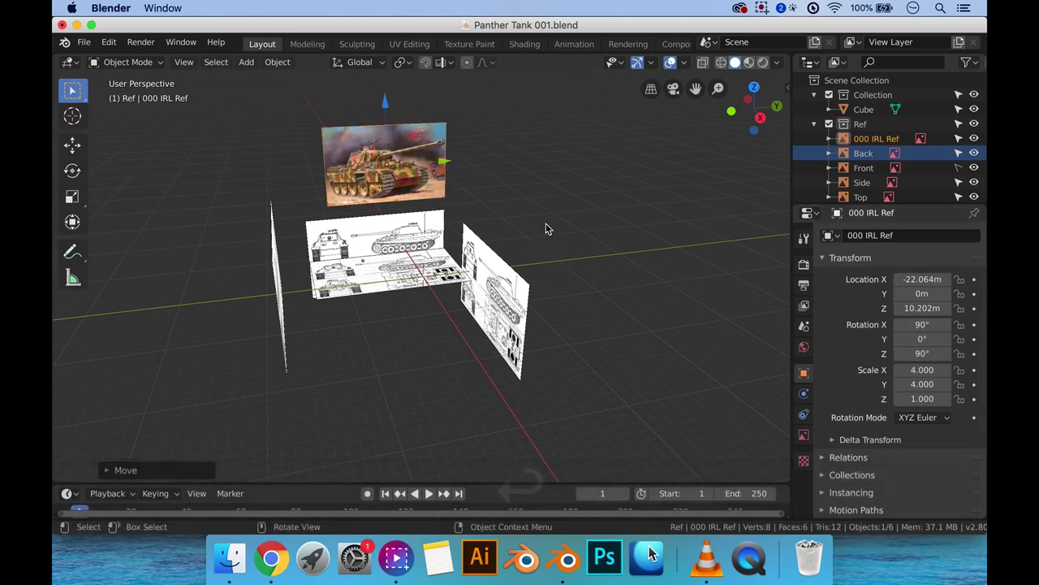
Step: Raise the 000 IRL Ref image to about 13.3 m in Z and shift it to about 3.6 m in Y
{"action": "mouse_move", "coordinate": [529, 238]}
{"action": "middle_mouse_down"}
{"action": "mouse_move", "coordinate": [512, 214]}
{"action": "mouse_move", "coordinate": [520, 223]}
{"action": "middle_mouse_up"}
{"action": "scroll", "coordinate": [519, 222], "scroll_direction": "up", "scroll_amount": 3}
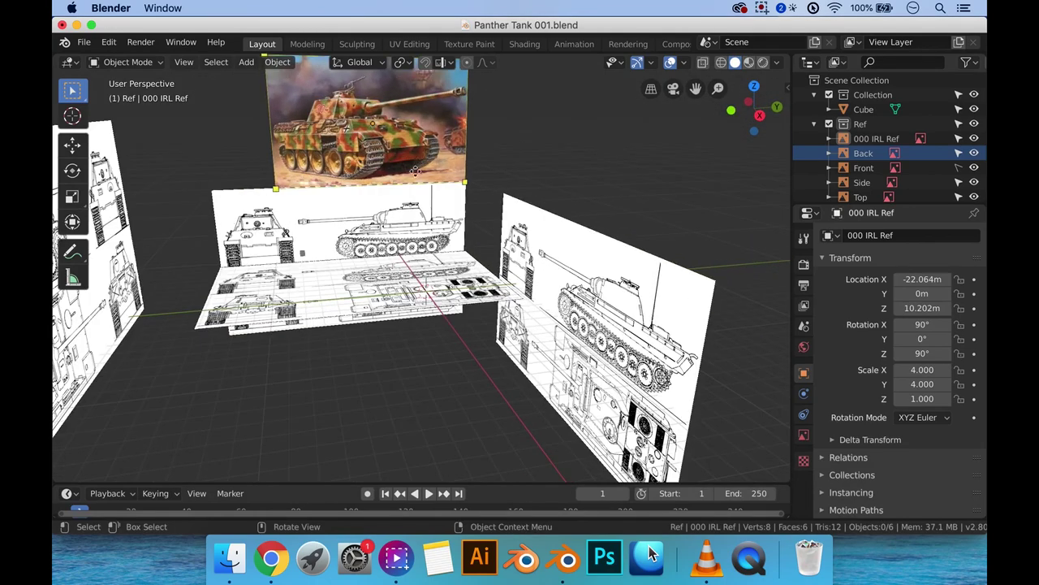
{"action": "middle_click_drag", "start_coordinate": [418, 150], "coordinate": [439, 243], "text": "shift"}
{"action": "left_click", "coordinate": [355, 244]}
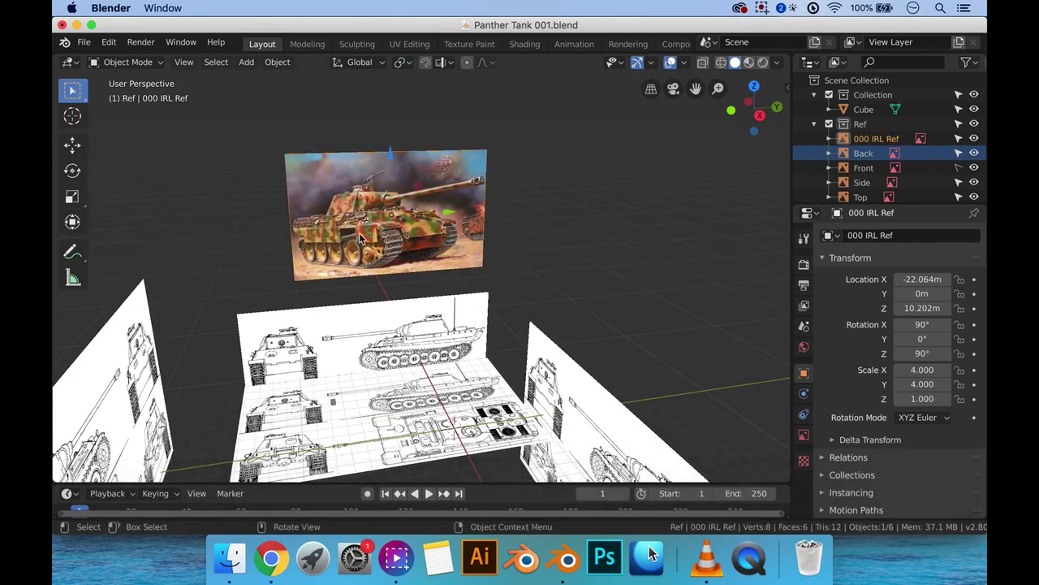
{"action": "left_click_drag", "start_coordinate": [393, 156], "coordinate": [390, 122]}
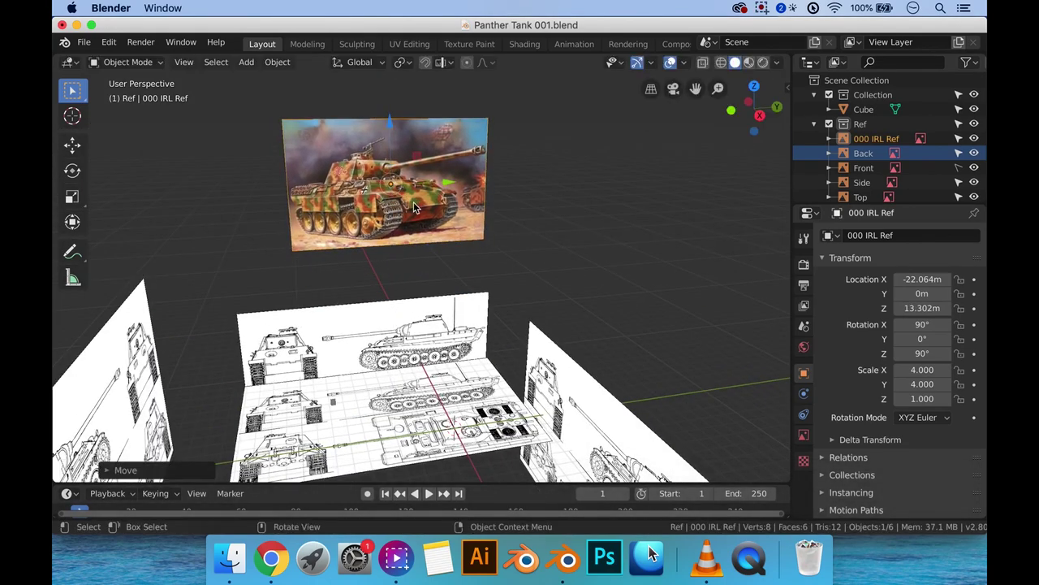
{"action": "middle_click_drag", "start_coordinate": [409, 210], "coordinate": [453, 174]}
{"action": "left_click_drag", "start_coordinate": [453, 174], "coordinate": [469, 264]}
{"action": "middle_click_drag", "start_coordinate": [468, 265], "coordinate": [524, 253]}
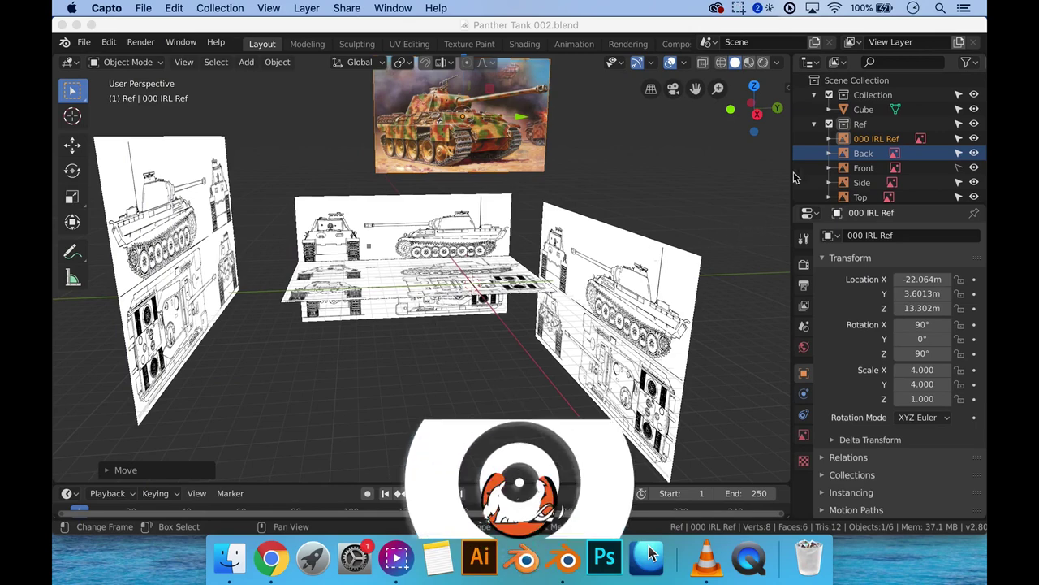
Step: Rename the Ref collection as "000. Ref"
{"action": "left_click", "coordinate": [861, 127]}
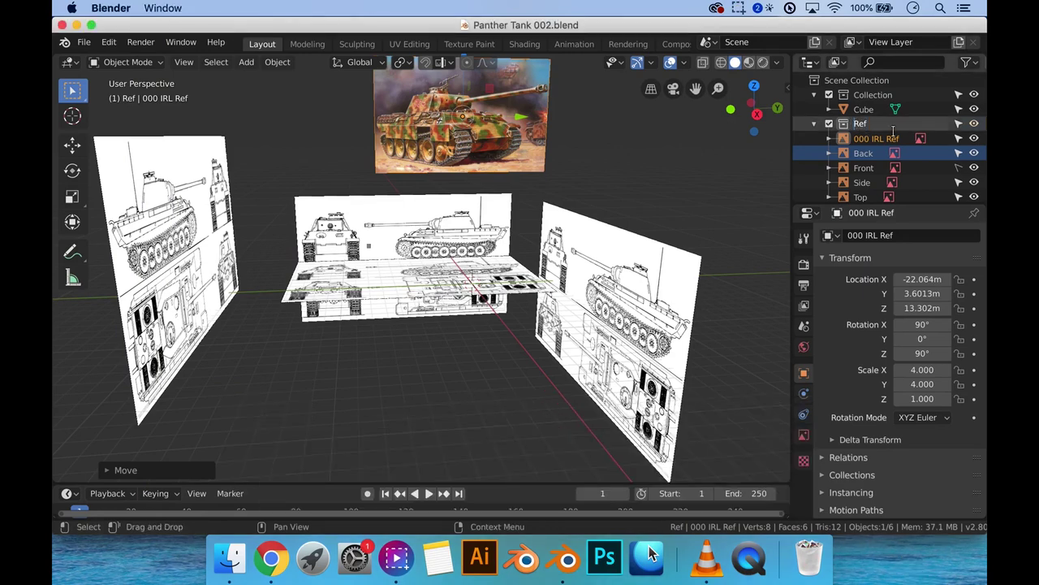
{"action": "type", "text": "000"}
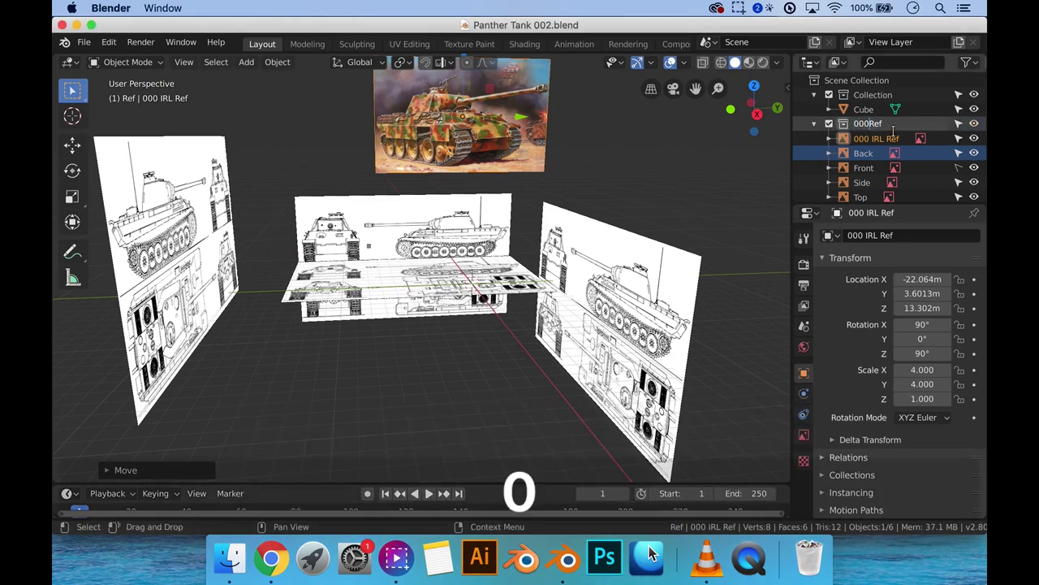
{"action": "type", "text": "."}
{"action": "key", "text": "Return"}
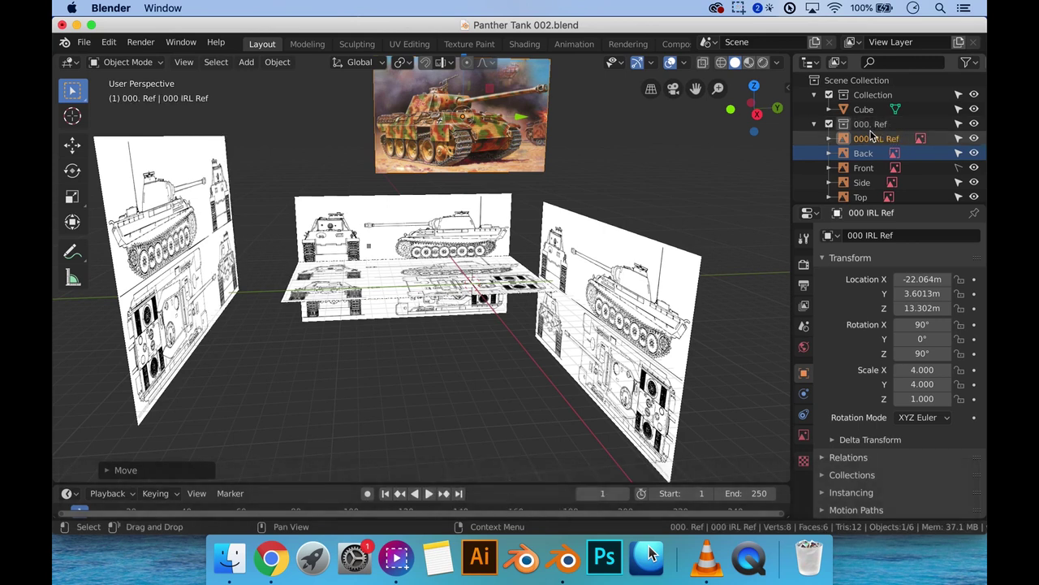
Step: Collapse both collections and place the 000. Ref collection above Collection
{"action": "left_click", "coordinate": [815, 124]}
{"action": "left_click", "coordinate": [815, 94]}
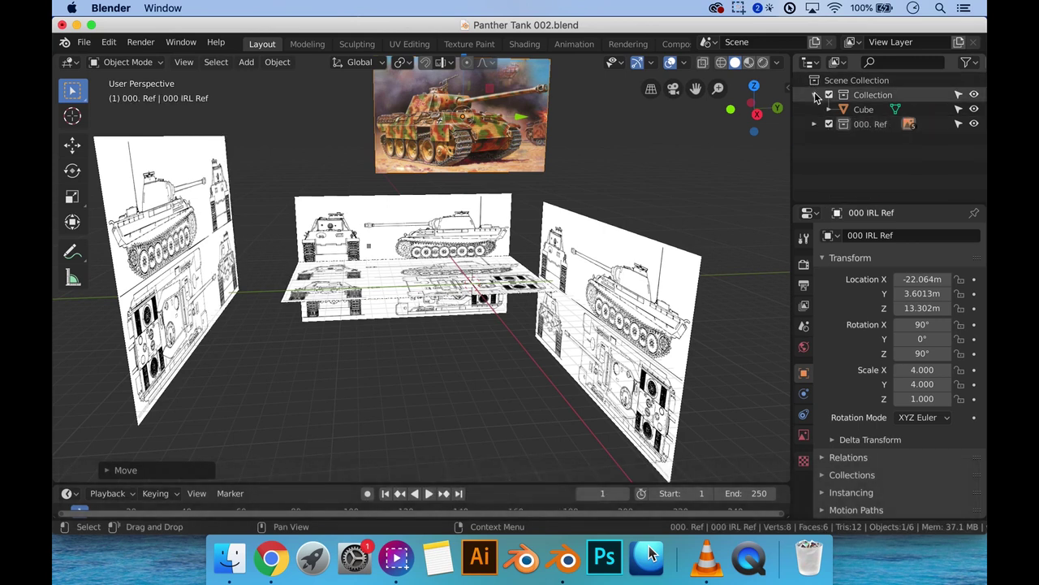
{"action": "left_click_drag", "start_coordinate": [858, 109], "coordinate": [862, 91]}
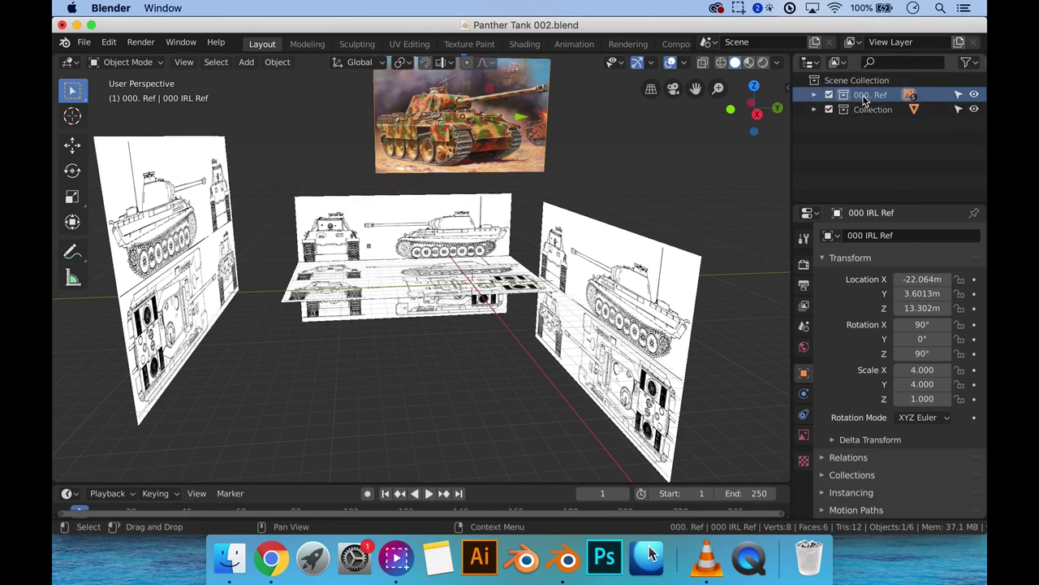
Step: Make the whole 000. Ref collection unselectable and hide its Back image, leaving the collection collapsed
{"action": "left_click", "coordinate": [816, 110]}
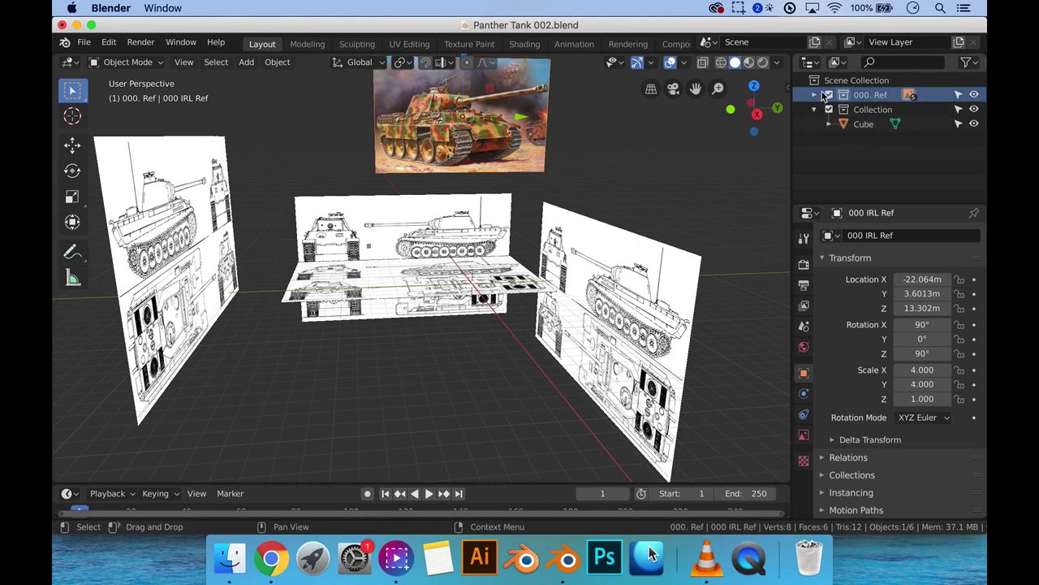
{"action": "left_click", "coordinate": [815, 95]}
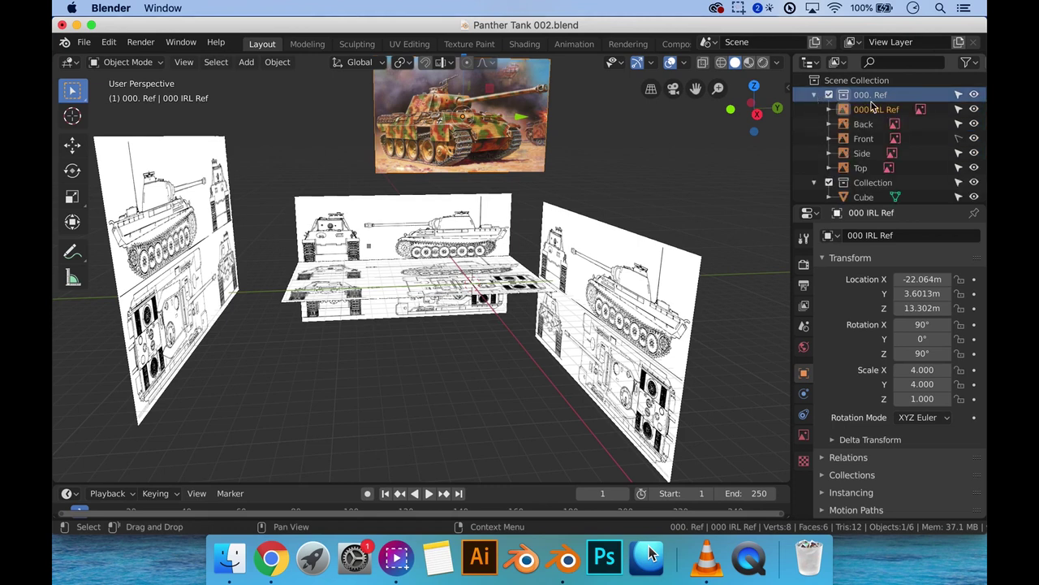
{"action": "left_click", "coordinate": [959, 95]}
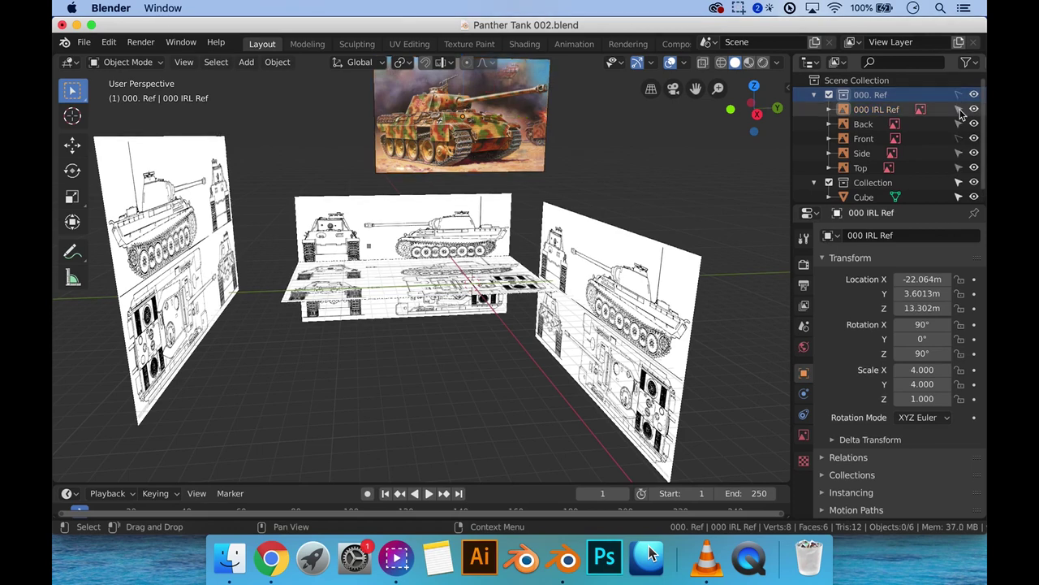
{"action": "left_click", "coordinate": [959, 95]}
{"action": "left_click", "coordinate": [959, 95]}
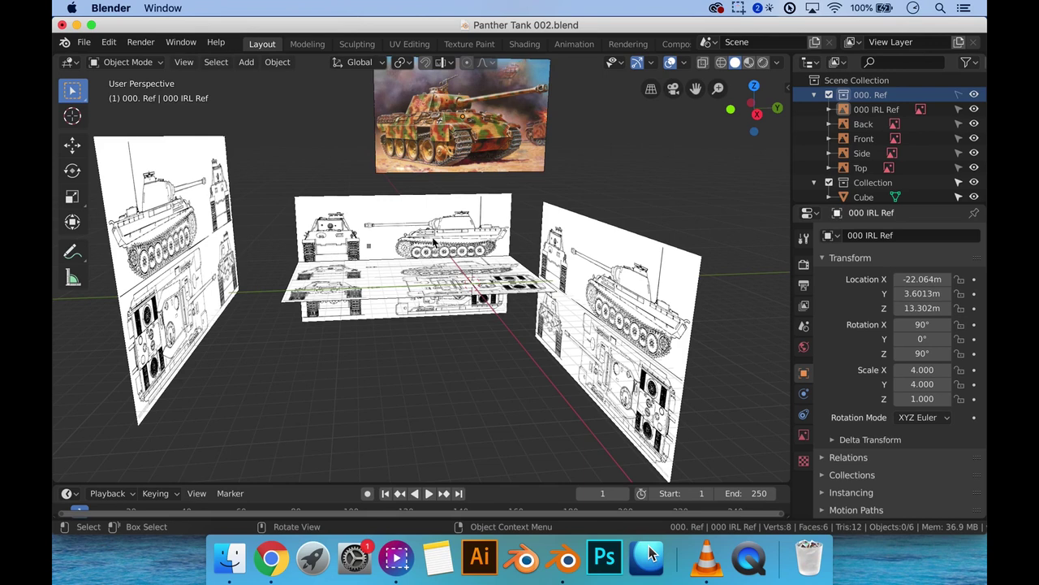
{"action": "left_click", "coordinate": [975, 126]}
{"action": "left_click", "coordinate": [815, 95]}
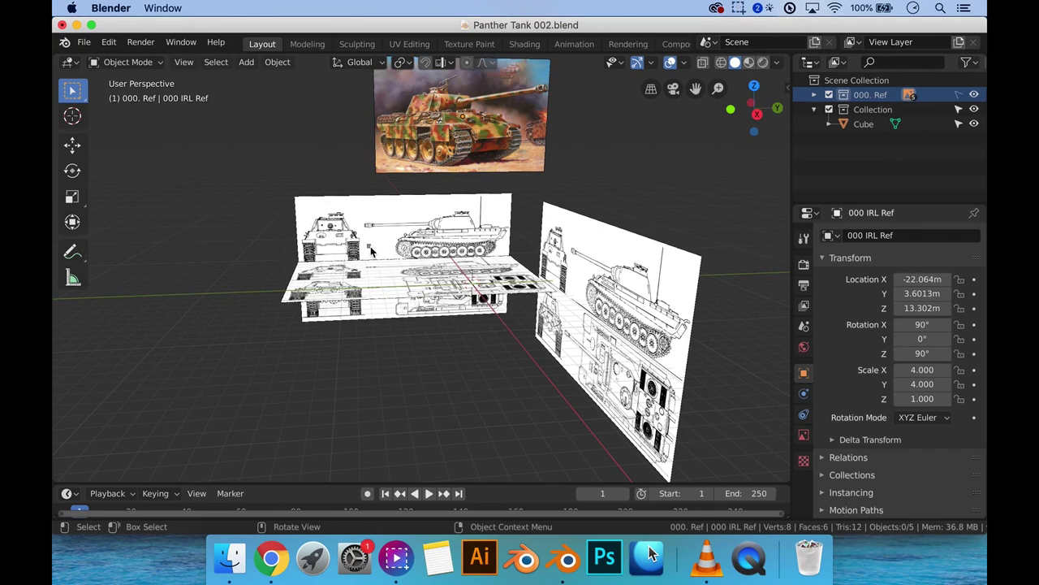
Step: In the right view, nudge the cube about 0.044 m in Y to line up with the gun's muzzle end
{"action": "key", "text": "3"}
{"action": "scroll", "coordinate": [361, 262], "scroll_direction": "up", "scroll_amount": 3}
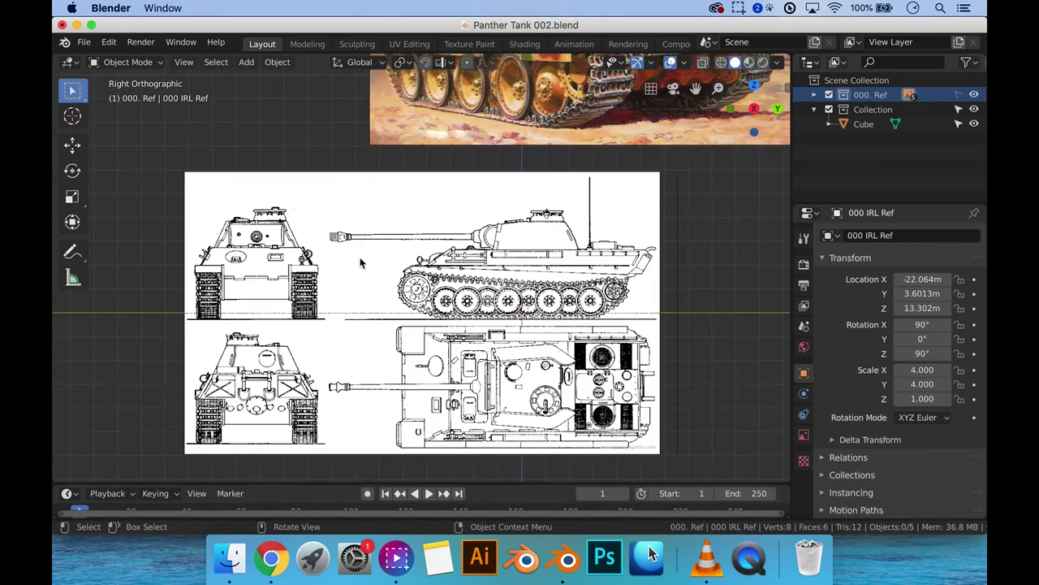
{"action": "left_click", "coordinate": [336, 238]}
{"action": "scroll", "coordinate": [341, 260], "scroll_direction": "up", "scroll_amount": 5}
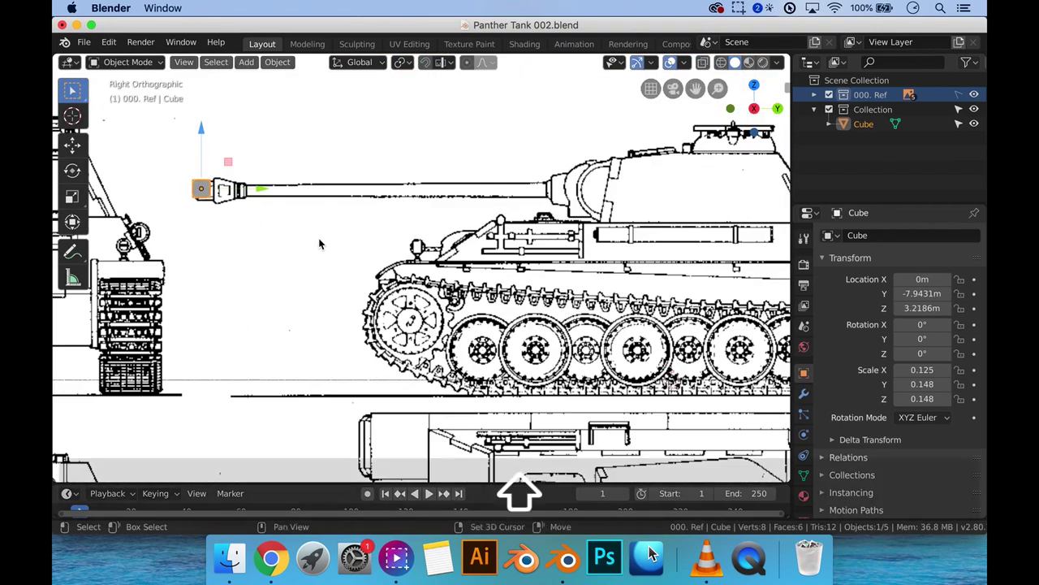
{"action": "middle_click_drag", "start_coordinate": [319, 259], "coordinate": [324, 277], "text": "shift"}
{"action": "scroll", "coordinate": [329, 268], "scroll_direction": "down", "scroll_amount": 3}
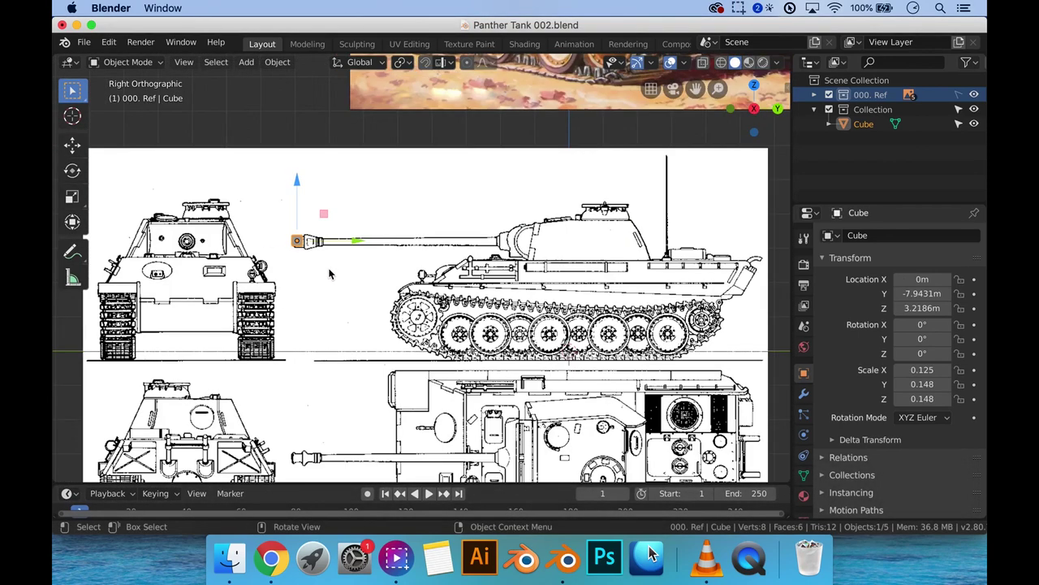
{"action": "scroll", "coordinate": [311, 258], "scroll_direction": "up", "scroll_amount": 2}
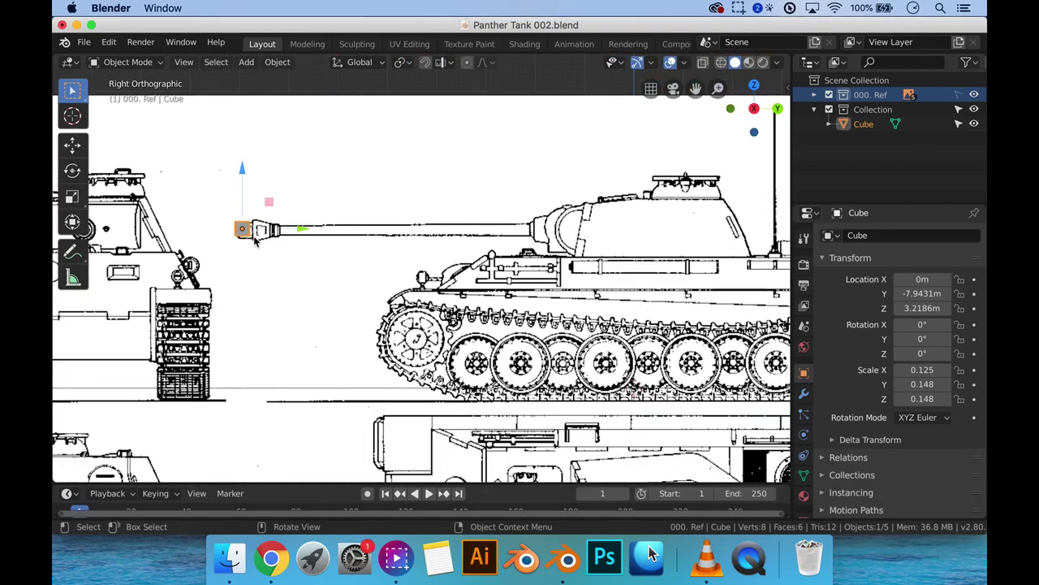
{"action": "key", "text": "g"}
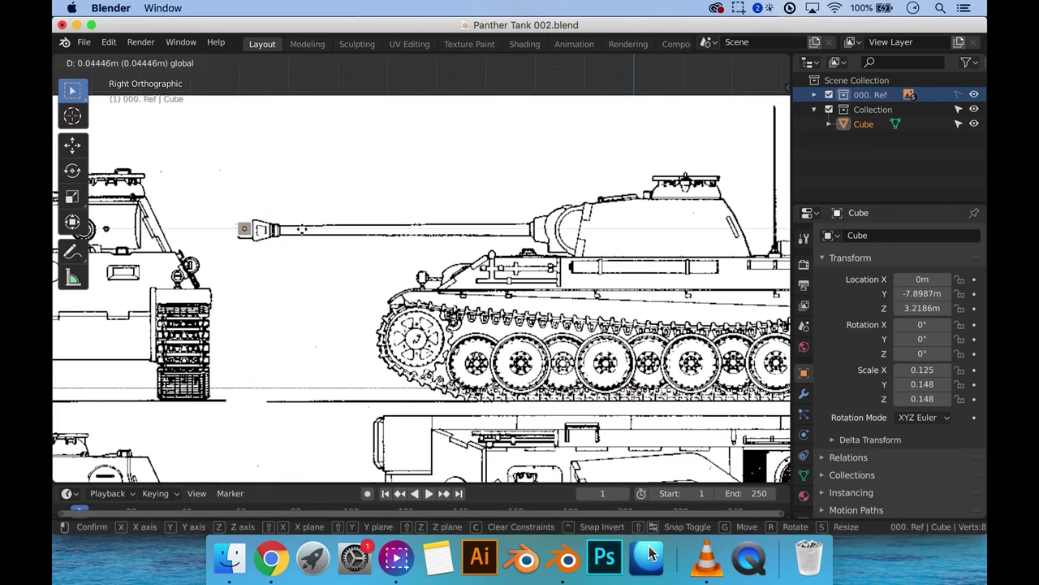
{"action": "left_click", "coordinate": [246, 168]}
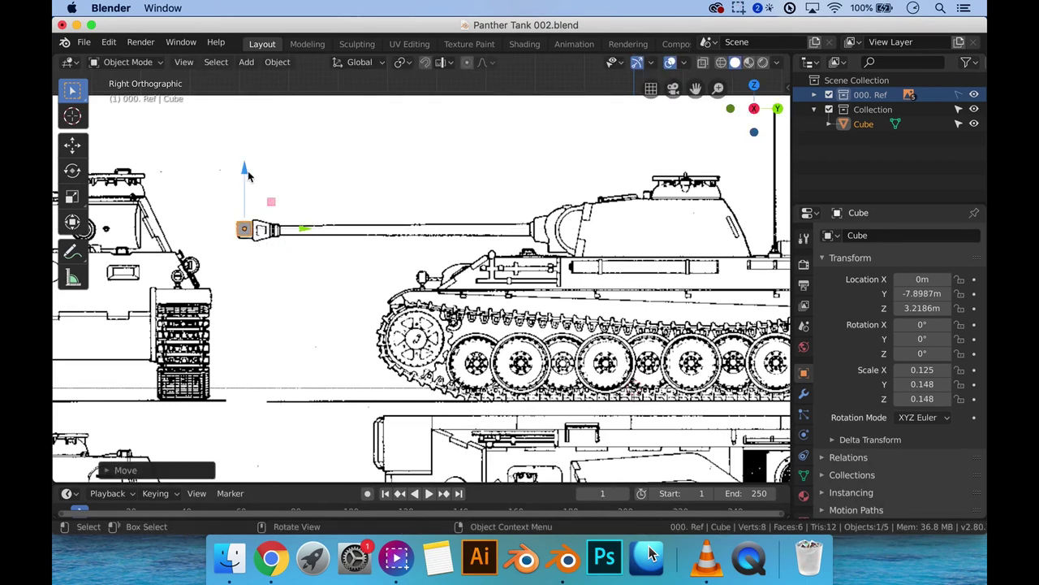
Step: Lower the cube about 0.03 m in Z and check its fit on the gun muzzle in the front view
{"action": "key", "text": "g"}
{"action": "key", "text": "z"}
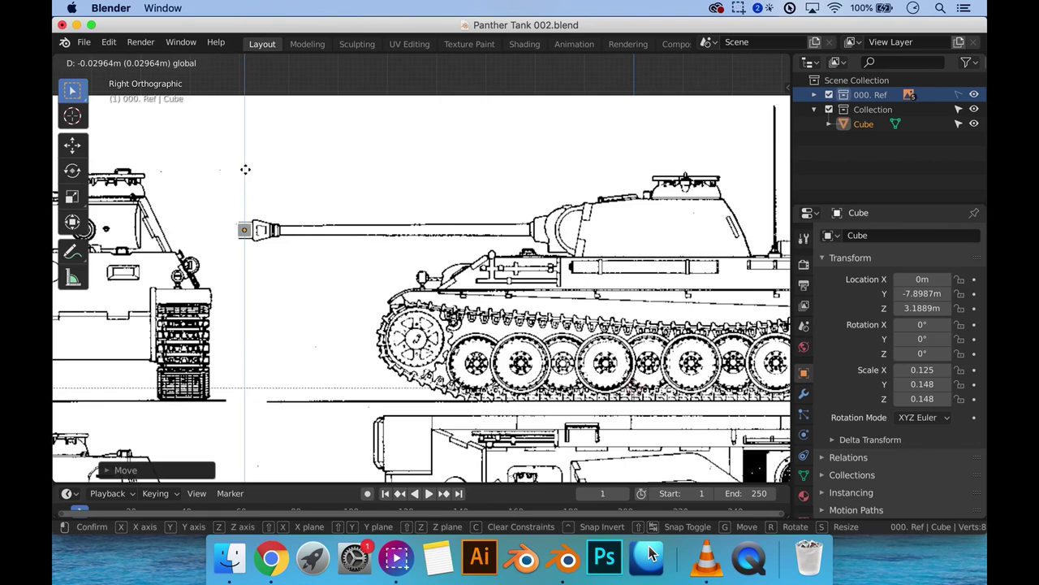
{"action": "left_click", "coordinate": [245, 169]}
{"action": "key", "text": "1"}
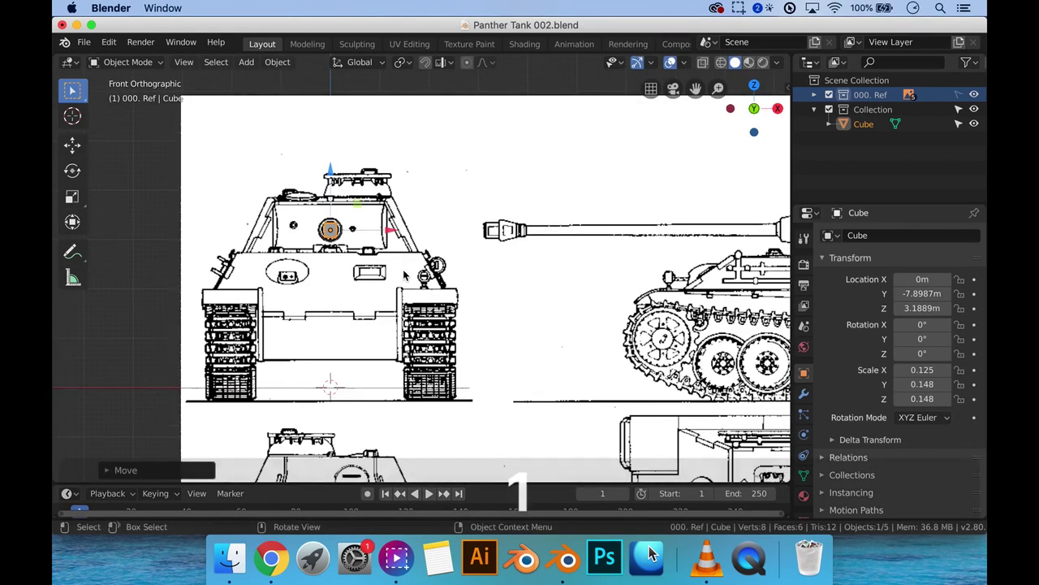
{"action": "scroll", "coordinate": [329, 237], "scroll_direction": "up", "scroll_amount": 4}
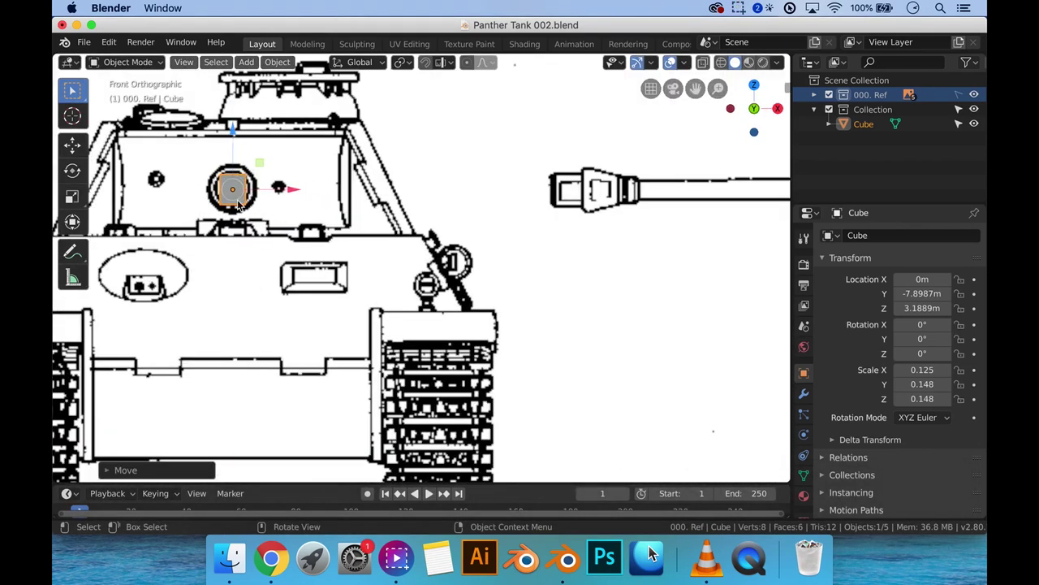
{"action": "key", "text": "3"}
{"action": "scroll", "coordinate": [276, 235], "scroll_direction": "down", "scroll_amount": 5}
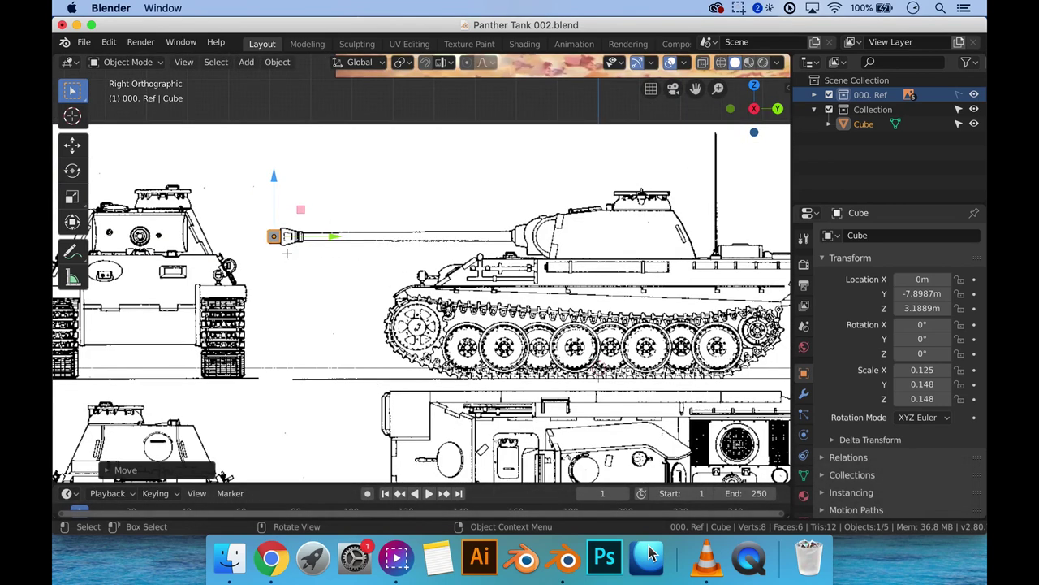
Step: Enter Edit Mode with face selection and wireframe shading, and select the cube's face that points toward the turret
{"action": "key", "text": "Tab"}
{"action": "key", "text": "3"}
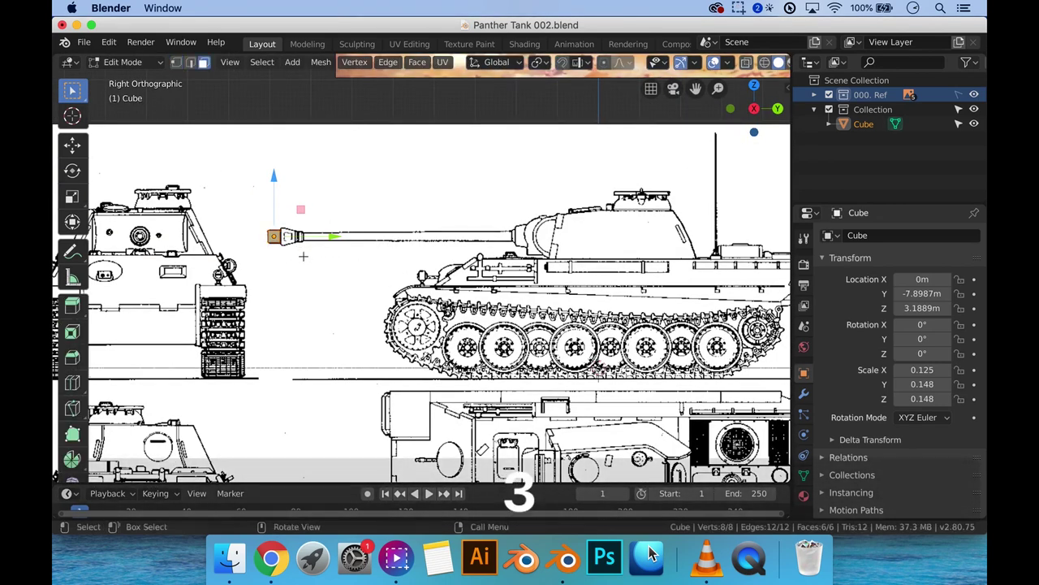
{"action": "key", "text": "z"}
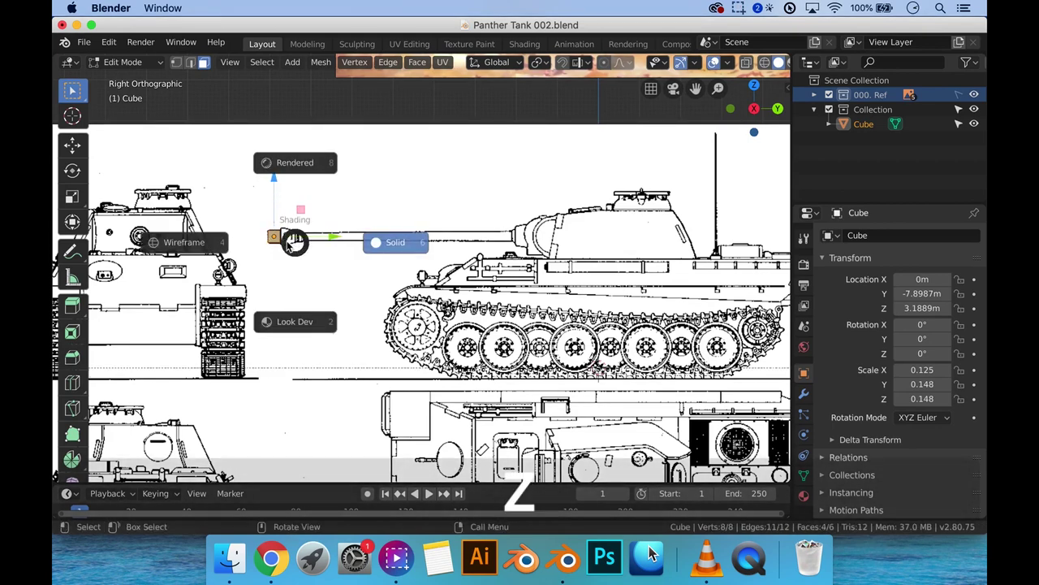
{"action": "left_click", "coordinate": [294, 241]}
{"action": "key", "text": "b"}
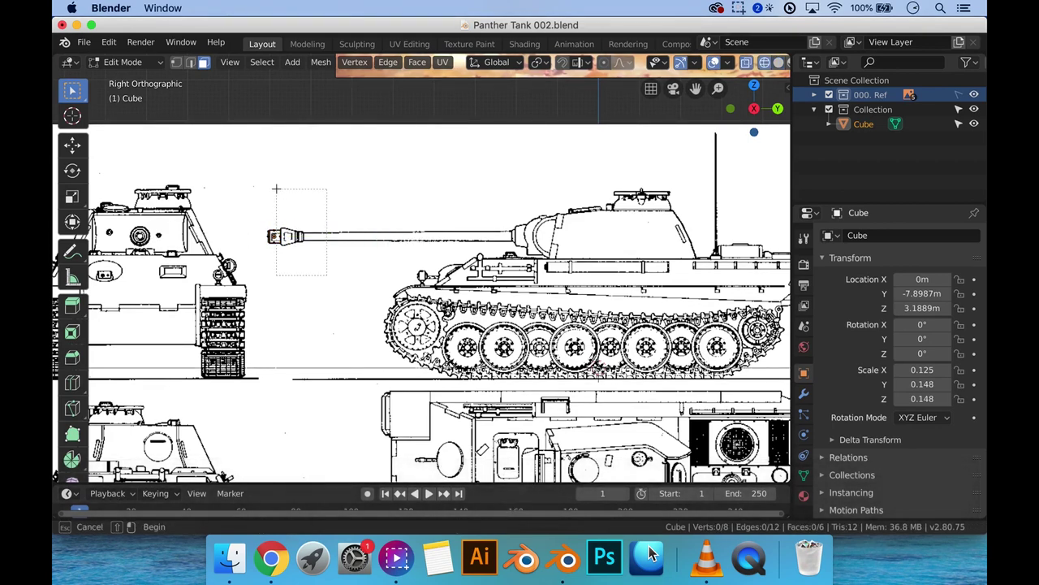
{"action": "left_click_drag", "start_coordinate": [276, 189], "coordinate": [327, 274]}
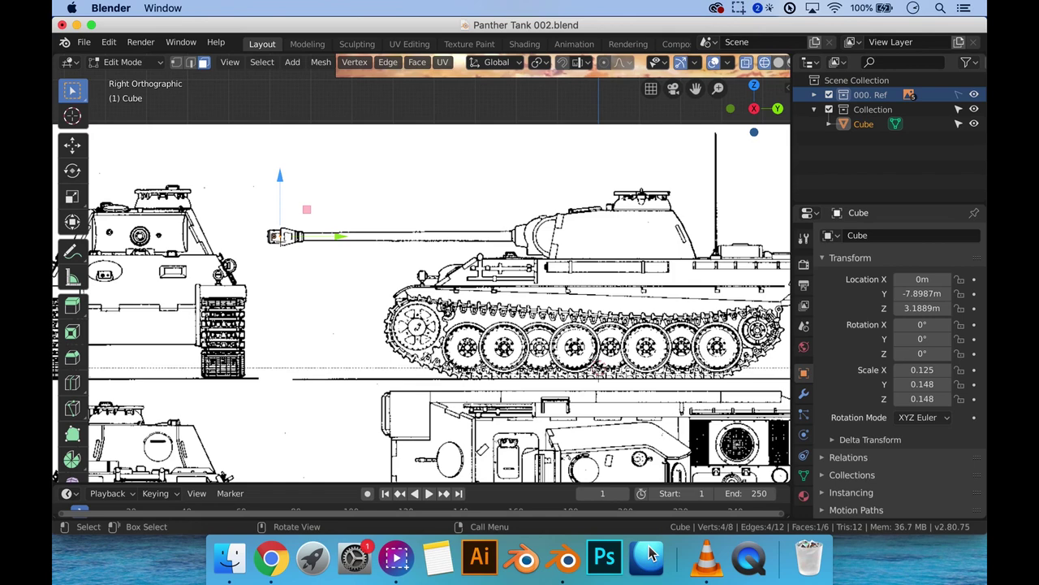
Step: Extrude the selected face about 5.64 m along Y to the gun mantlet, then restore solid shading and return to Object Mode
{"action": "key", "text": "e"}
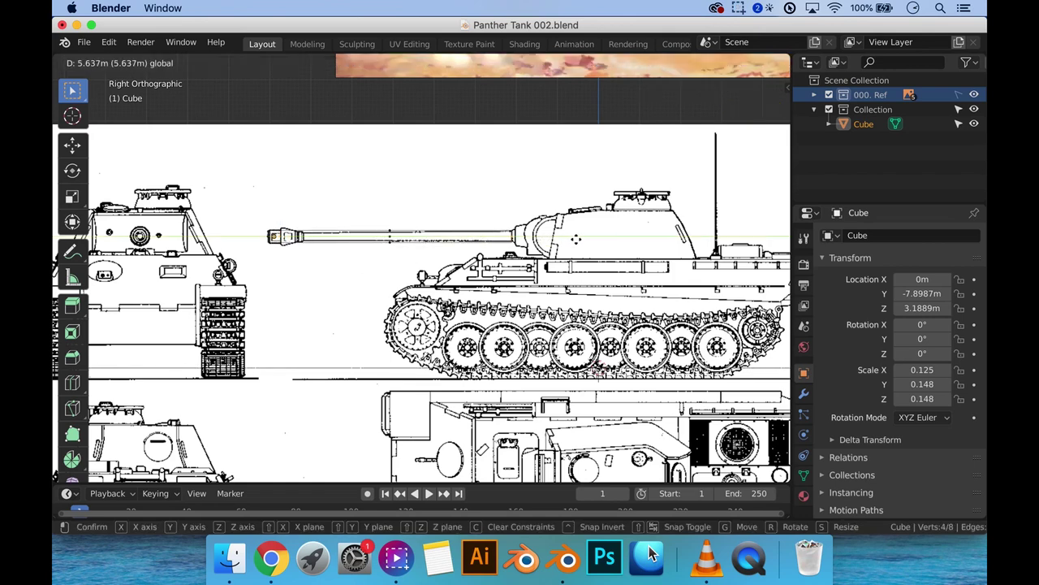
{"action": "left_click", "coordinate": [576, 238]}
{"action": "key", "text": "z"}
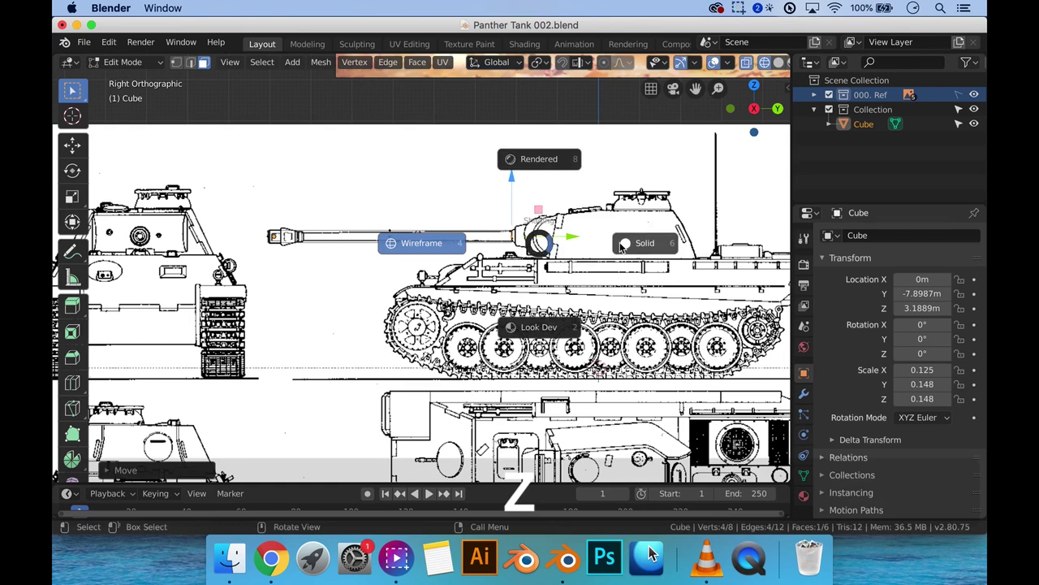
{"action": "left_click", "coordinate": [645, 244]}
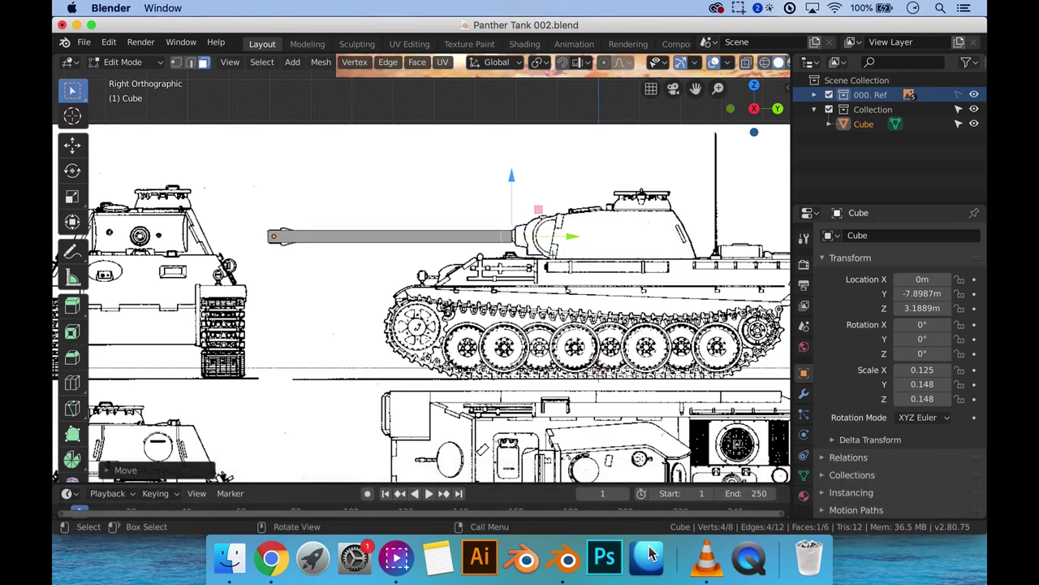
{"action": "middle_click_drag", "start_coordinate": [519, 325], "coordinate": [372, 325], "text": "shift"}
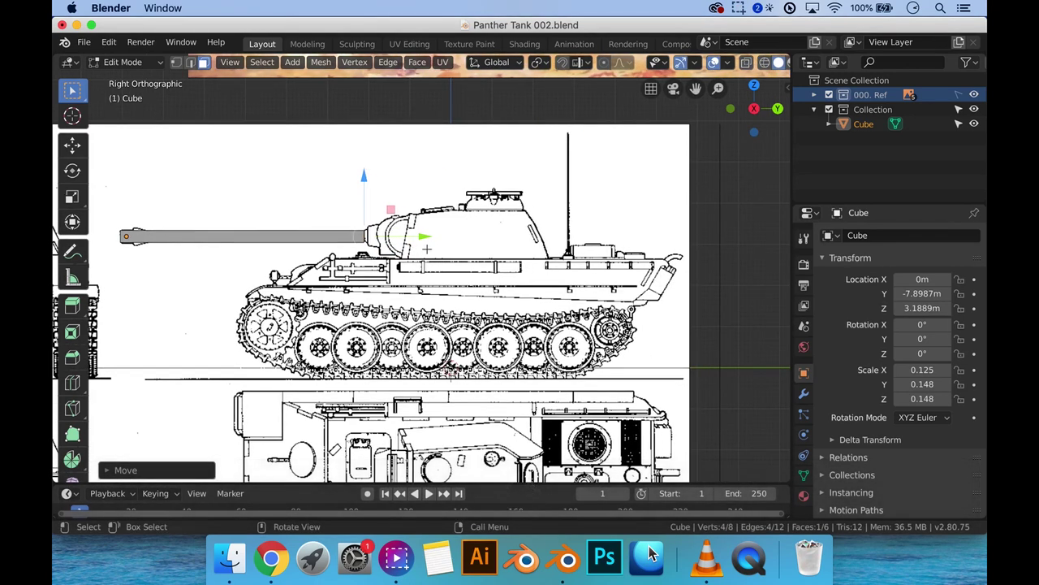
{"action": "scroll", "coordinate": [422, 267], "scroll_direction": "down", "scroll_amount": 4}
{"action": "key", "text": "Tab"}
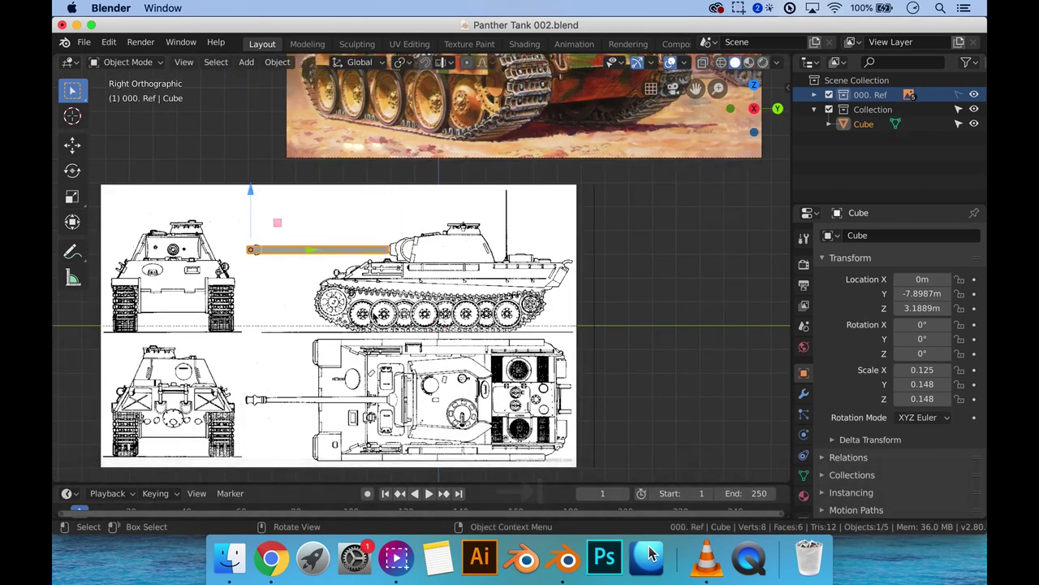
Step: Add a new cube mesh at the scene origin for the turret
{"action": "key", "text": "shift+a"}
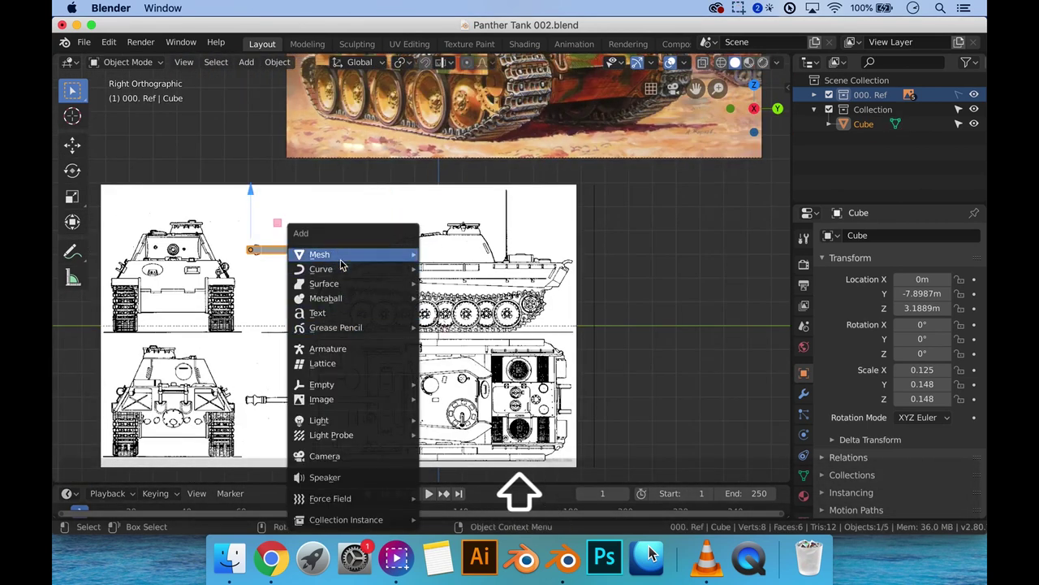
{"action": "mouse_move", "coordinate": [321, 254]}
{"action": "left_click", "coordinate": [468, 271]}
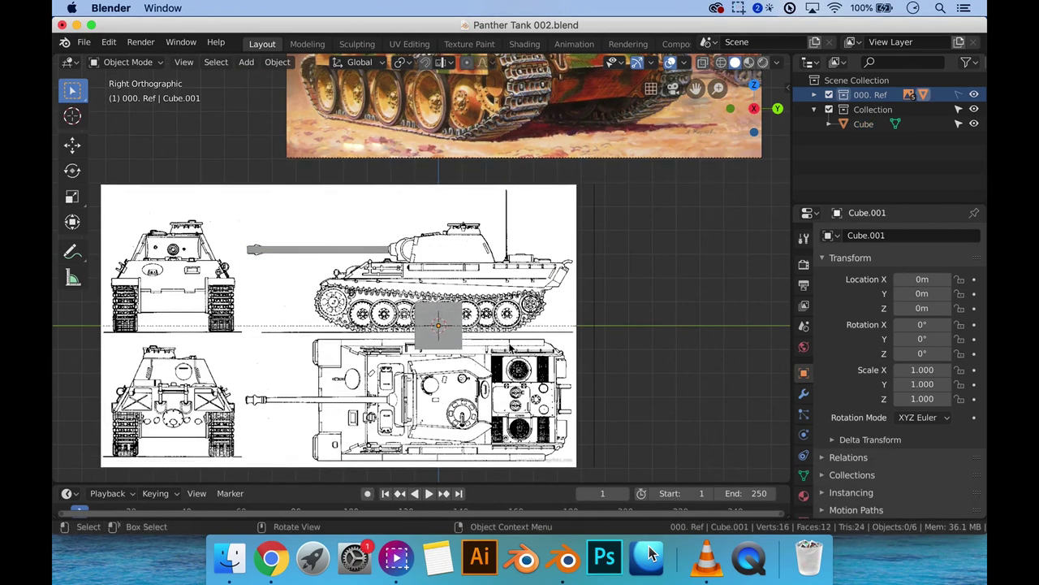
Step: Move Cube.001 from 000. Ref into Collection, collapse 000. Ref and make Collection the active collection
{"action": "left_click", "coordinate": [815, 95]}
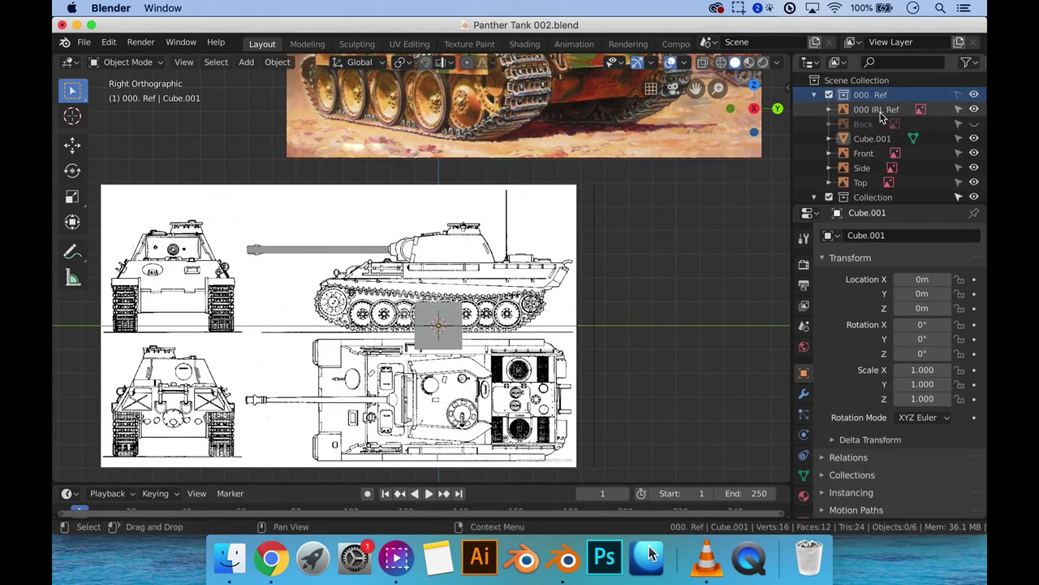
{"action": "scroll", "coordinate": [867, 127], "scroll_direction": "down", "scroll_amount": 1}
{"action": "left_click_drag", "start_coordinate": [868, 125], "coordinate": [870, 168]}
{"action": "scroll", "coordinate": [869, 162], "scroll_direction": "up", "scroll_amount": 1}
{"action": "left_click", "coordinate": [814, 94]}
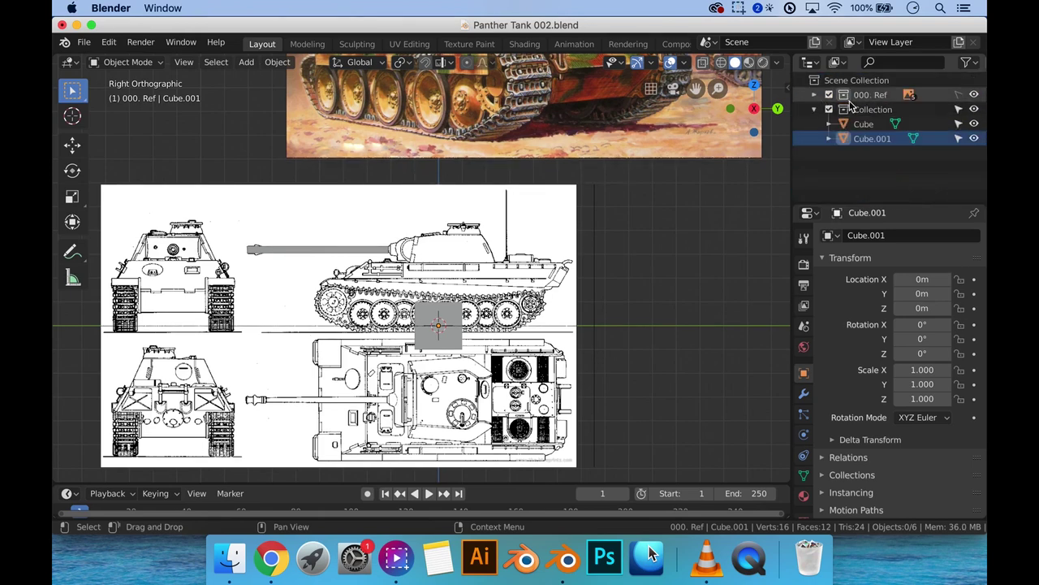
{"action": "left_click", "coordinate": [867, 110]}
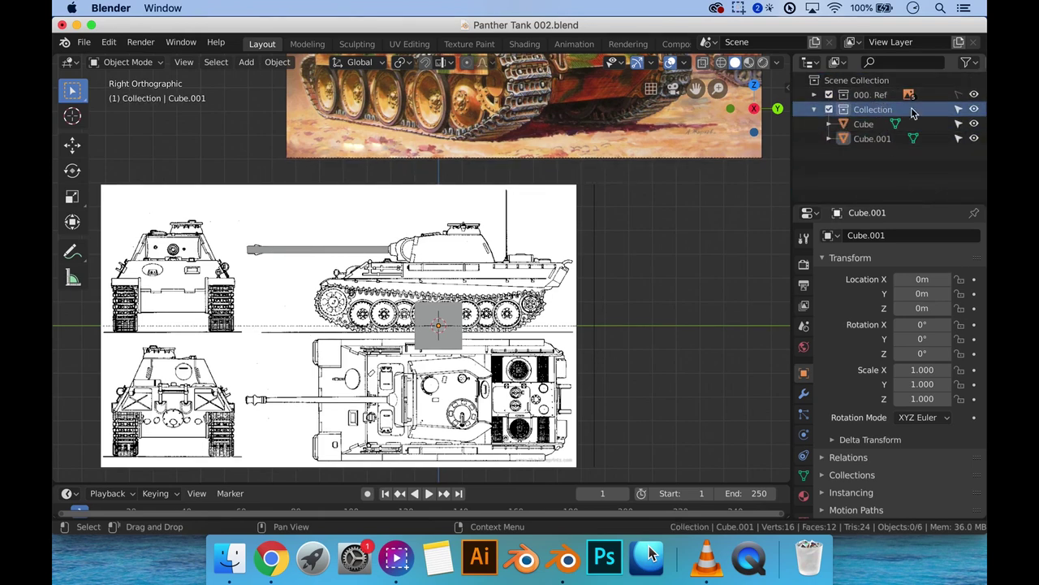
Step: Move the new cube onto the turret in the side reference, at about Y 0.43 m and Z 3.52 m
{"action": "left_click", "coordinate": [443, 336]}
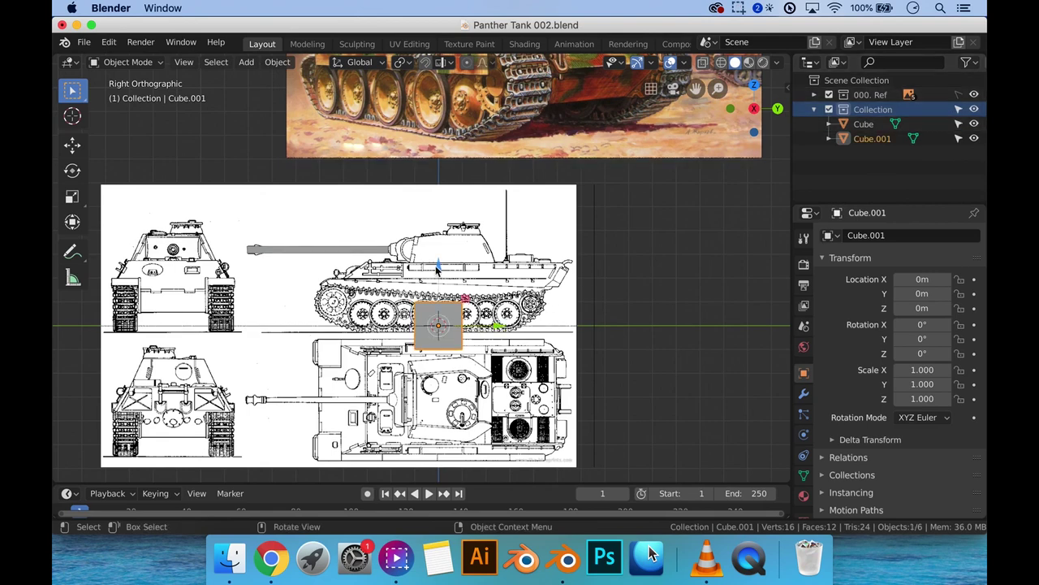
{"action": "key", "text": "g"}
{"action": "key", "text": "z"}
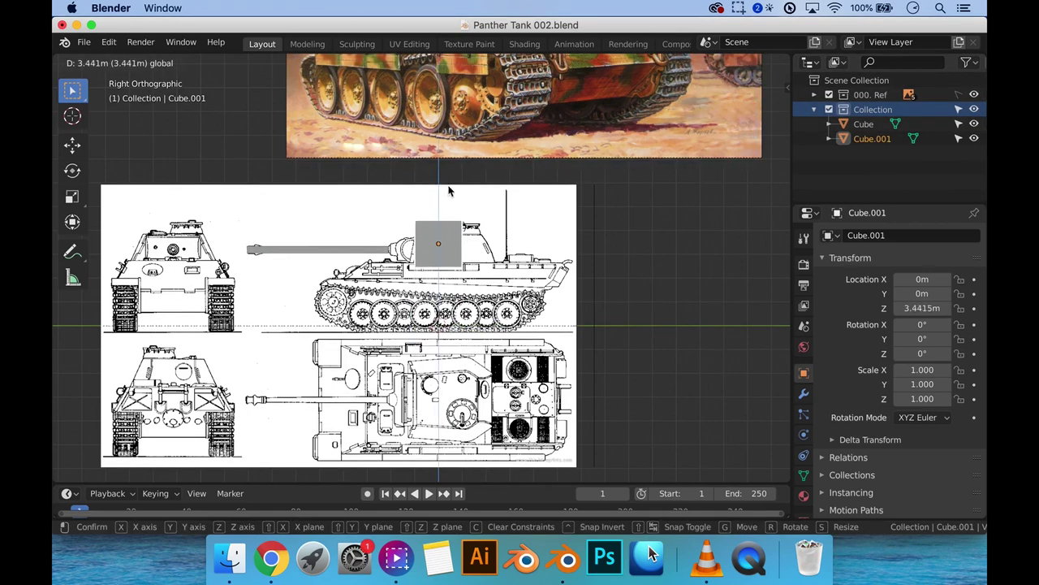
{"action": "left_click", "coordinate": [448, 190]}
{"action": "scroll", "coordinate": [488, 207], "scroll_direction": "up", "scroll_amount": 4}
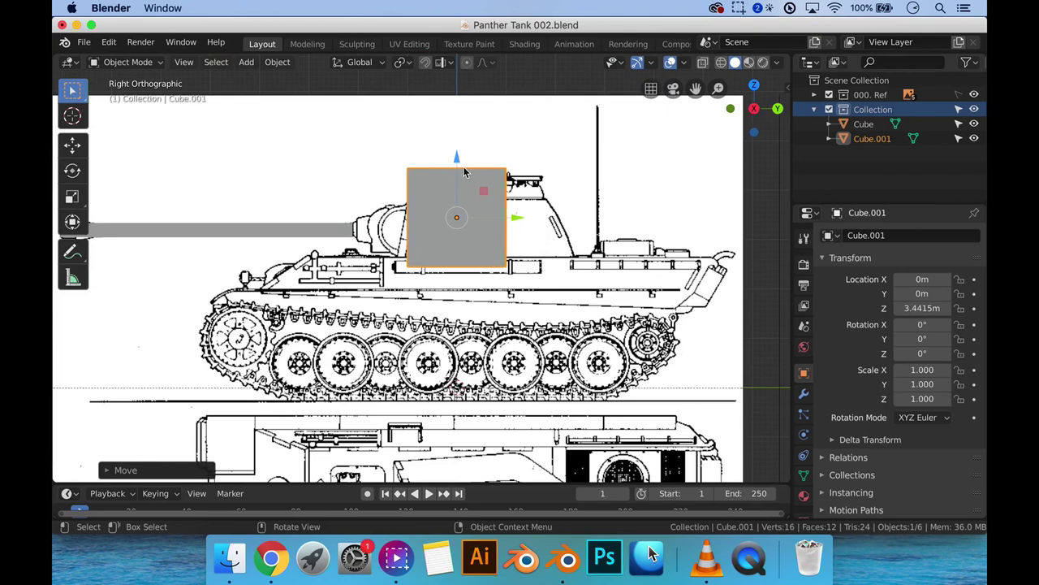
{"action": "left_click_drag", "start_coordinate": [519, 223], "coordinate": [541, 223]}
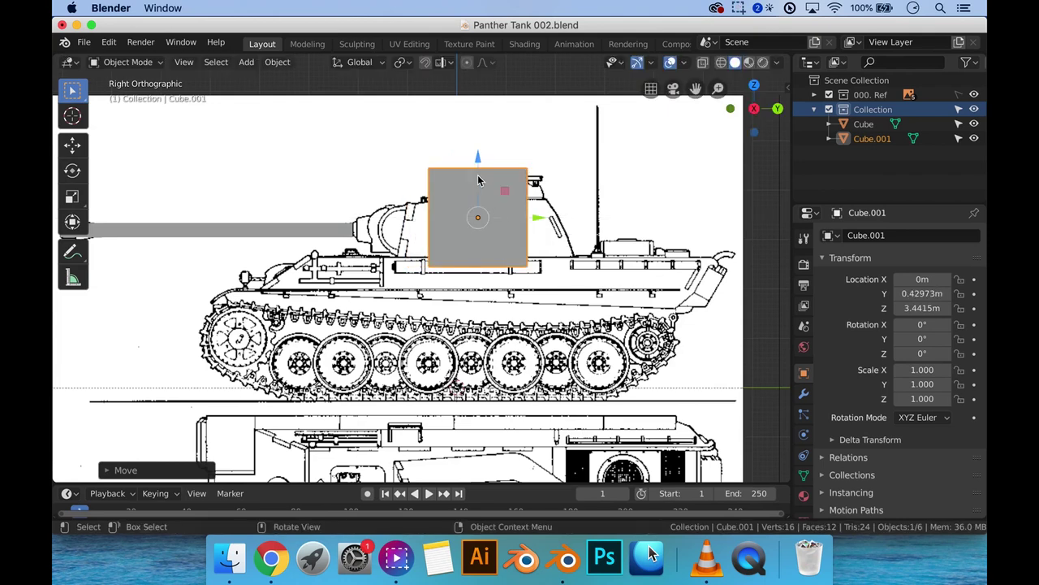
{"action": "left_click_drag", "start_coordinate": [477, 161], "coordinate": [476, 157]}
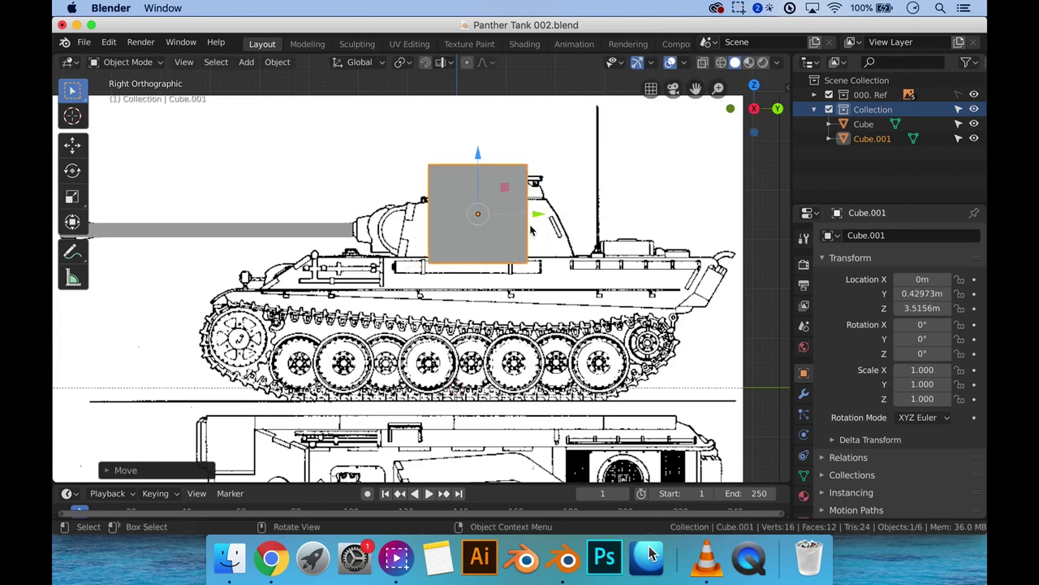
Step: Scale the turret cube by about 1.939 along Y to match the turret's length
{"action": "key", "text": "s"}
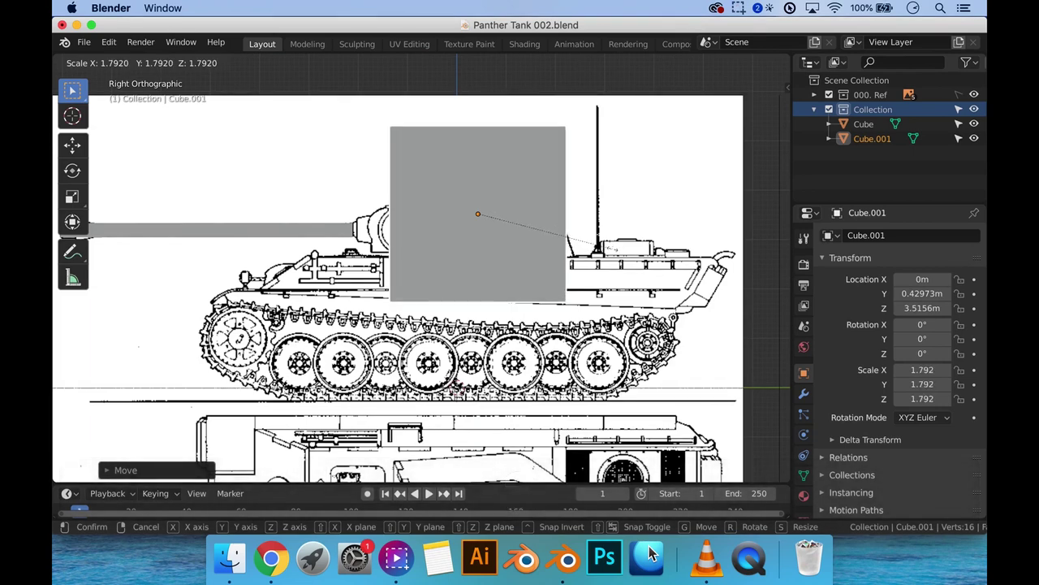
{"action": "key", "text": "x"}
{"action": "key", "text": "y"}
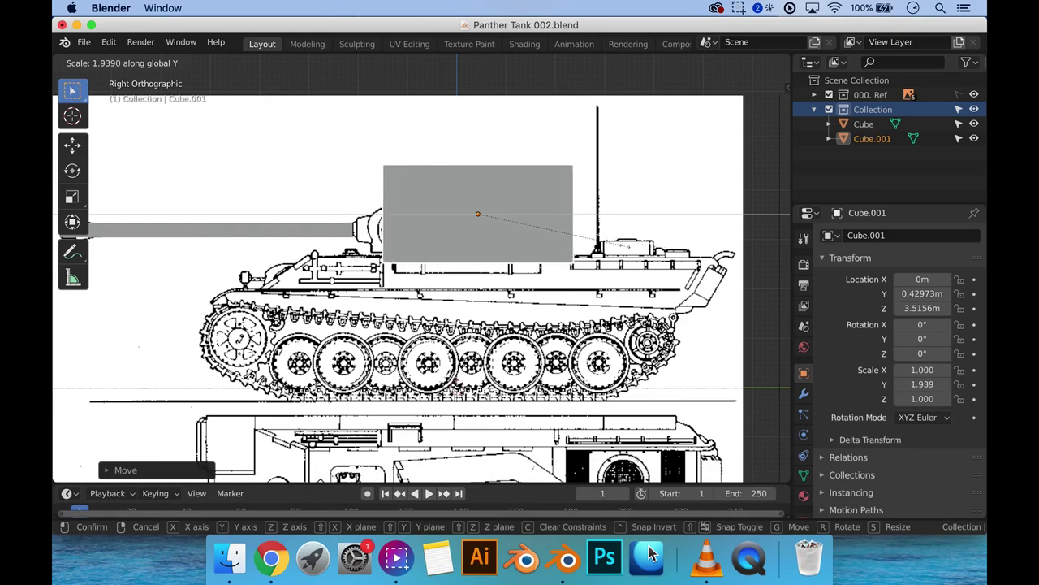
{"action": "left_click", "coordinate": [627, 250]}
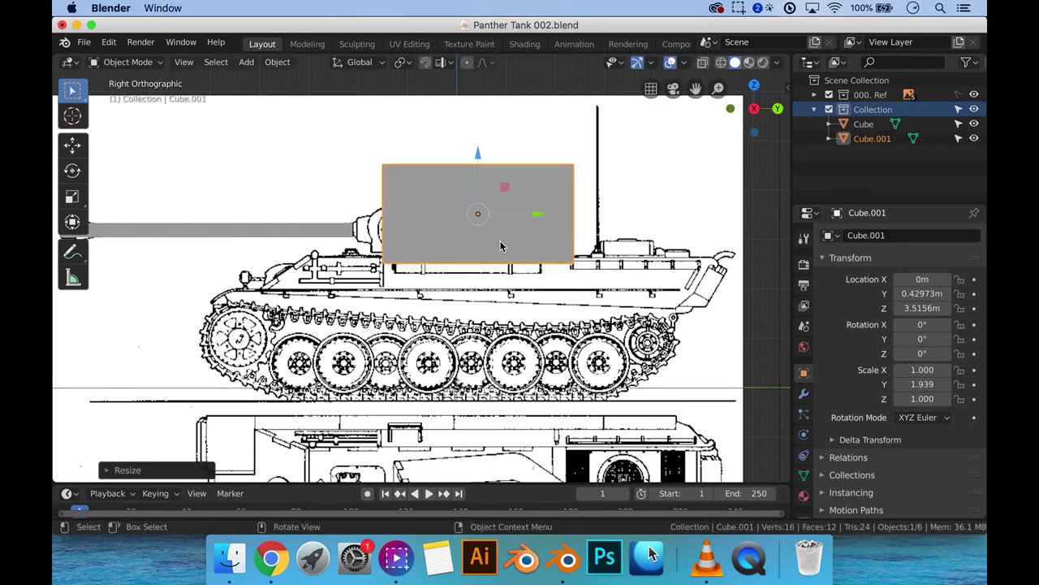
Step: Duplicate the turret block, place the copy ahead of it at about Y -1.97 m, and turn on X-ray display
{"action": "key", "text": "shift+d"}
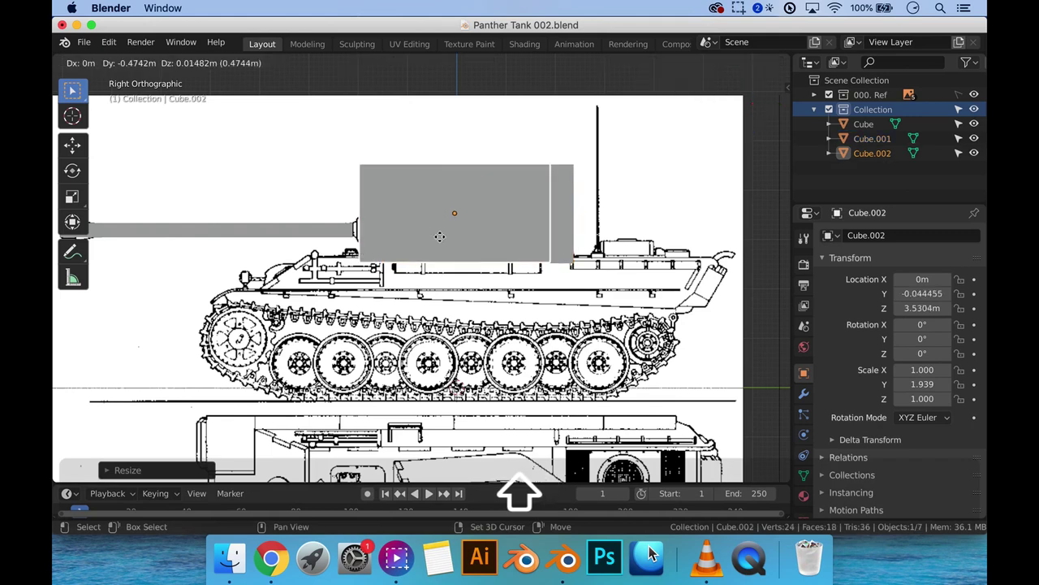
{"action": "left_click", "coordinate": [413, 236]}
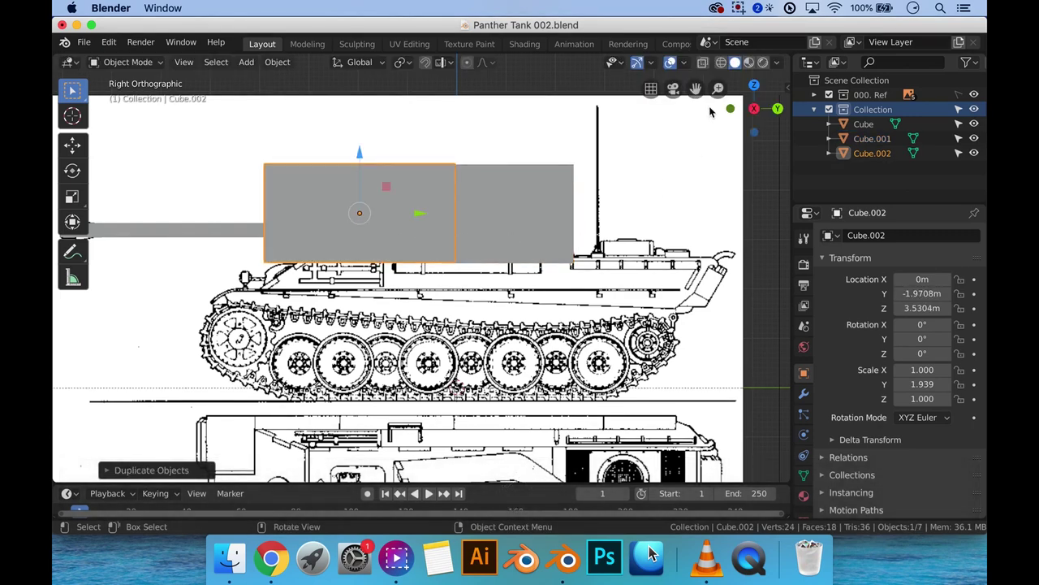
{"action": "left_click", "coordinate": [705, 64]}
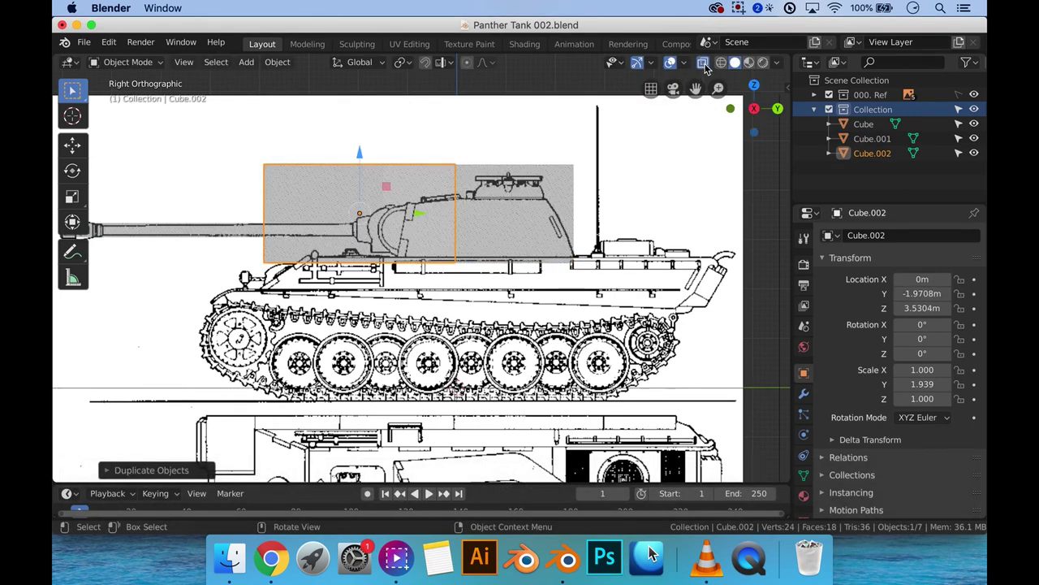
Step: Shrink the duplicated block to a scale of about 0.801 in Y and 0.563 in Z for the gun mantlet
{"action": "left_click", "coordinate": [303, 197]}
{"action": "key", "text": "s"}
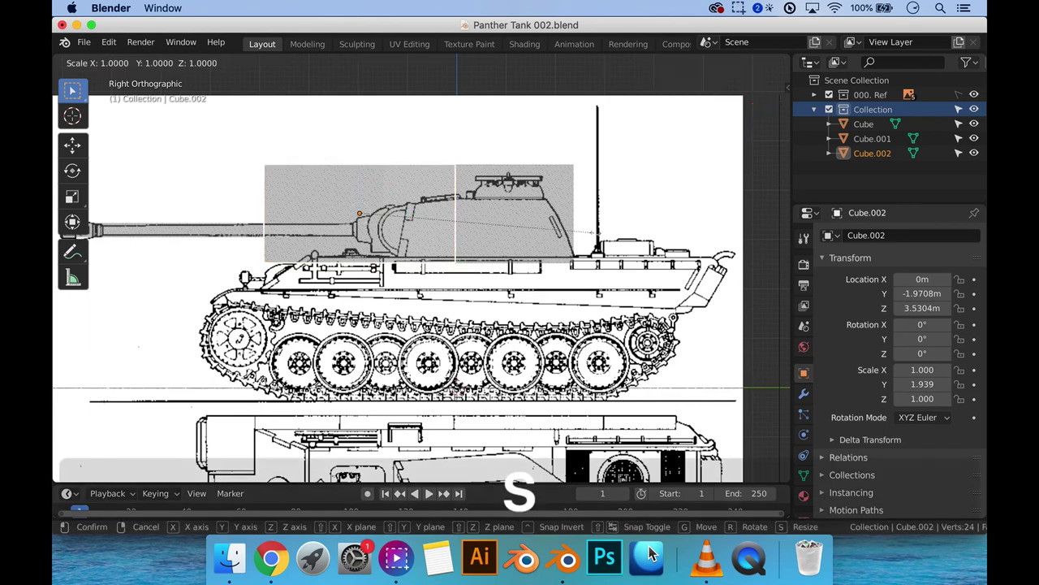
{"action": "key", "text": "y"}
{"action": "key", "text": "Return"}
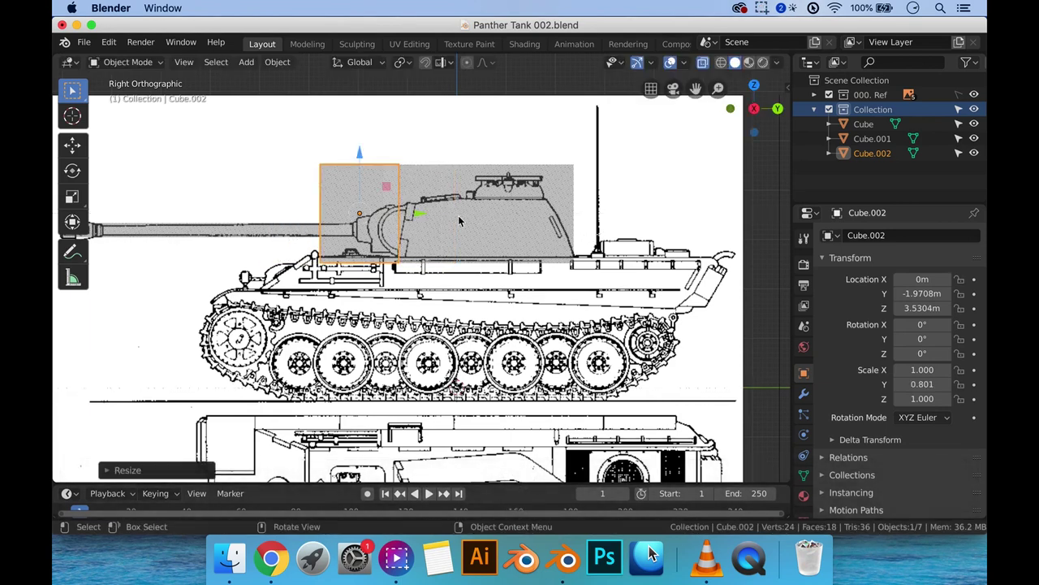
{"action": "key", "text": "s"}
{"action": "key", "text": "z"}
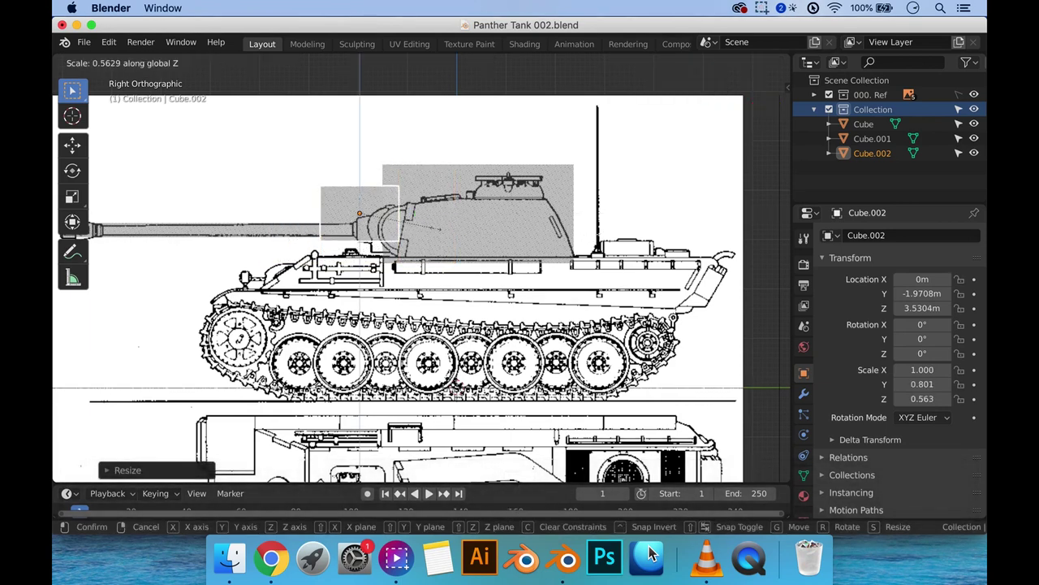
{"action": "left_click", "coordinate": [359, 190]}
Step: Position the mantlet block over the gun mantlet at about Y -1.467 m and Z 3.279 m
{"action": "key", "text": "g"}
{"action": "key", "text": "y"}
{"action": "left_click", "coordinate": [427, 195]}
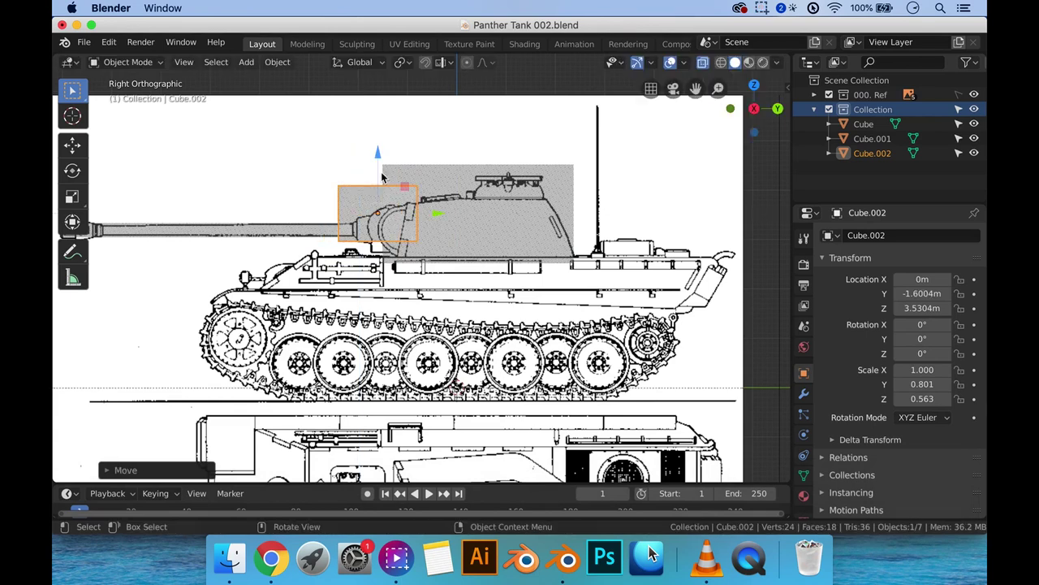
{"action": "key", "text": "g"}
{"action": "key", "text": "z"}
{"action": "left_click", "coordinate": [426, 215]}
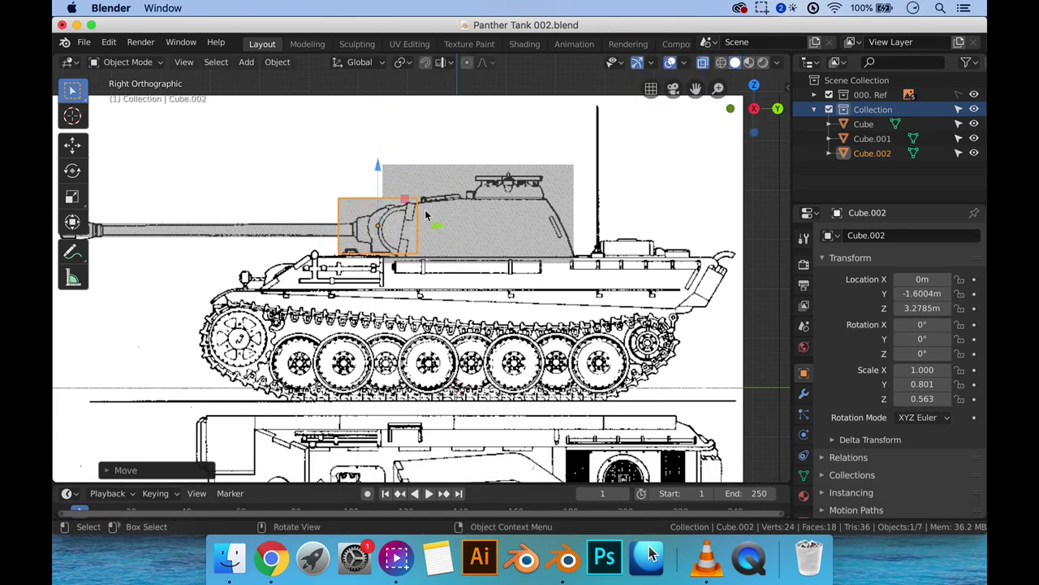
{"action": "key", "text": "g"}
{"action": "key", "text": "y"}
{"action": "left_click", "coordinate": [447, 231]}
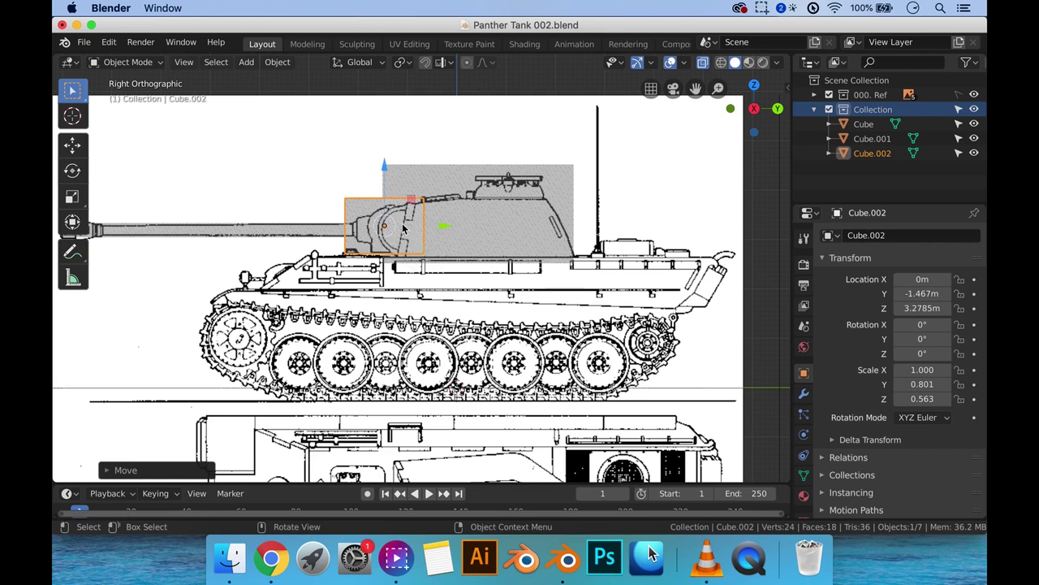
Step: Duplicate the turret block and lower the copy along Z onto the hull, to about Z 2.27 m
{"action": "left_click", "coordinate": [506, 235]}
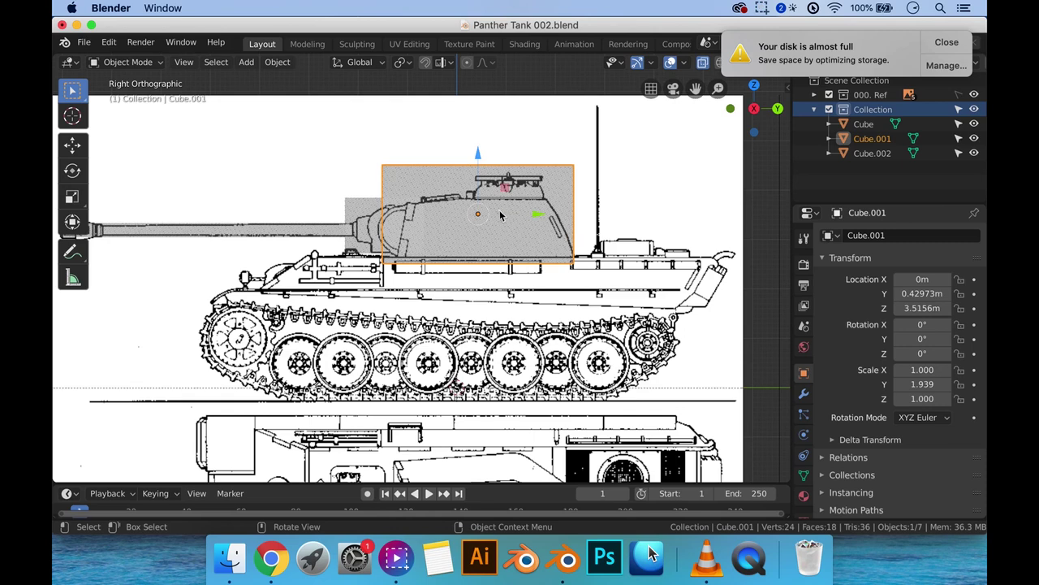
{"action": "key", "text": "shift+d"}
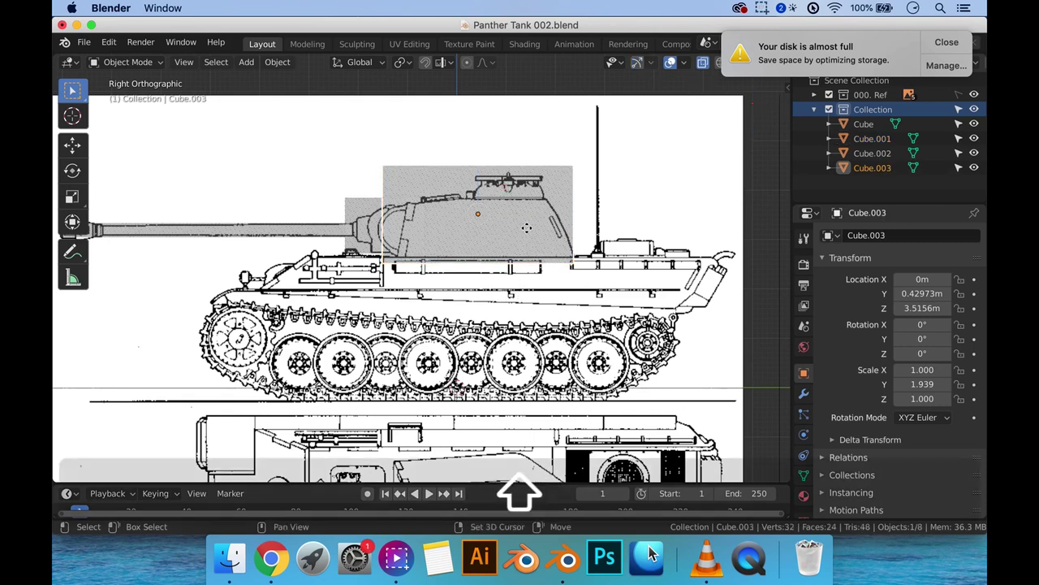
{"action": "key", "text": "z"}
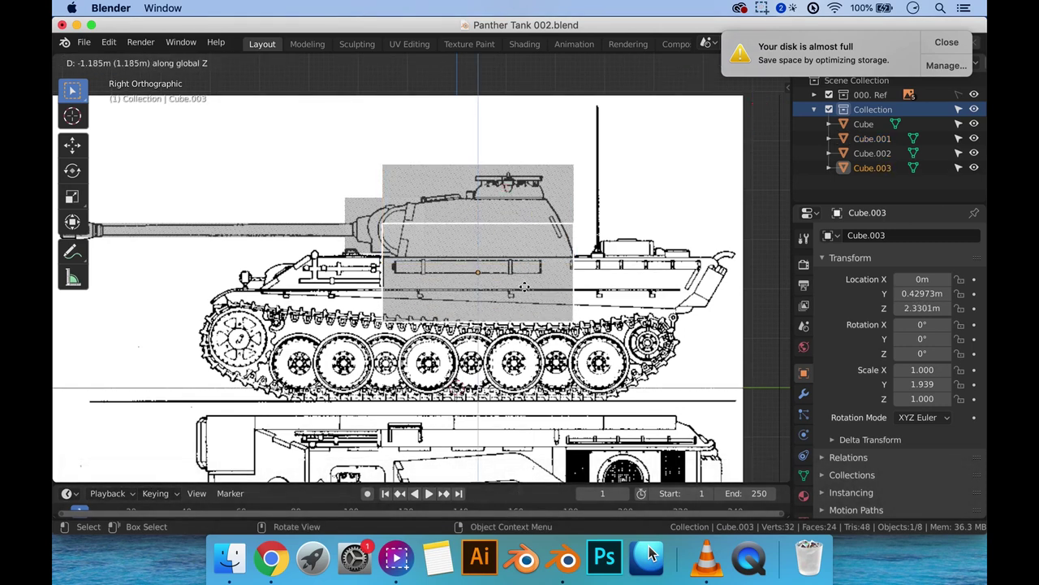
{"action": "left_click", "coordinate": [526, 293]}
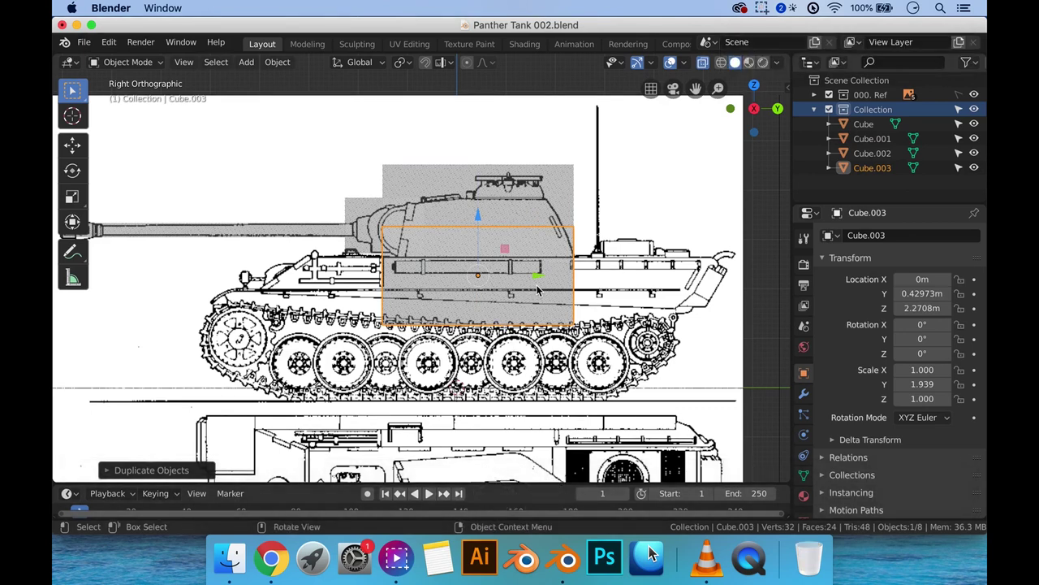
Step: Scale the hull block to about 4.991 in Y and 0.734 in Z to match the hull's length and height
{"action": "key", "text": "s"}
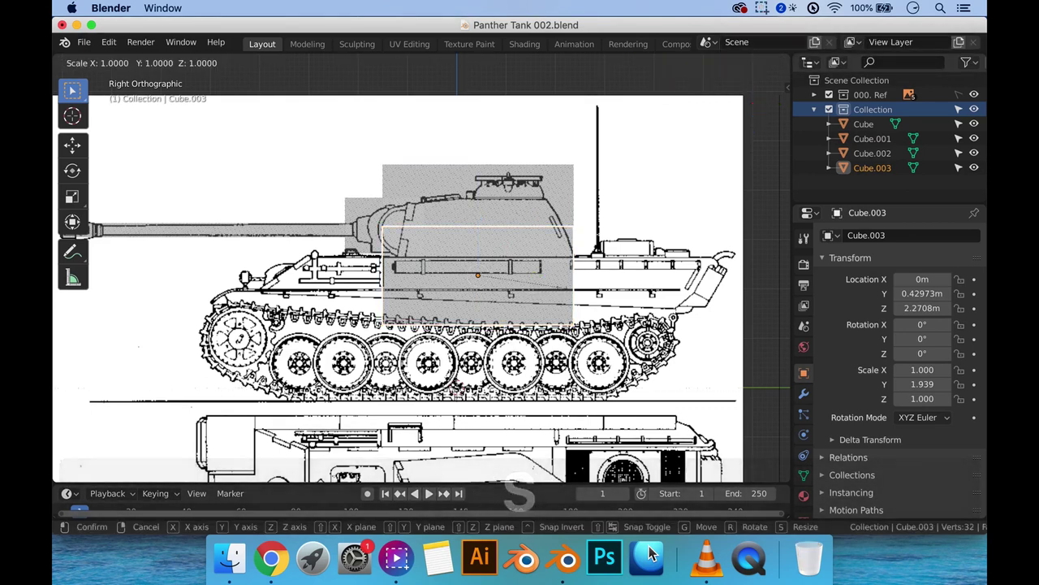
{"action": "key", "text": "y"}
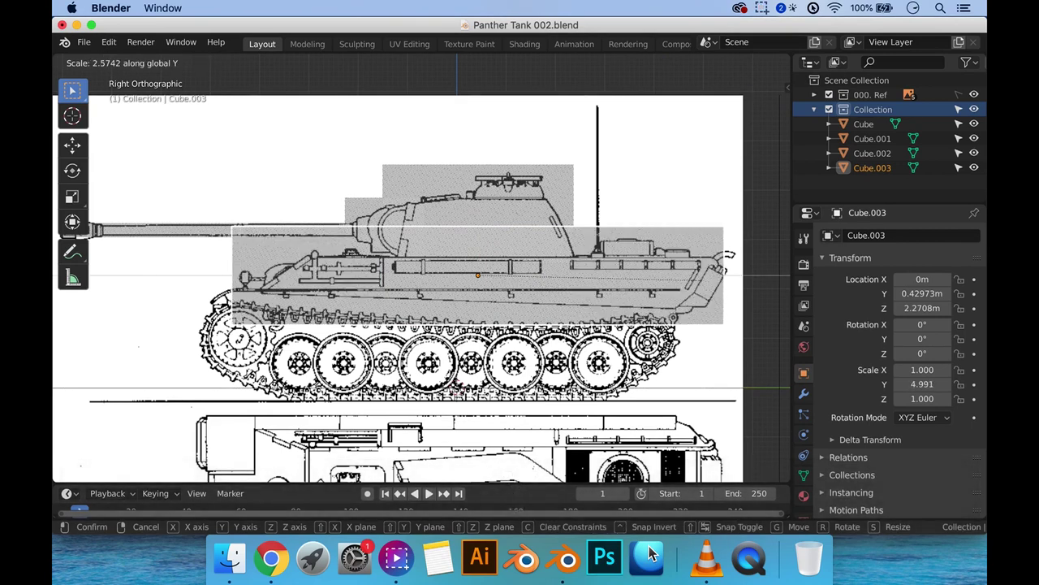
{"action": "left_click", "coordinate": [697, 282]}
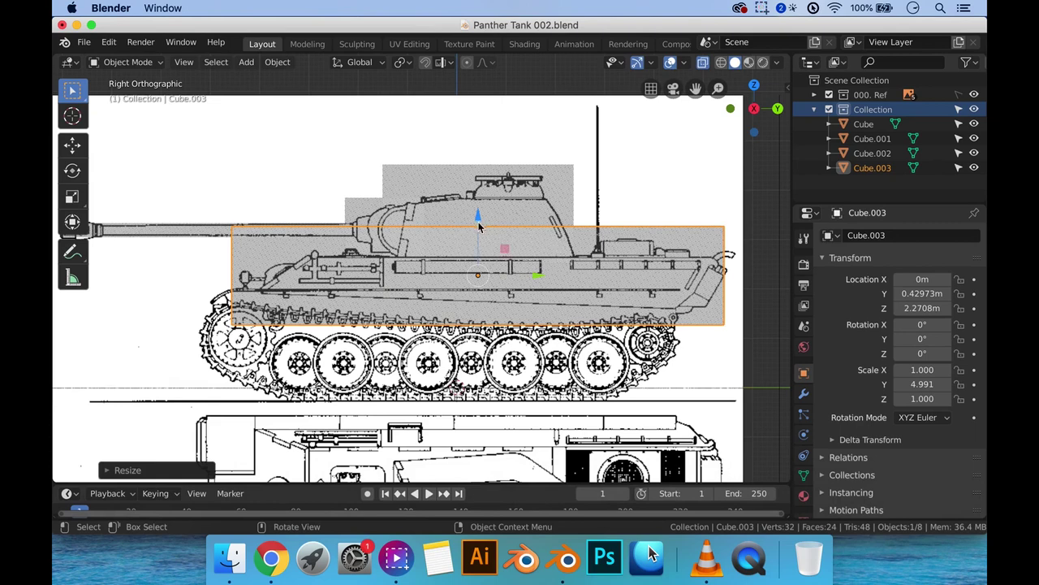
{"action": "key", "text": "s"}
{"action": "key", "text": "z"}
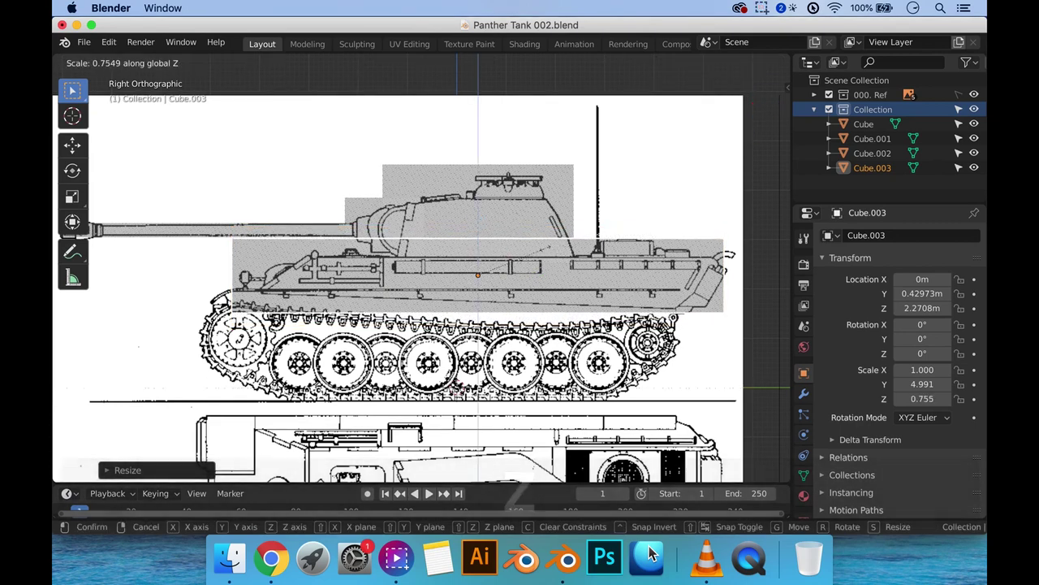
{"action": "left_click", "coordinate": [496, 228]}
Step: Lower the hull block along Z to about 1.900 m so its upper edge meets the hull deck line
{"action": "key", "text": "g"}
{"action": "key", "text": "z"}
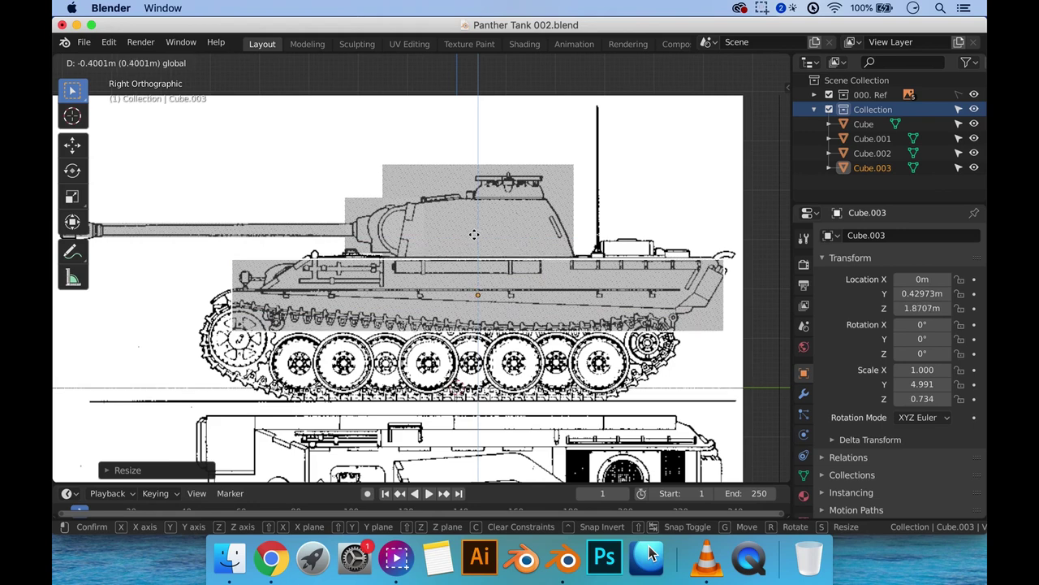
{"action": "left_click", "coordinate": [474, 232]}
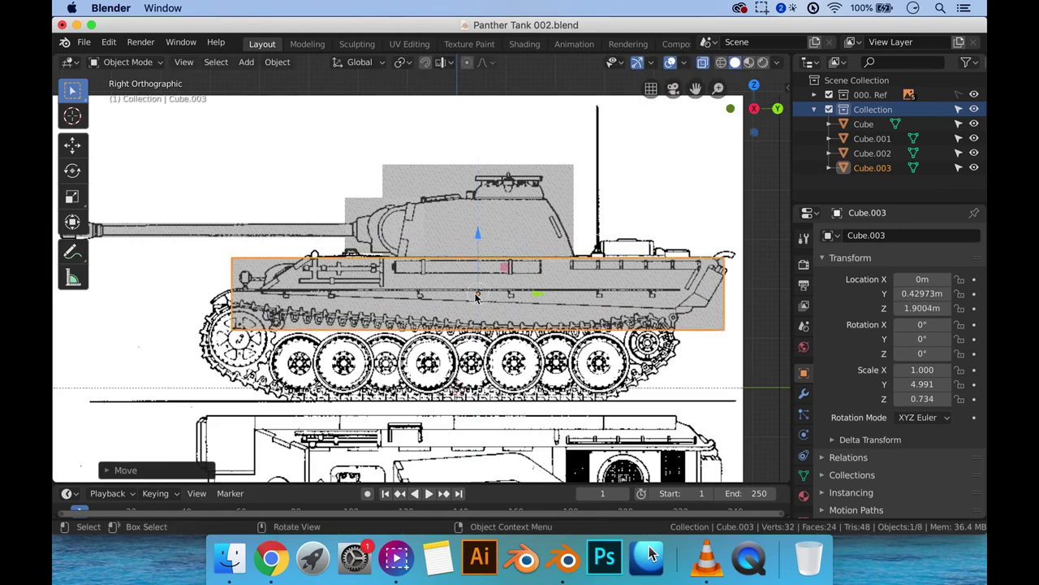
Step: Move the hull block's front face about 0.56 m rearward along Y in Edit Mode
{"action": "key", "text": "Tab"}
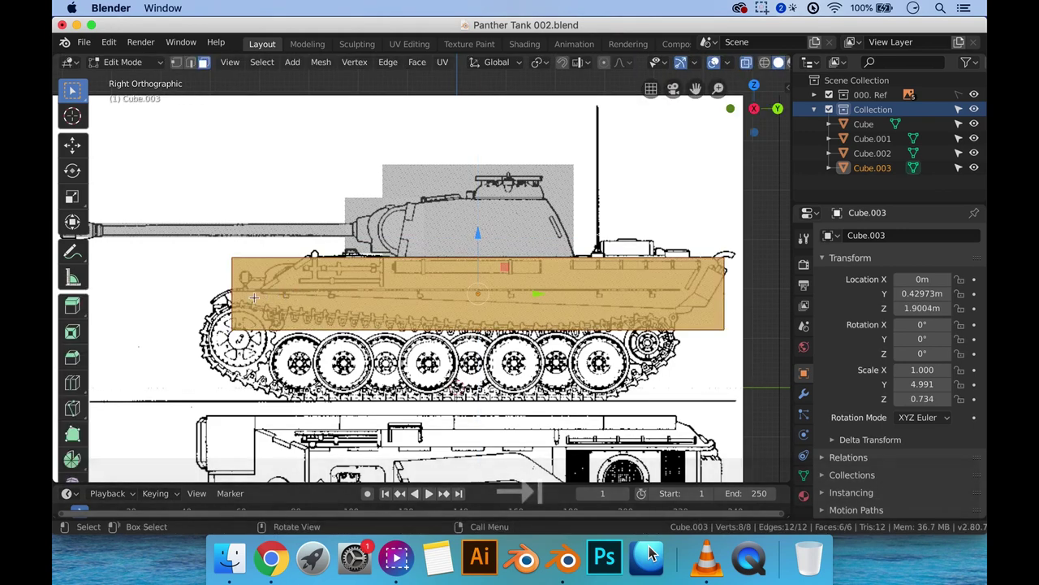
{"action": "left_click", "coordinate": [275, 310]}
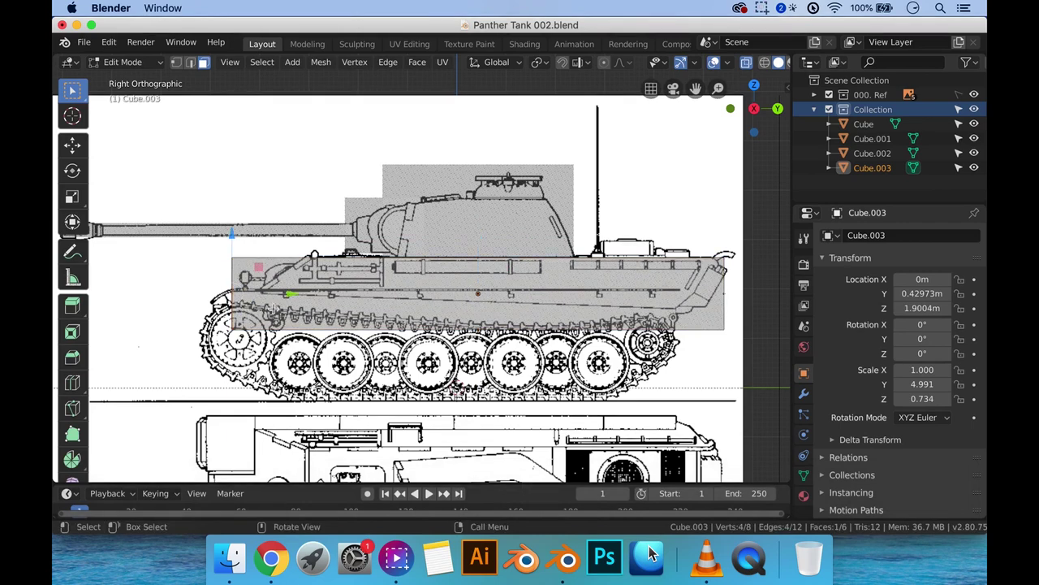
{"action": "key", "text": "g"}
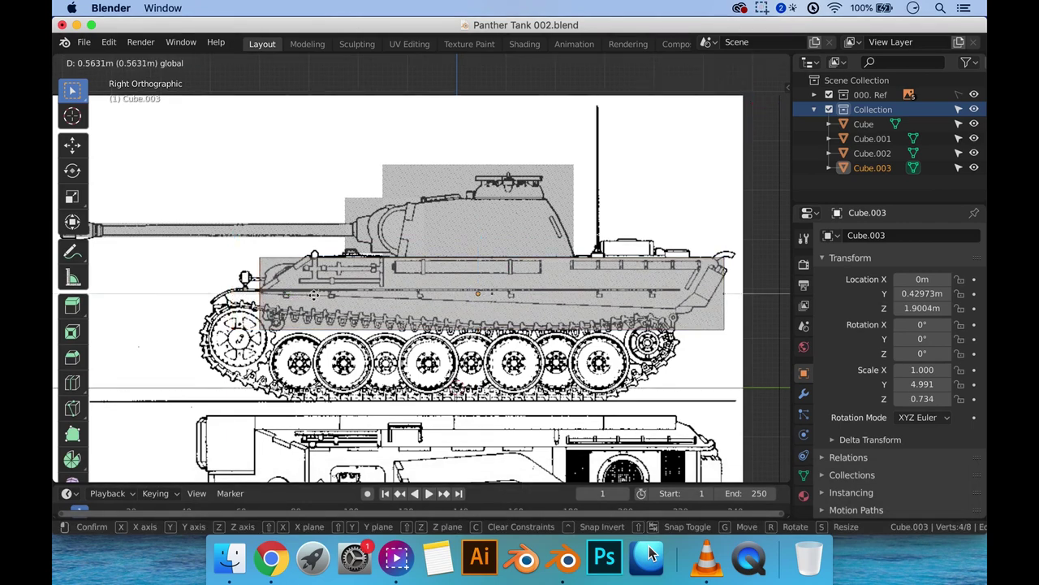
{"action": "left_click", "coordinate": [313, 295]}
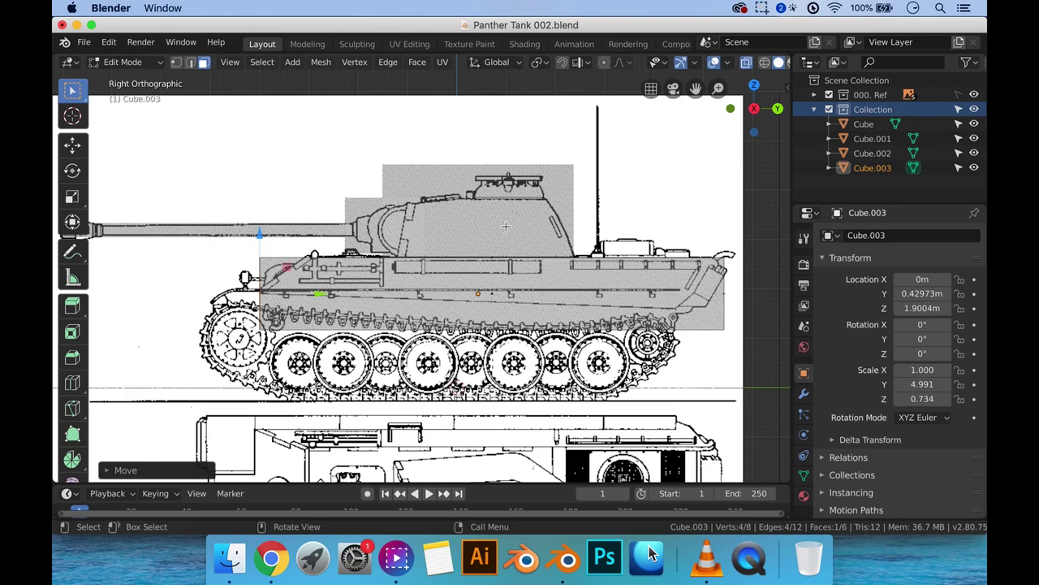
{"action": "key", "text": "Tab"}
Step: Lower the turret block's upper face along Z to the turret roof line, below the cupola
{"action": "left_click", "coordinate": [532, 199]}
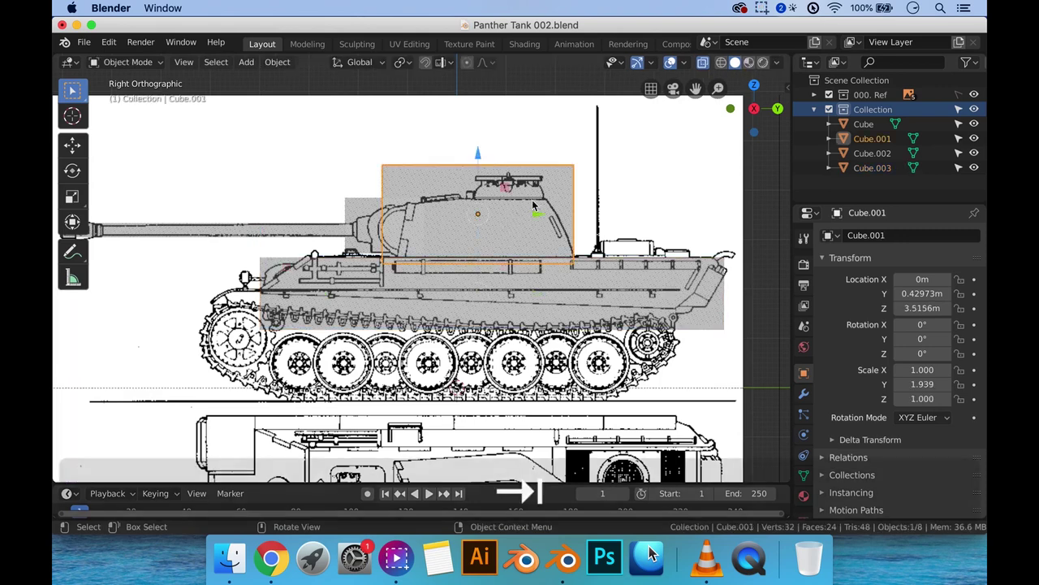
{"action": "key", "text": "Tab"}
{"action": "left_click", "coordinate": [485, 166]}
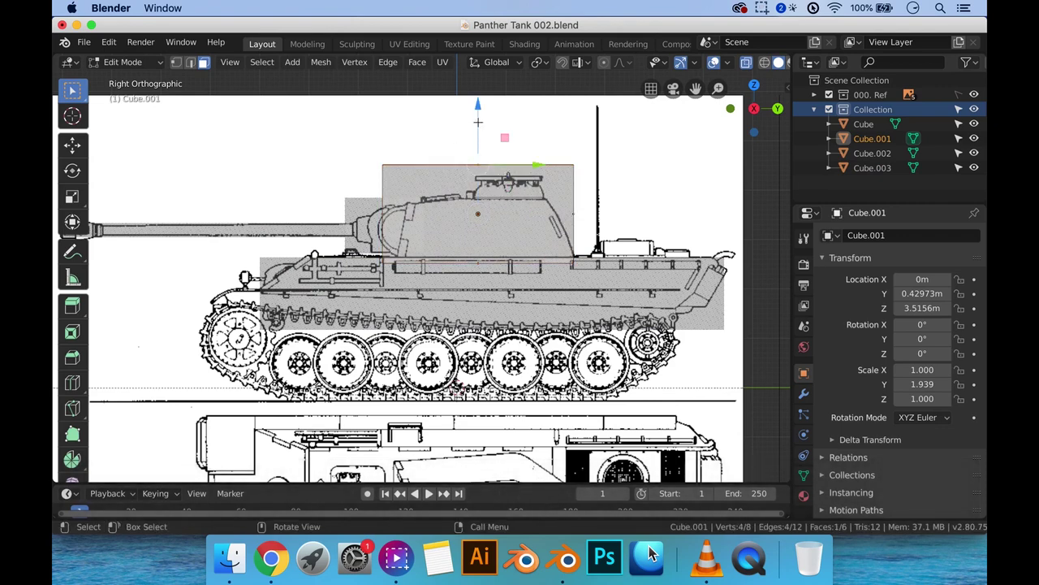
{"action": "left_click_drag", "start_coordinate": [477, 121], "coordinate": [483, 140]}
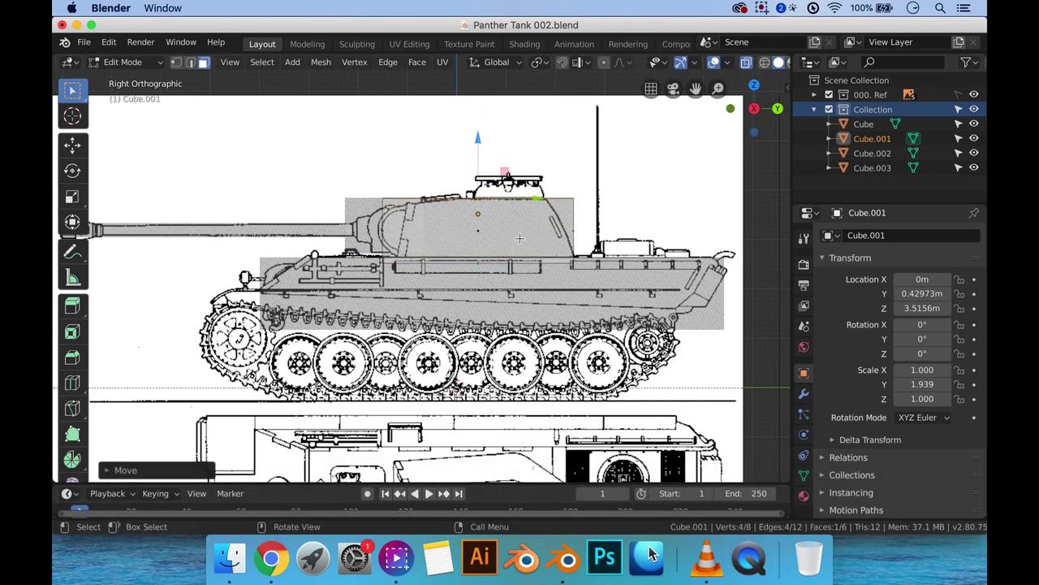
Step: Move the turret block's front face rearward along Y to the front of the drawn turret
{"action": "left_click", "coordinate": [384, 230]}
{"action": "key", "text": "g"}
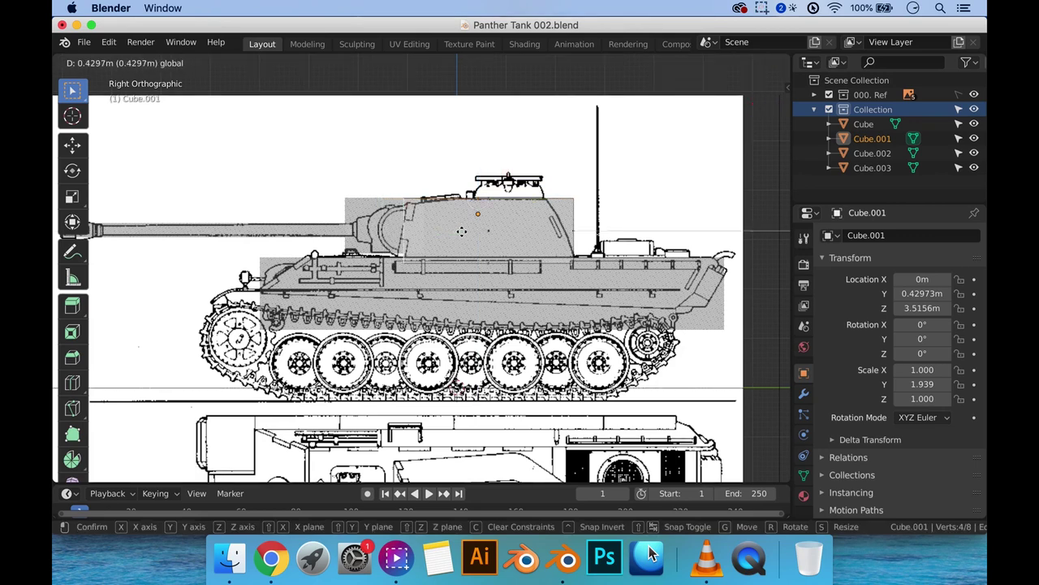
{"action": "left_click", "coordinate": [458, 232]}
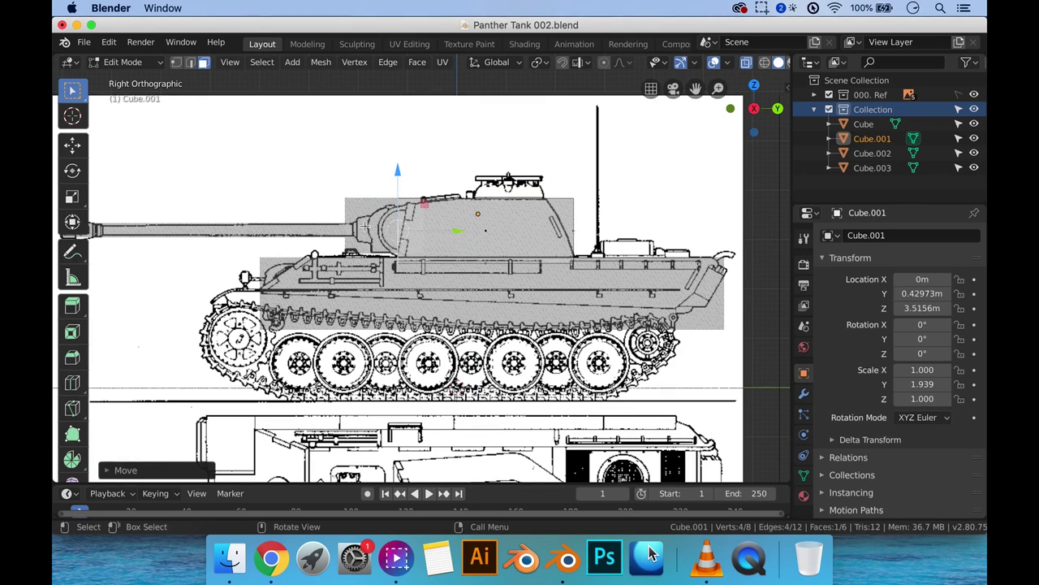
{"action": "scroll", "coordinate": [346, 235], "scroll_direction": "down", "scroll_amount": 2}
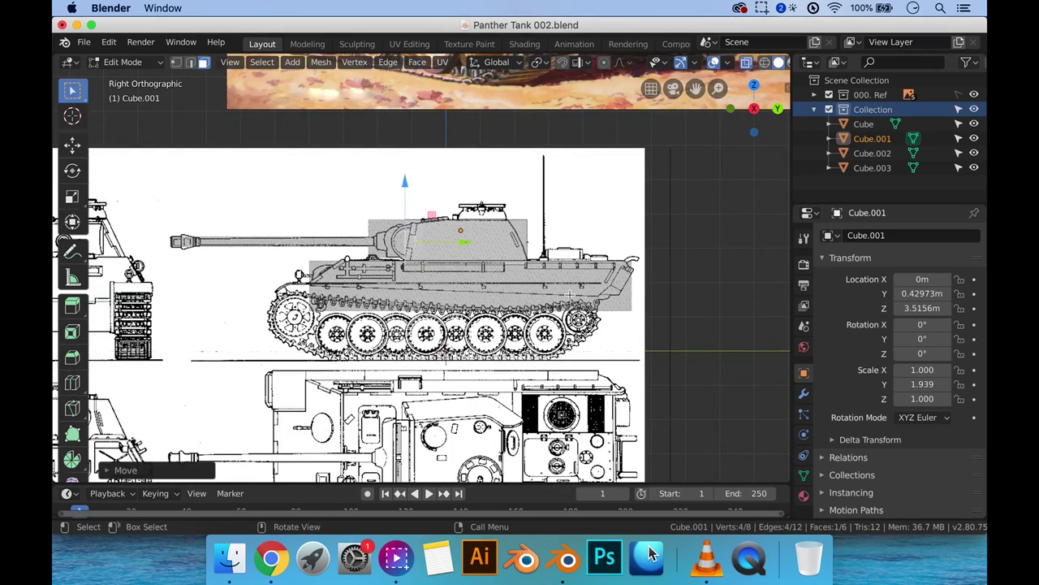
{"action": "key", "text": "Tab"}
Step: Duplicate the hull block and lower the copy along Z over the tracks, to about Z 1.068 m
{"action": "left_click", "coordinate": [549, 295]}
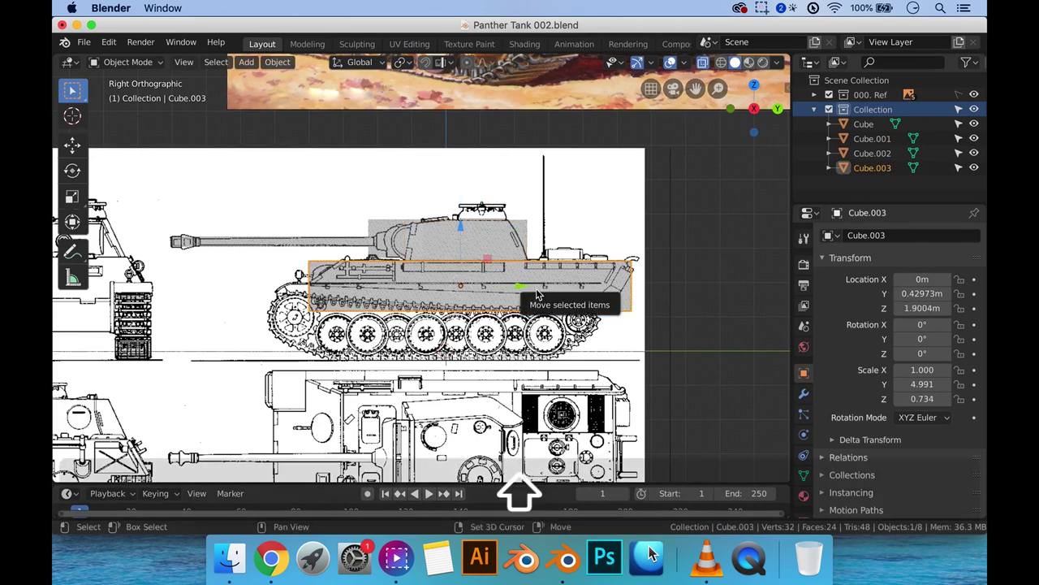
{"action": "key", "text": "shift+d"}
{"action": "key", "text": "z"}
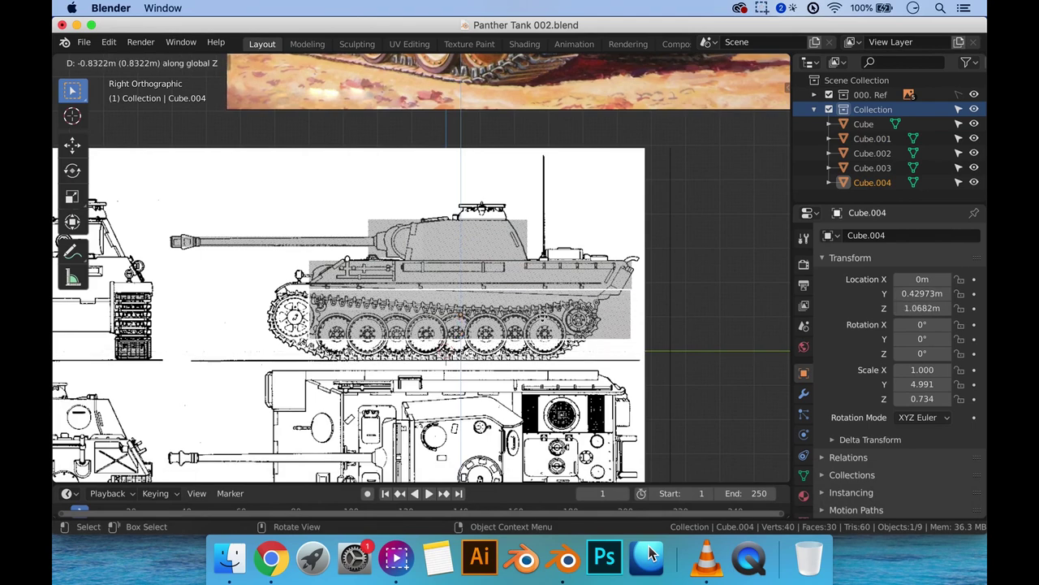
{"action": "left_click", "coordinate": [624, 336]}
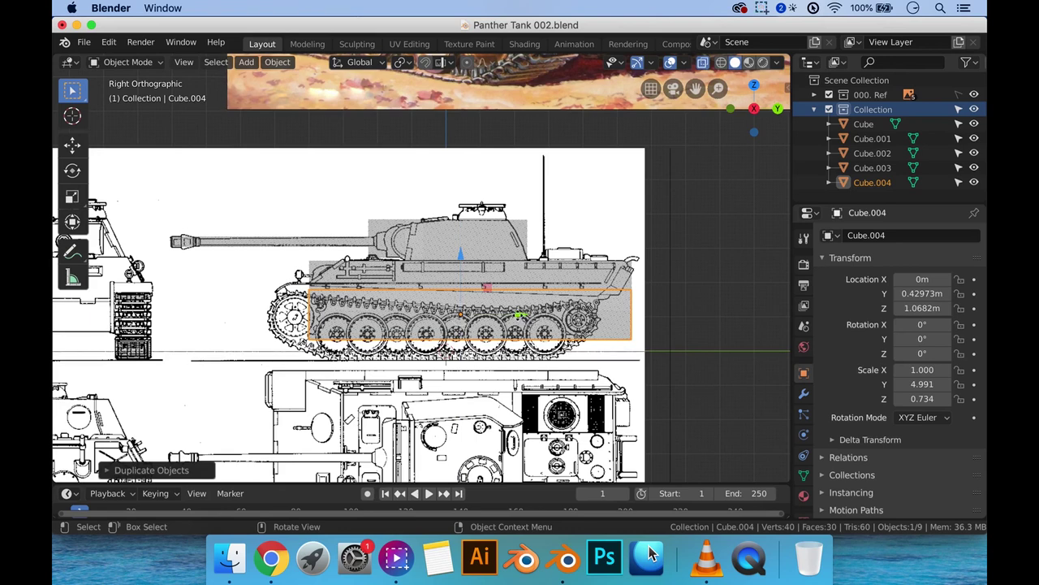
Step: Move the track block forward to about Y -0.531 m and stretch it to a Y scale of about 5.109
{"action": "key", "text": "g"}
{"action": "key", "text": "y"}
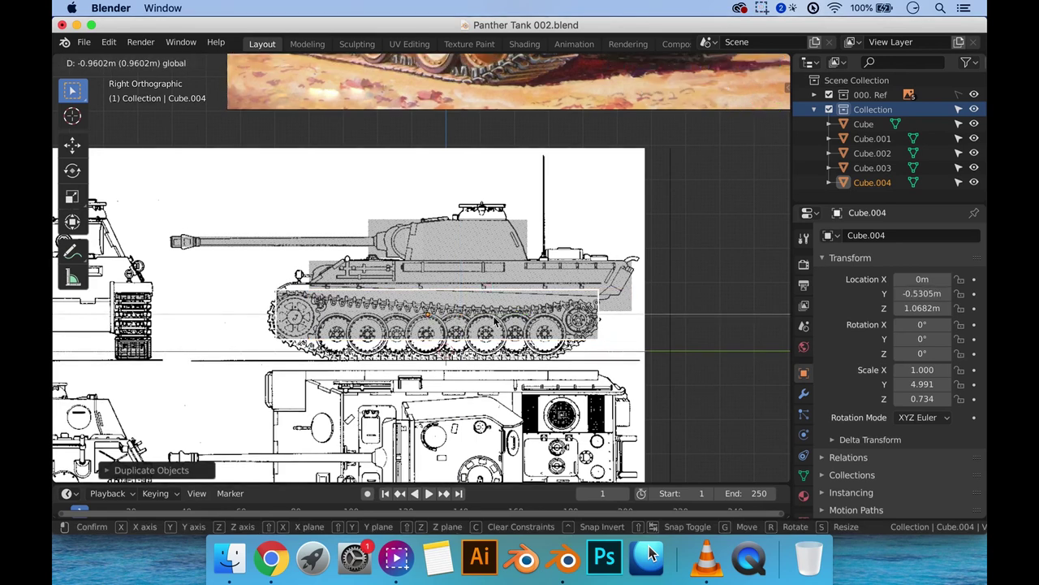
{"action": "left_click", "coordinate": [497, 320]}
{"action": "key", "text": "s"}
{"action": "key", "text": "y"}
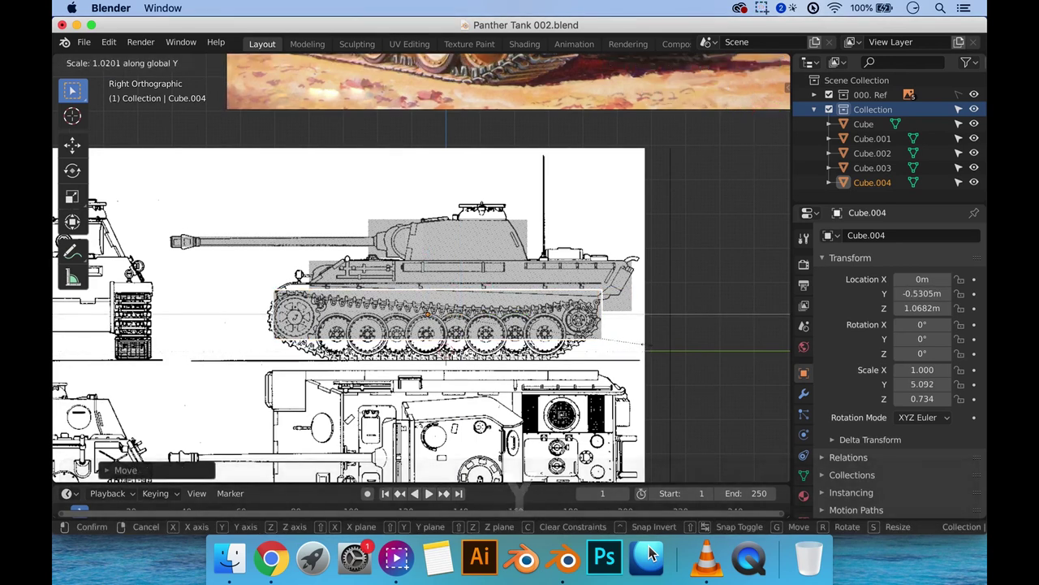
{"action": "left_click", "coordinate": [640, 349]}
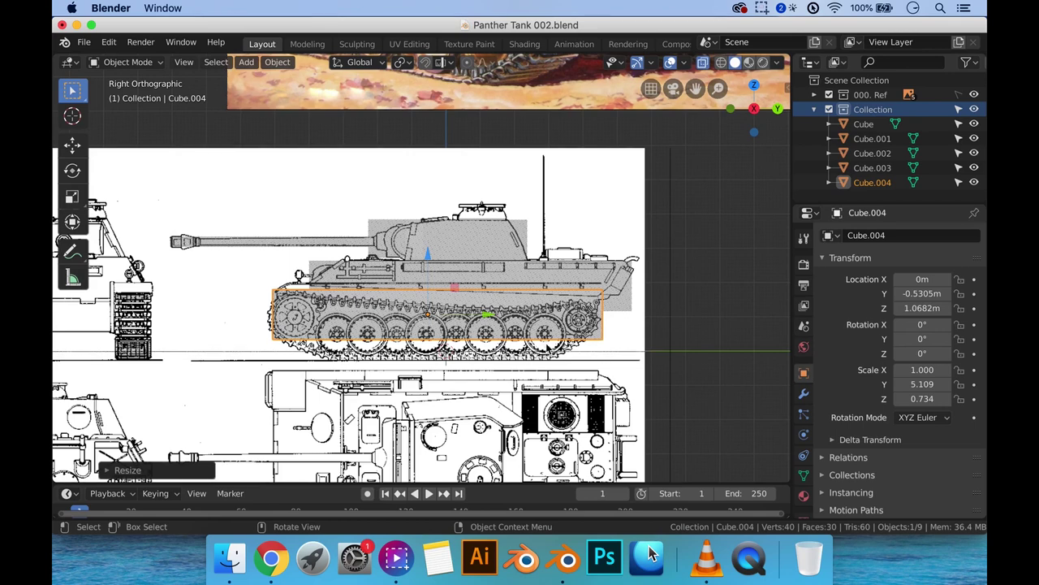
Step: Heighten the track block to a Z scale of about 0.871 and lower it to about Z 0.705 m
{"action": "key", "text": "s"}
{"action": "key", "text": "z"}
{"action": "left_click", "coordinate": [448, 257]}
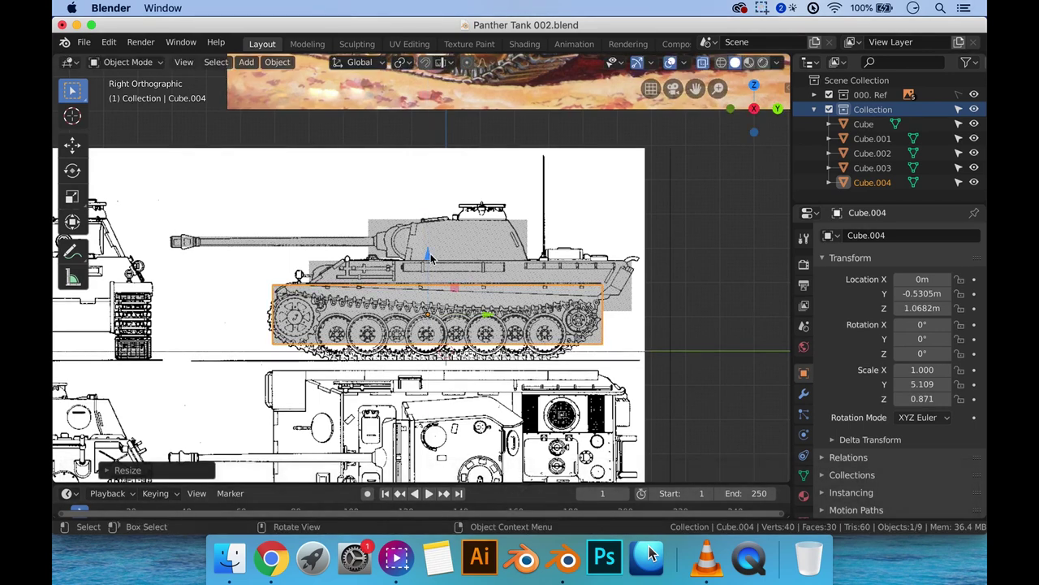
{"action": "key", "text": "g"}
{"action": "key", "text": "z"}
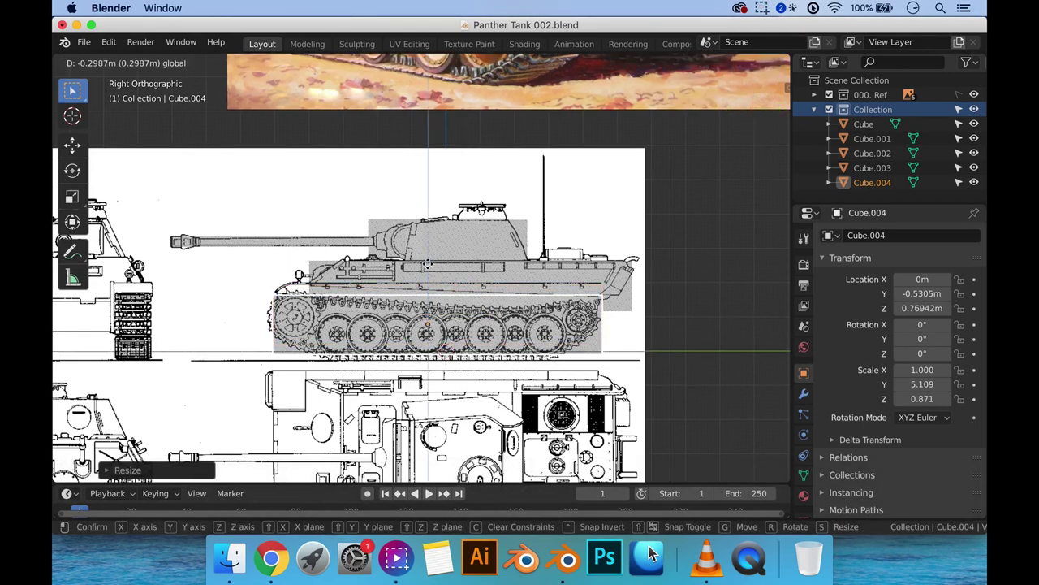
{"action": "left_click", "coordinate": [429, 265]}
Step: Refine the track block's scale to about 0.955 in Z and 5.128 in Y to cover the drawn track
{"action": "key", "text": "s"}
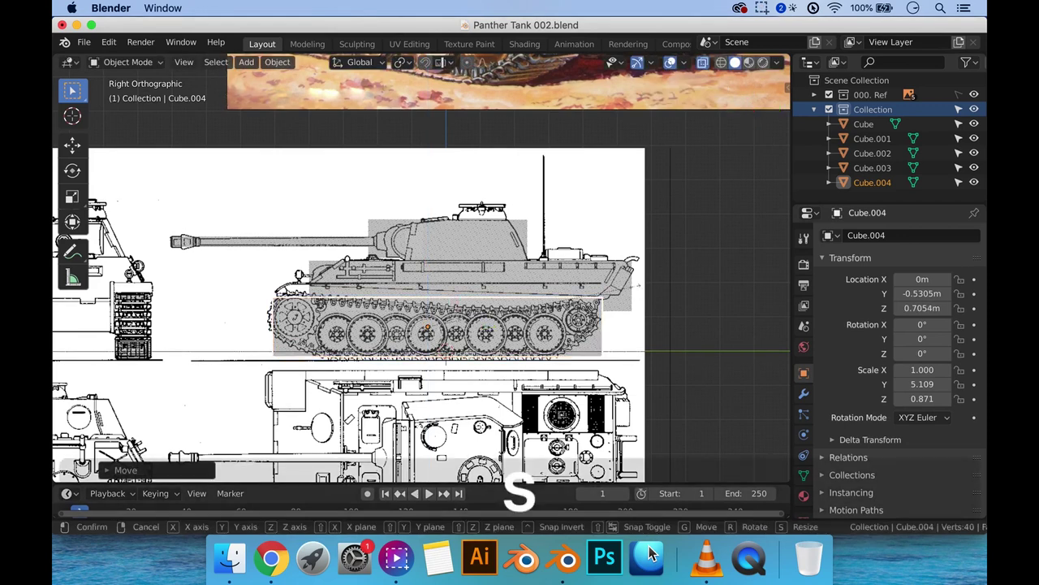
{"action": "key", "text": "z"}
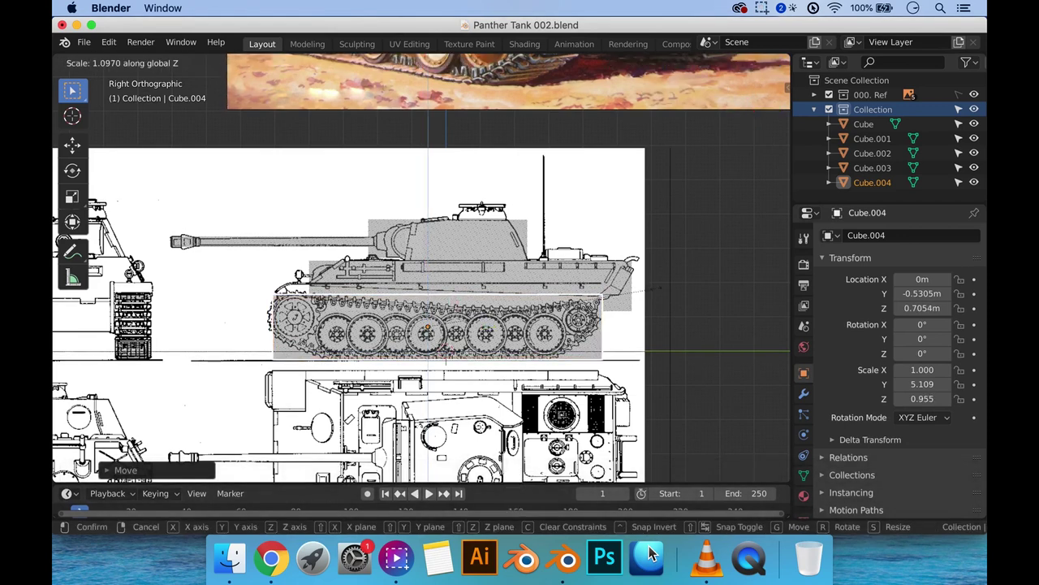
{"action": "left_click", "coordinate": [661, 288]}
{"action": "key", "text": "s"}
{"action": "key", "text": "y"}
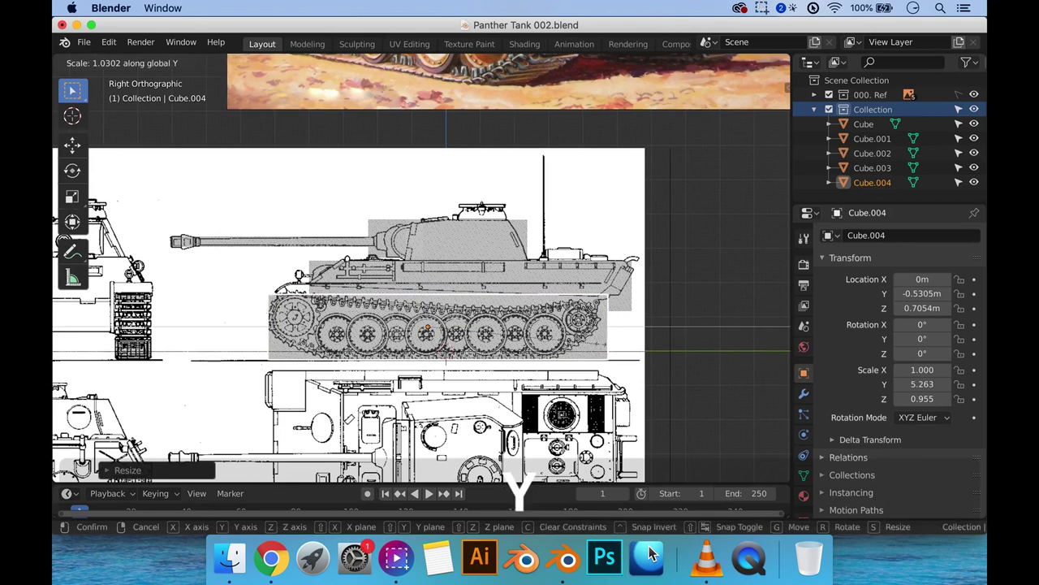
{"action": "left_click", "coordinate": [580, 335]}
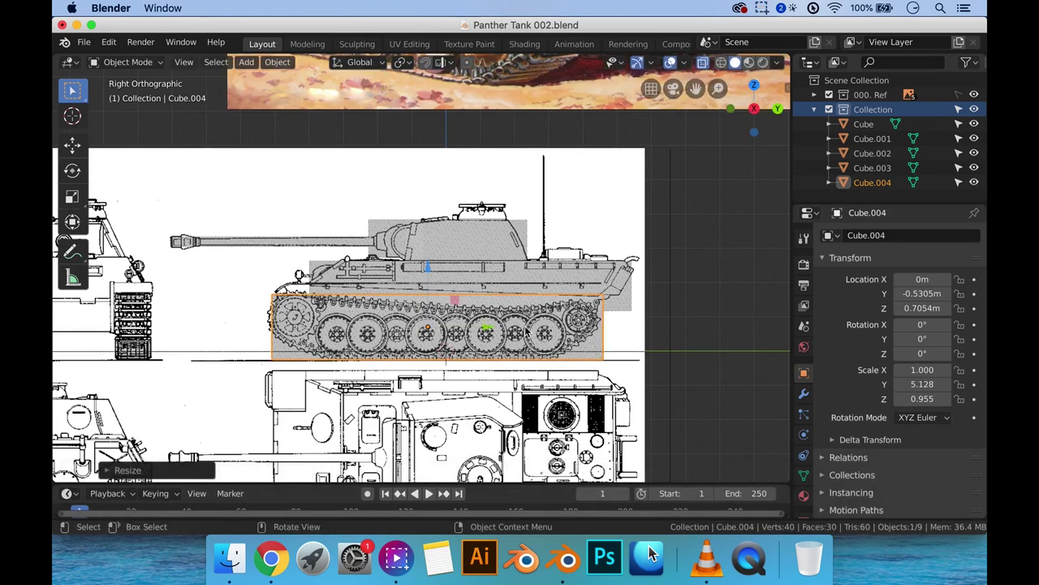
Step: Shift the track block slightly forward along Y to about -0.616 m
{"action": "key", "text": "g"}
{"action": "key", "text": "y"}
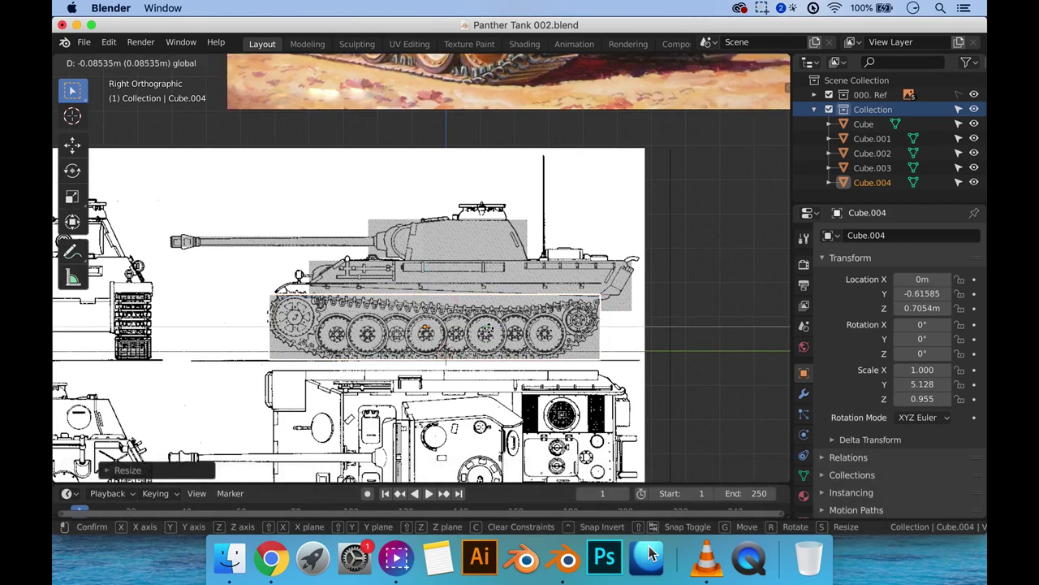
{"action": "left_click", "coordinate": [537, 333]}
Step: In front view, move the track block sideways onto one drawn track, to about X 2.027 m
{"action": "key", "text": "KP_1"}
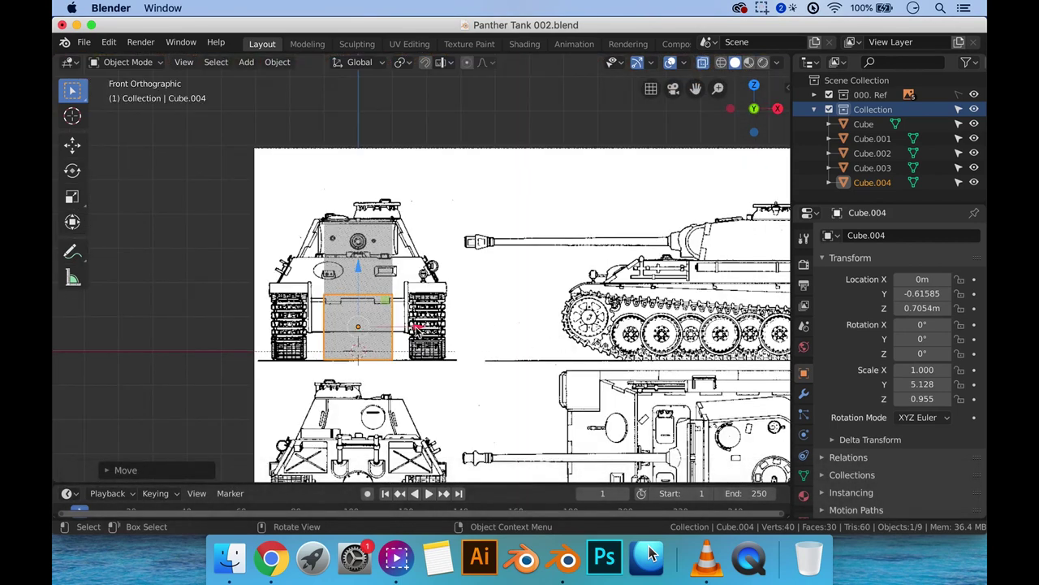
{"action": "key", "text": "g"}
{"action": "key", "text": "x"}
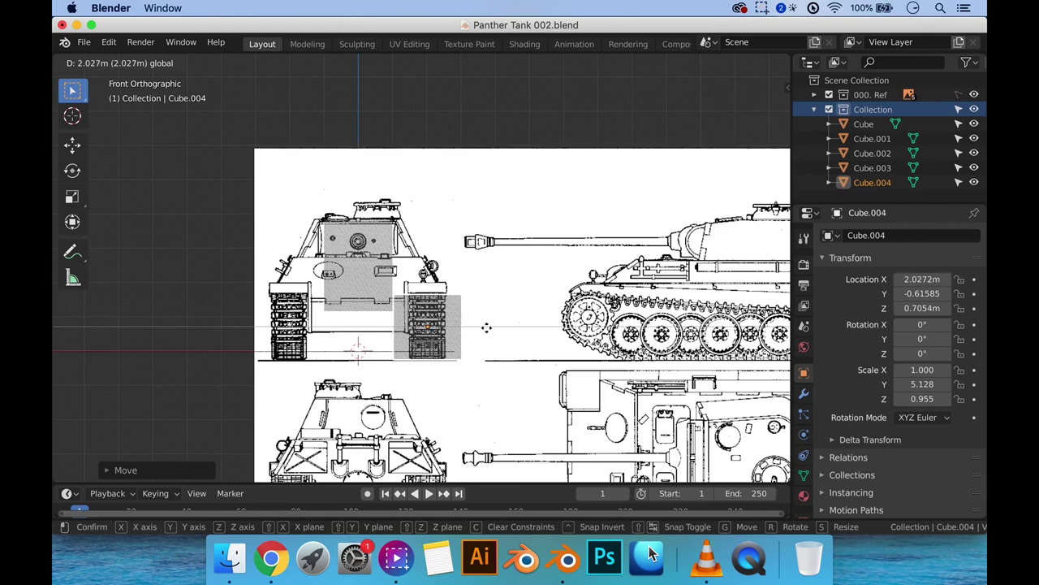
{"action": "left_click", "coordinate": [487, 333]}
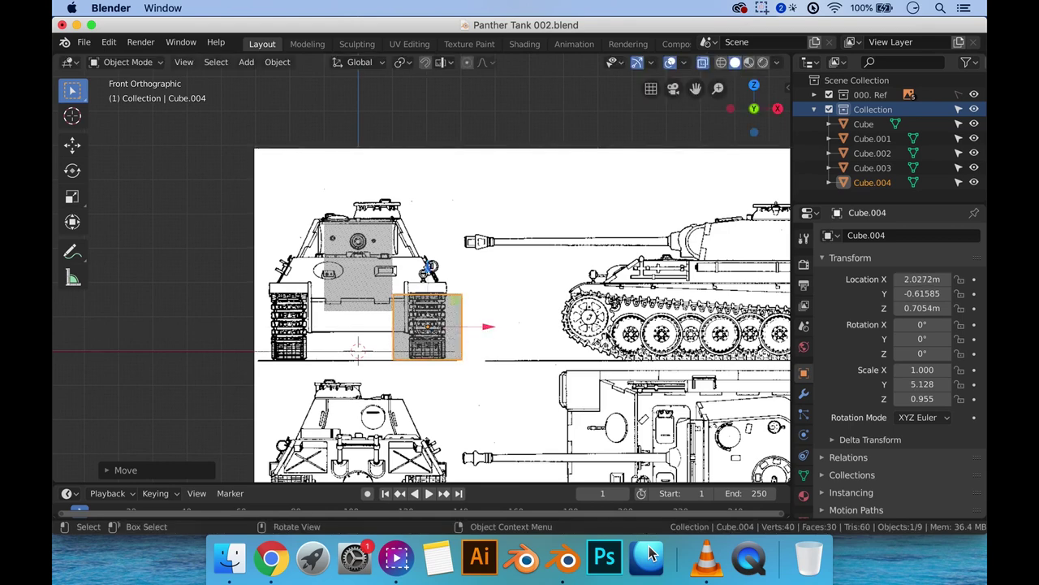
Step: Narrow the track block along X to a scale of about 0.582 to match the drawn track's width
{"action": "key", "text": "s"}
{"action": "key", "text": "x"}
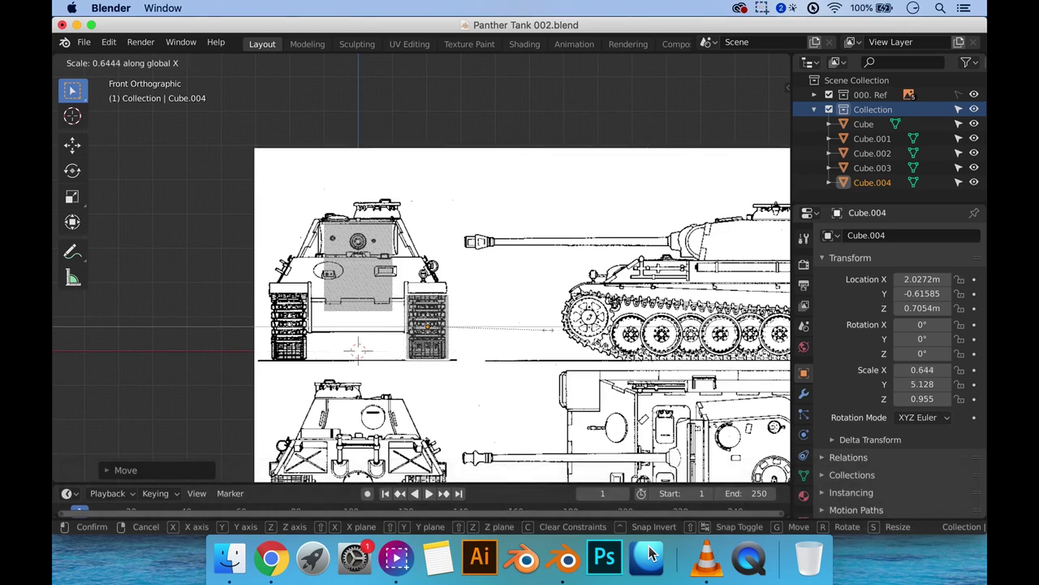
{"action": "left_click", "coordinate": [538, 329]}
{"action": "scroll", "coordinate": [487, 337], "scroll_direction": "up", "scroll_amount": 2}
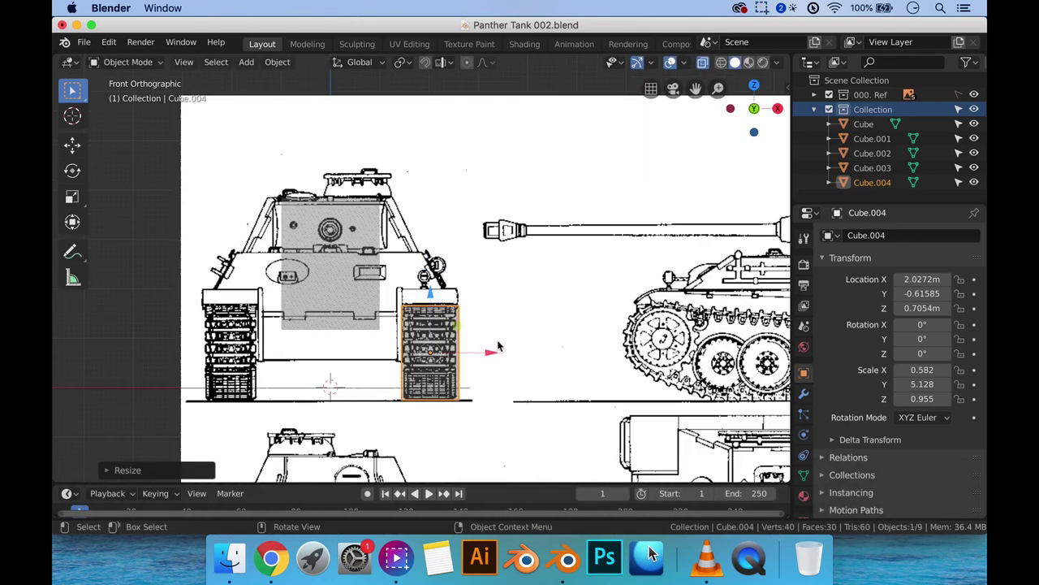
Step: Nudge the track block to about X 2.012 m and narrow its X scale to about 0.552
{"action": "key", "text": "g"}
{"action": "key", "text": "x"}
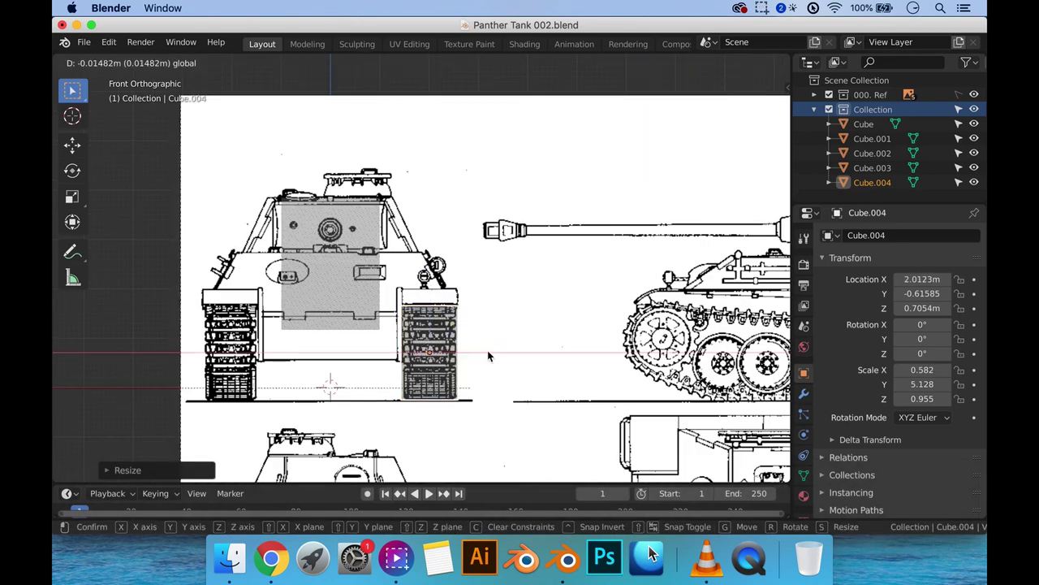
{"action": "left_click", "coordinate": [488, 354]}
{"action": "key", "text": "s"}
{"action": "key", "text": "x"}
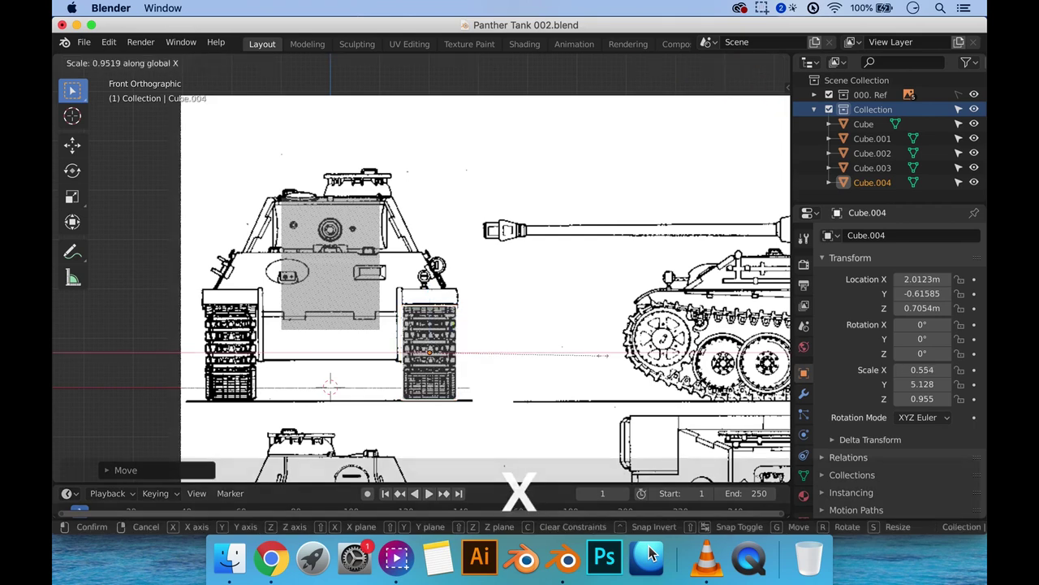
{"action": "left_click", "coordinate": [629, 376]}
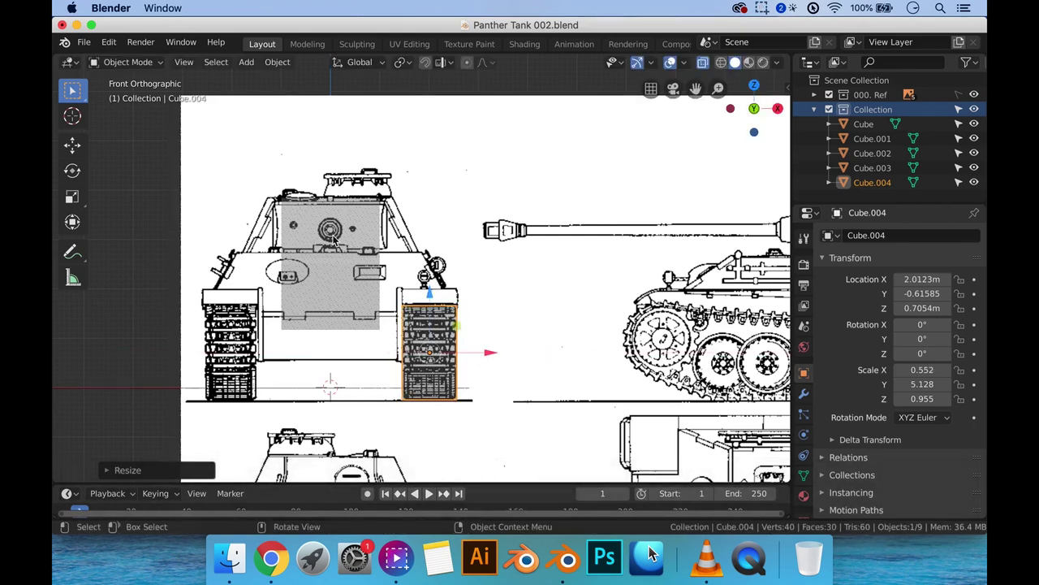
Step: Turn off X-ray display and inspect the solid tank blocks in perspective
{"action": "scroll", "coordinate": [445, 276], "scroll_direction": "down", "scroll_amount": 3}
{"action": "middle_click_drag", "start_coordinate": [448, 294], "coordinate": [493, 331]}
{"action": "key", "text": "z"}
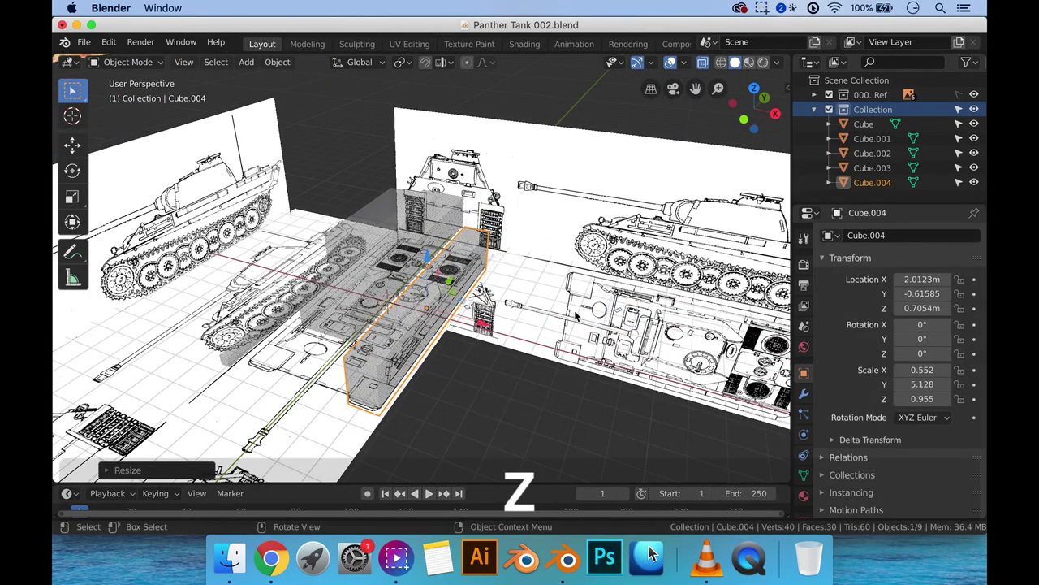
{"action": "left_click", "coordinate": [704, 63]}
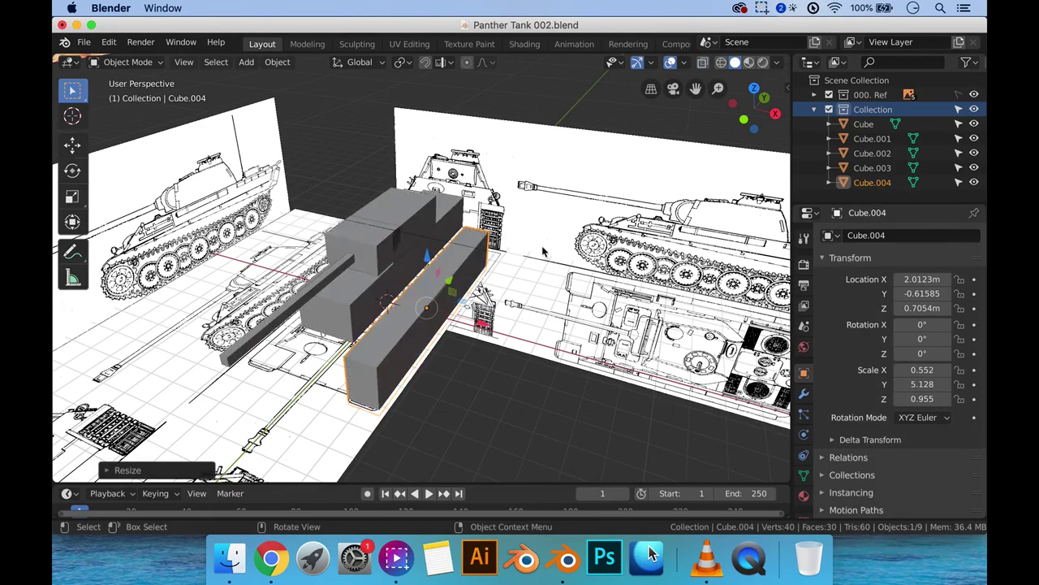
{"action": "middle_click_drag", "start_coordinate": [542, 245], "coordinate": [379, 296]}
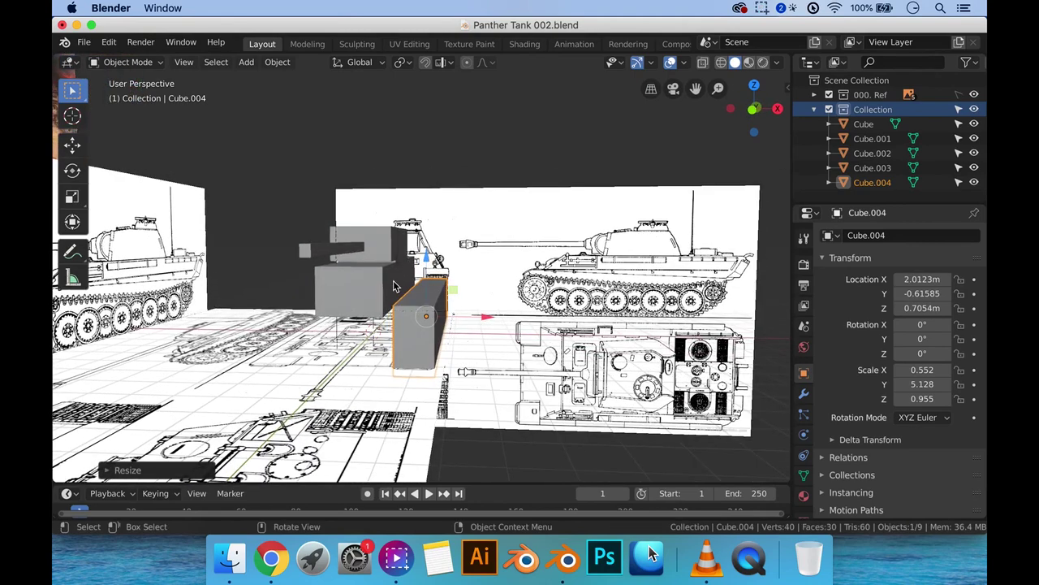
Step: In front view, widen the hull block to an X scale of about 1.938
{"action": "key", "text": "1"}
{"action": "scroll", "coordinate": [383, 285], "scroll_direction": "up", "scroll_amount": 2}
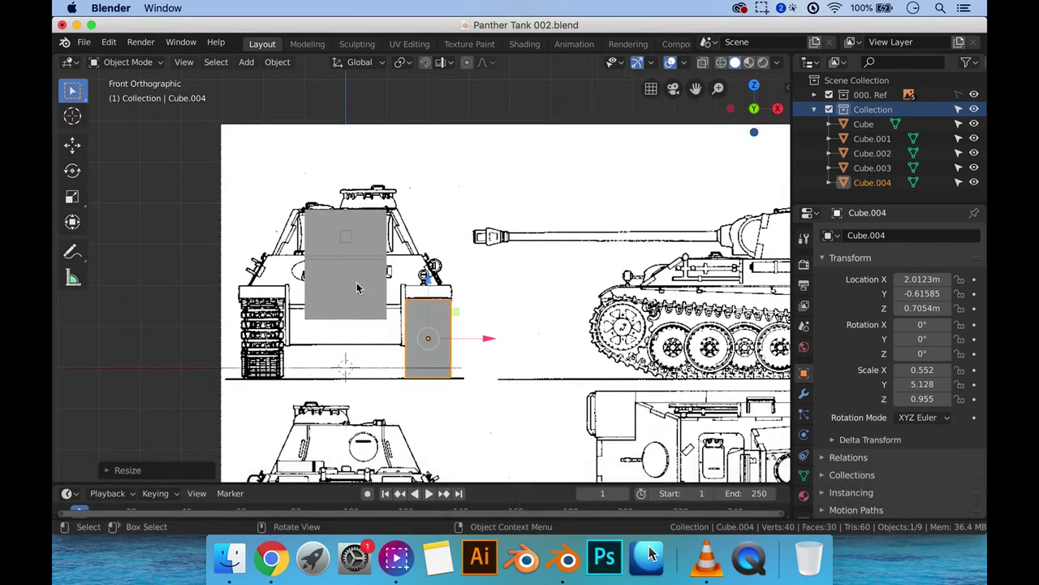
{"action": "left_click", "coordinate": [375, 286]}
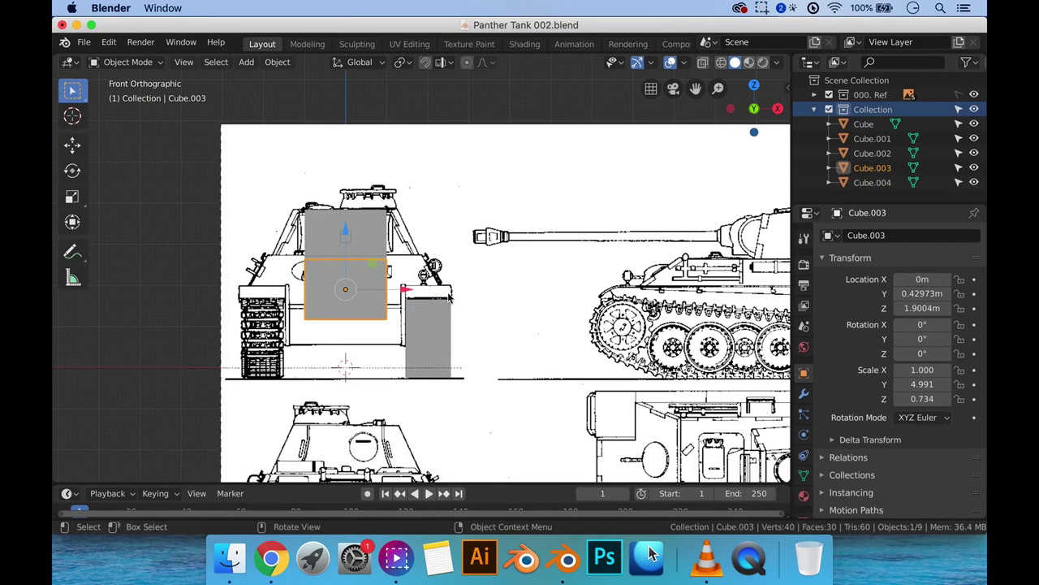
{"action": "key", "text": "s"}
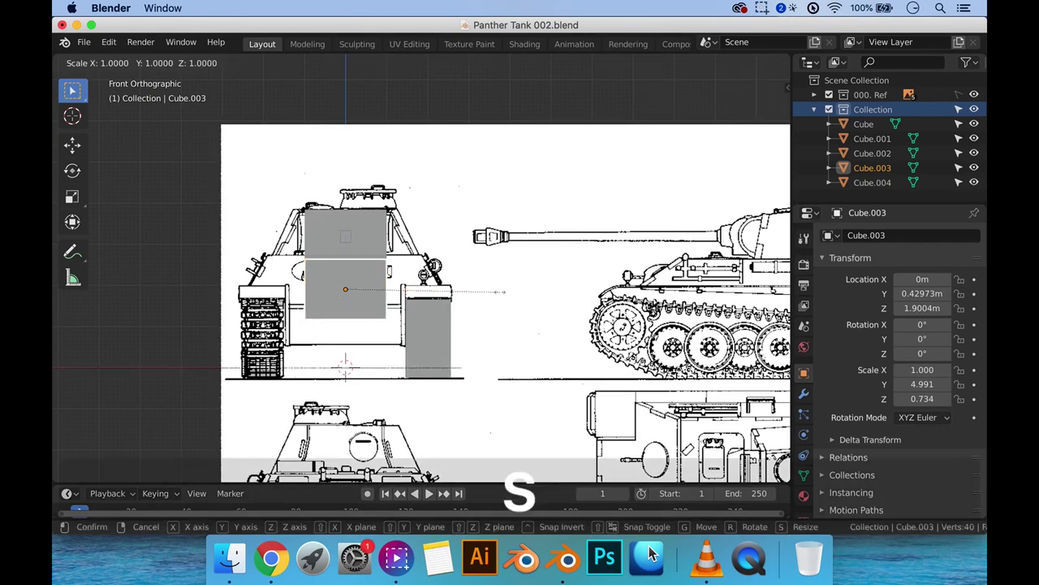
{"action": "key", "text": "x"}
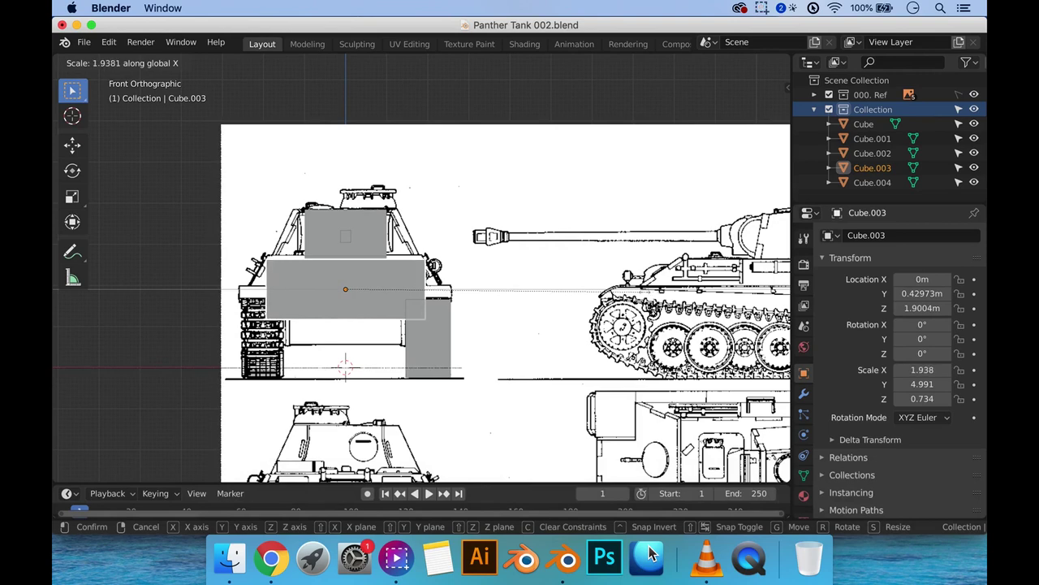
{"action": "key", "text": "Return"}
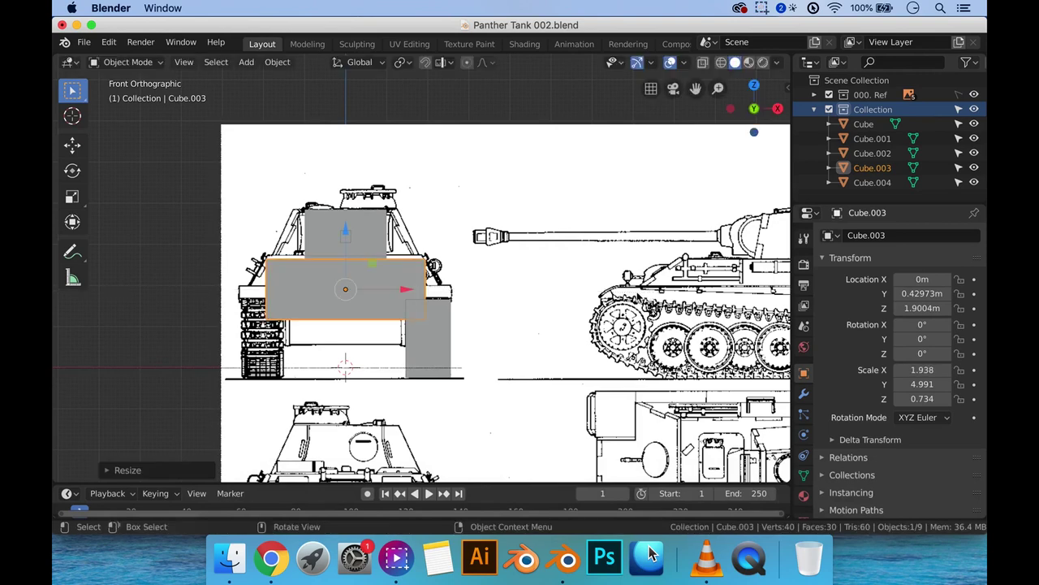
Step: Compare the hull block's height and fit against the front and side reference drawings
{"action": "key", "text": "KP_3"}
{"action": "key", "text": "KP_1"}
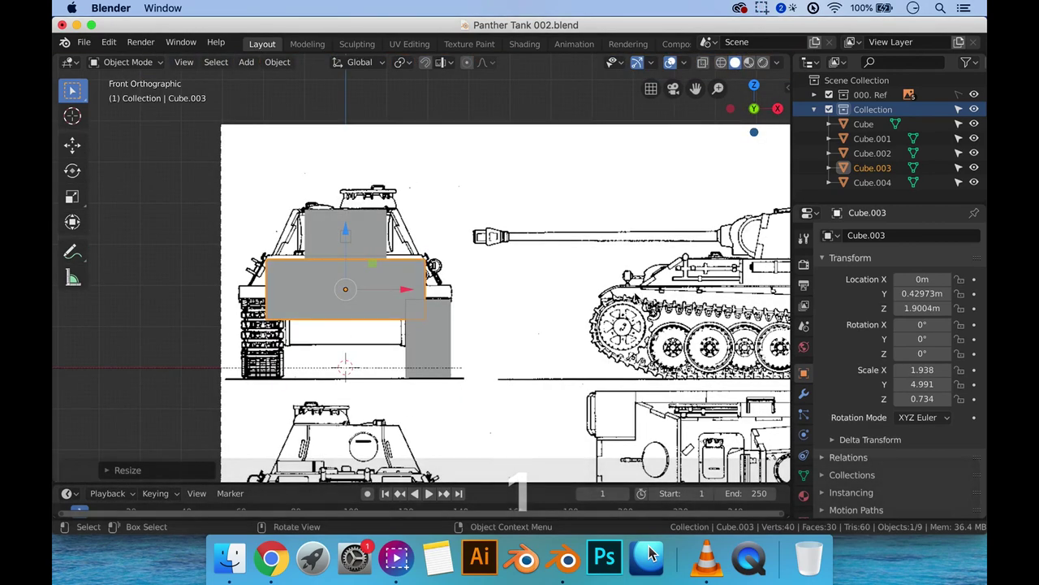
{"action": "key", "text": "KP_Subtract"}
{"action": "key", "text": "KP_Subtract"}
{"action": "scroll", "coordinate": [635, 299], "scroll_direction": "down", "scroll_amount": 2}
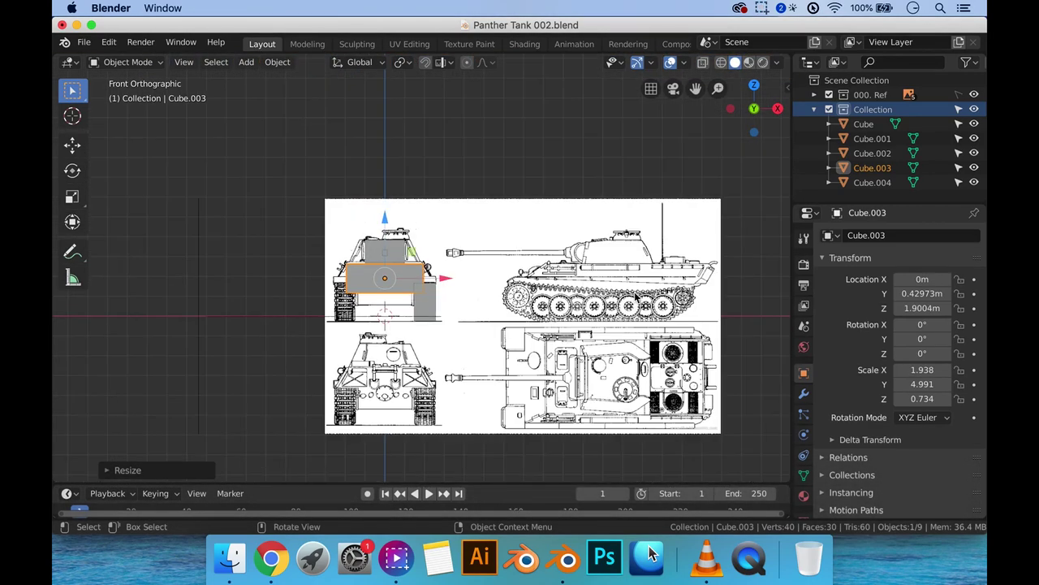
{"action": "scroll", "coordinate": [633, 298], "scroll_direction": "up", "scroll_amount": 2}
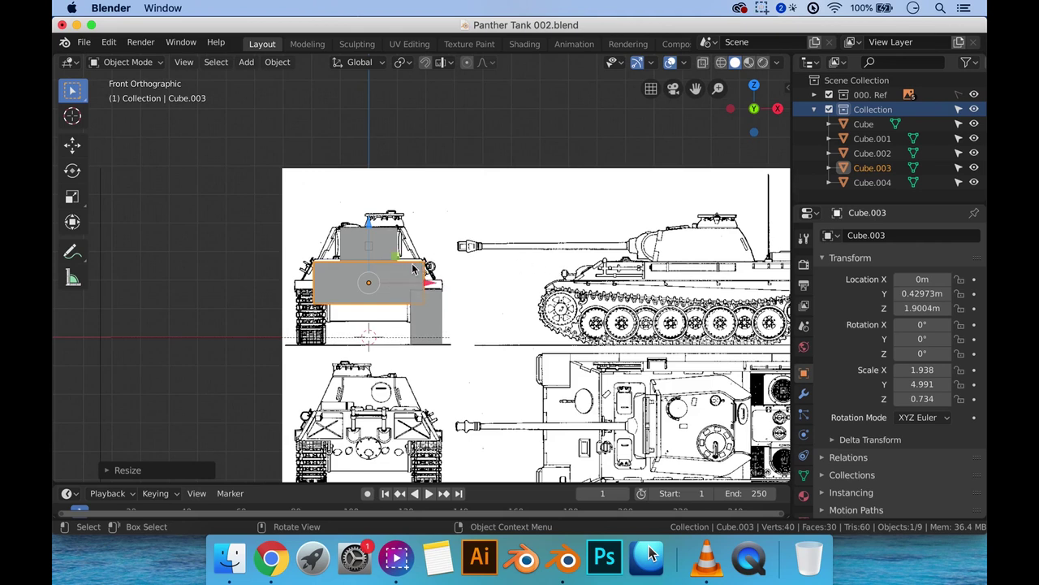
{"action": "key", "text": "KP_1"}
{"action": "key", "text": "KP_3"}
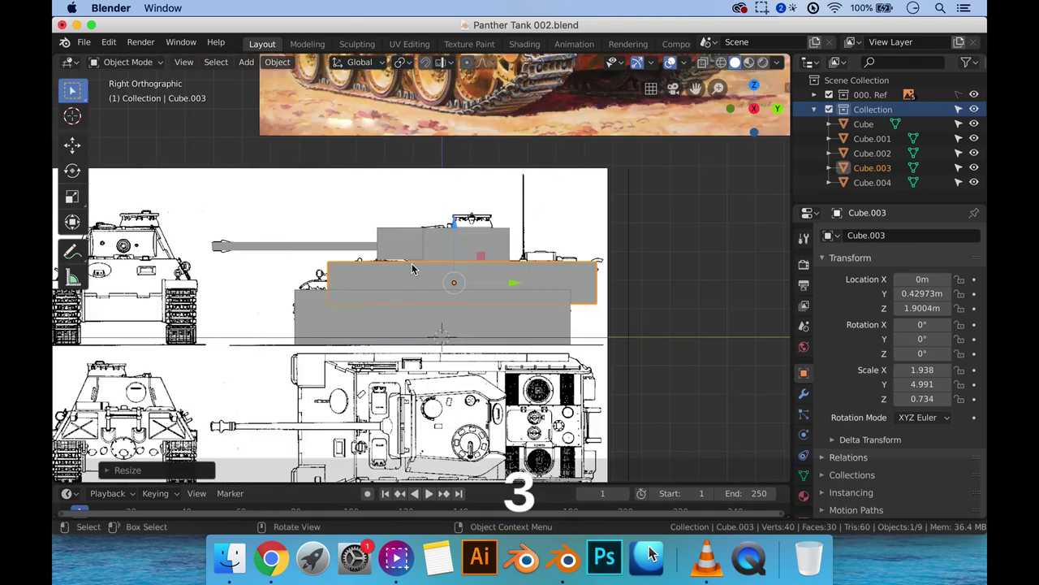
{"action": "key", "text": "KP_1"}
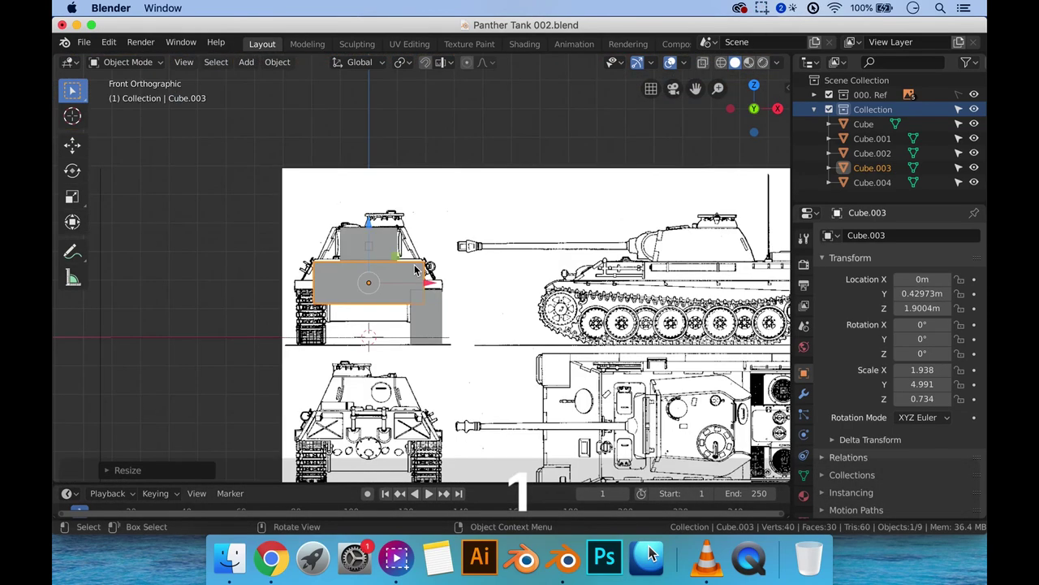
Step: Inspect the Front and Side reference images around the blocks in perspective, selecting each in turn
{"action": "mouse_move", "coordinate": [500, 270]}
{"action": "middle_mouse_down"}
{"action": "mouse_move", "coordinate": [490, 260]}
{"action": "mouse_move", "coordinate": [493, 281]}
{"action": "mouse_move", "coordinate": [492, 260]}
{"action": "middle_mouse_up"}
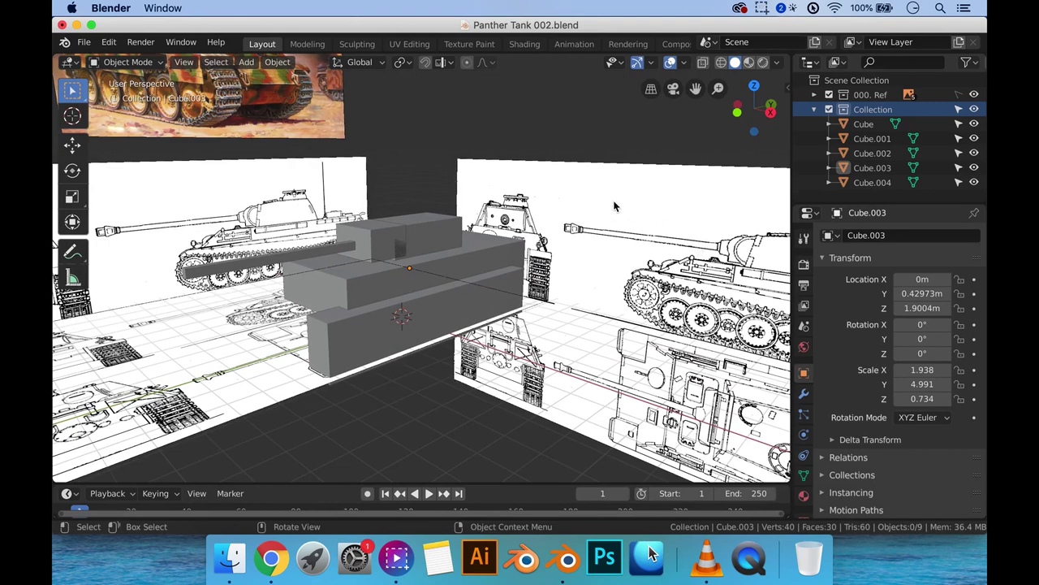
{"action": "left_click", "coordinate": [649, 253]}
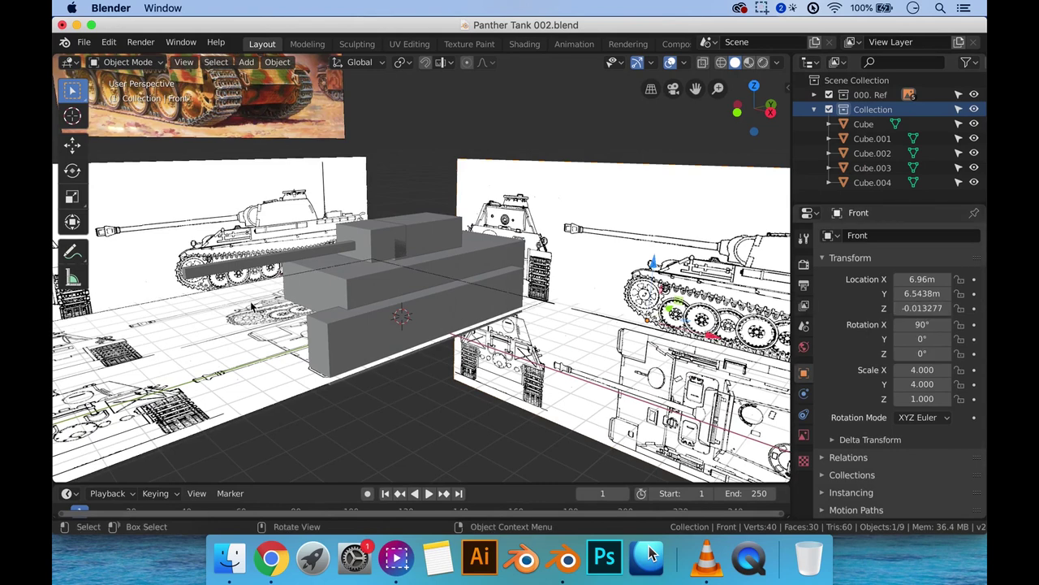
{"action": "left_click", "coordinate": [219, 199]}
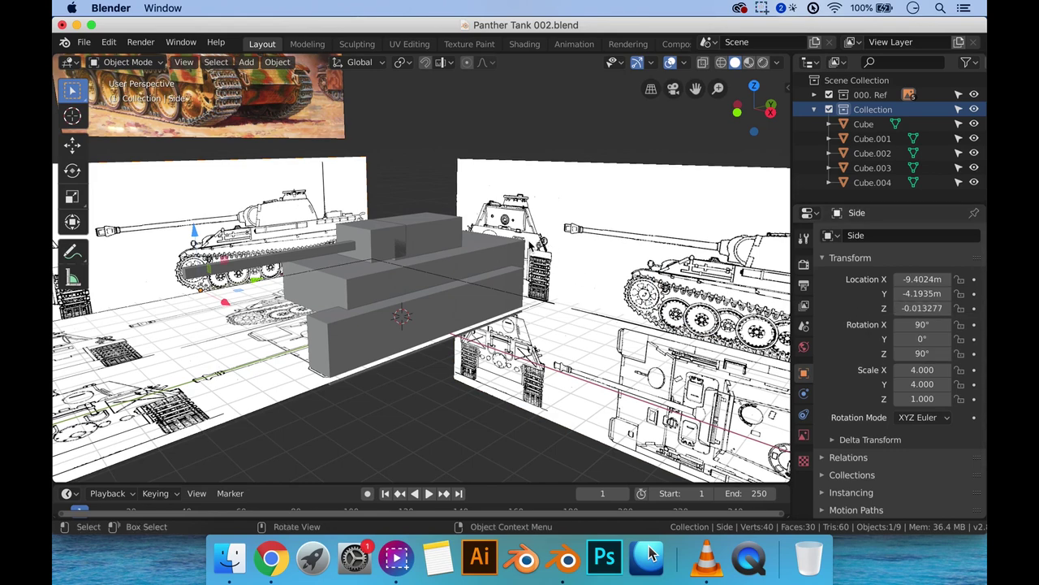
{"action": "key", "text": "KP_1"}
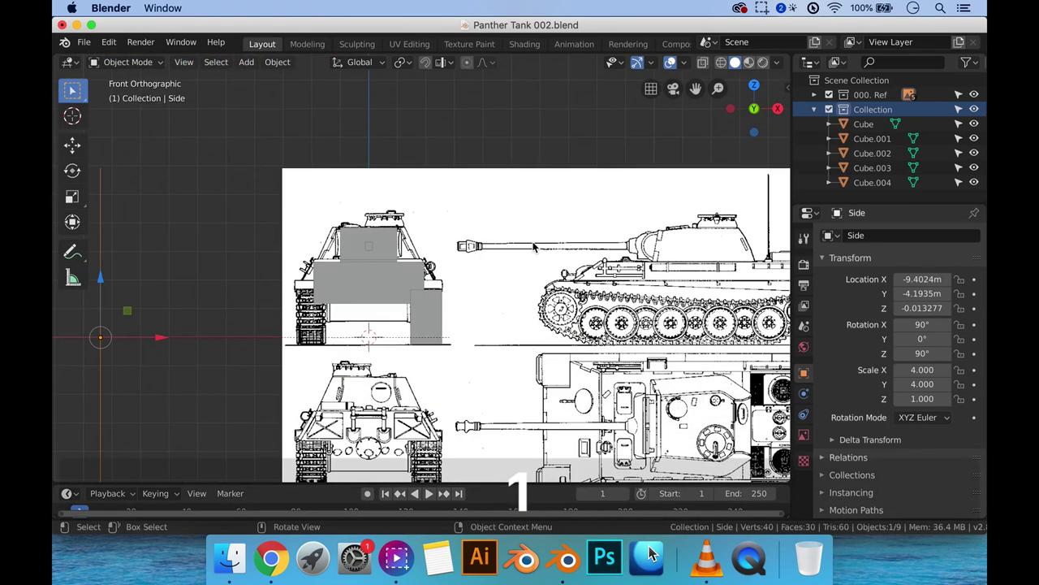
Step: Duplicate the hull block along X to about 3.508 m and stretch the copy to an X scale of about 5.250
{"action": "left_click", "coordinate": [378, 280]}
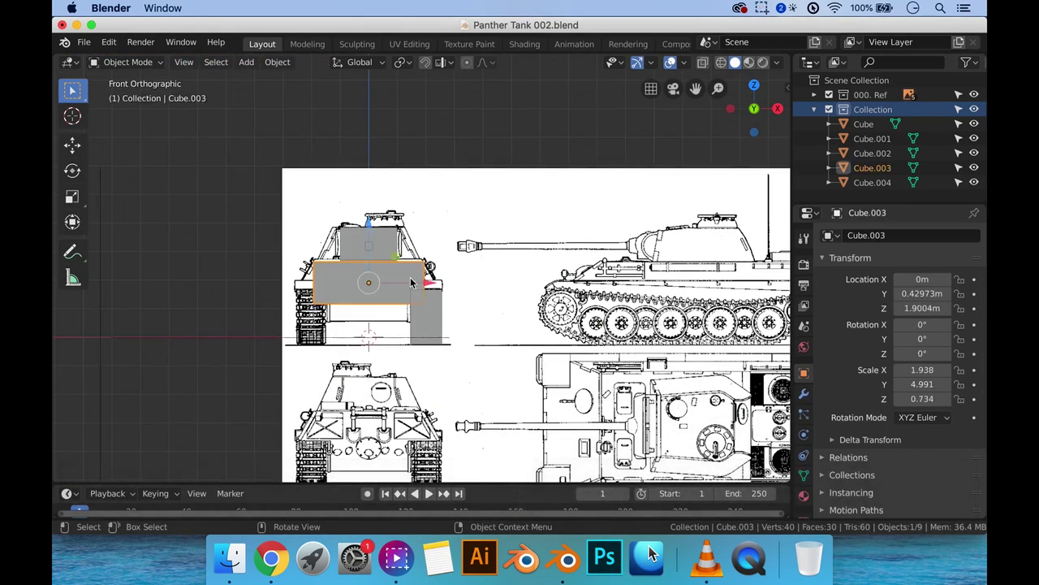
{"action": "key", "text": "shift+d"}
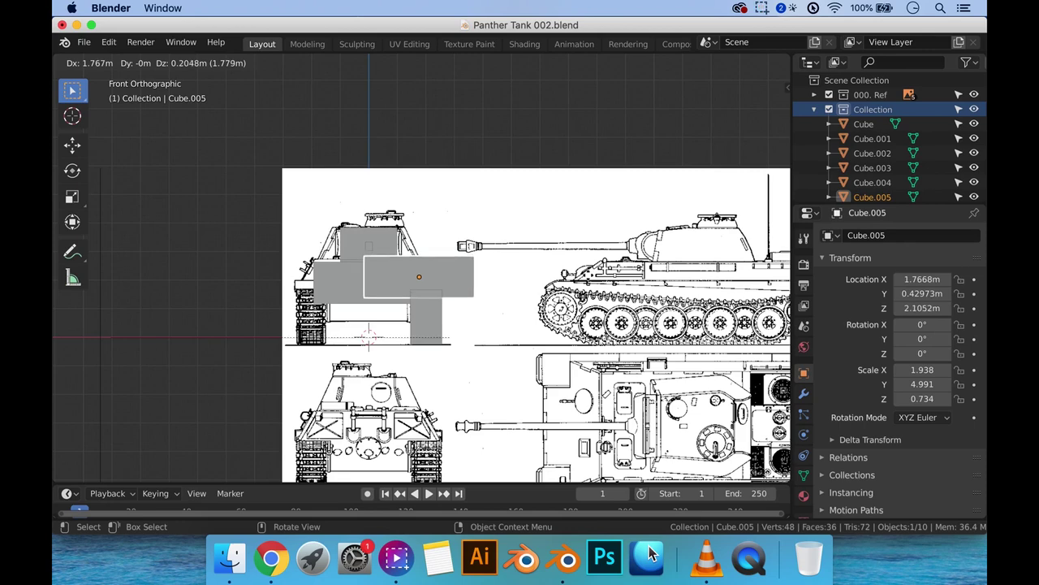
{"action": "key", "text": "x"}
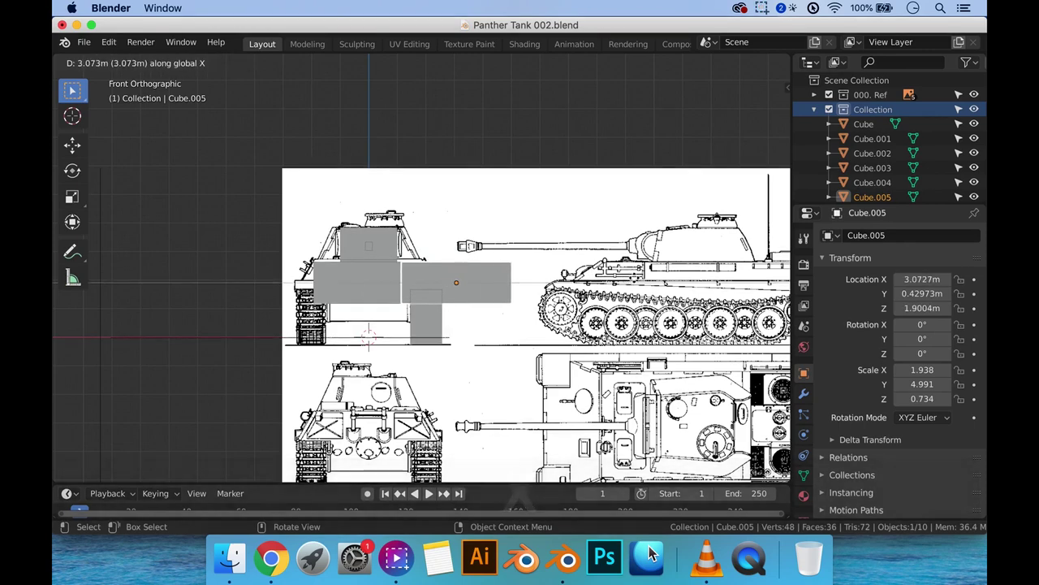
{"action": "left_click", "coordinate": [642, 281]}
{"action": "key", "text": "s"}
{"action": "key", "text": "x"}
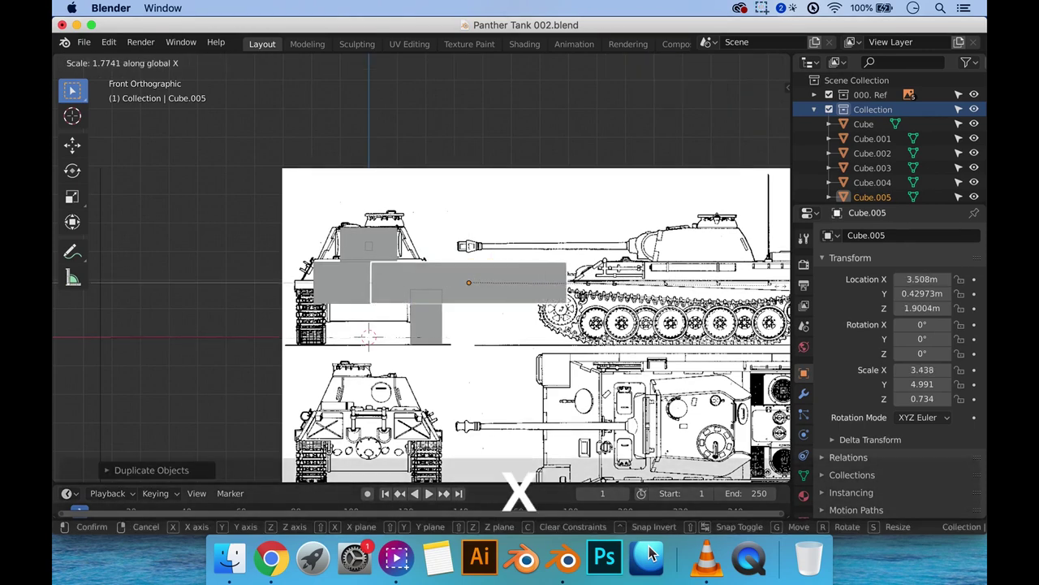
{"action": "left_click", "coordinate": [195, 300]}
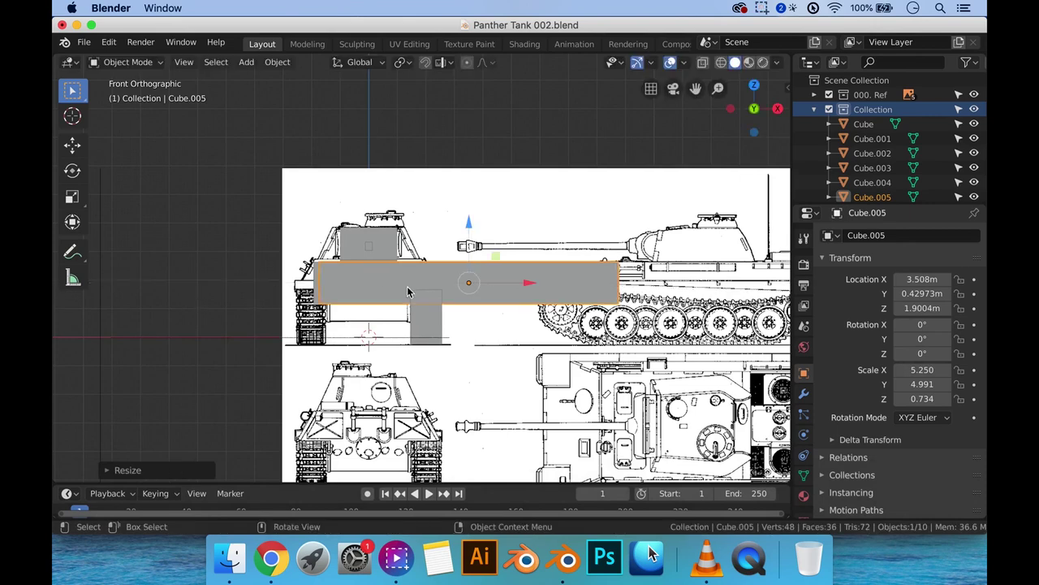
Step: In side view, move the duplicated bar forward along Y to about -5.895 m, over the side reference's front-view drawing
{"action": "key", "text": "3"}
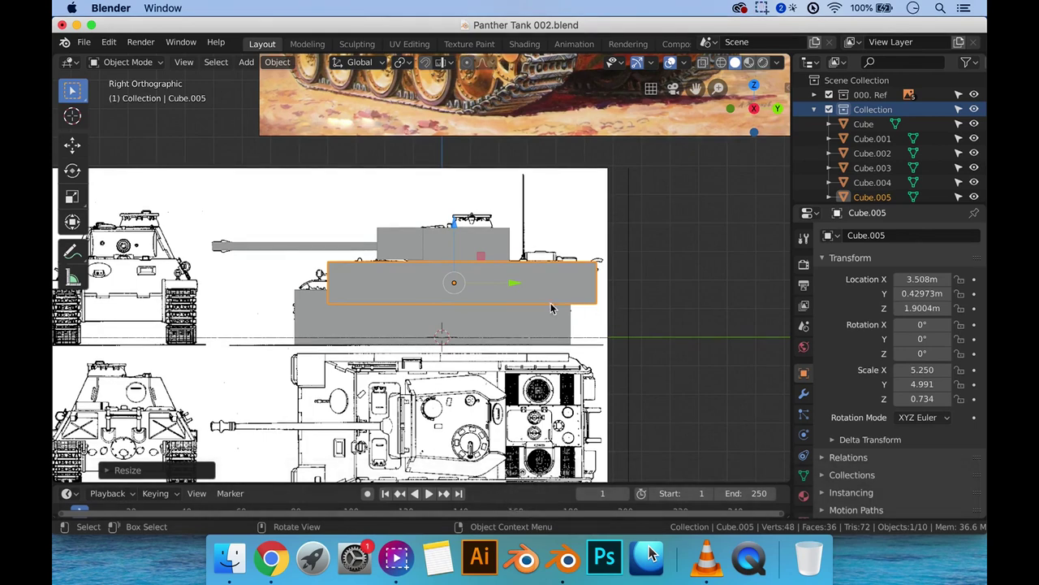
{"action": "left_click_drag", "start_coordinate": [517, 289], "coordinate": [336, 284]}
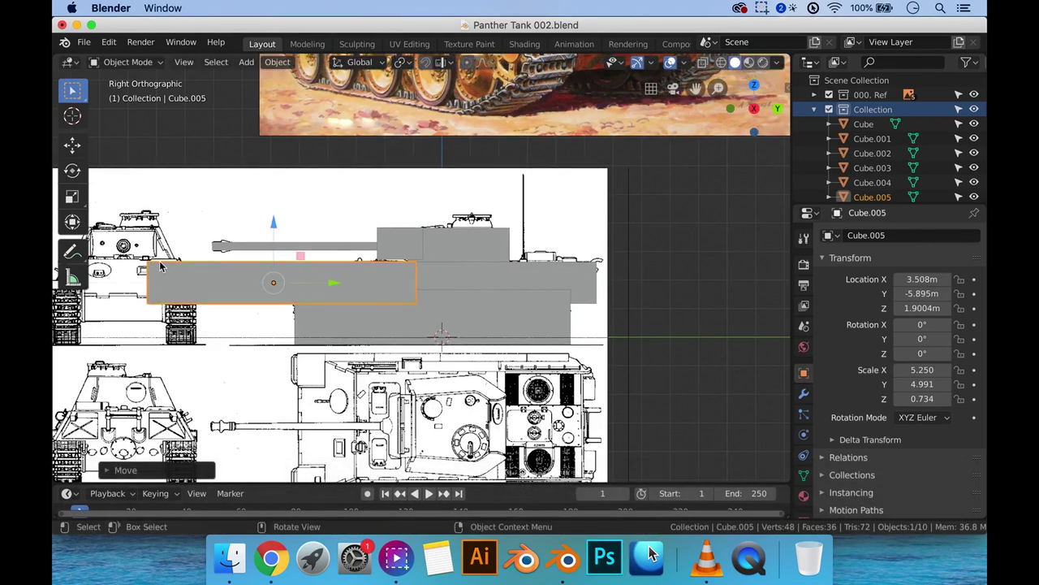
{"action": "key", "text": "KP_1"}
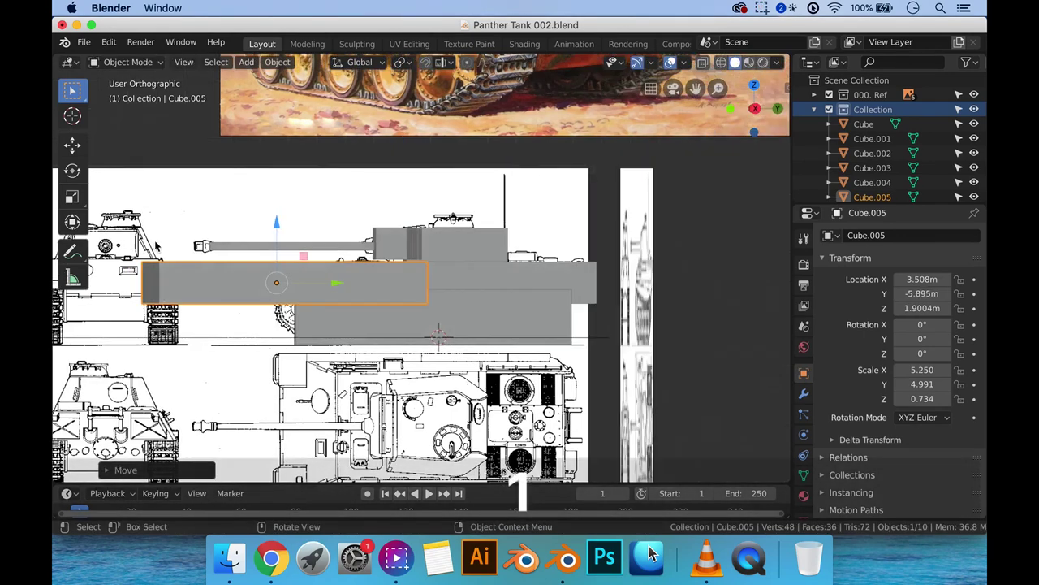
Step: Expand the reference collection and lower the Front reference image to about Z -0.090 m, comparing its height with the side view
{"action": "left_click", "coordinate": [814, 94]}
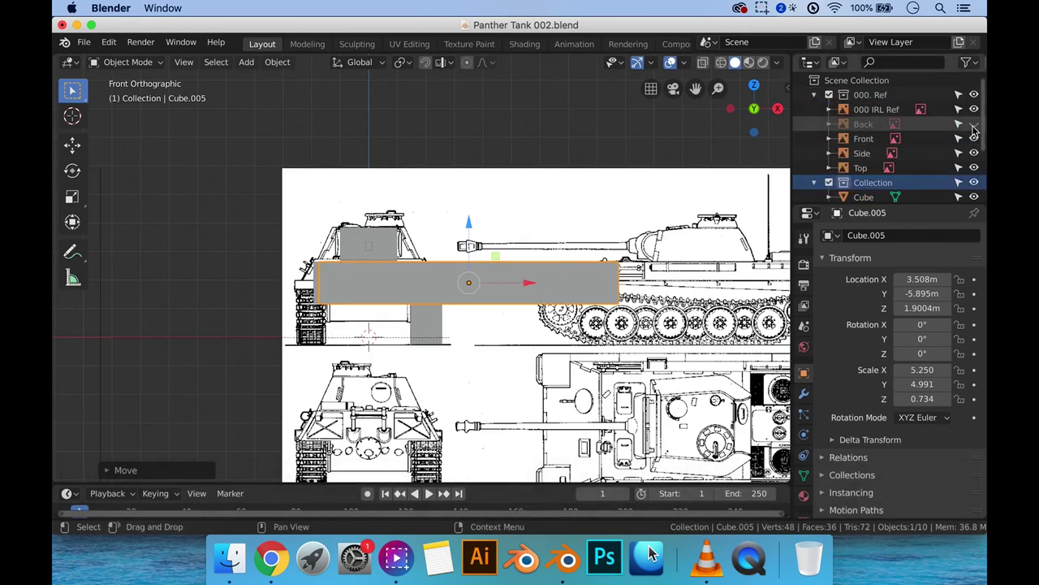
{"action": "left_click", "coordinate": [662, 237]}
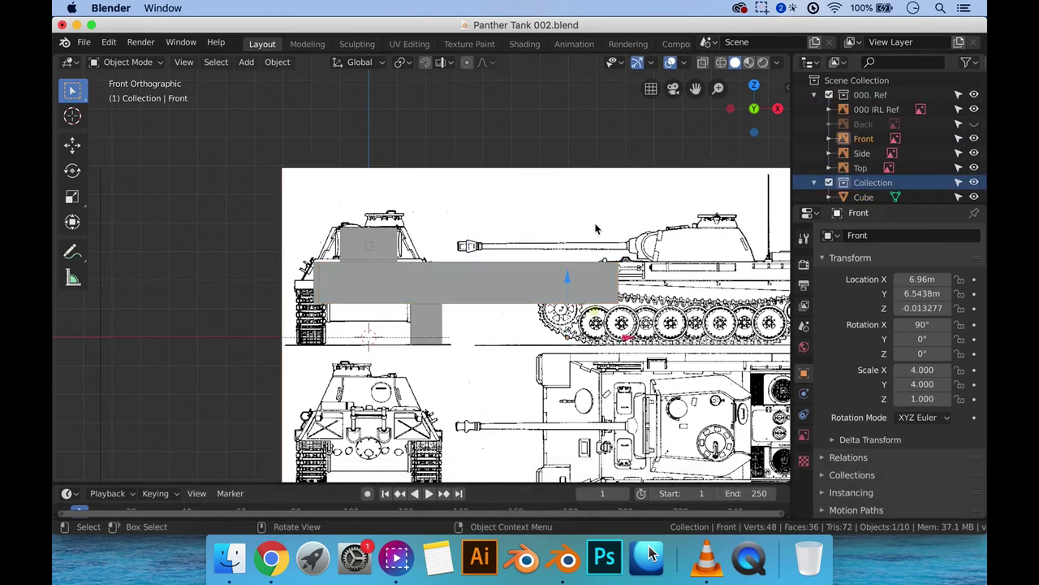
{"action": "left_click_drag", "start_coordinate": [568, 280], "coordinate": [571, 279]}
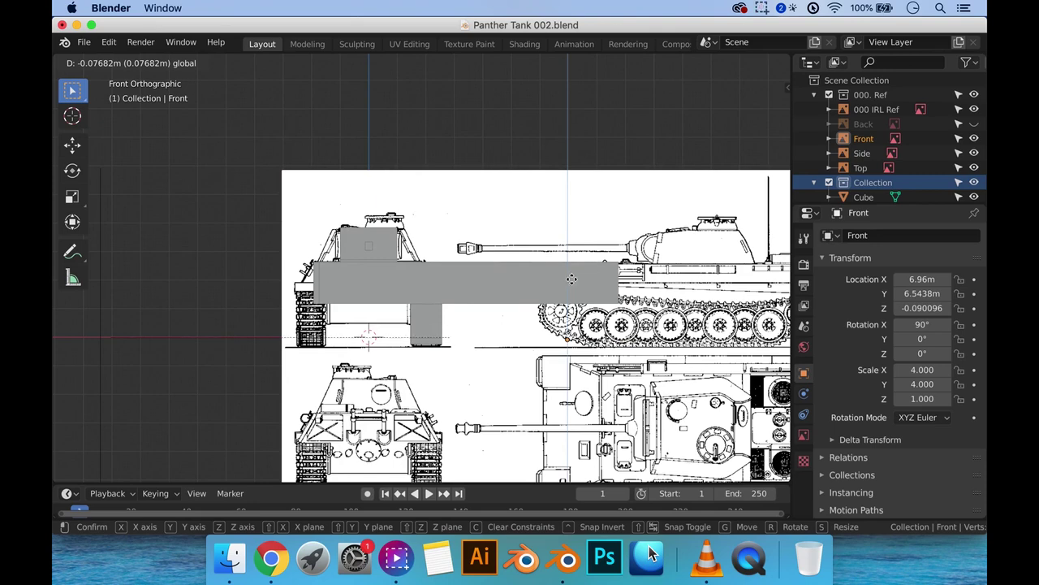
{"action": "left_click_drag", "start_coordinate": [572, 279], "coordinate": [574, 284]}
{"action": "key", "text": "3"}
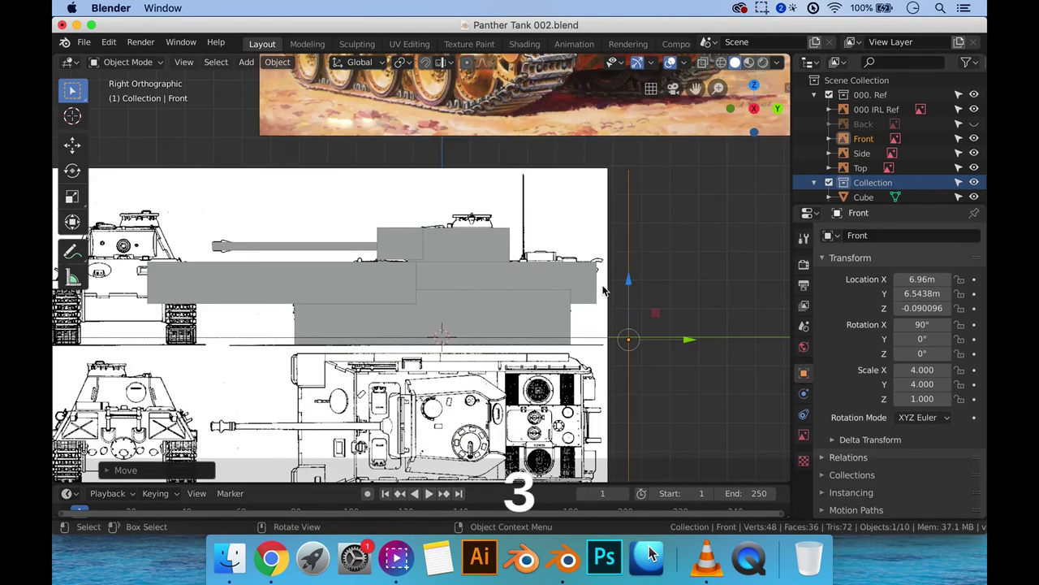
{"action": "key", "text": "1"}
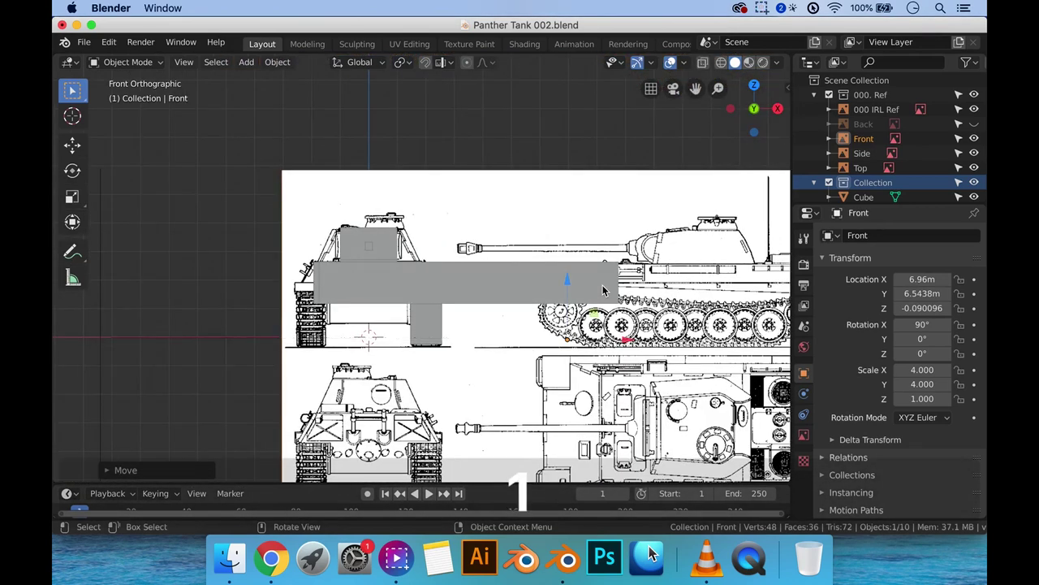
Step: Show the Back reference image, hide the Front one, and move Back along Y to about 7.945 m behind the blocks
{"action": "left_click", "coordinate": [974, 123]}
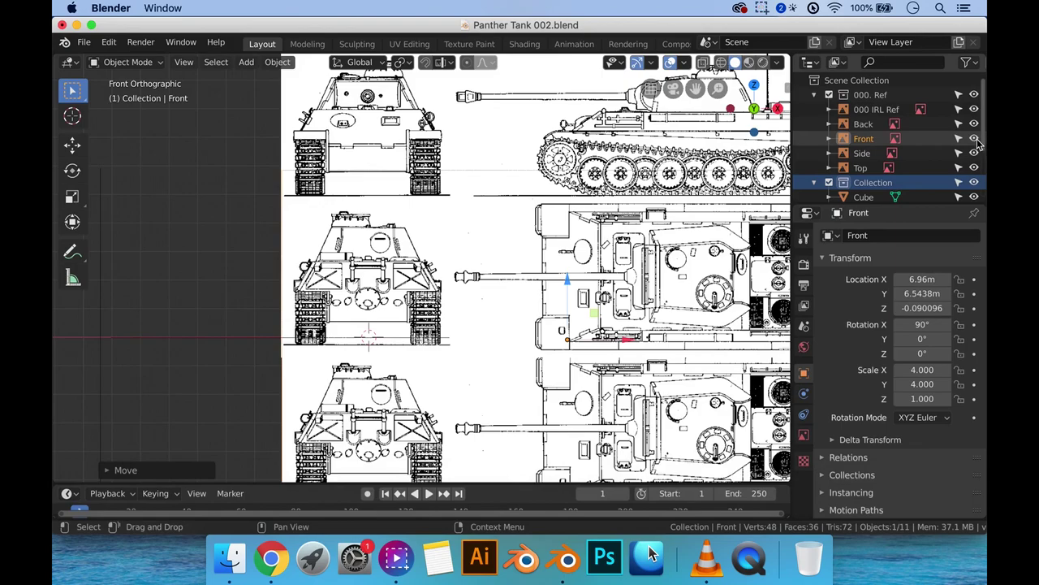
{"action": "left_click", "coordinate": [974, 139]}
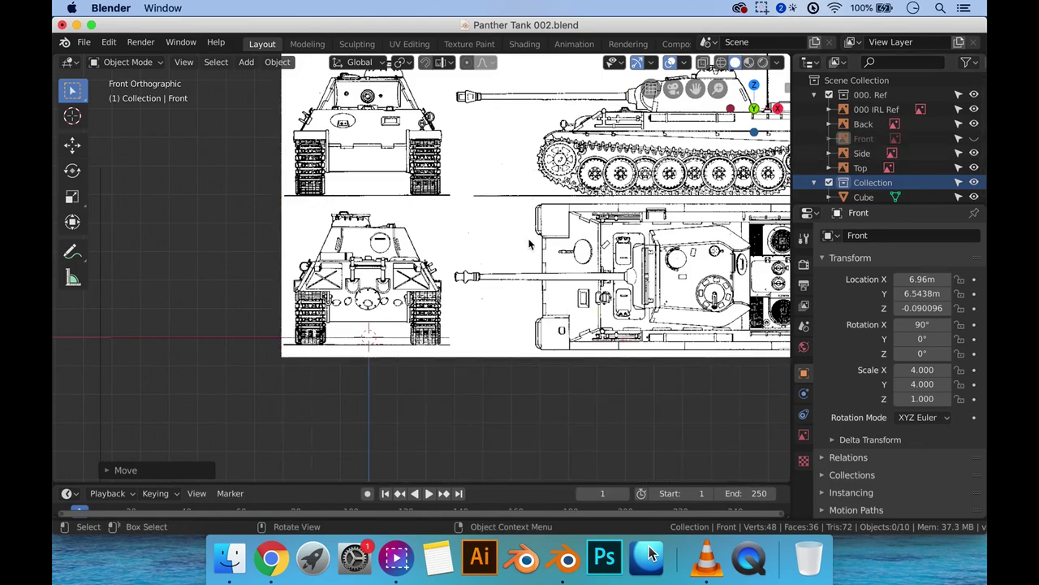
{"action": "middle_click_drag", "start_coordinate": [585, 236], "coordinate": [457, 274]}
{"action": "scroll", "coordinate": [458, 274], "scroll_direction": "down", "scroll_amount": 3}
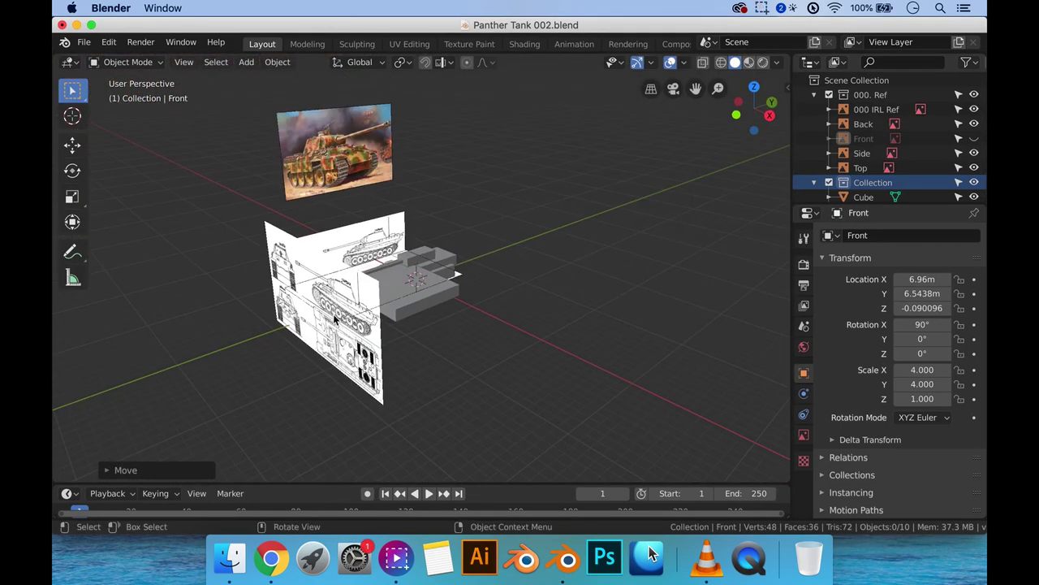
{"action": "left_click", "coordinate": [457, 274]}
{"action": "key", "text": "g"}
{"action": "key", "text": "y"}
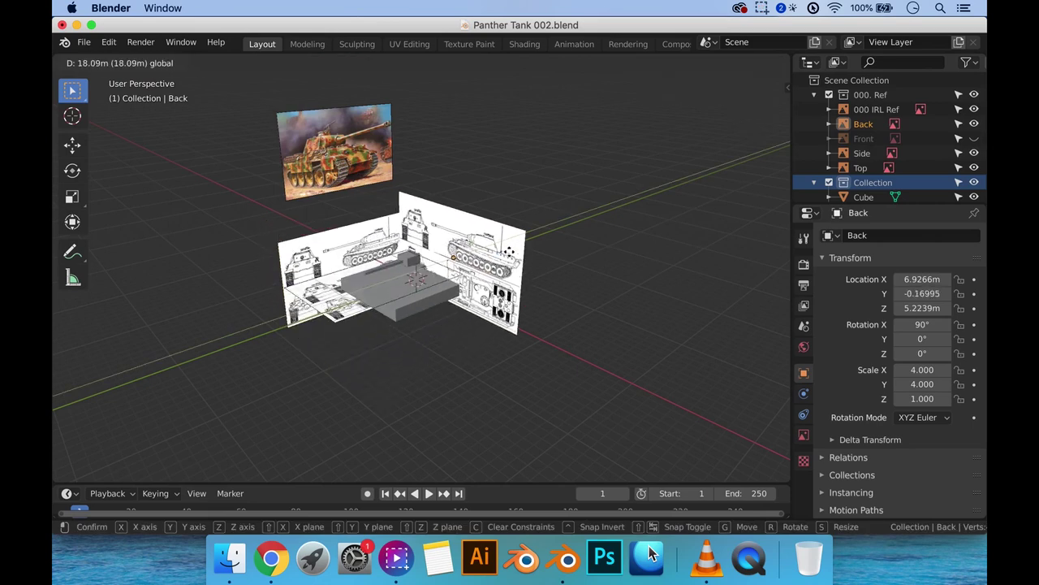
{"action": "left_click", "coordinate": [575, 250]}
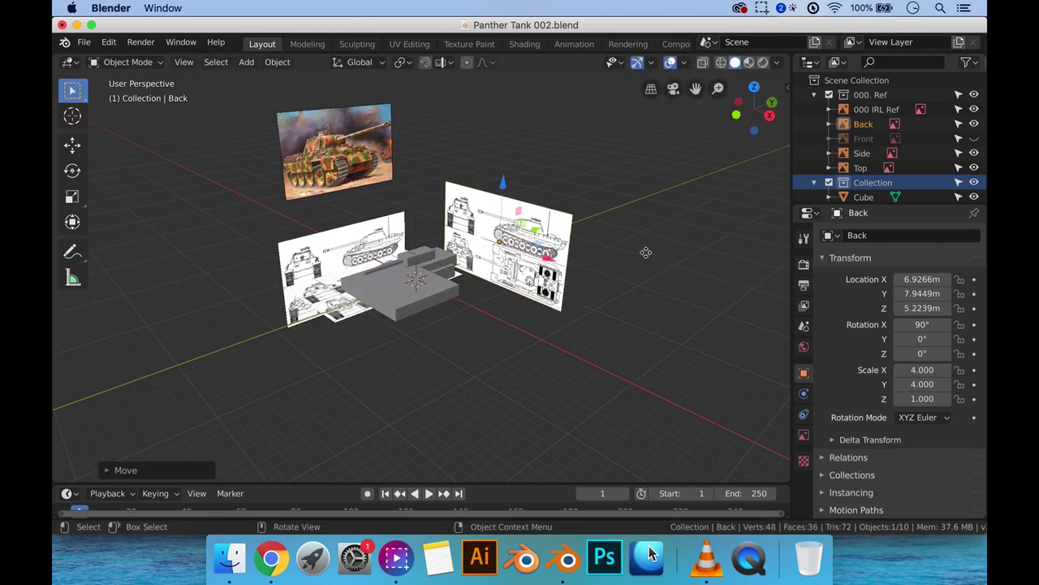
{"action": "key", "text": "KP_1"}
{"action": "scroll", "coordinate": [486, 274], "scroll_direction": "up", "scroll_amount": 5}
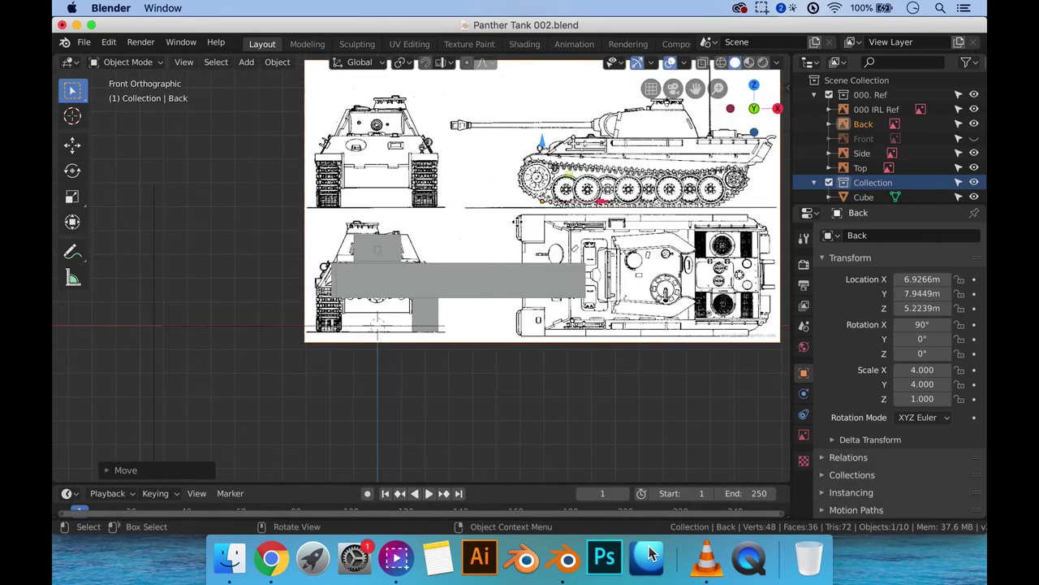
{"action": "scroll", "coordinate": [436, 244], "scroll_direction": "up", "scroll_amount": 2}
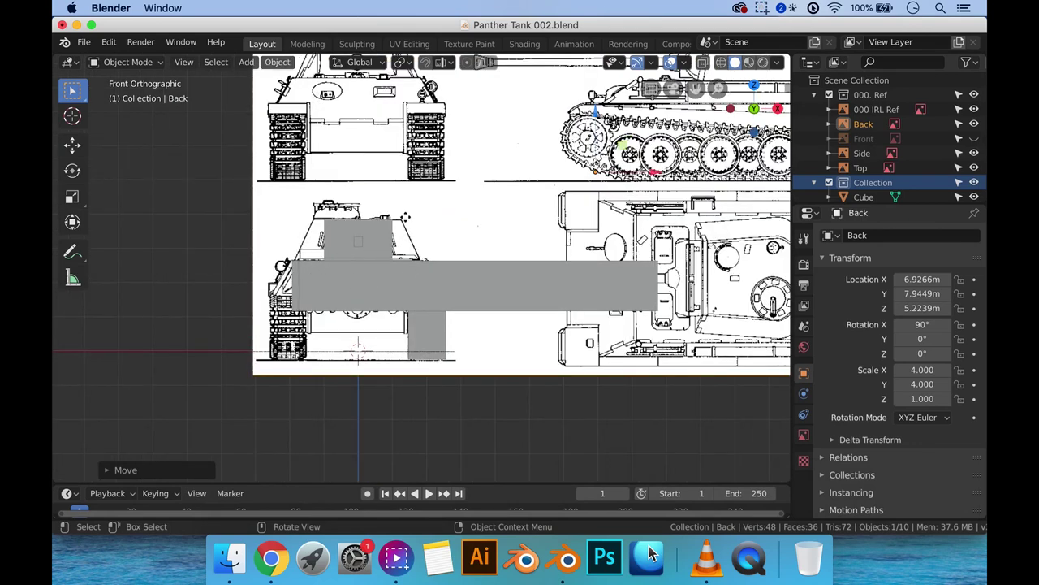
Step: Show the Front reference image again, hide the Back one, and collapse the 000. Ref collection
{"action": "left_click", "coordinate": [975, 139]}
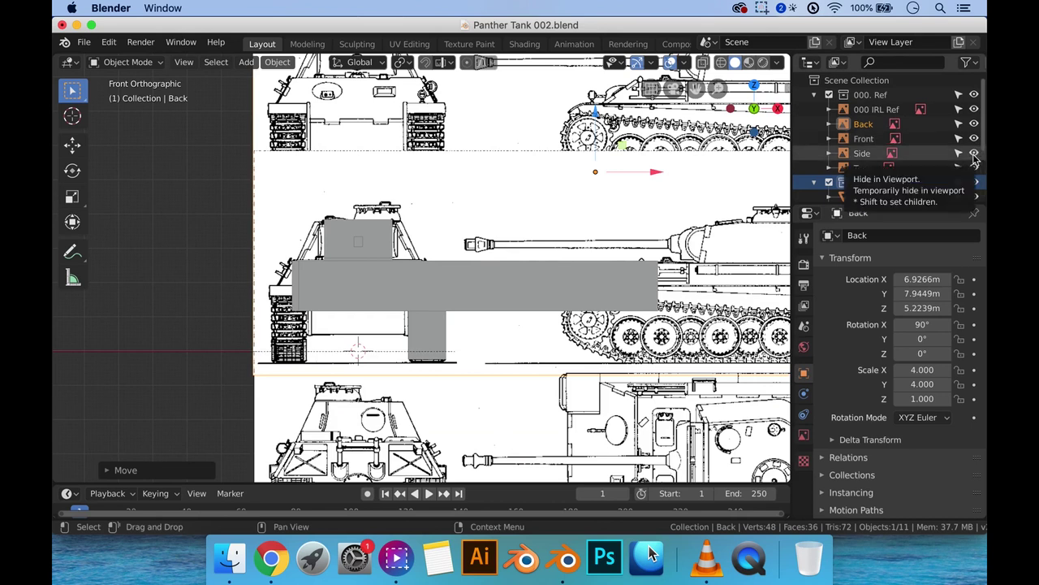
{"action": "scroll", "coordinate": [388, 372], "scroll_direction": "down", "scroll_amount": 1}
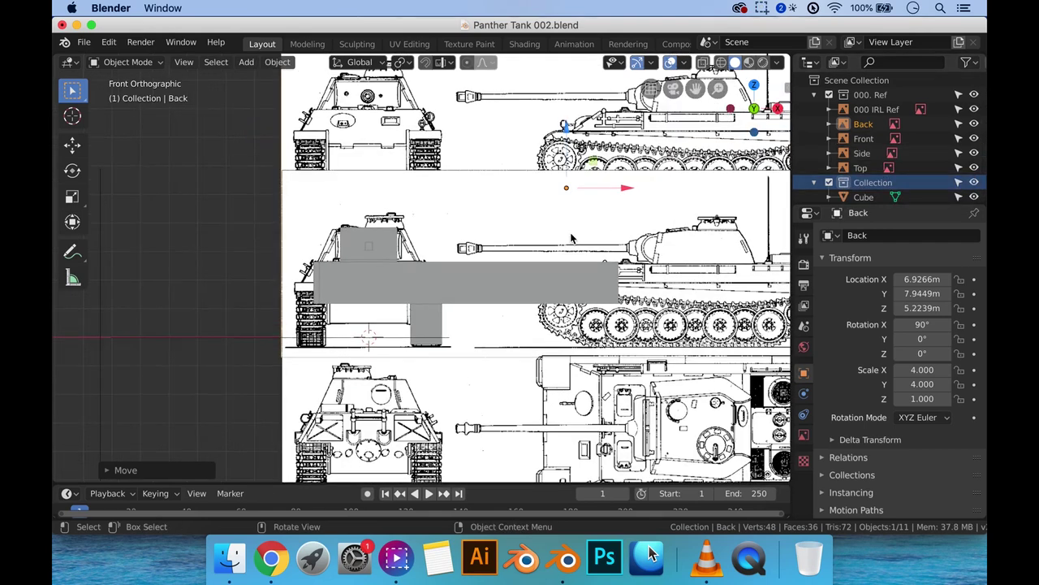
{"action": "left_click", "coordinate": [974, 124]}
{"action": "left_click", "coordinate": [975, 124]}
{"action": "left_click", "coordinate": [974, 124]}
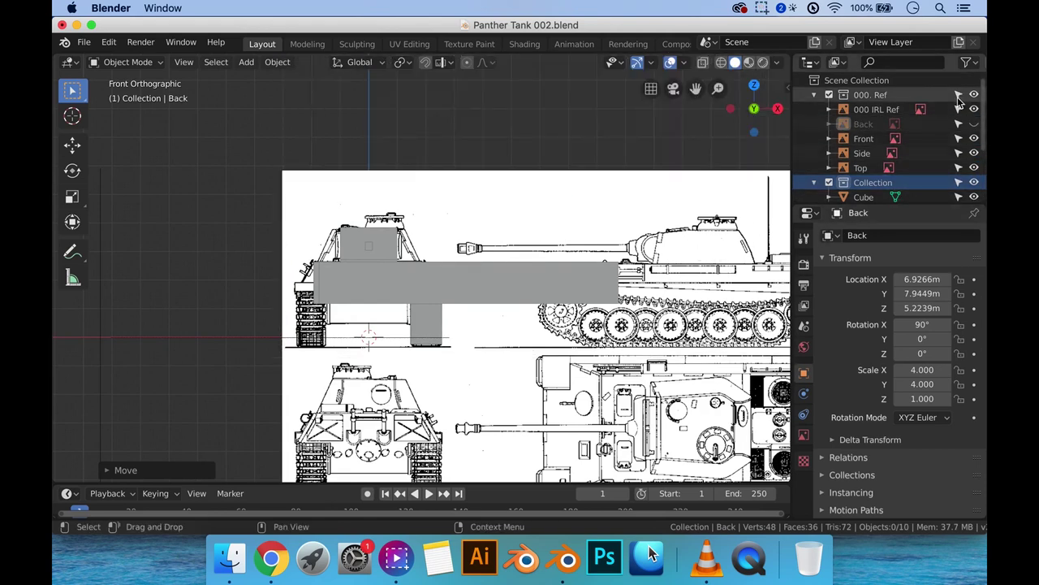
{"action": "left_click", "coordinate": [814, 95]}
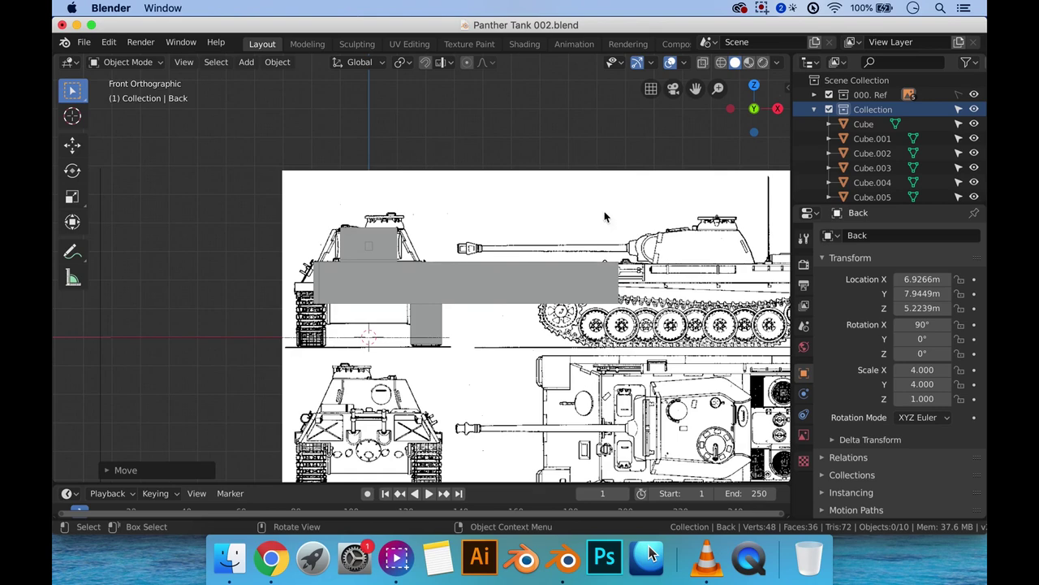
Step: Delete the long horizontal guide bar that crosses the hull in front view
{"action": "left_click", "coordinate": [564, 298]}
{"action": "key", "text": "x"}
{"action": "left_click", "coordinate": [564, 298]}
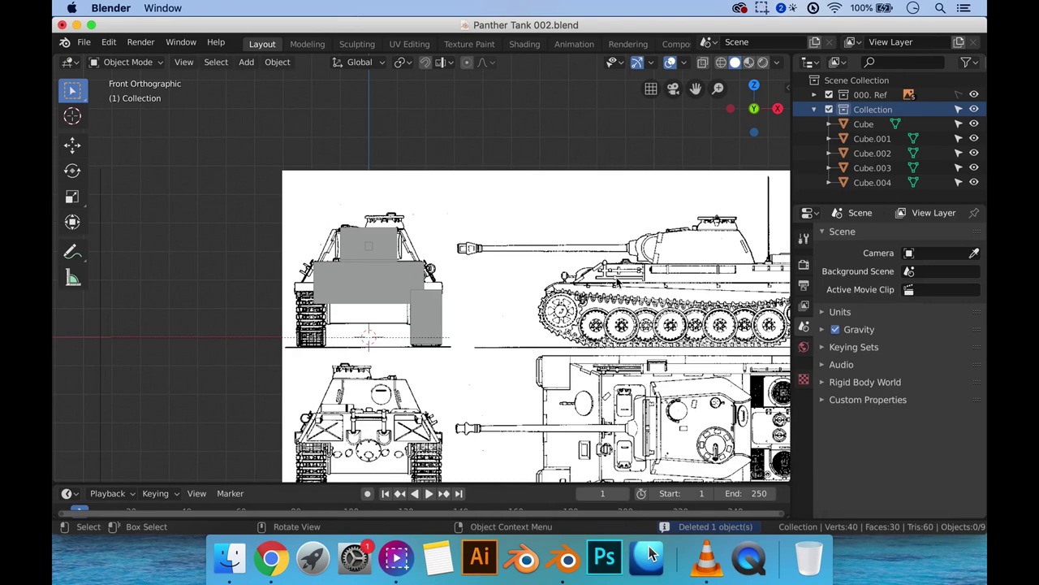
Step: Check the turret block against the references in wireframe and scale it along Z to about 0.868
{"action": "key", "text": "KP_1"}
{"action": "key", "text": "KP_3"}
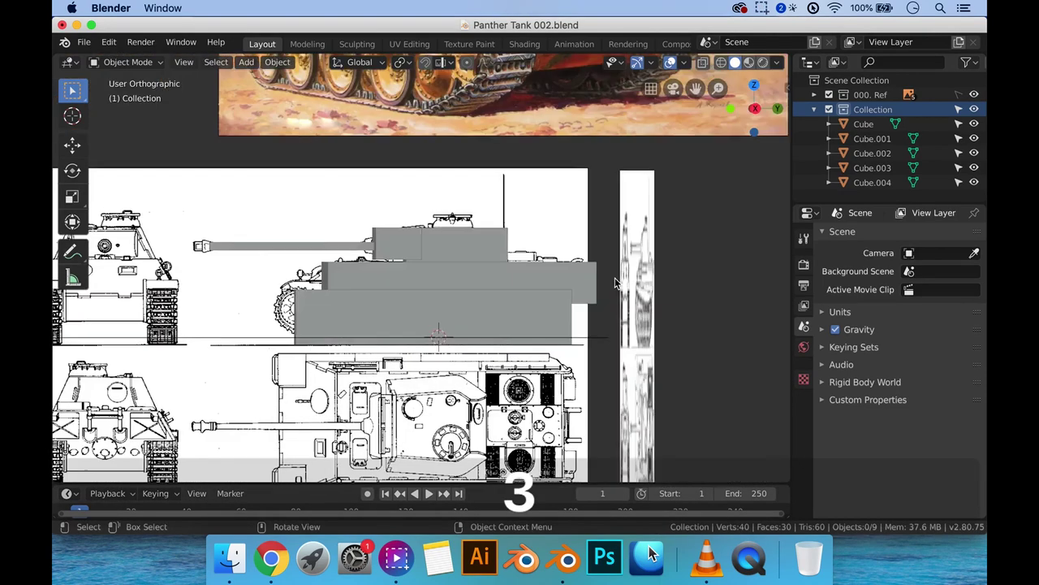
{"action": "left_click", "coordinate": [469, 253]}
{"action": "key", "text": "z"}
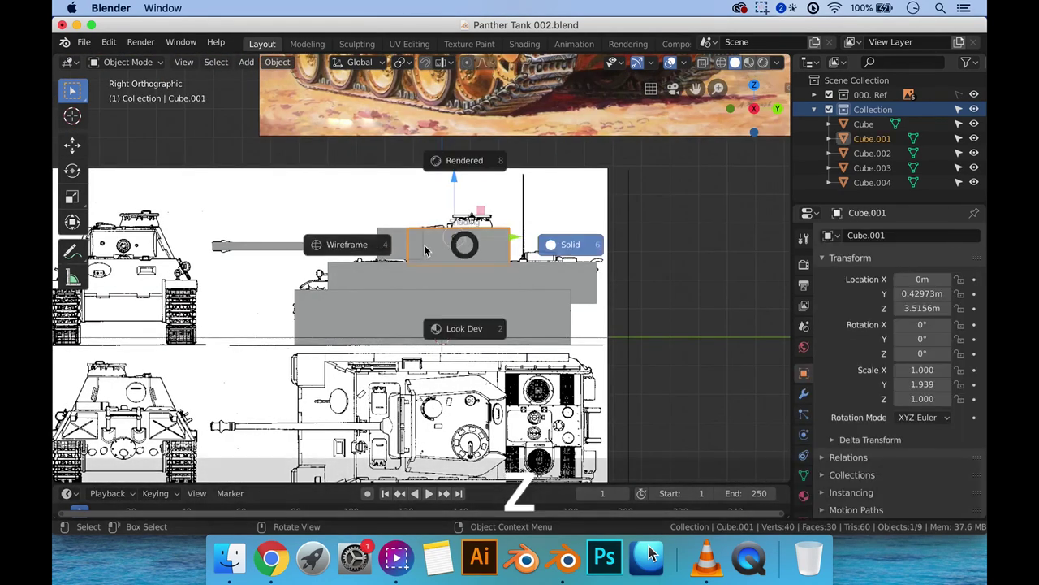
{"action": "scroll", "coordinate": [462, 245], "scroll_direction": "up", "scroll_amount": 5}
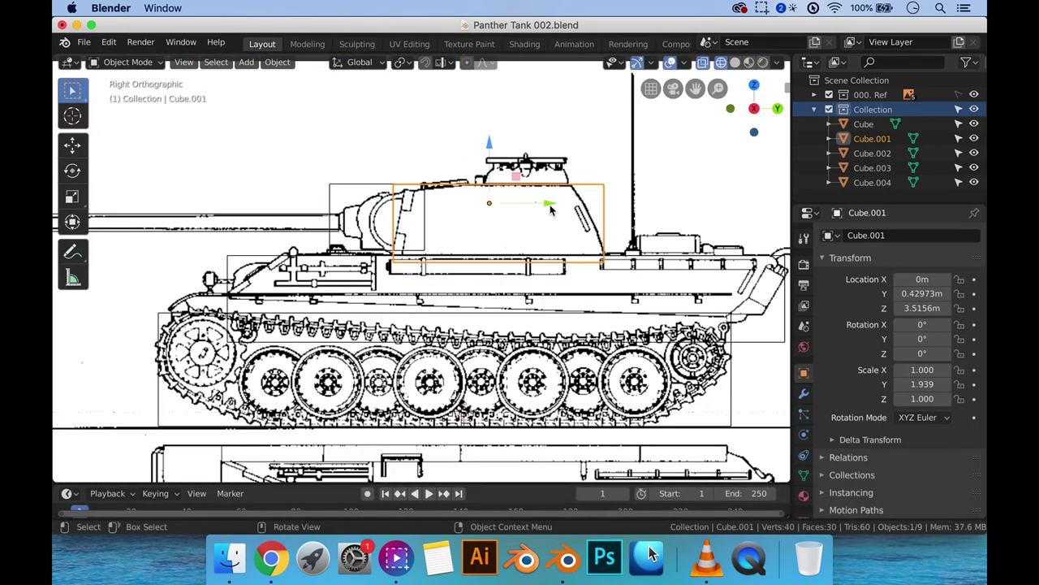
{"action": "key", "text": "KP_3"}
{"action": "key", "text": "KP_1"}
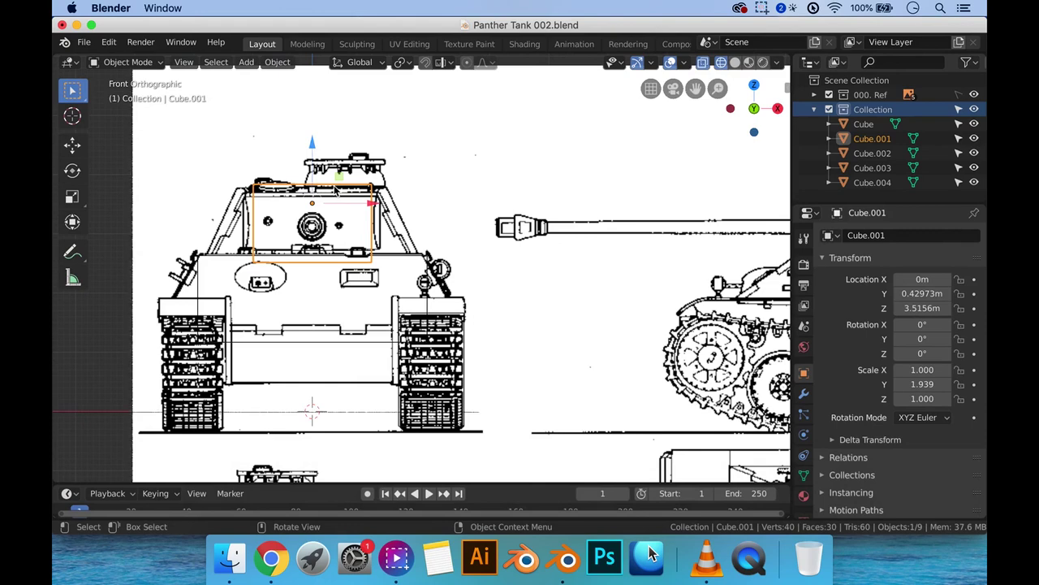
{"action": "key", "text": "s"}
{"action": "key", "text": "z"}
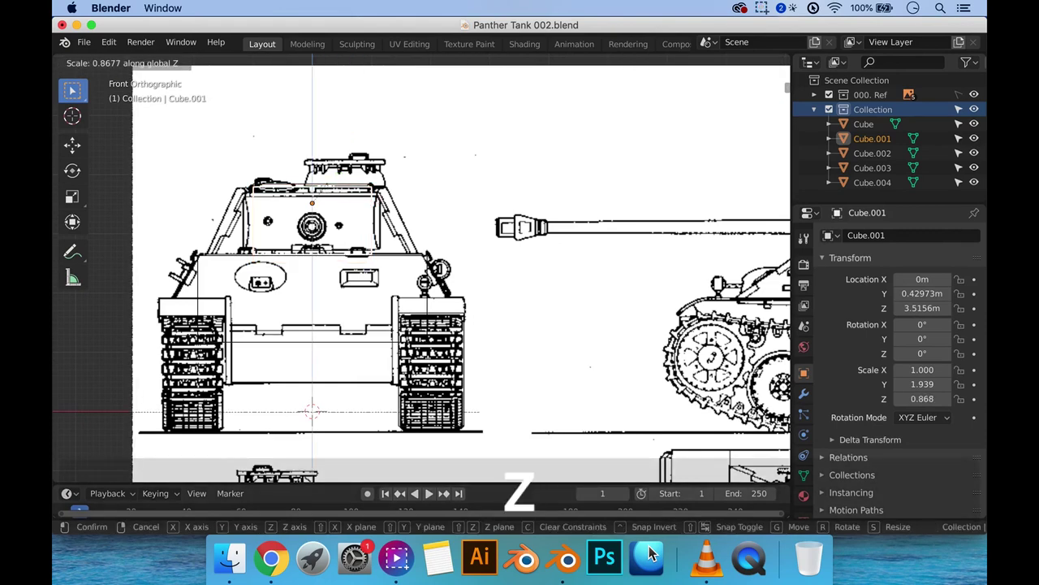
{"action": "left_click", "coordinate": [342, 192]}
{"action": "key", "text": "z"}
{"action": "left_click", "coordinate": [455, 193]}
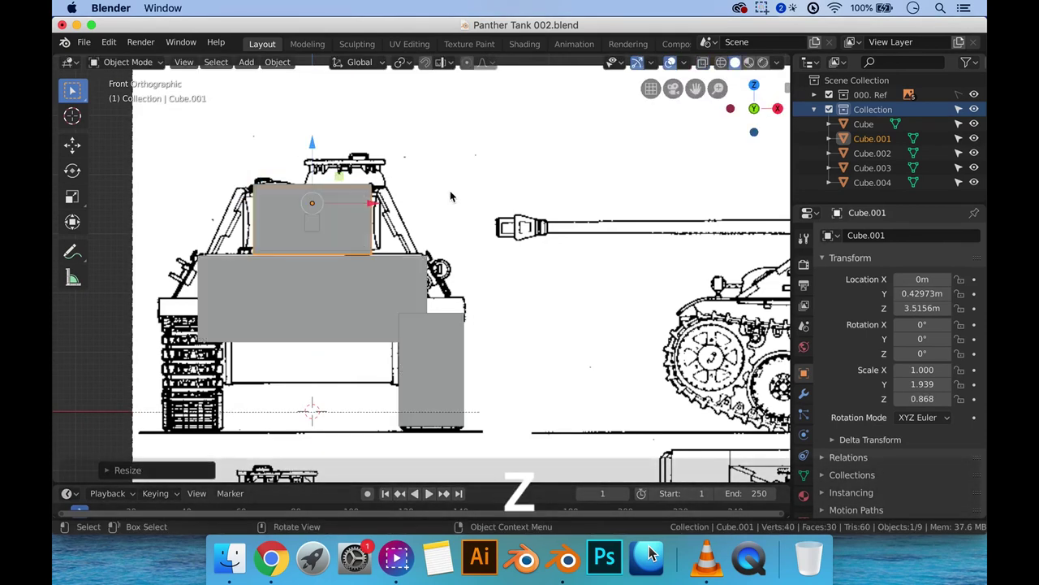
Step: Widen the turret block along X to a scale of about 1.773 in front view
{"action": "middle_click_drag", "start_coordinate": [462, 220], "coordinate": [414, 235]}
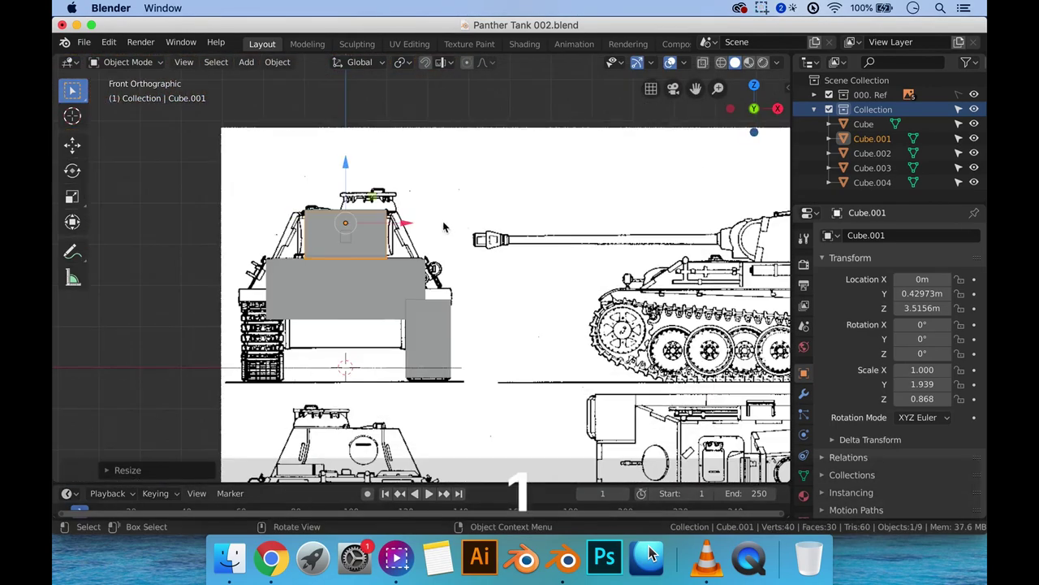
{"action": "key", "text": "s"}
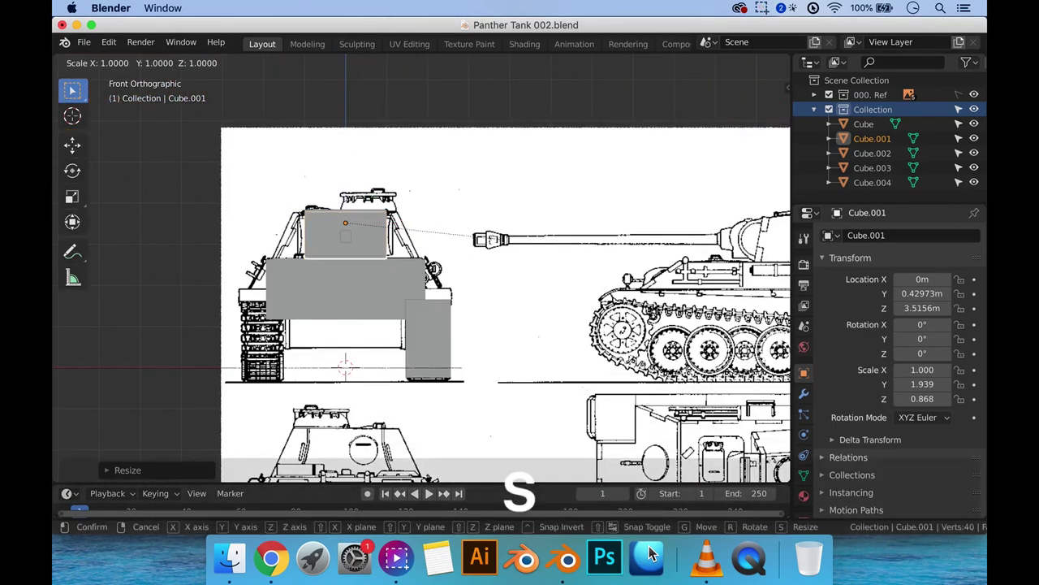
{"action": "key", "text": "x"}
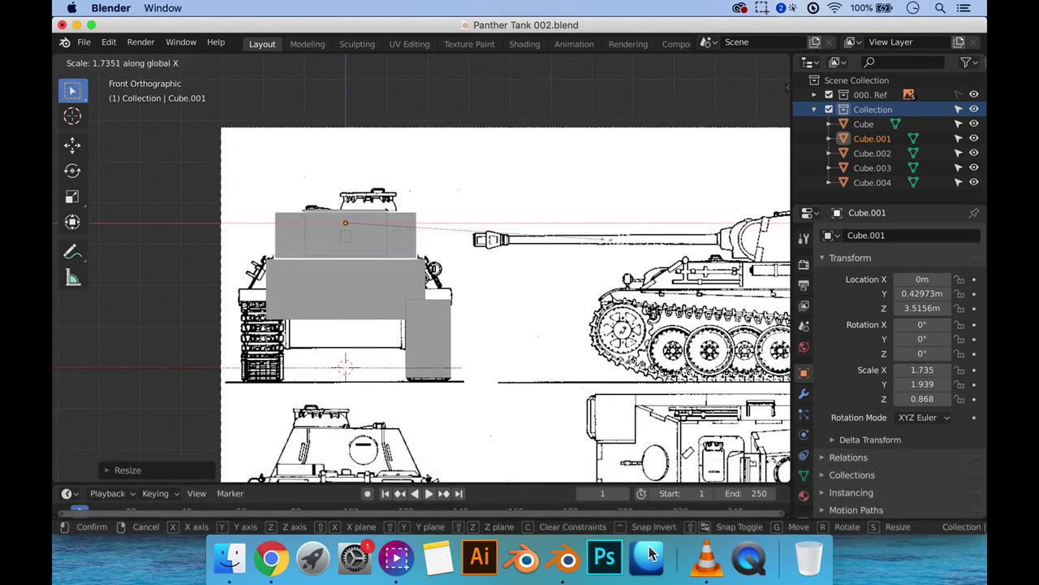
{"action": "left_click", "coordinate": [475, 235]}
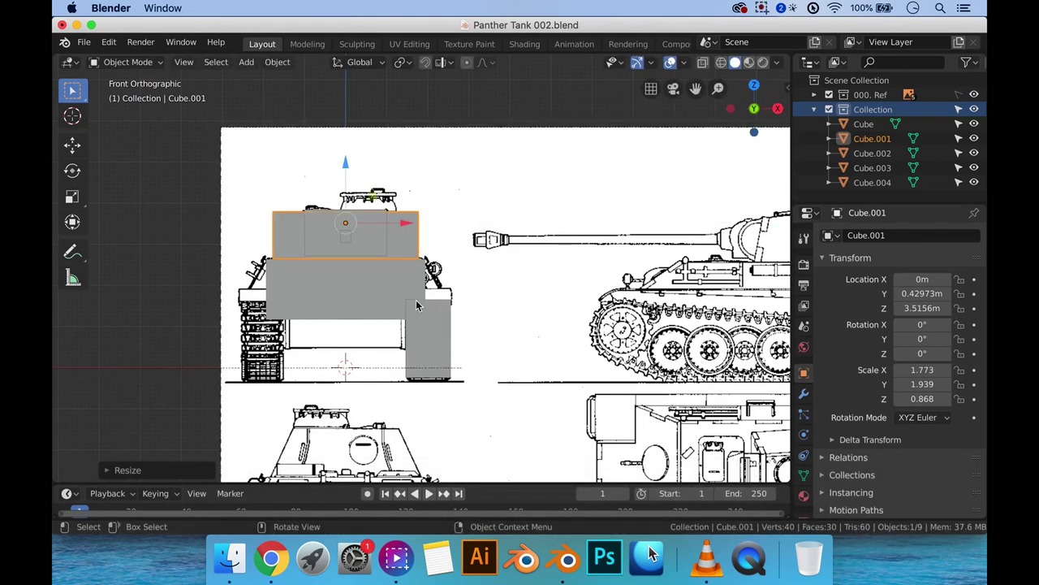
Step: Set the origin of the track block to the 3D cursor at the world centre
{"action": "left_click", "coordinate": [339, 299]}
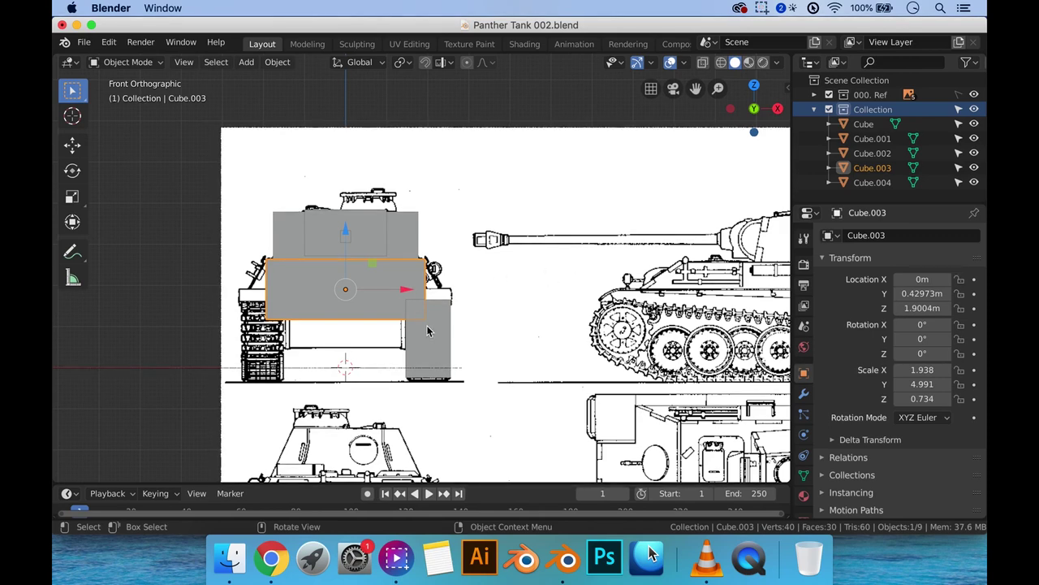
{"action": "key", "text": "shift"}
{"action": "middle_click_drag", "start_coordinate": [459, 351], "coordinate": [475, 267], "text": "shift"}
{"action": "left_click", "coordinate": [455, 268]}
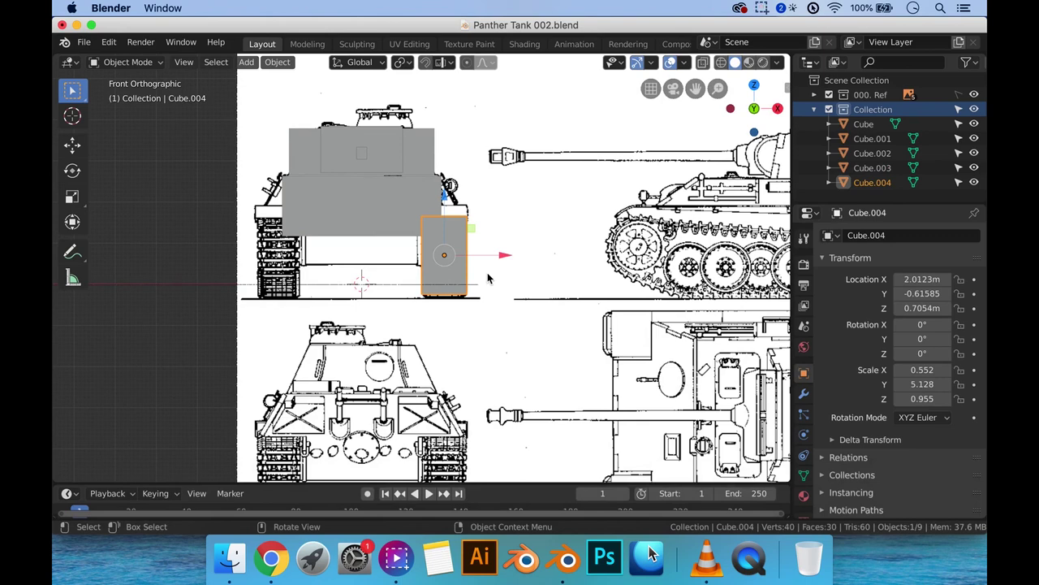
{"action": "right_click", "coordinate": [487, 278]}
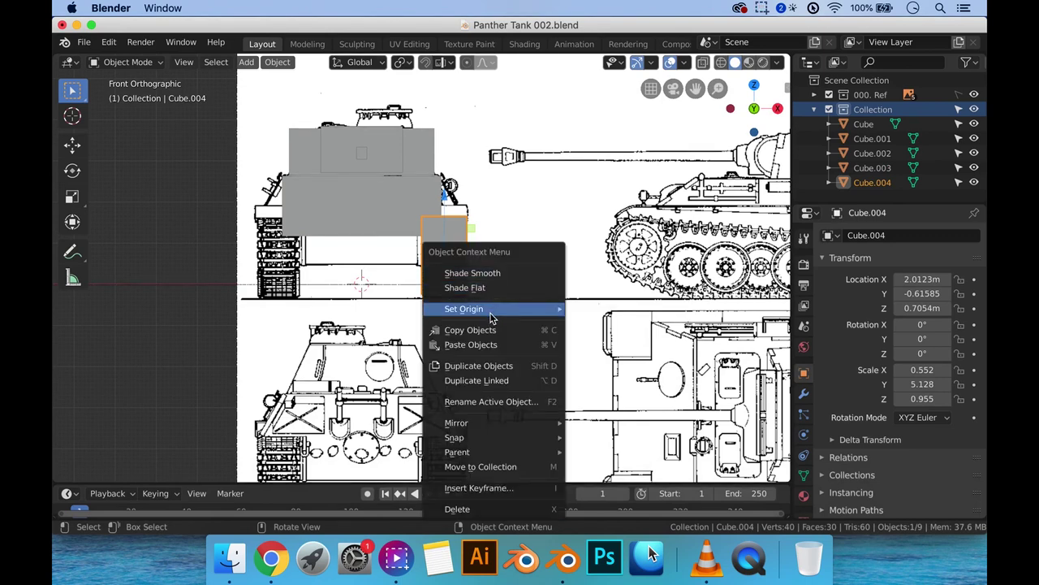
{"action": "mouse_move", "coordinate": [491, 318]}
{"action": "left_click", "coordinate": [625, 340]}
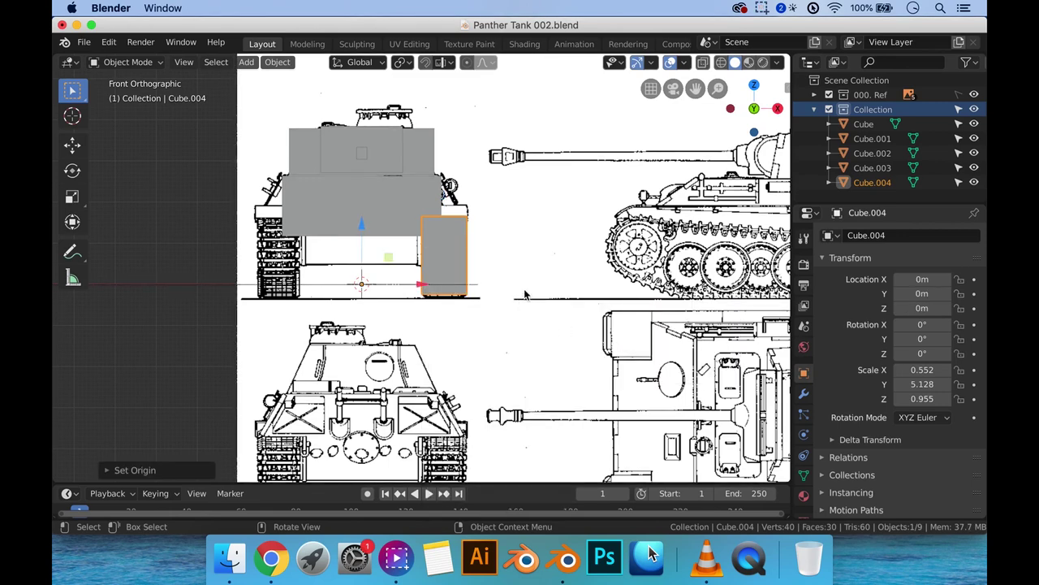
Step: In wireframe, lower the track block's bottom face slightly to the reference's ground line, checking the fit in side and front views
{"action": "key", "text": "3"}
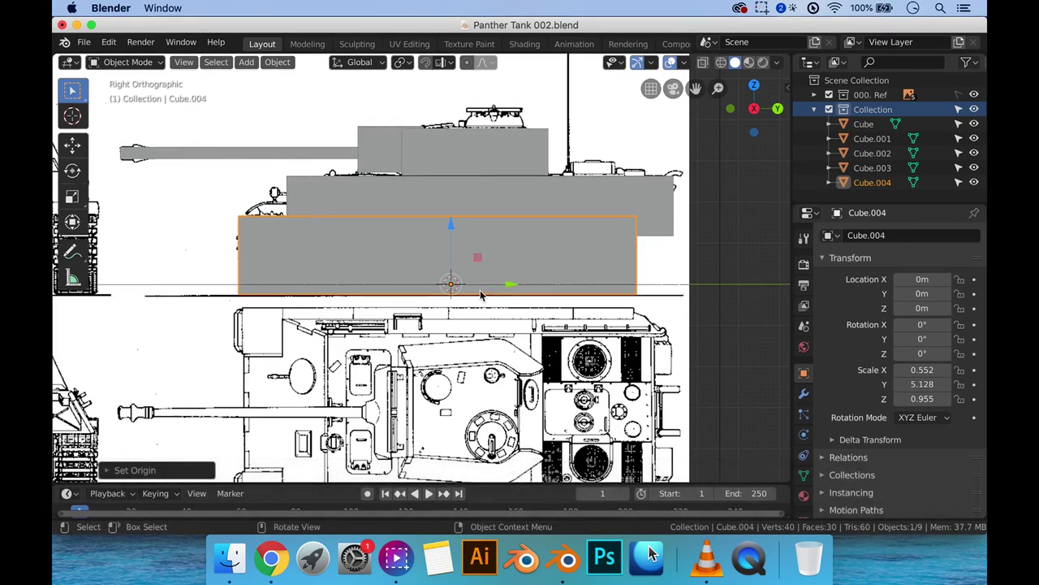
{"action": "key", "text": "Tab"}
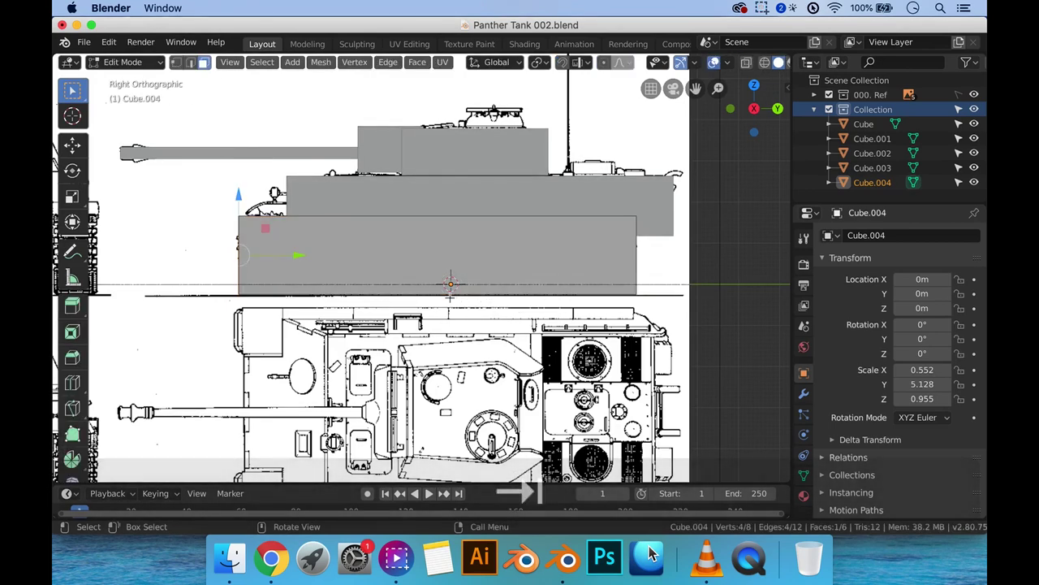
{"action": "key", "text": "z"}
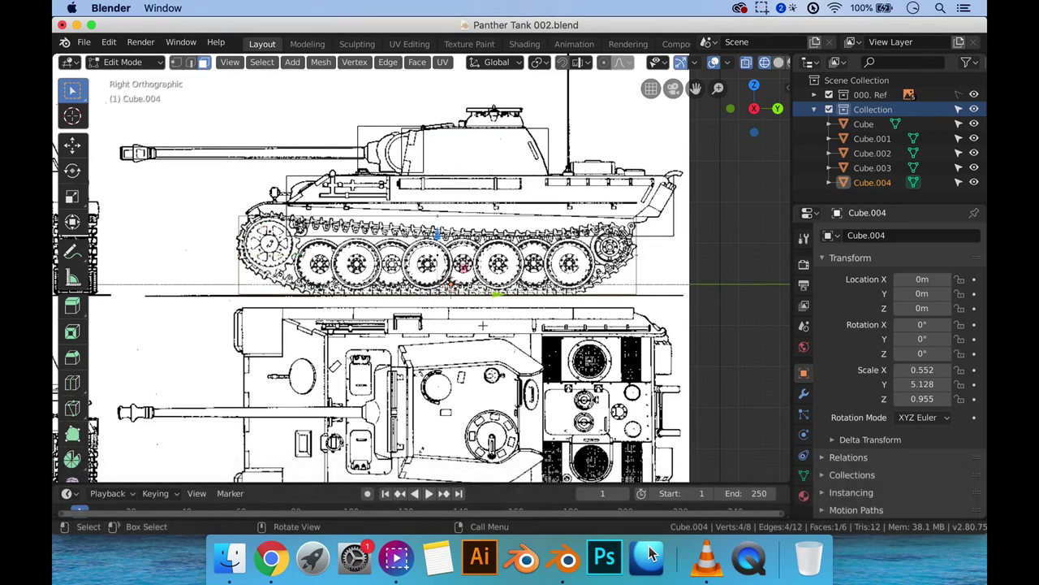
{"action": "scroll", "coordinate": [421, 268], "scroll_direction": "up", "scroll_amount": 2}
{"action": "key", "text": "g"}
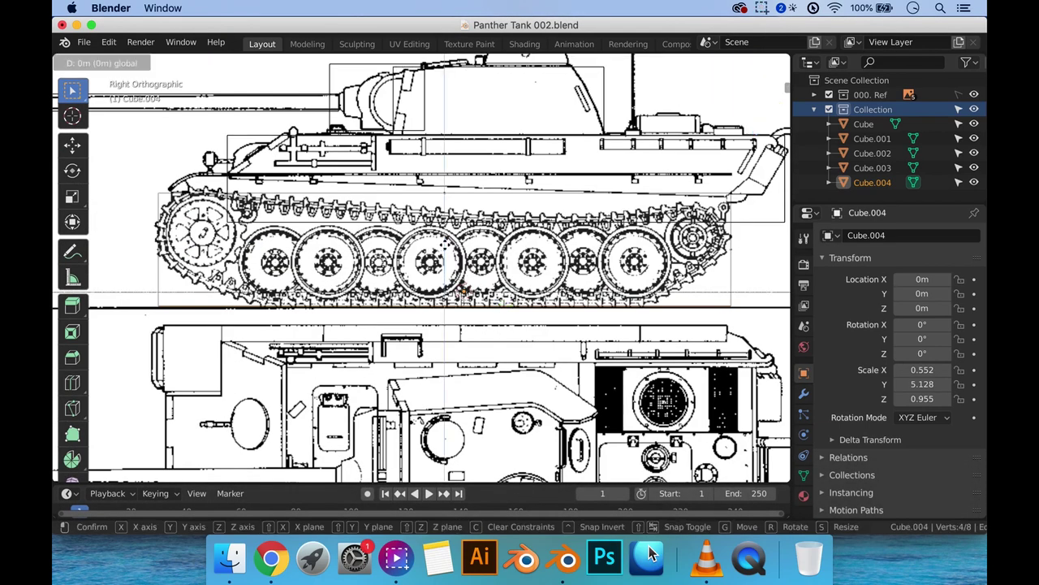
{"action": "key", "text": "Return"}
{"action": "key", "text": "KP_1"}
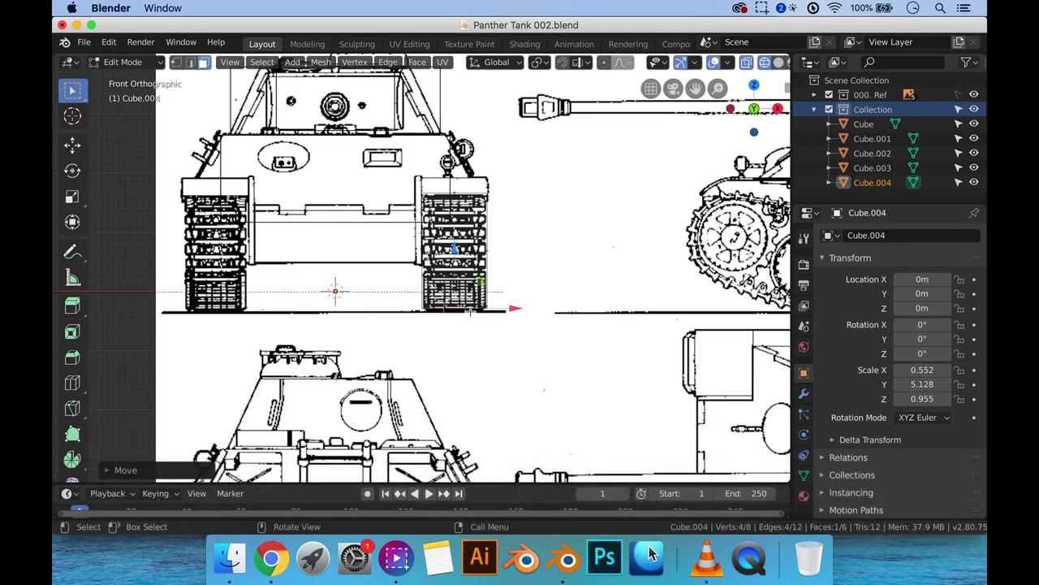
{"action": "key", "text": "KP_3"}
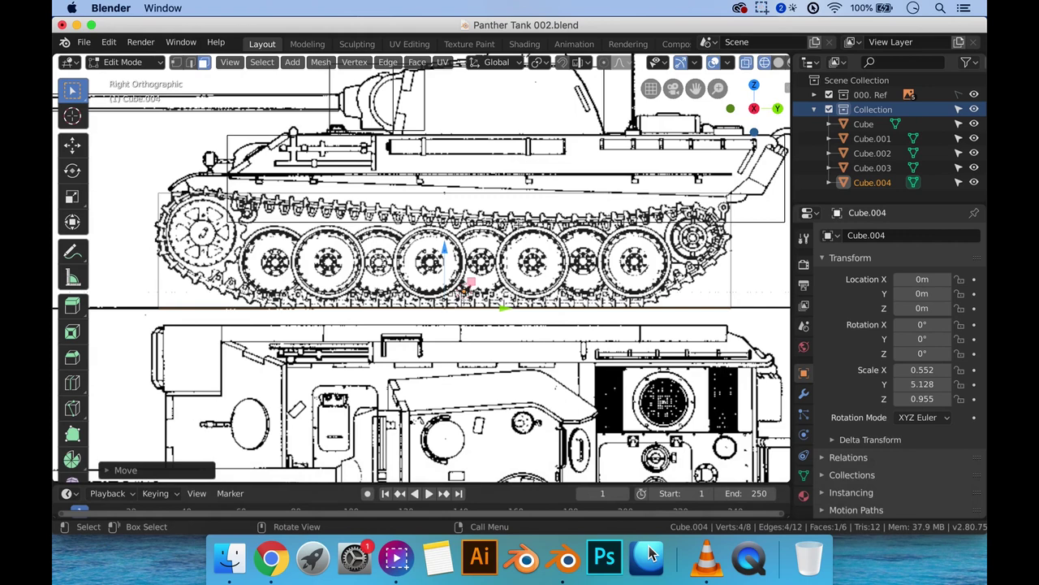
{"action": "key", "text": "KP_1"}
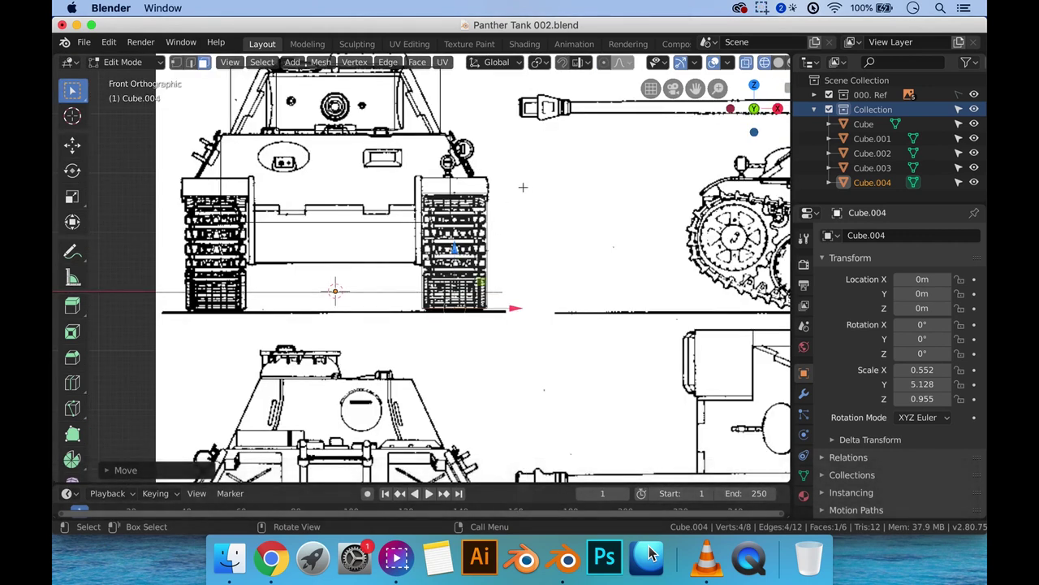
{"action": "key", "text": "Tab"}
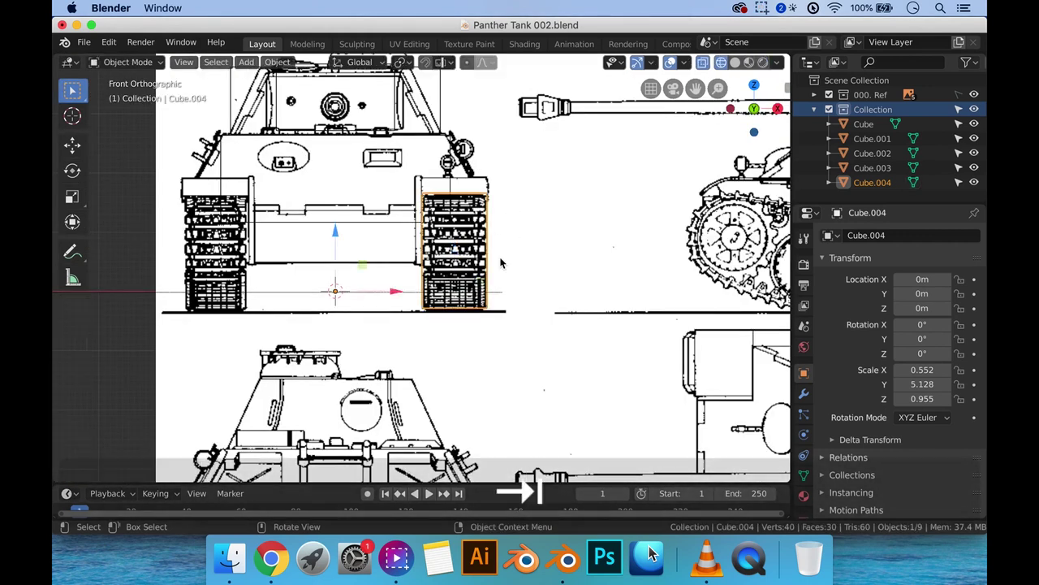
{"action": "scroll", "coordinate": [497, 262], "scroll_direction": "down", "scroll_amount": 2}
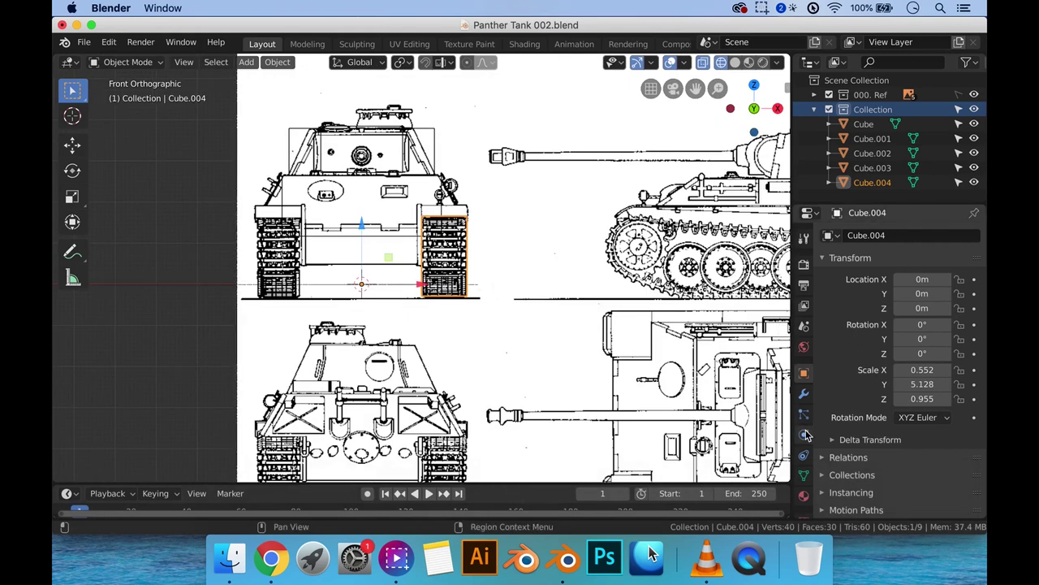
Step: Add a Mirror modifier on the X axis to the track block and inspect both tracks in solid shading
{"action": "left_click", "coordinate": [804, 398]}
{"action": "left_click", "coordinate": [893, 235]}
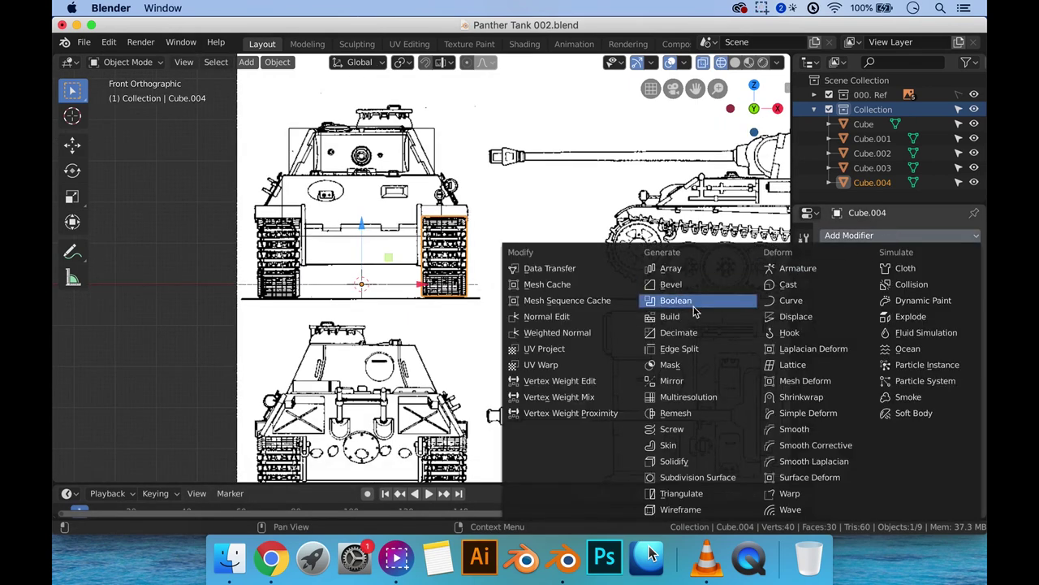
{"action": "left_click", "coordinate": [680, 381]}
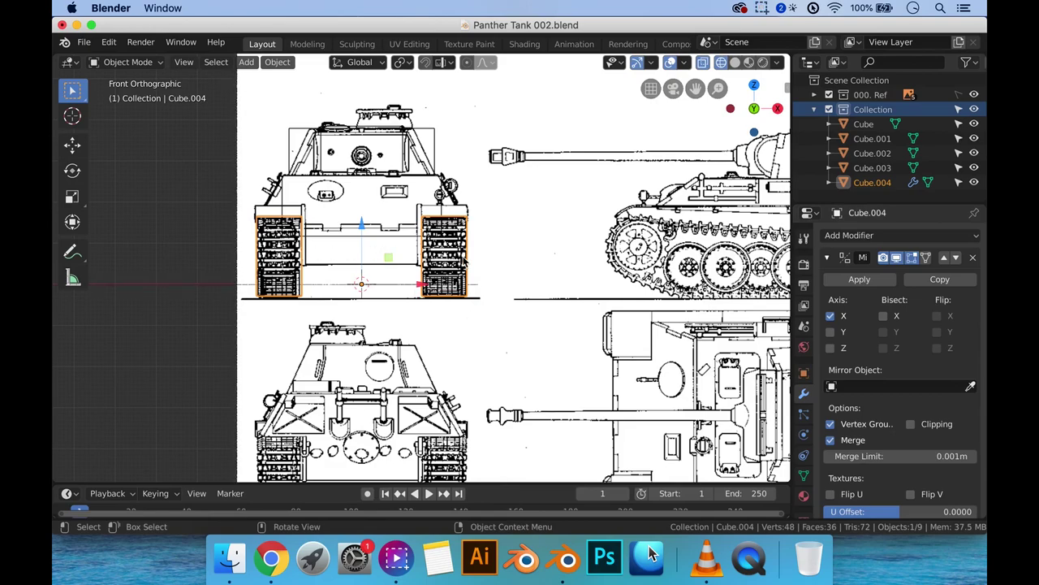
{"action": "key", "text": "z"}
{"action": "left_click", "coordinate": [544, 256]}
{"action": "mouse_move", "coordinate": [548, 252]}
{"action": "middle_mouse_down"}
{"action": "mouse_move", "coordinate": [464, 267]}
{"action": "mouse_move", "coordinate": [578, 271]}
{"action": "middle_mouse_up"}
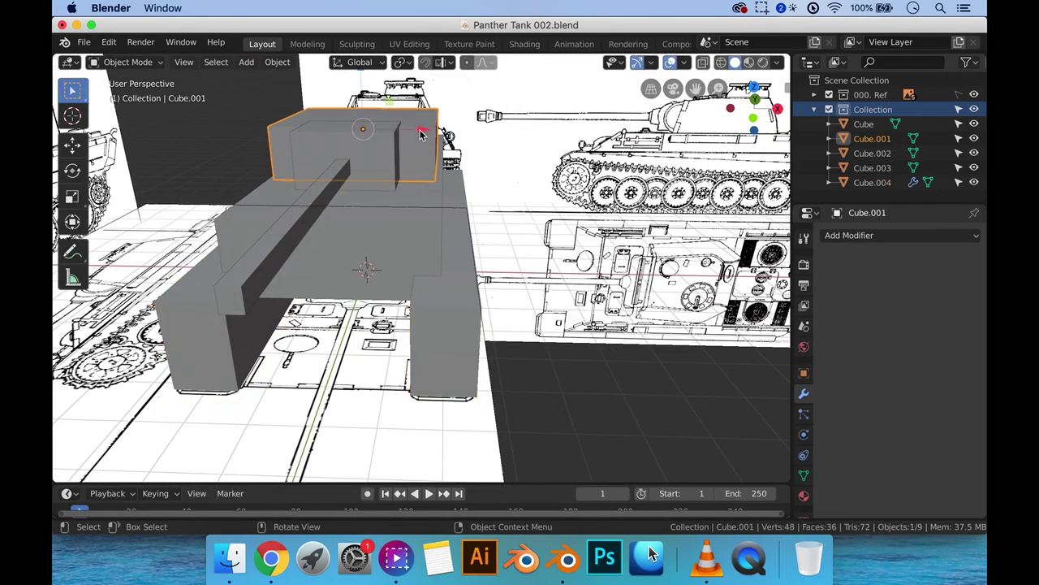
Step: In side view, duplicate the block at the turret's front and place the copy over the commander's cupola on the turret roof
{"action": "left_click", "coordinate": [420, 133]}
{"action": "key", "text": "3"}
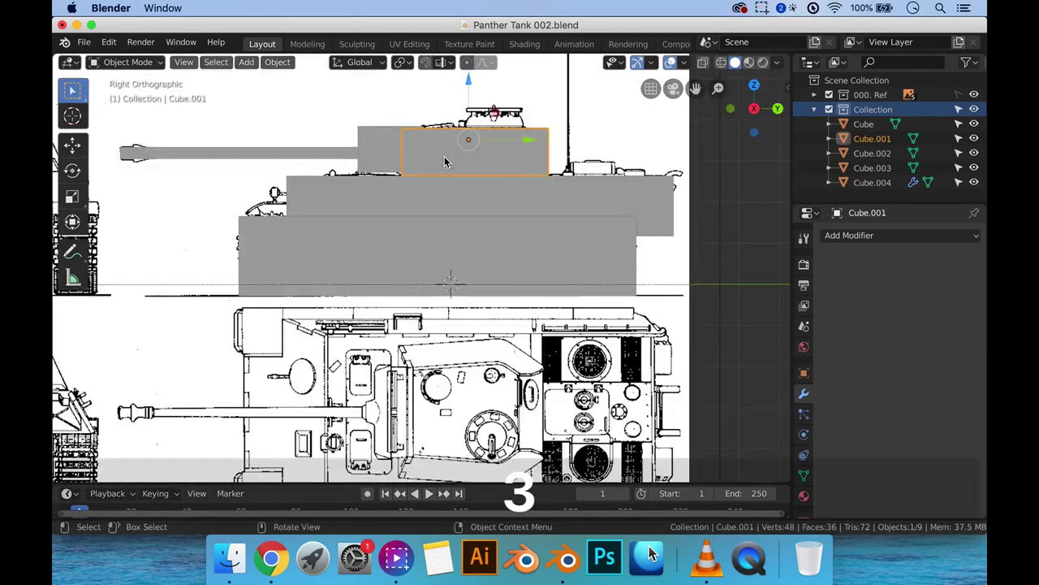
{"action": "left_click", "coordinate": [386, 158]}
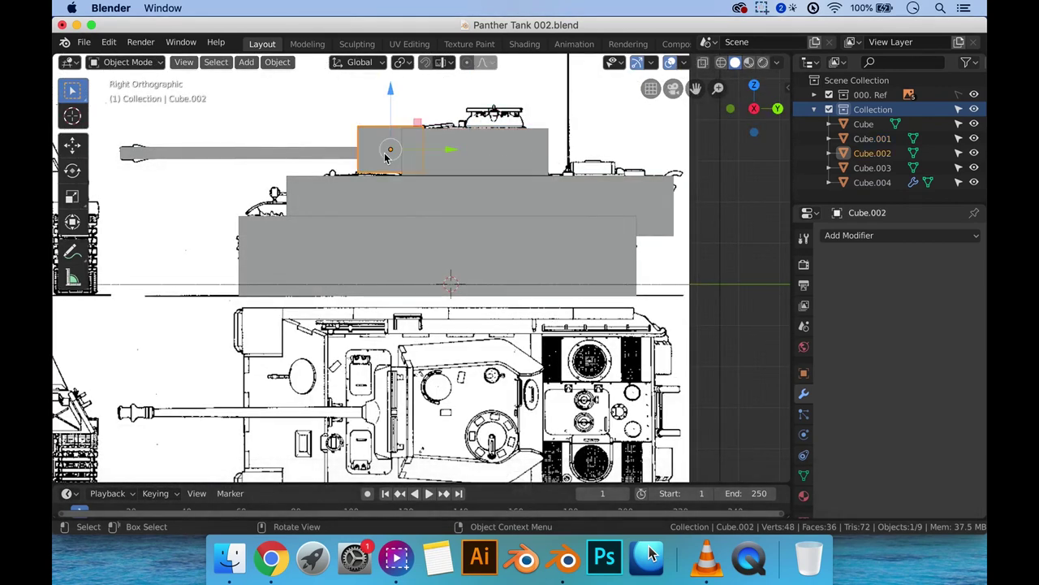
{"action": "key", "text": "shift+d"}
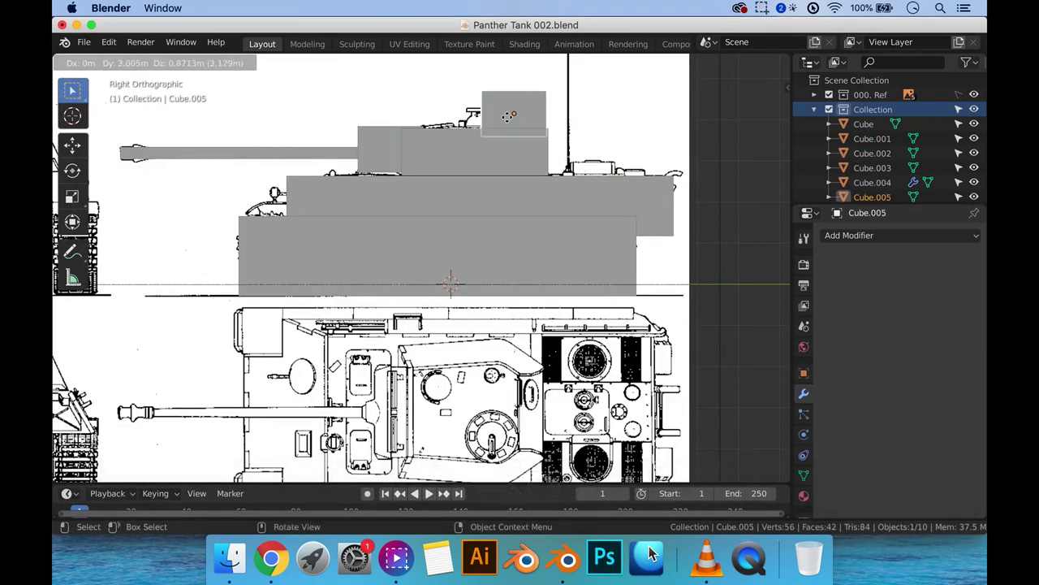
{"action": "left_click", "coordinate": [493, 109]}
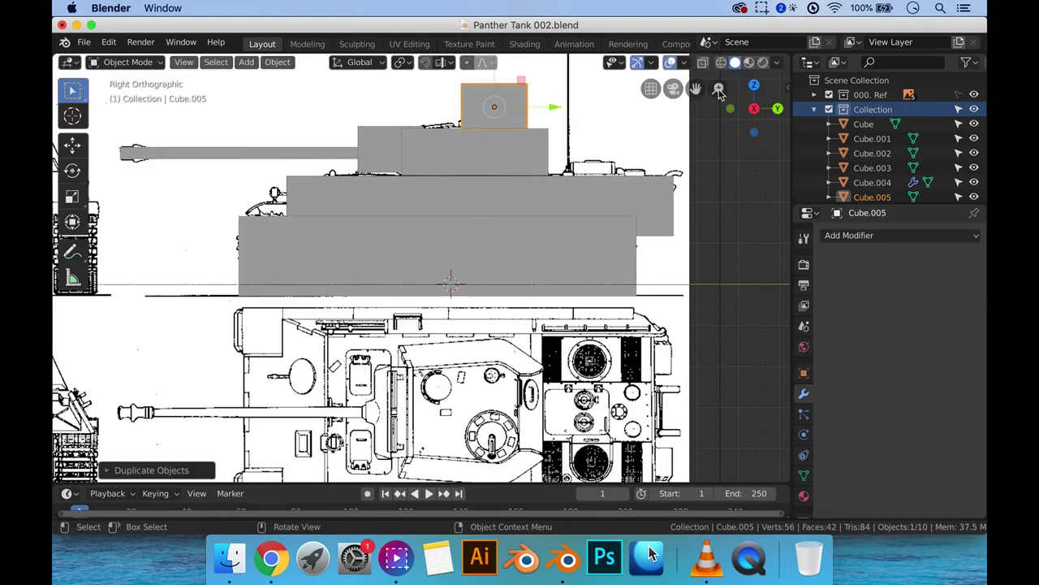
Step: With X-ray on, scale the cupola block along Z to about 0.576 and lower it about 0.23 m onto the reference cupola
{"action": "left_click", "coordinate": [702, 63]}
{"action": "scroll", "coordinate": [582, 112], "scroll_direction": "up", "scroll_amount": 3}
{"action": "middle_click_drag", "start_coordinate": [558, 148], "coordinate": [543, 242], "text": "shift"}
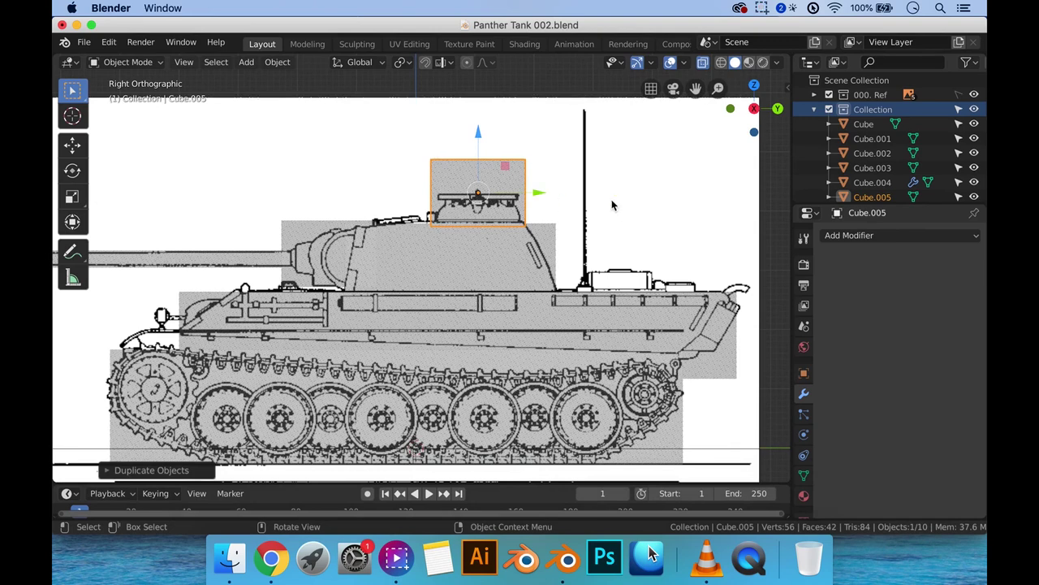
{"action": "key", "text": "s"}
{"action": "key", "text": "z"}
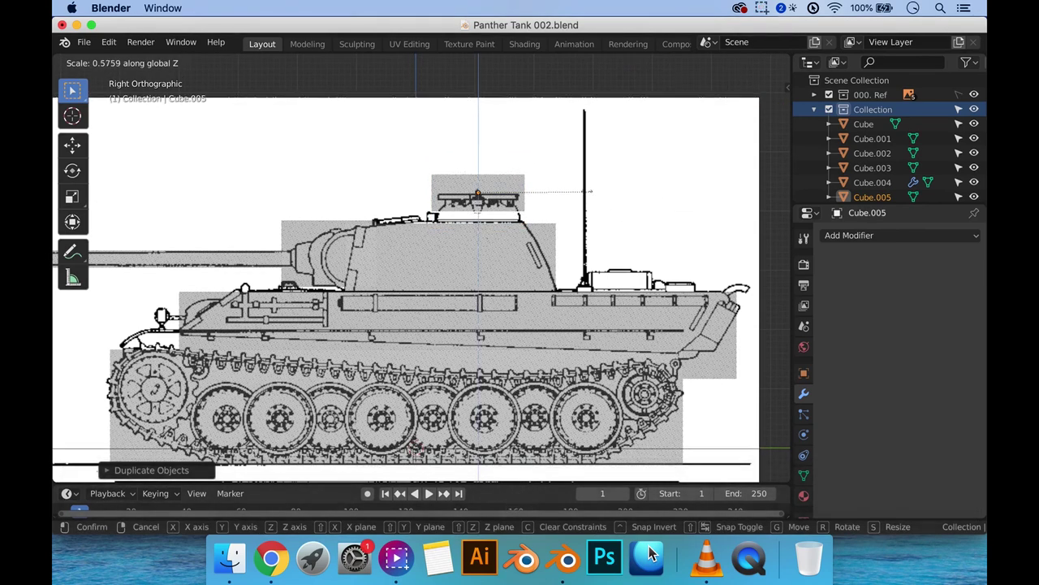
{"action": "left_click", "coordinate": [591, 191]}
{"action": "key", "text": "g"}
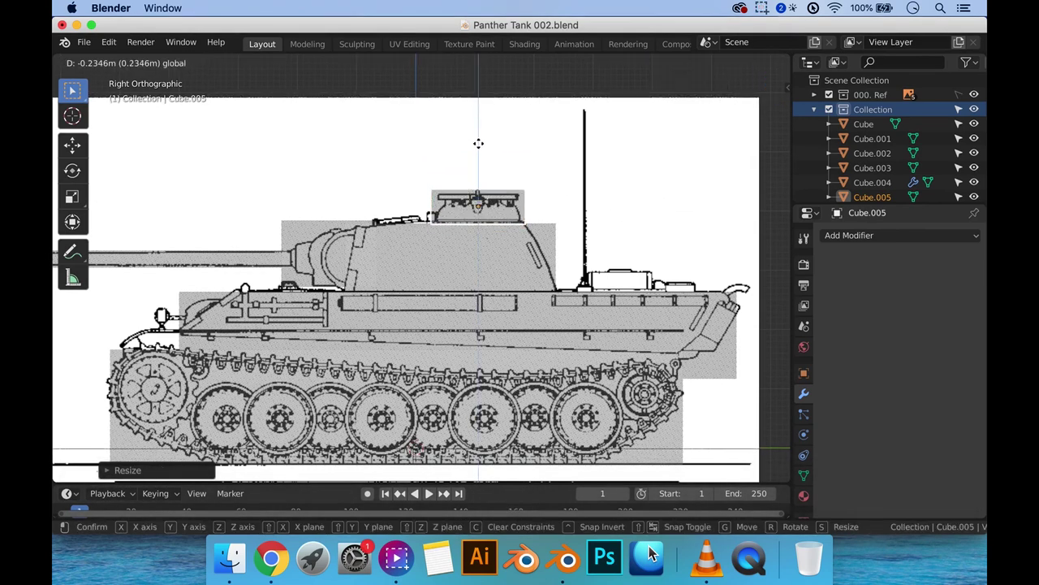
{"action": "left_click", "coordinate": [478, 144]}
Step: Scale the cupola block along Z by about 0.892 and adjust its height to sit on the turret roof
{"action": "key", "text": "s"}
{"action": "key", "text": "z"}
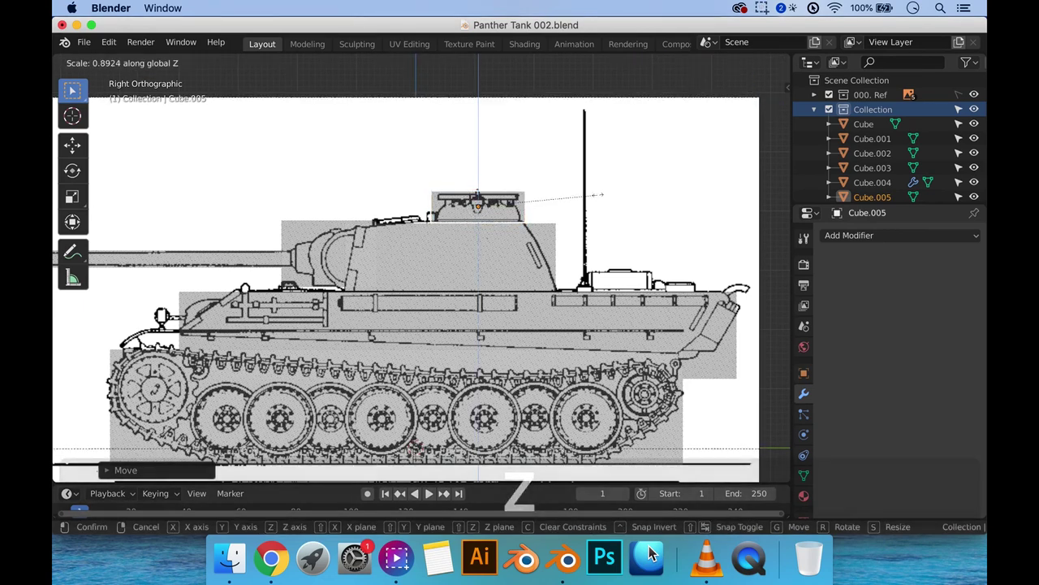
{"action": "left_click", "coordinate": [597, 197]}
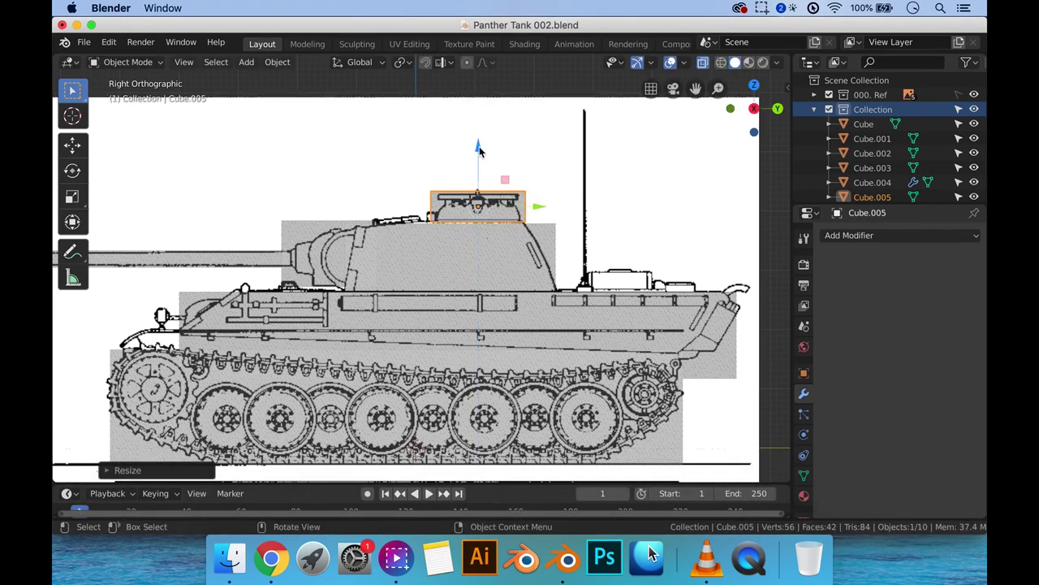
{"action": "key", "text": "g"}
{"action": "left_click", "coordinate": [478, 146]}
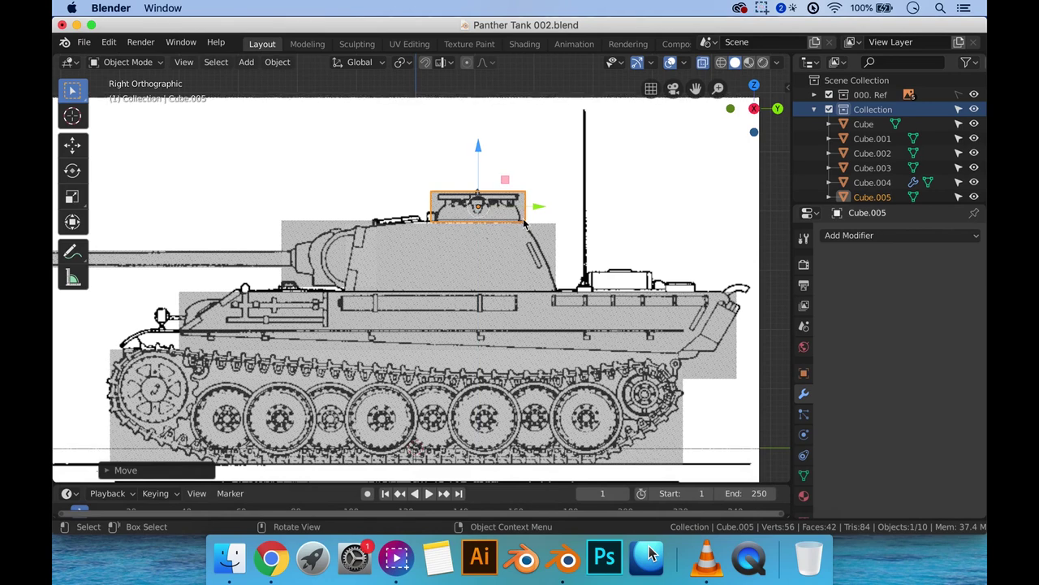
Step: In front view, move the cupola block along X onto the reference cupola and scale it along X to about 0.686
{"action": "key", "text": "KP_1"}
{"action": "key", "text": "g"}
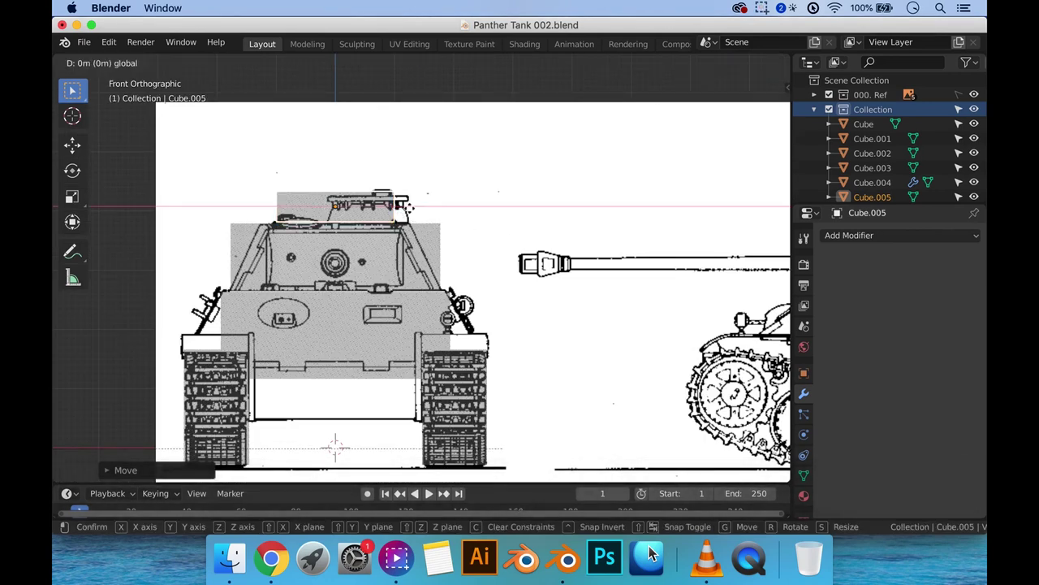
{"action": "key", "text": "s"}
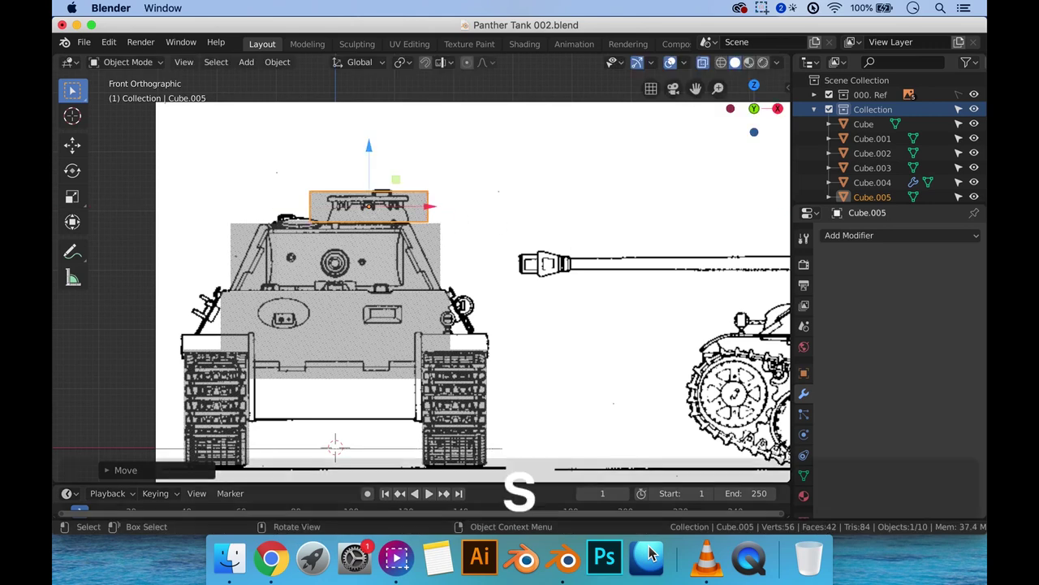
{"action": "key", "text": "x"}
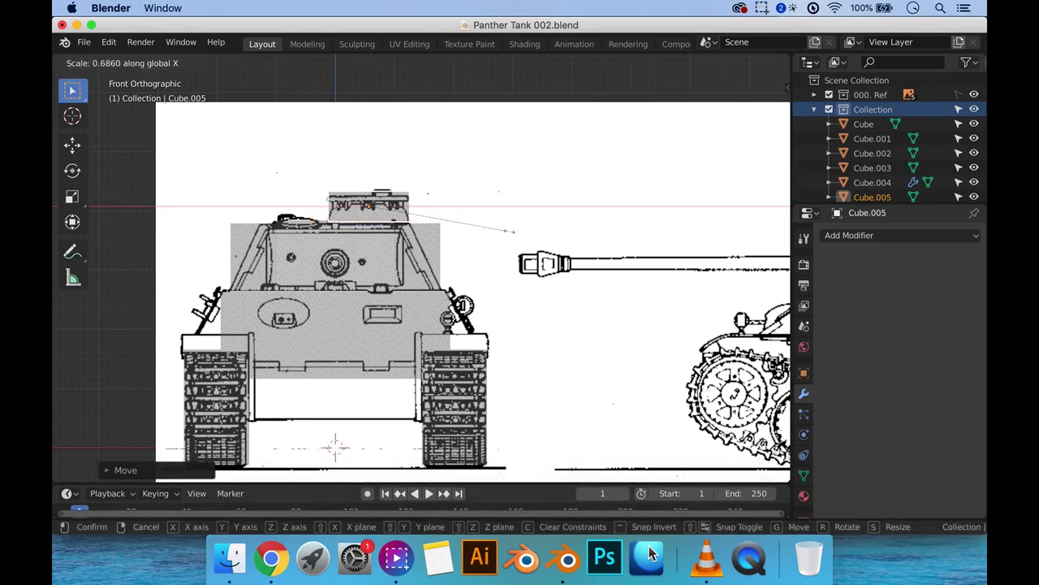
{"action": "left_click", "coordinate": [511, 236]}
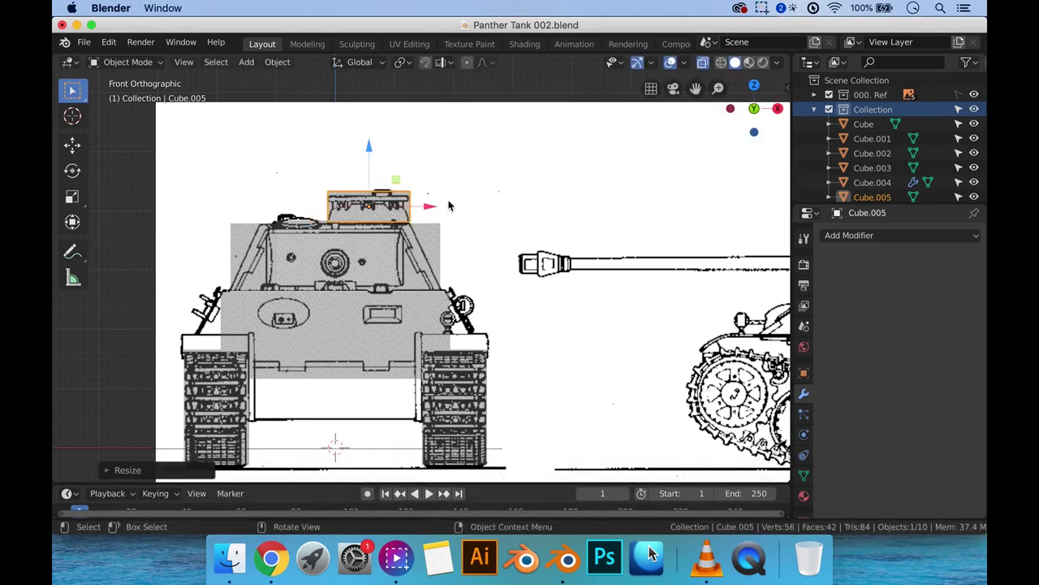
Step: Examine the blocked-out tank from several angles and compare the upper hull block's outline with the top-view reference in X-ray
{"action": "key", "text": "z"}
{"action": "scroll", "coordinate": [560, 212], "scroll_direction": "down", "scroll_amount": 4}
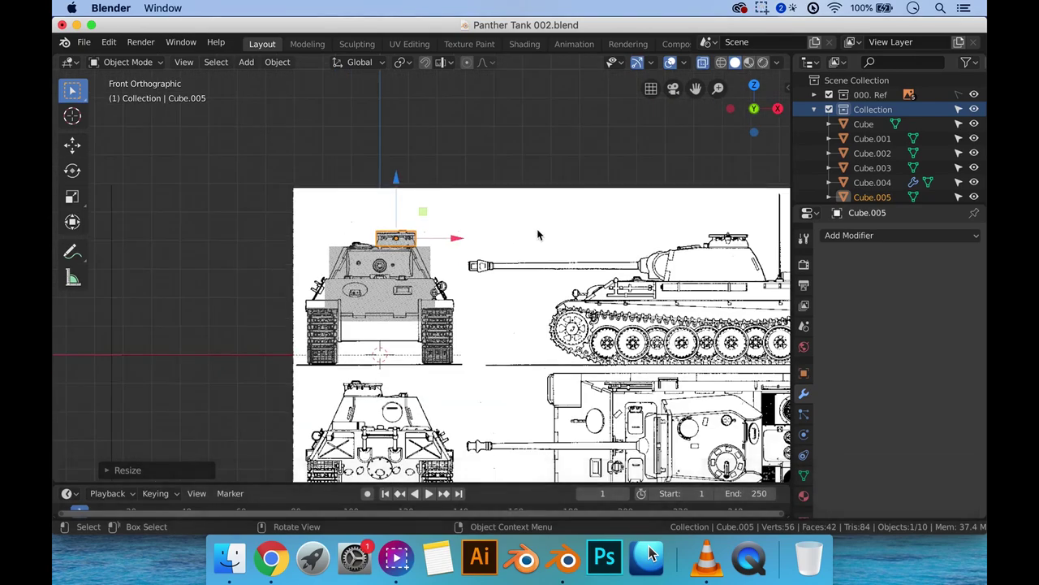
{"action": "middle_click_drag", "start_coordinate": [537, 235], "coordinate": [519, 236]}
{"action": "key", "text": "alt+z"}
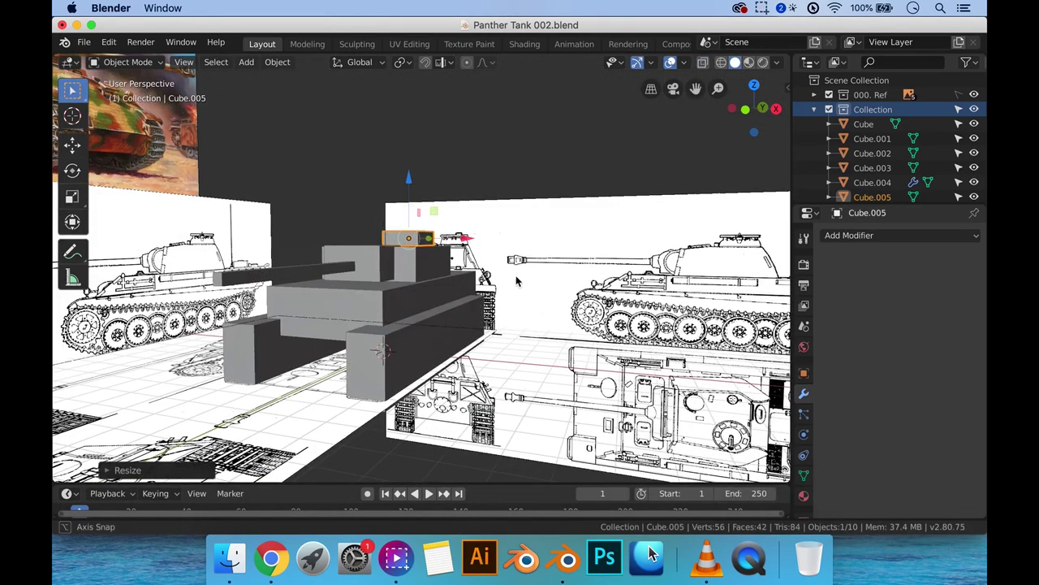
{"action": "middle_click_drag", "start_coordinate": [516, 281], "coordinate": [536, 432]}
{"action": "left_click", "coordinate": [497, 425]}
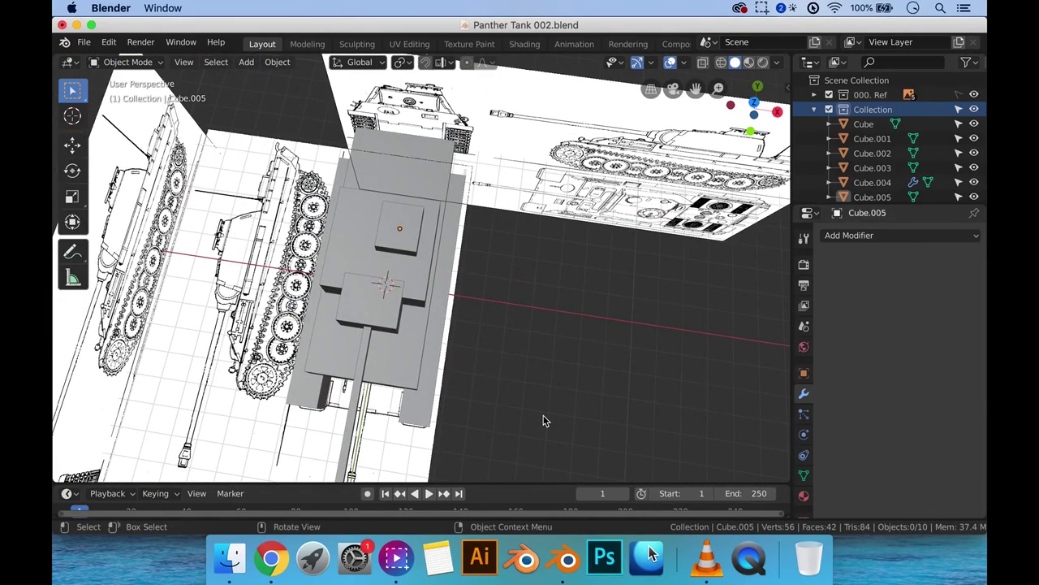
{"action": "key", "text": "7"}
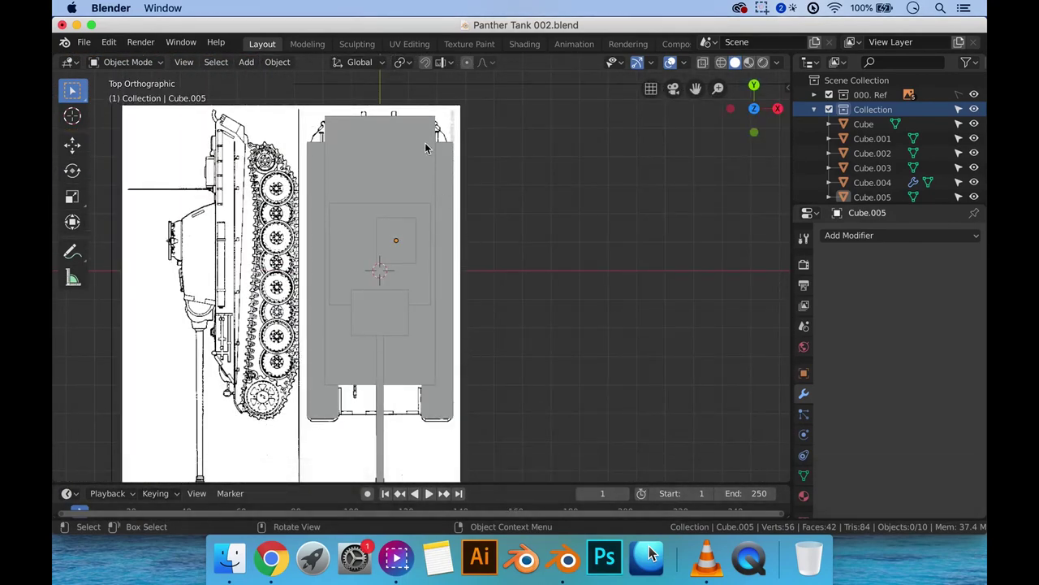
{"action": "left_click", "coordinate": [702, 64]}
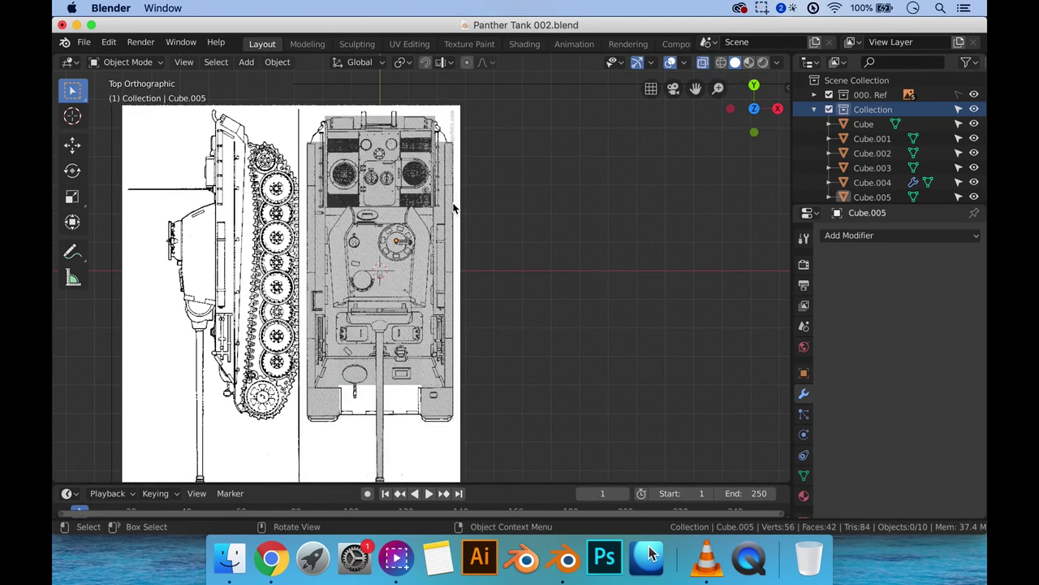
{"action": "left_click", "coordinate": [401, 380]}
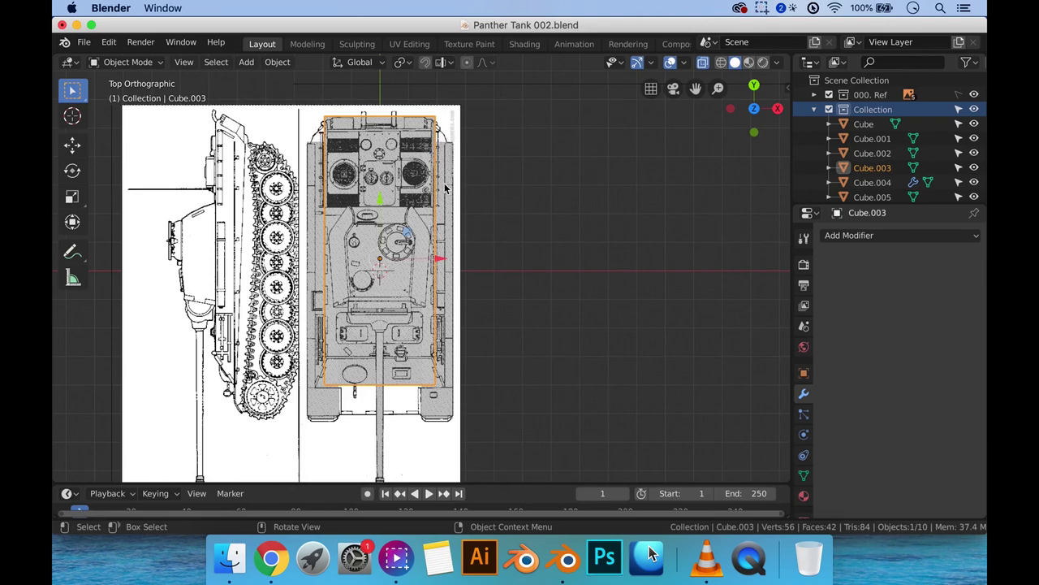
{"action": "middle_click_drag", "start_coordinate": [536, 260], "coordinate": [298, 143]}
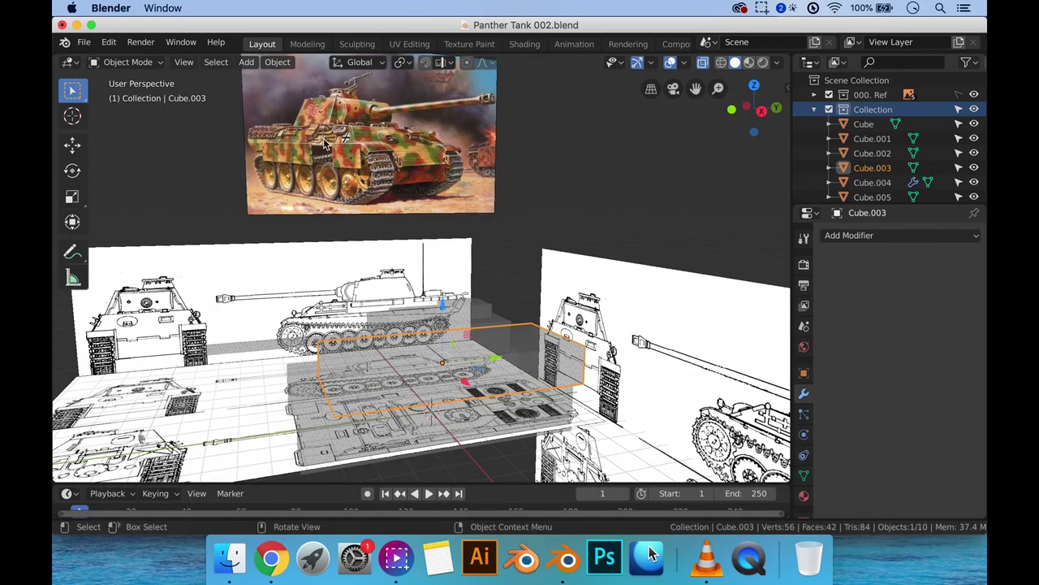
{"action": "middle_click_drag", "start_coordinate": [308, 154], "coordinate": [390, 246]}
{"action": "key", "text": "KP_7"}
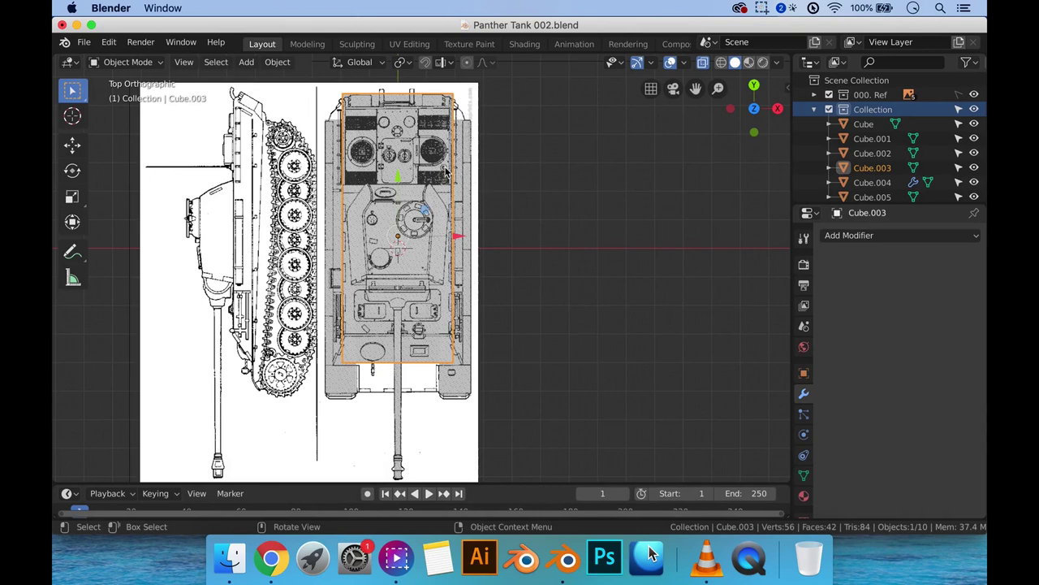
{"action": "scroll", "coordinate": [438, 172], "scroll_direction": "up", "scroll_amount": 5}
{"action": "middle_click_drag", "start_coordinate": [451, 220], "coordinate": [467, 236], "text": "shift"}
{"action": "scroll", "coordinate": [465, 256], "scroll_direction": "down", "scroll_amount": 2}
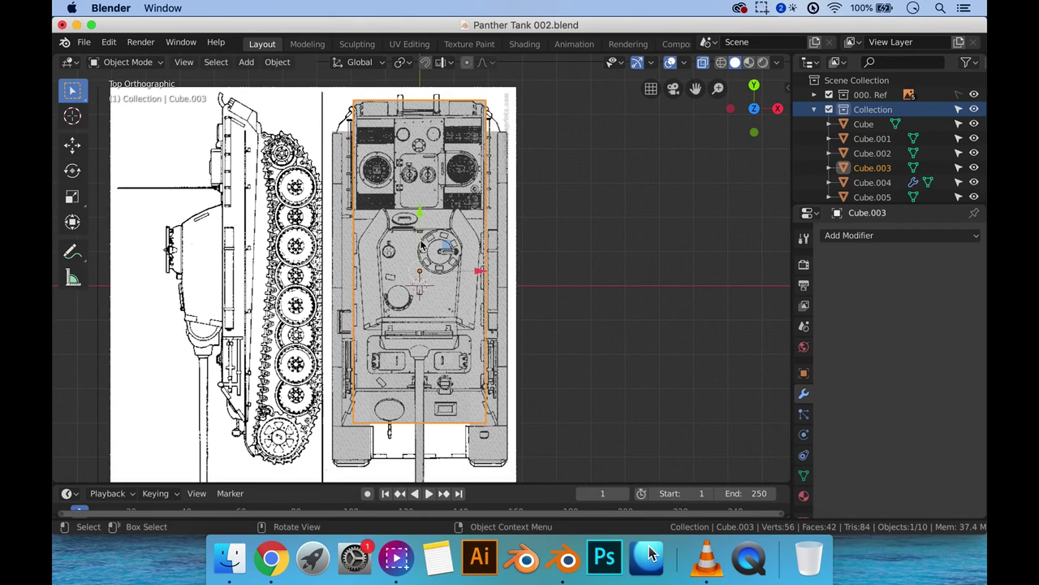
{"action": "key", "text": "g"}
{"action": "left_click", "coordinate": [469, 259]}
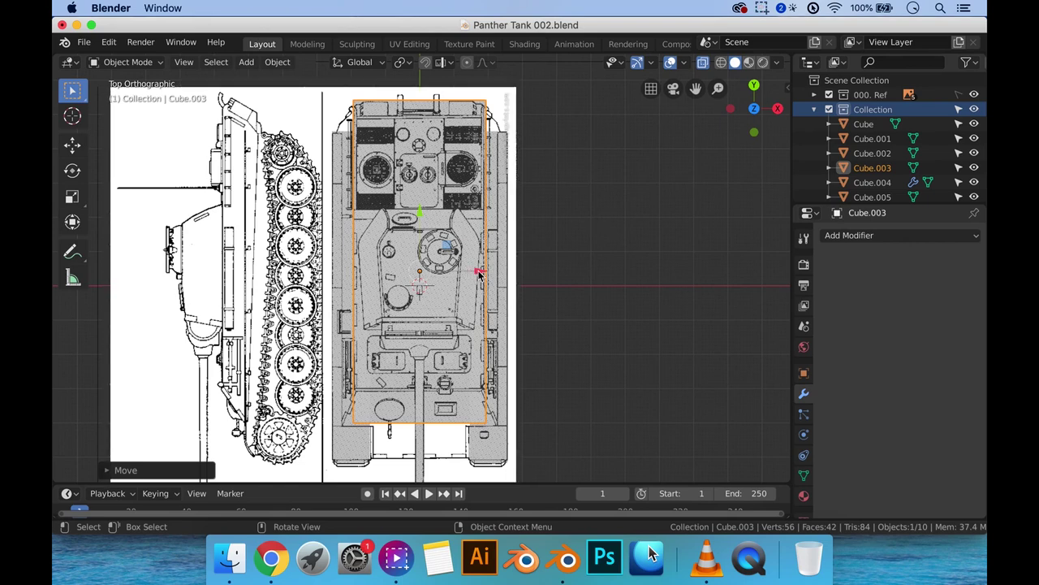
{"action": "key", "text": "Tab"}
{"action": "key", "text": "Tab"}
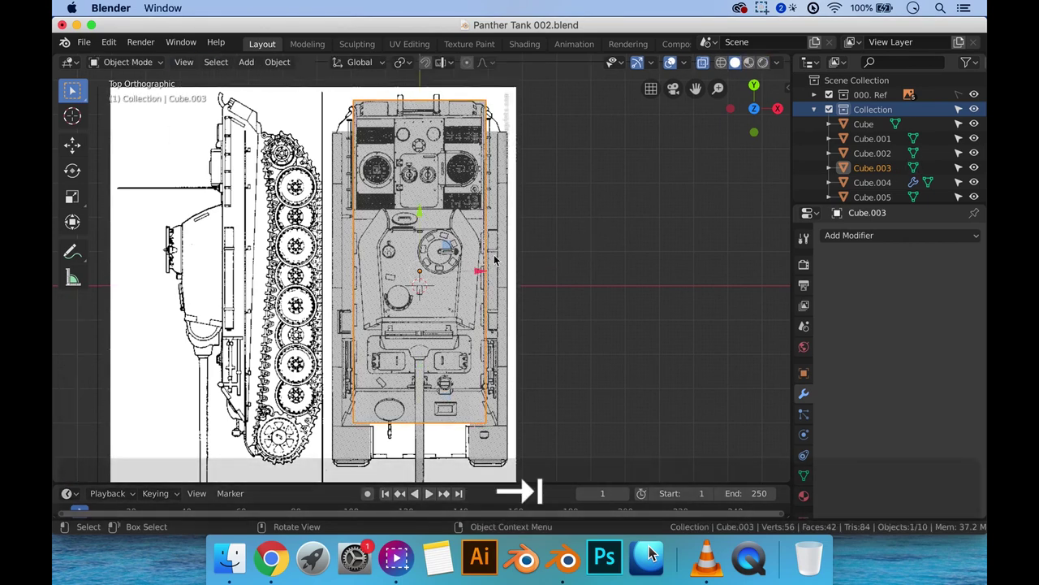
Step: Scale the cupola block along Y to about 0.876 in side view and check its fit against the top-view reference
{"action": "left_click", "coordinate": [438, 254]}
{"action": "scroll", "coordinate": [469, 271], "scroll_direction": "up", "scroll_amount": 1}
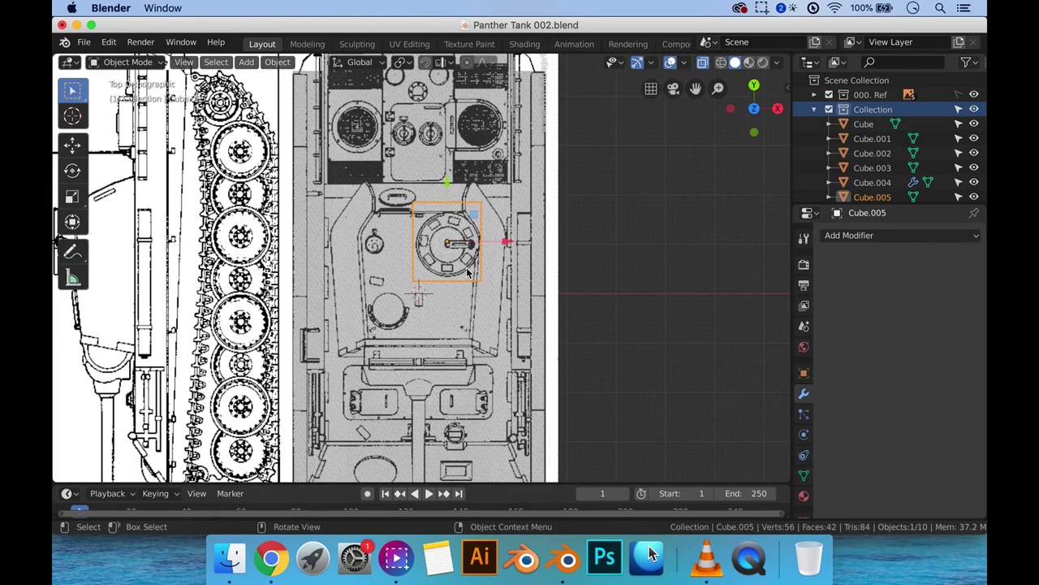
{"action": "scroll", "coordinate": [469, 261], "scroll_direction": "up", "scroll_amount": 2}
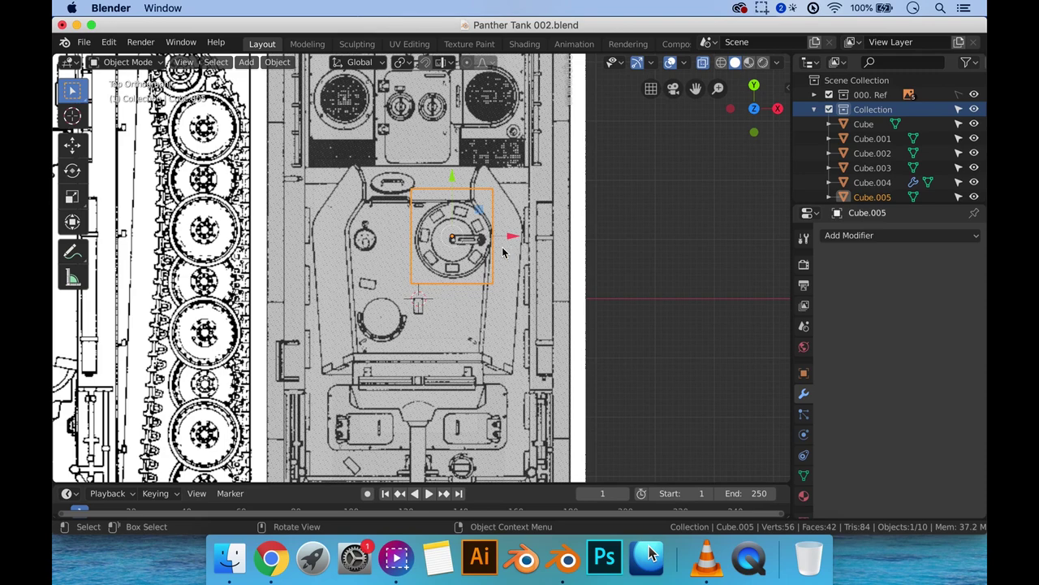
{"action": "scroll", "coordinate": [501, 246], "scroll_direction": "down", "scroll_amount": 4}
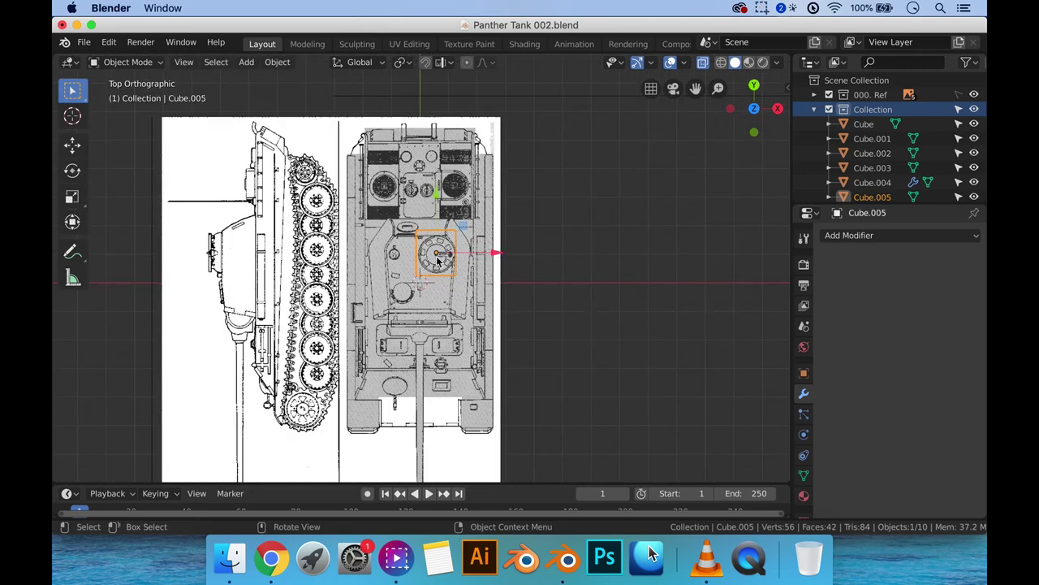
{"action": "key", "text": "KP_3"}
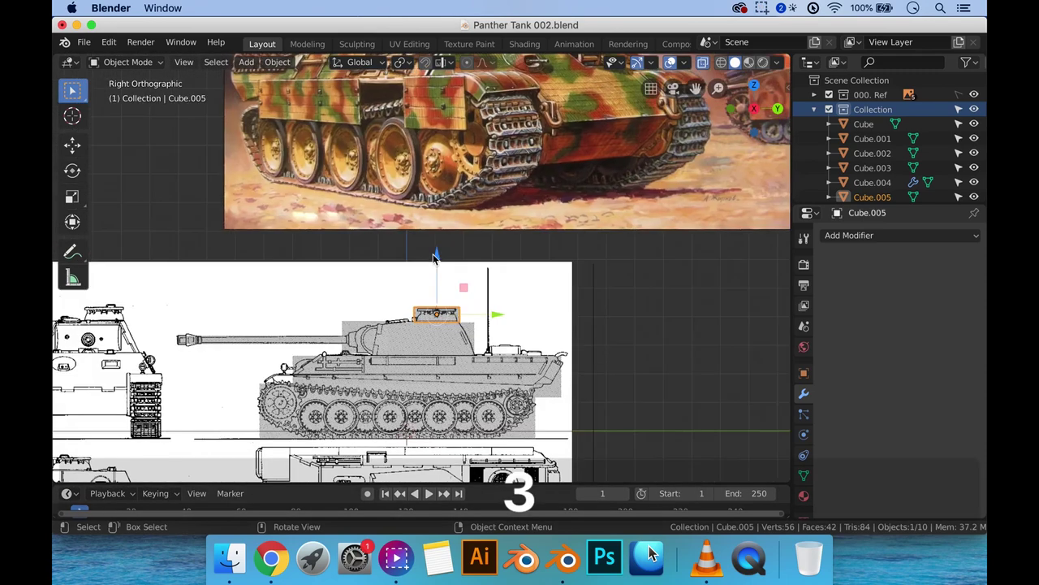
{"action": "scroll", "coordinate": [475, 351], "scroll_direction": "up", "scroll_amount": 3}
{"action": "scroll", "coordinate": [475, 351], "scroll_direction": "up", "scroll_amount": 3}
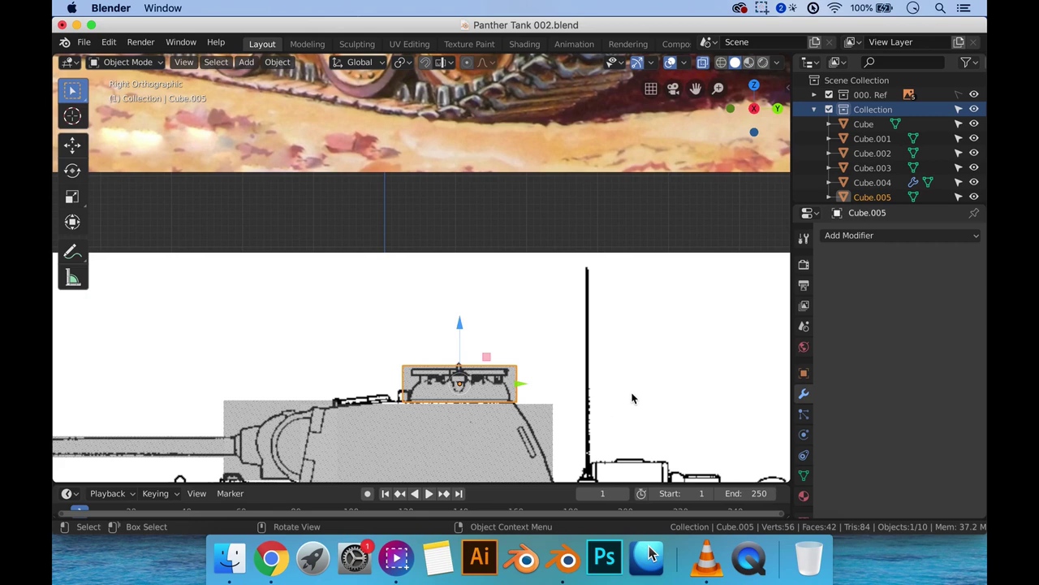
{"action": "key", "text": "s"}
{"action": "key", "text": "y"}
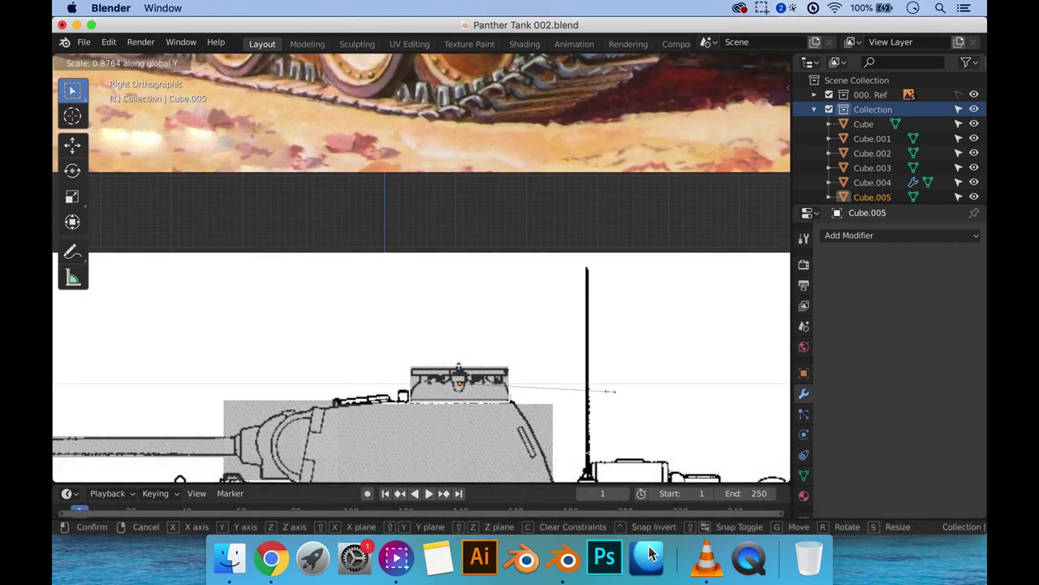
{"action": "left_click", "coordinate": [612, 395]}
{"action": "key", "text": "7"}
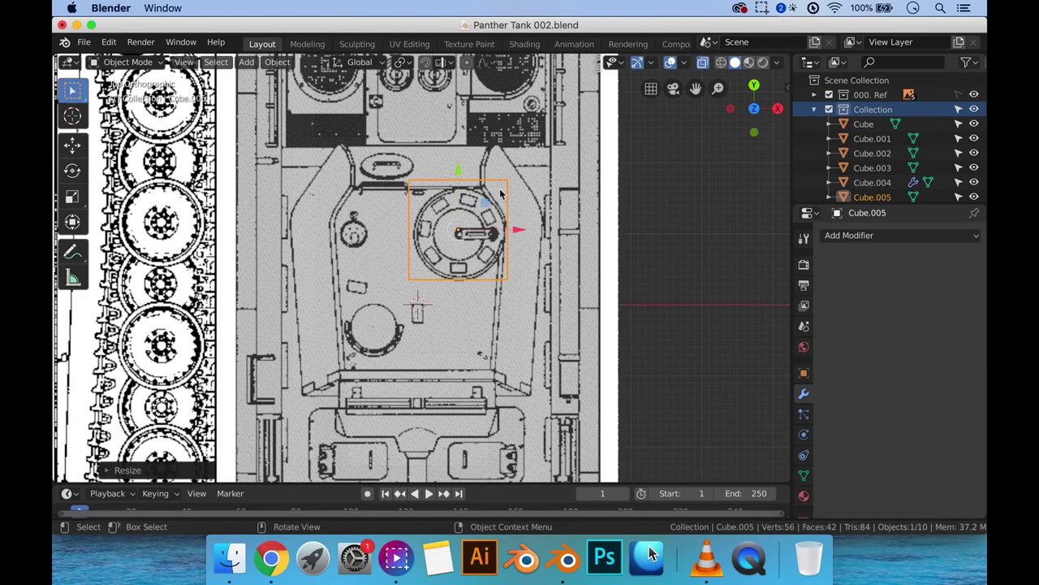
Step: Check the cupola block against the reference drawings in side, front and top views
{"action": "key", "text": "3"}
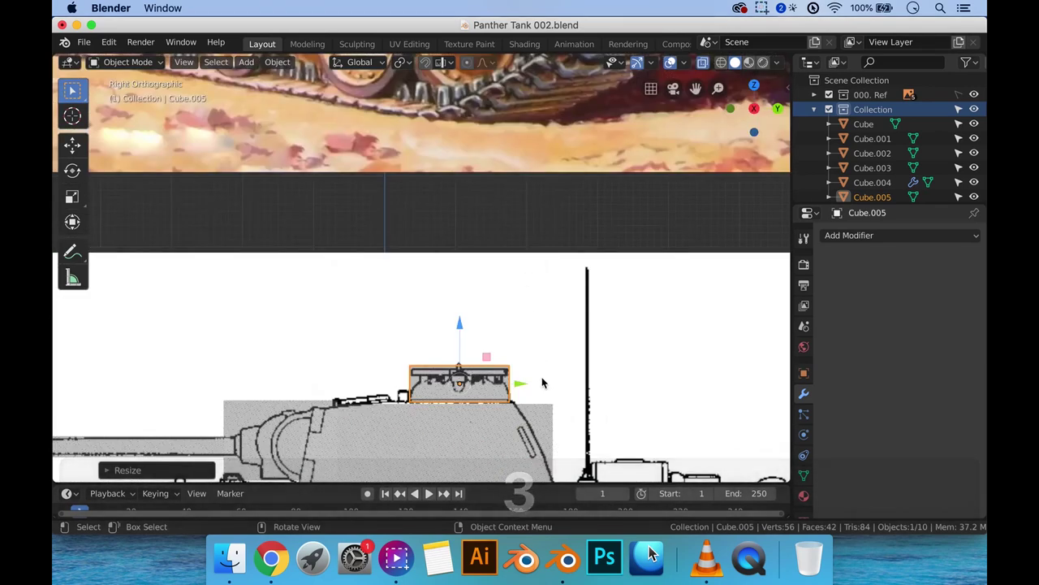
{"action": "scroll", "coordinate": [528, 381], "scroll_direction": "down", "scroll_amount": 5}
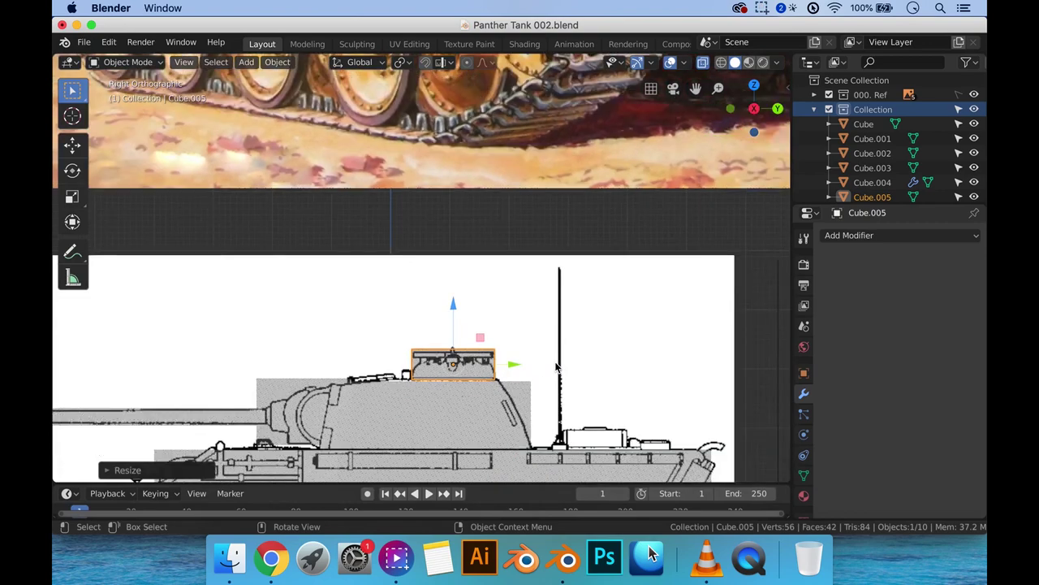
{"action": "key", "text": "1"}
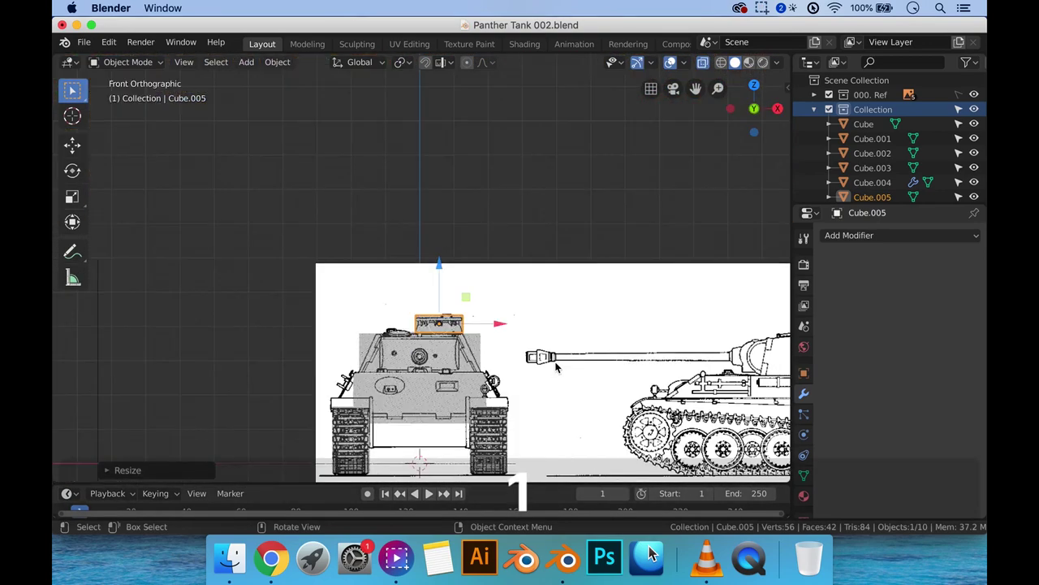
{"action": "key", "text": "7"}
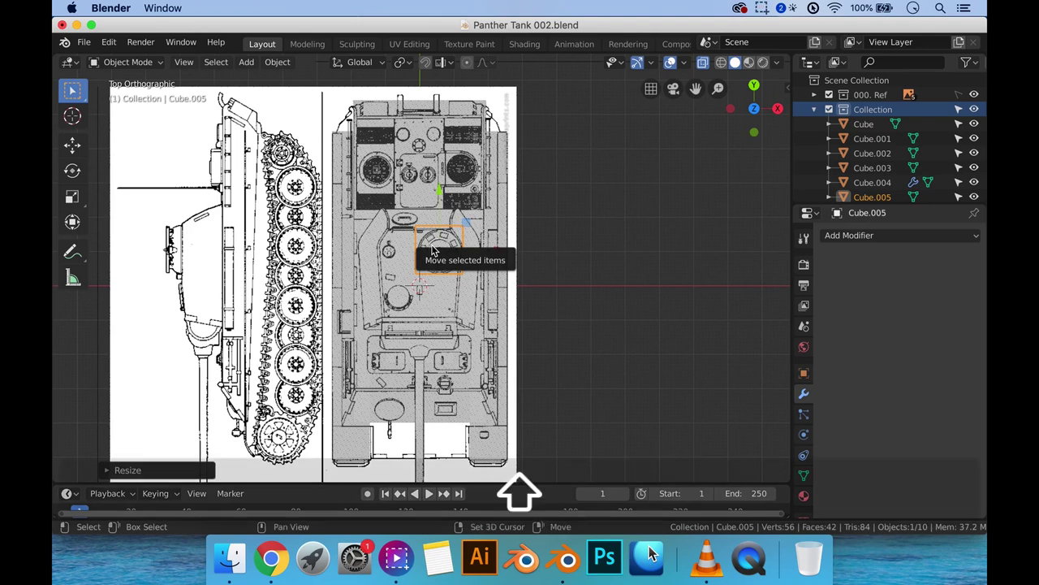
Step: In top view, duplicate the cupola block about 0.49 m along Y and stretch the copy along X across the whole reference sheet
{"action": "key", "text": "shift+d"}
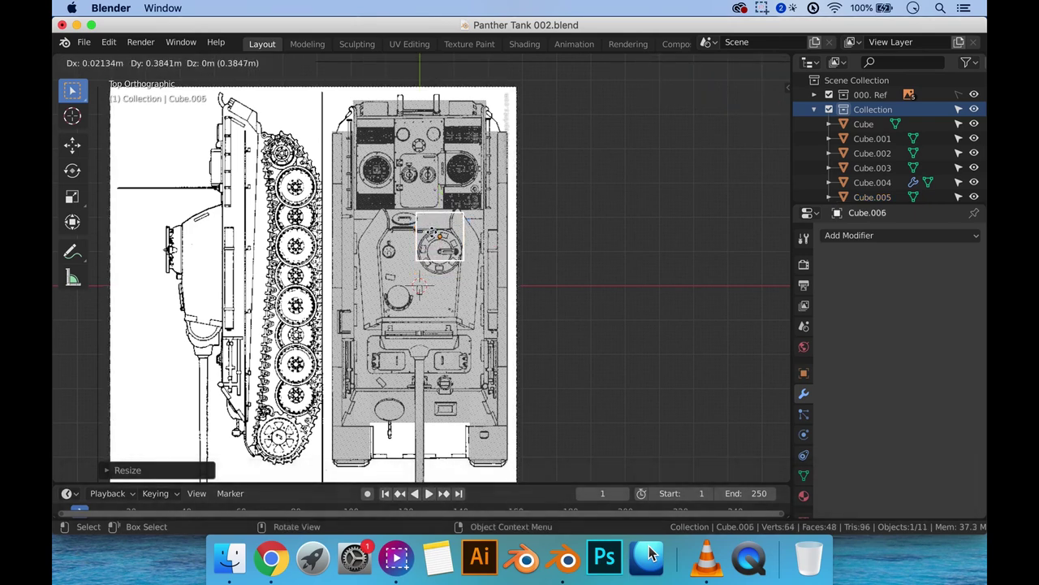
{"action": "key", "text": "y"}
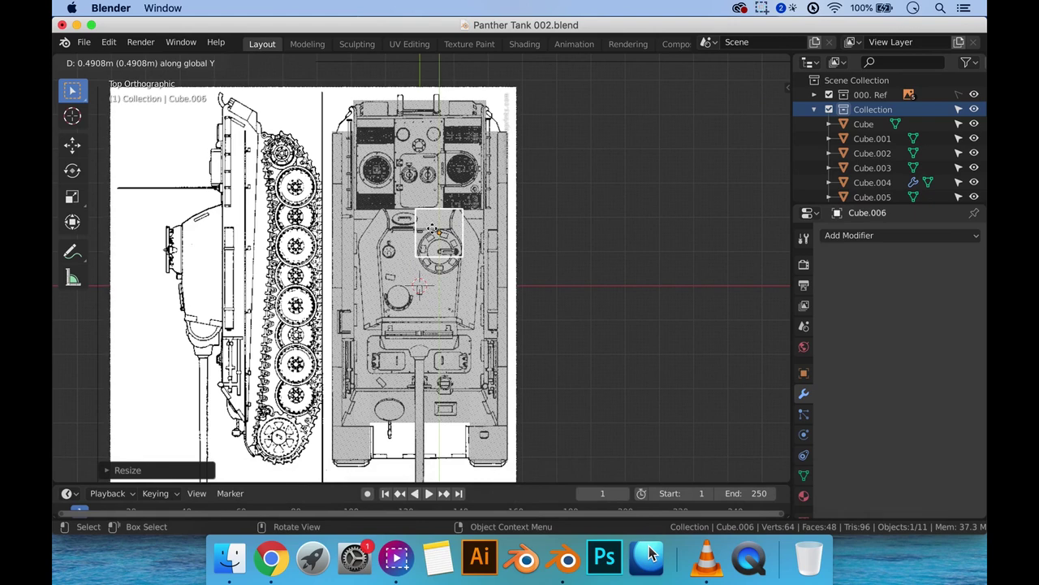
{"action": "left_click", "coordinate": [432, 229]}
{"action": "key", "text": "s"}
{"action": "key", "text": "x"}
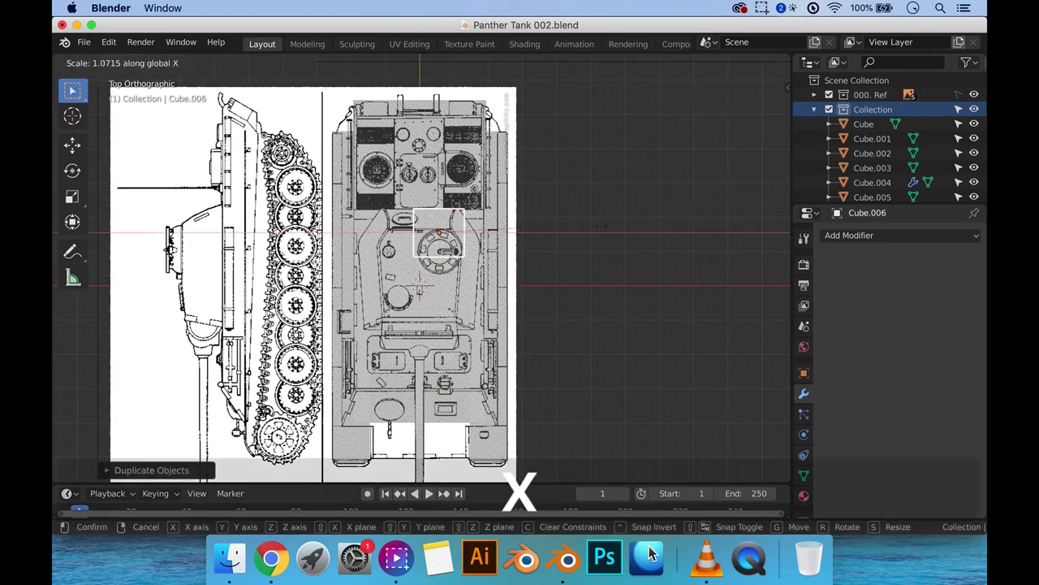
{"action": "left_click", "coordinate": [545, 250]}
{"action": "key", "text": "s"}
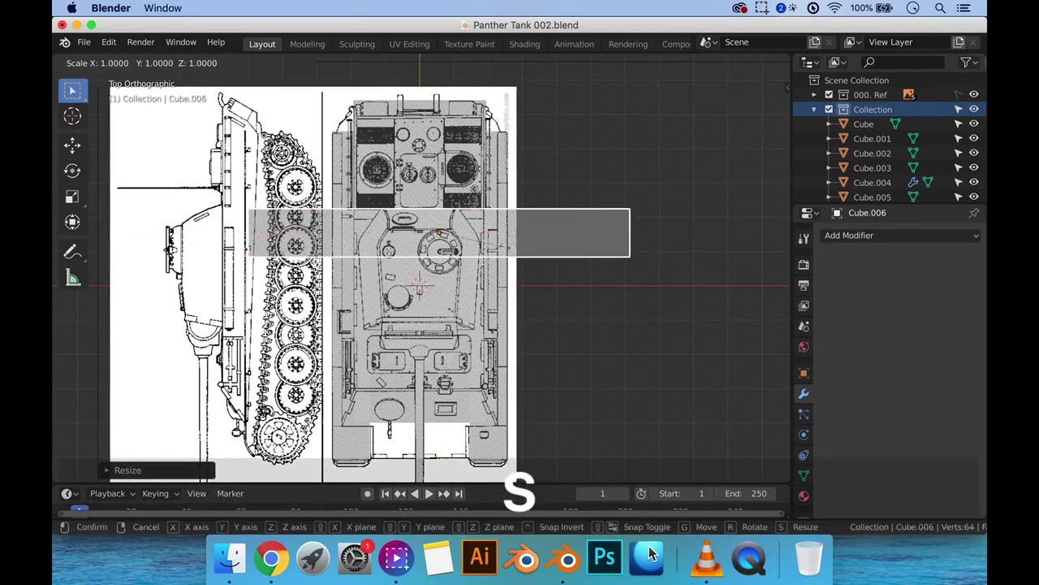
{"action": "key", "text": "x"}
{"action": "left_click", "coordinate": [324, 250]}
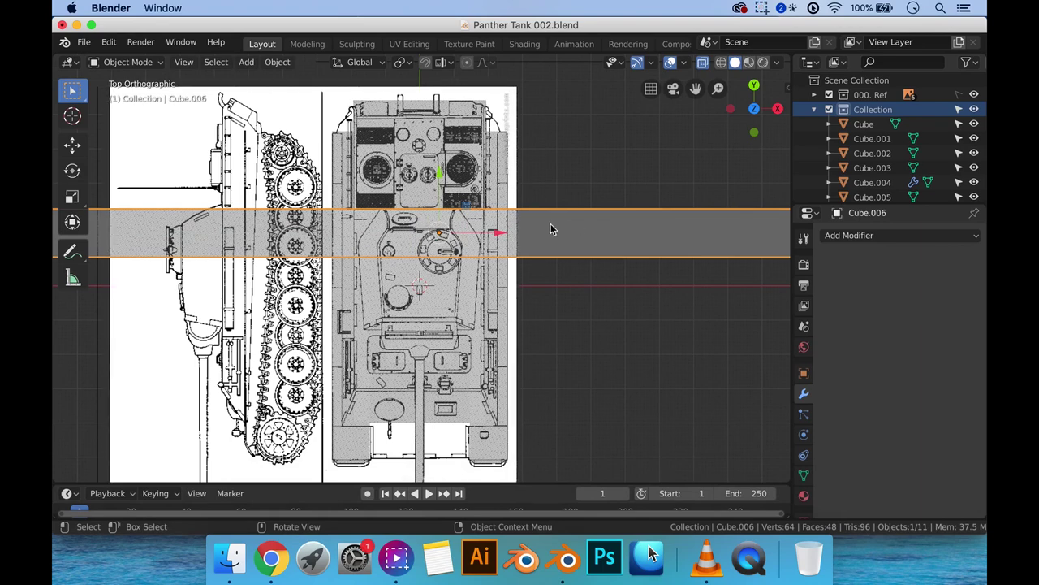
Step: Move the stretched copy along Y to the hull's rear end in top view and delete it
{"action": "key", "text": "g"}
{"action": "key", "text": "y"}
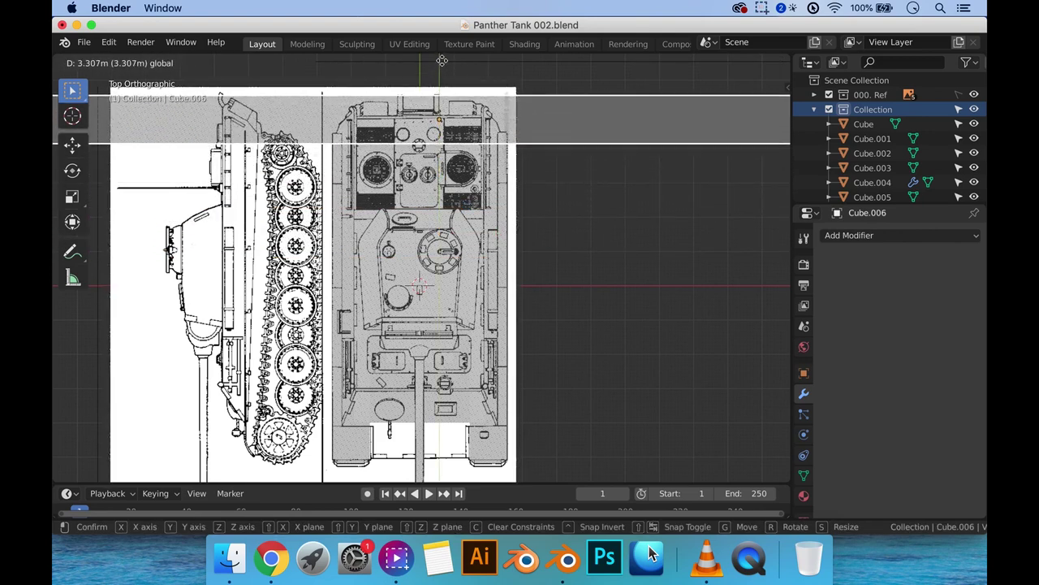
{"action": "left_click", "coordinate": [443, 58]}
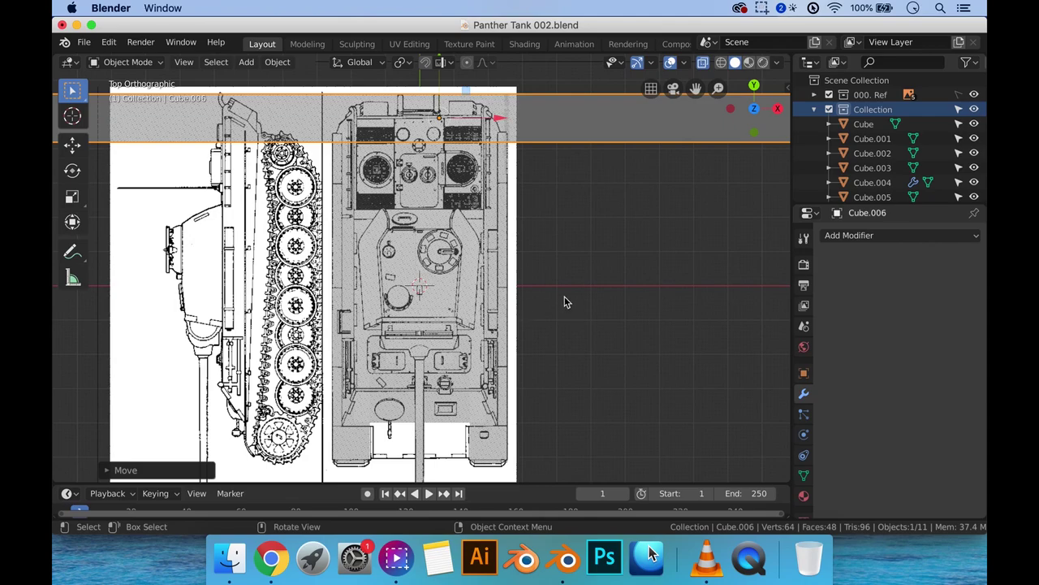
{"action": "key", "text": "x"}
{"action": "left_click", "coordinate": [582, 235]}
Step: Examine the blocked-out tank in perspective from above and from the side against the reference images
{"action": "middle_click_drag", "start_coordinate": [582, 235], "coordinate": [542, 313]}
{"action": "scroll", "coordinate": [526, 284], "scroll_direction": "up", "scroll_amount": 3}
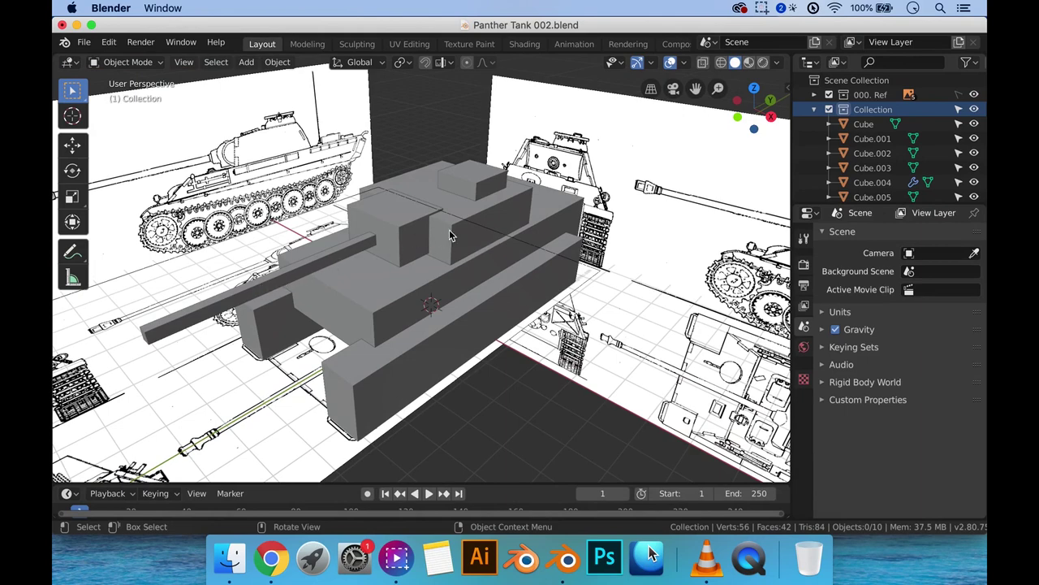
{"action": "middle_click_drag", "start_coordinate": [450, 229], "coordinate": [445, 208]}
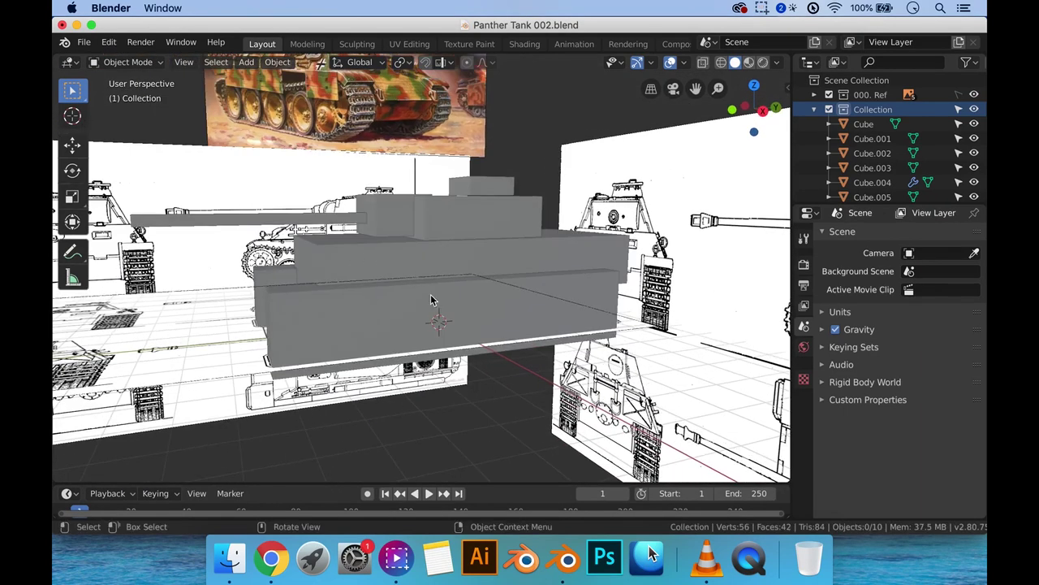
{"action": "middle_click_drag", "start_coordinate": [431, 298], "coordinate": [451, 313]}
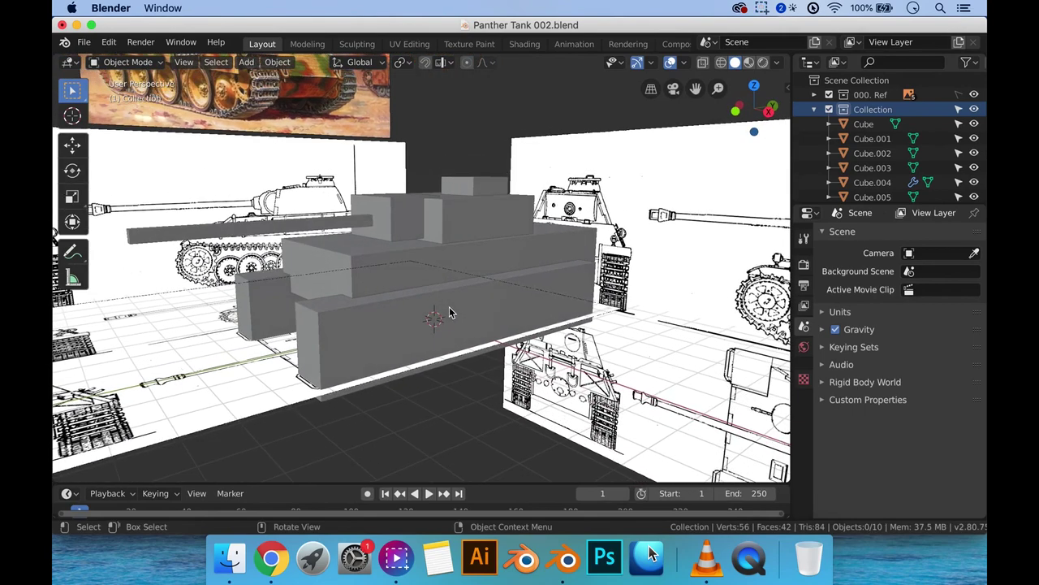